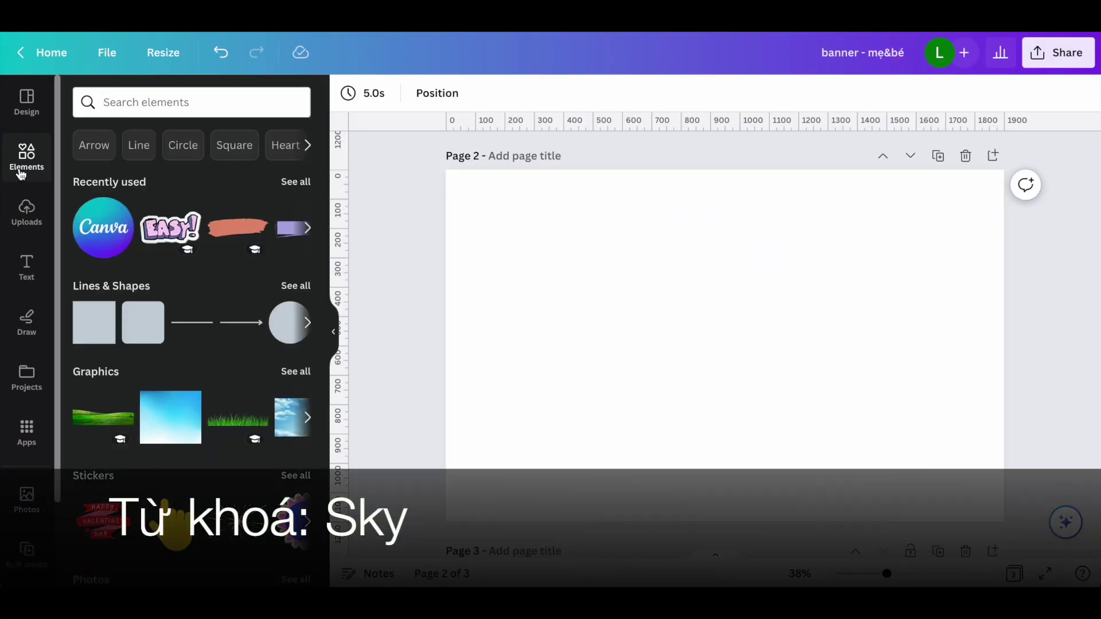
- Search the elements for "sky" photos and add the pale blue sky with soft white clouds to page 2
{"action": "left_click", "coordinate": [162, 108]}
{"action": "type", "text": "sky"}
{"action": "key", "text": "Return"}
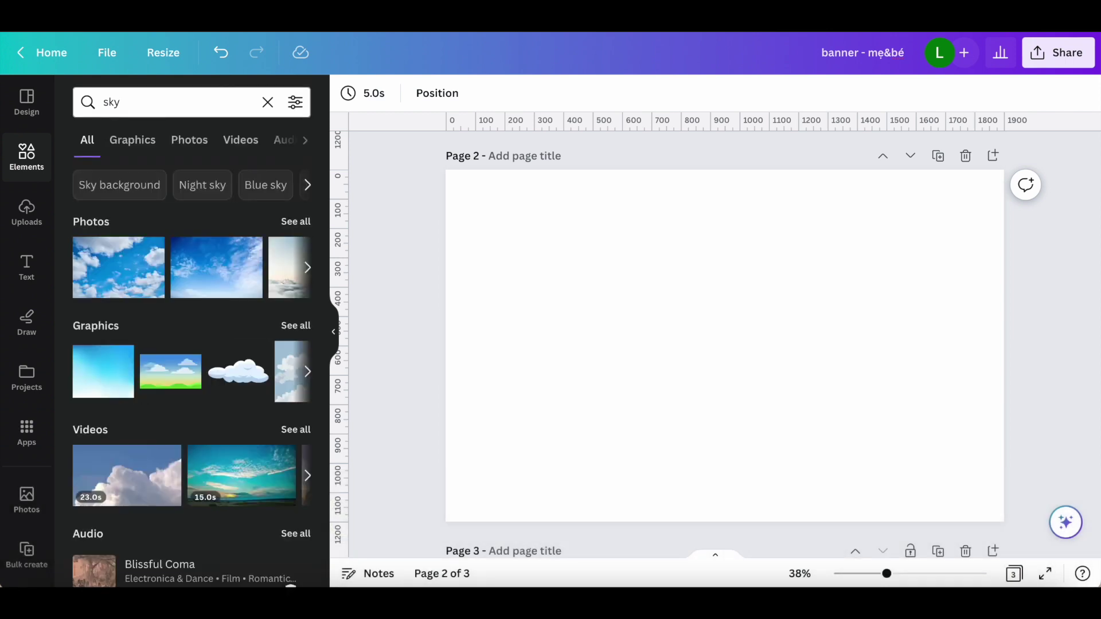
{"action": "left_click", "coordinate": [194, 148]}
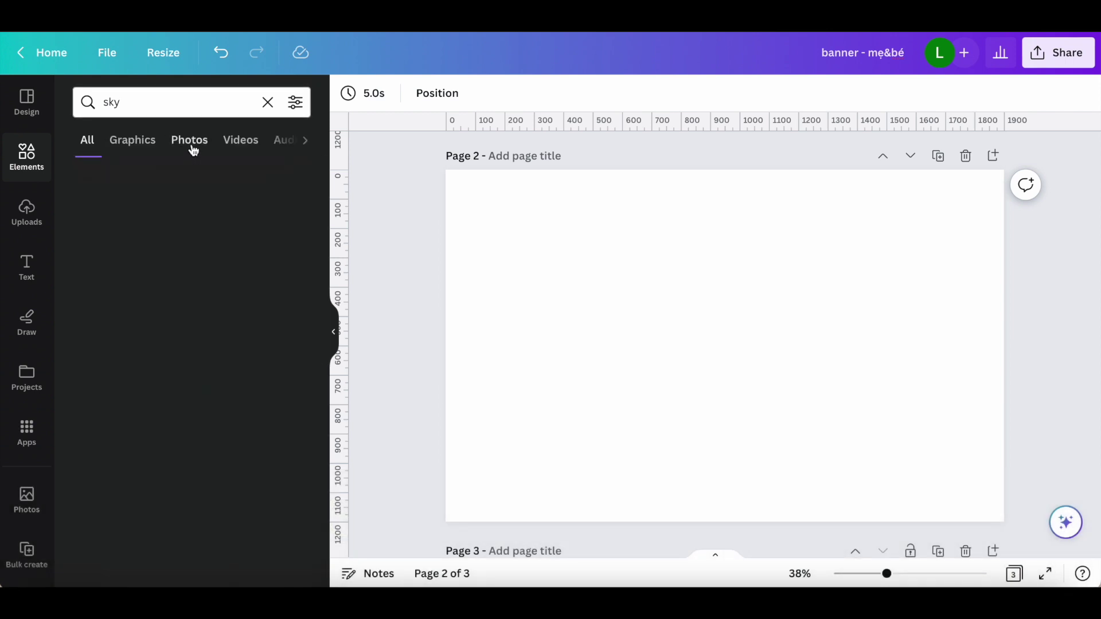
{"action": "scroll", "coordinate": [232, 416], "scroll_direction": "down", "scroll_amount": 2}
{"action": "scroll", "coordinate": [234, 420], "scroll_direction": "down", "scroll_amount": 3}
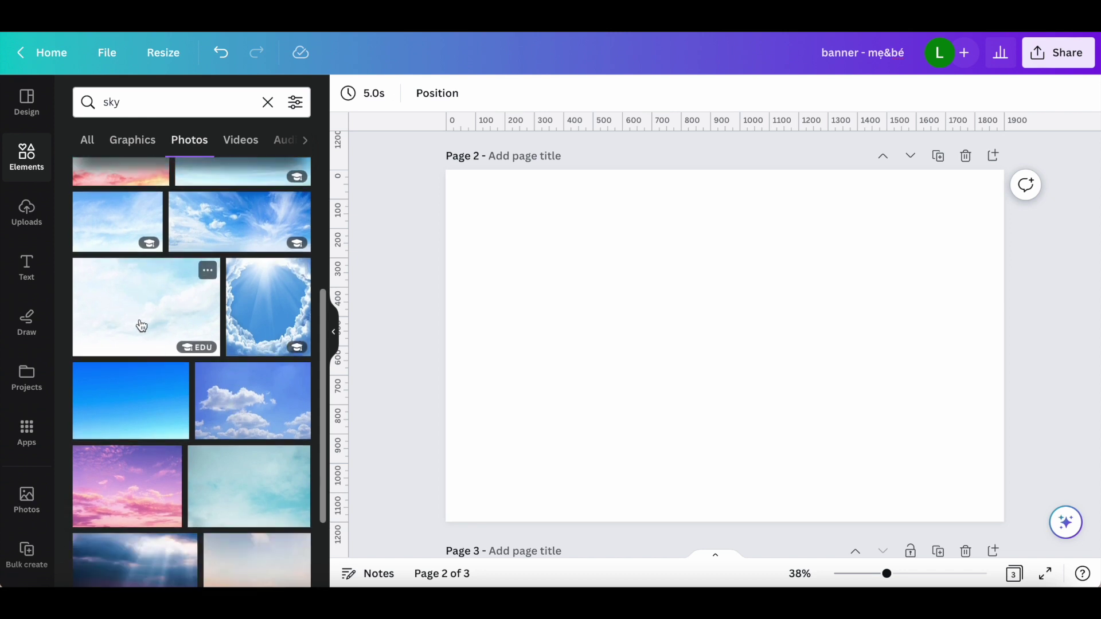
{"action": "left_click", "coordinate": [151, 337]}
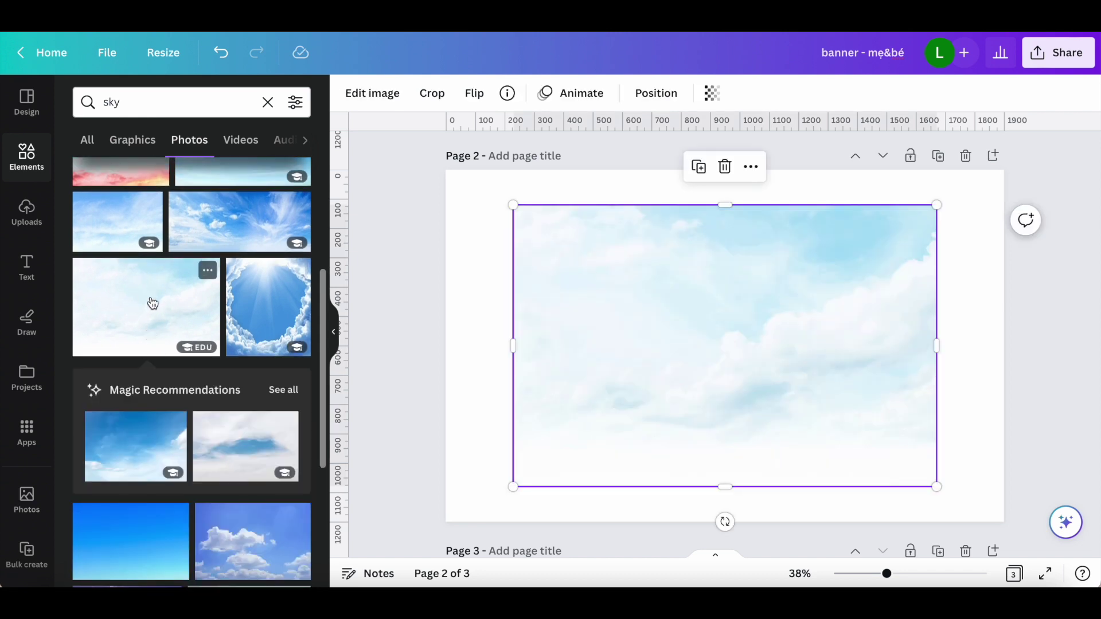
- Browse the sky graphics and add the teal sky graphic with small white clouds to page 2
{"action": "left_click", "coordinate": [130, 140]}
{"action": "scroll", "coordinate": [191, 402], "scroll_direction": "down", "scroll_amount": 3}
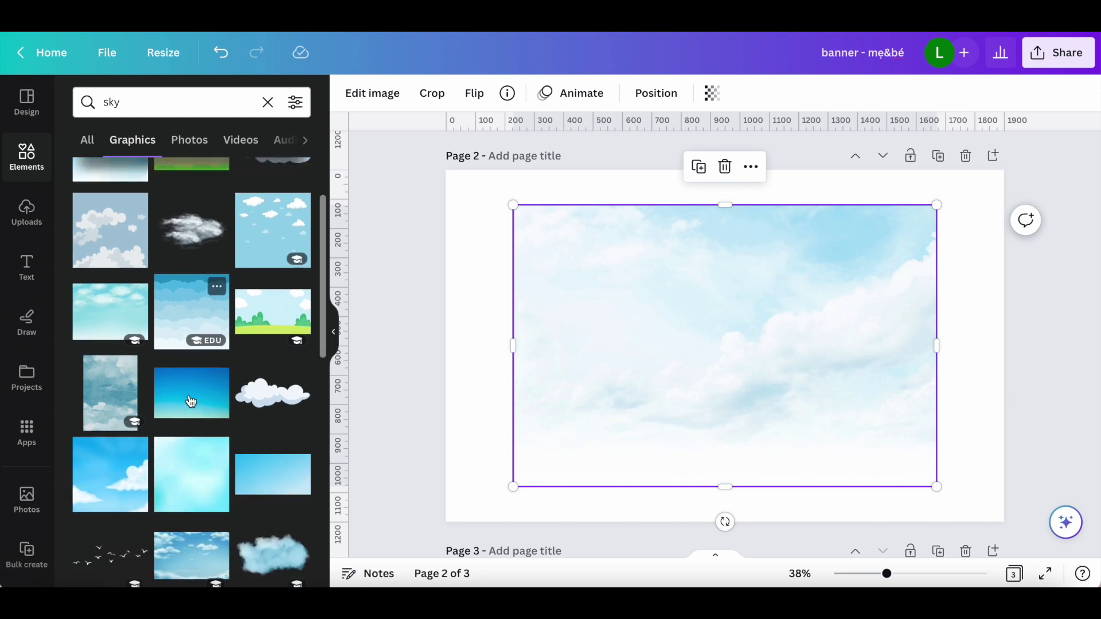
{"action": "scroll", "coordinate": [191, 401], "scroll_direction": "down", "scroll_amount": 3}
{"action": "scroll", "coordinate": [191, 400], "scroll_direction": "up", "scroll_amount": 2}
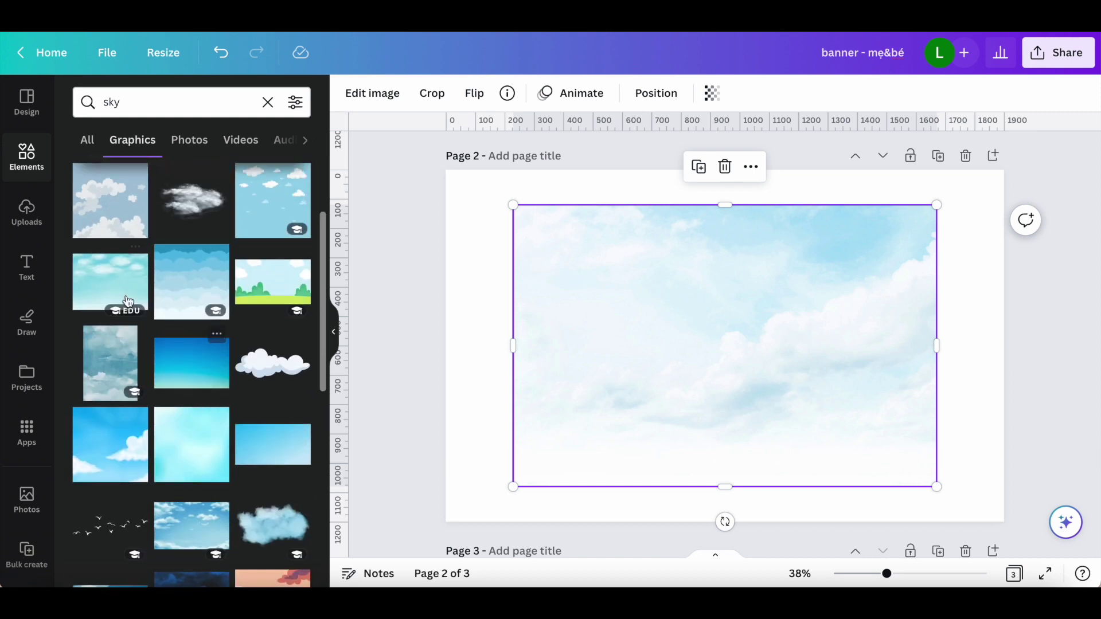
{"action": "left_click", "coordinate": [101, 283]}
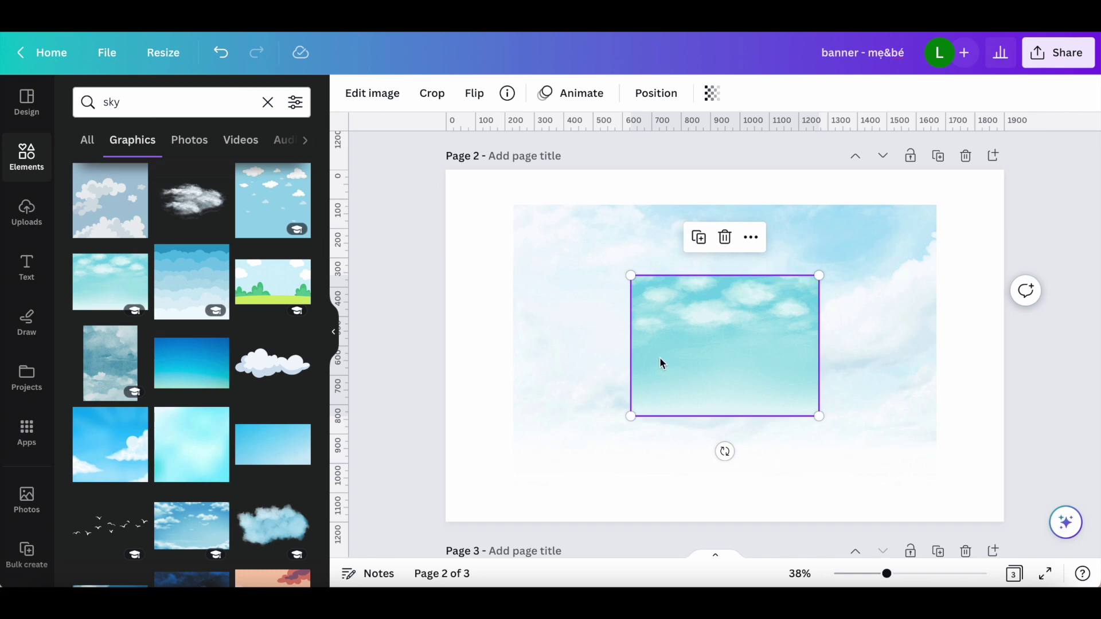
- Try to enlarge the teal sky graphic until it covers the whole page
{"action": "right_click", "coordinate": [703, 337]}
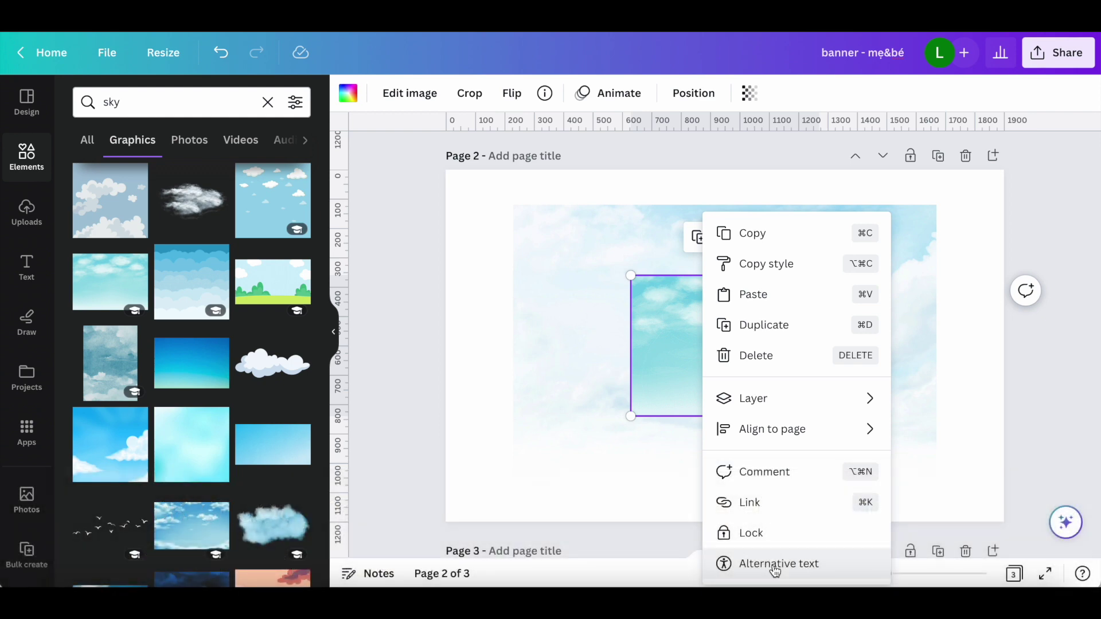
{"action": "left_click", "coordinate": [670, 333]}
{"action": "left_click_drag", "start_coordinate": [629, 275], "coordinate": [446, 169]}
{"action": "left_click", "coordinate": [826, 424]}
{"action": "left_click", "coordinate": [814, 413]}
{"action": "left_click_drag", "start_coordinate": [814, 413], "coordinate": [1033, 544]}
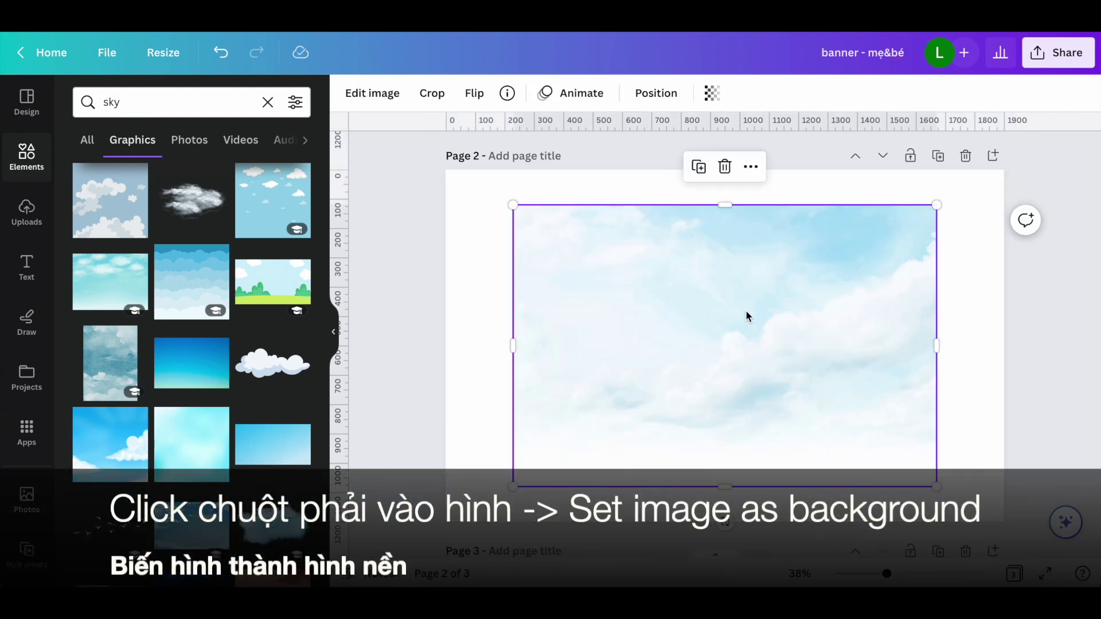
- Set the pale blue sky photo as the background of page 2
{"action": "right_click", "coordinate": [747, 316]}
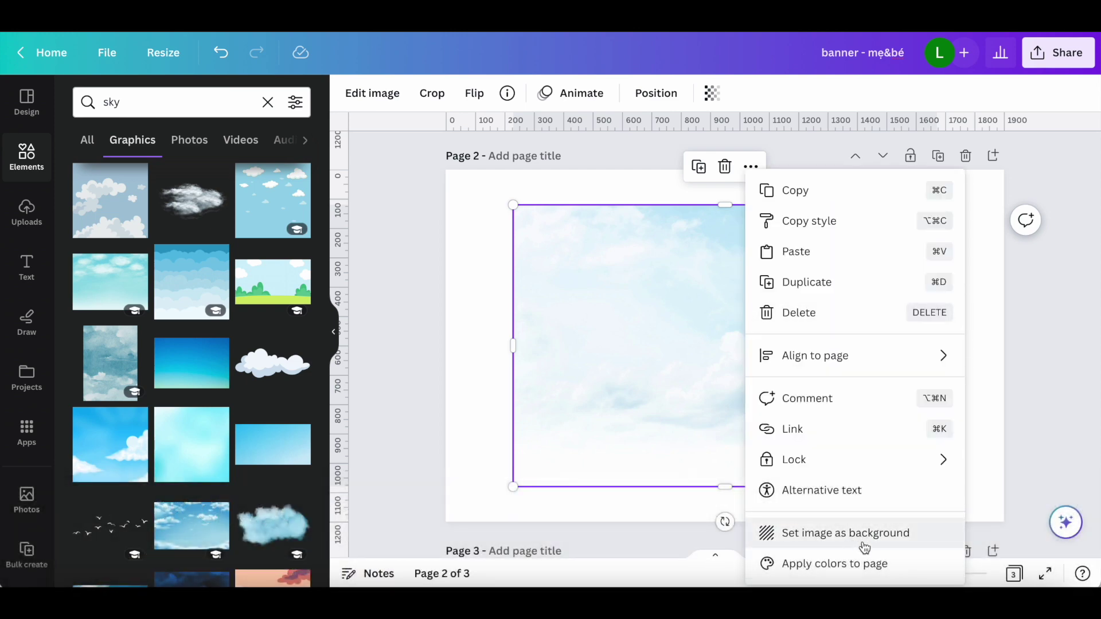
{"action": "left_click", "coordinate": [928, 542]}
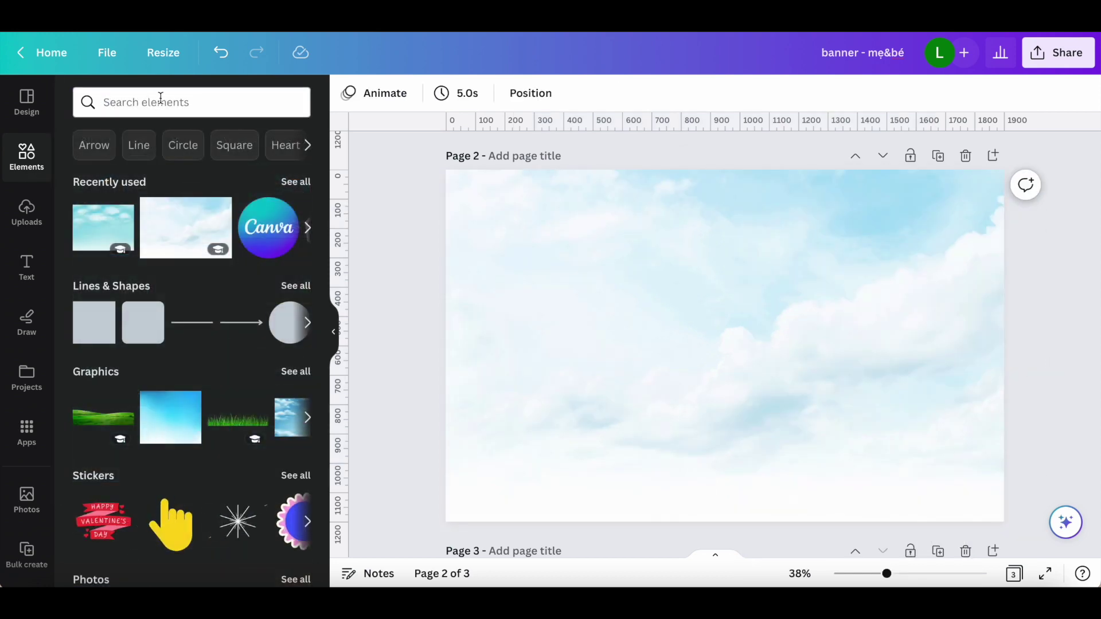
- Search the elements for "grass", add the green hill photo, and fit it across the full width of the page's lower edge
{"action": "left_click", "coordinate": [164, 101]}
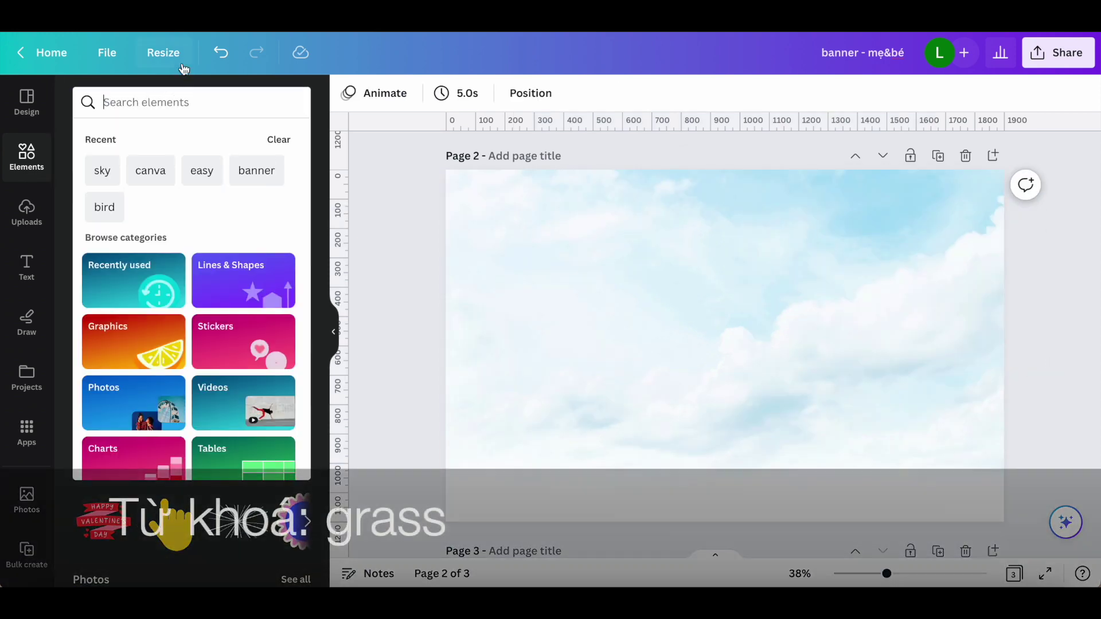
{"action": "type", "text": "grass"}
{"action": "key", "text": "Return"}
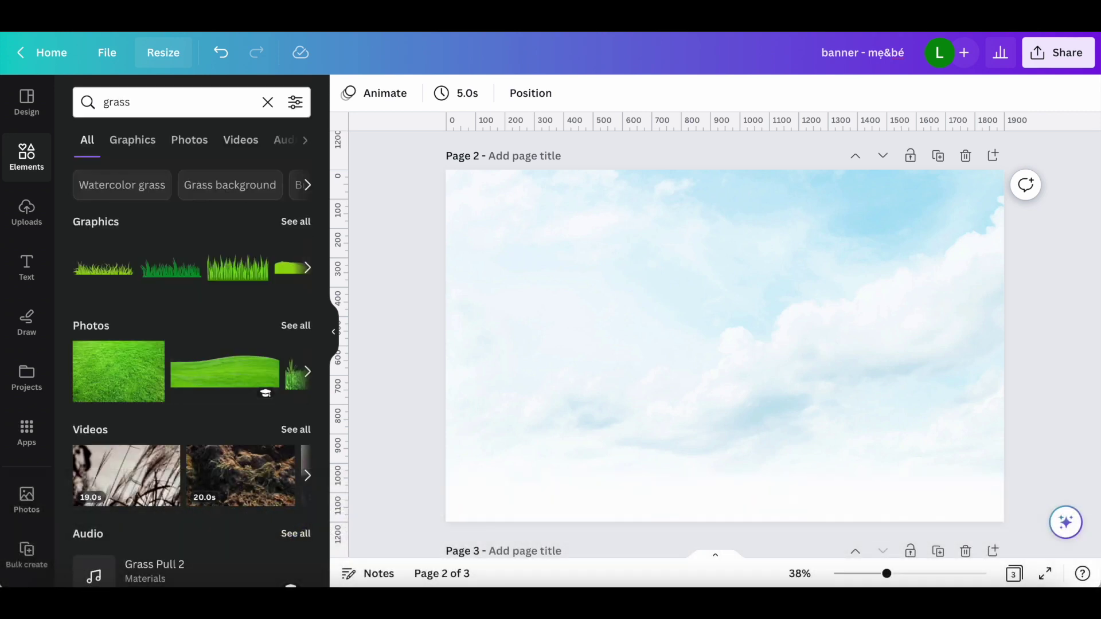
{"action": "mouse_move", "coordinate": [228, 378]}
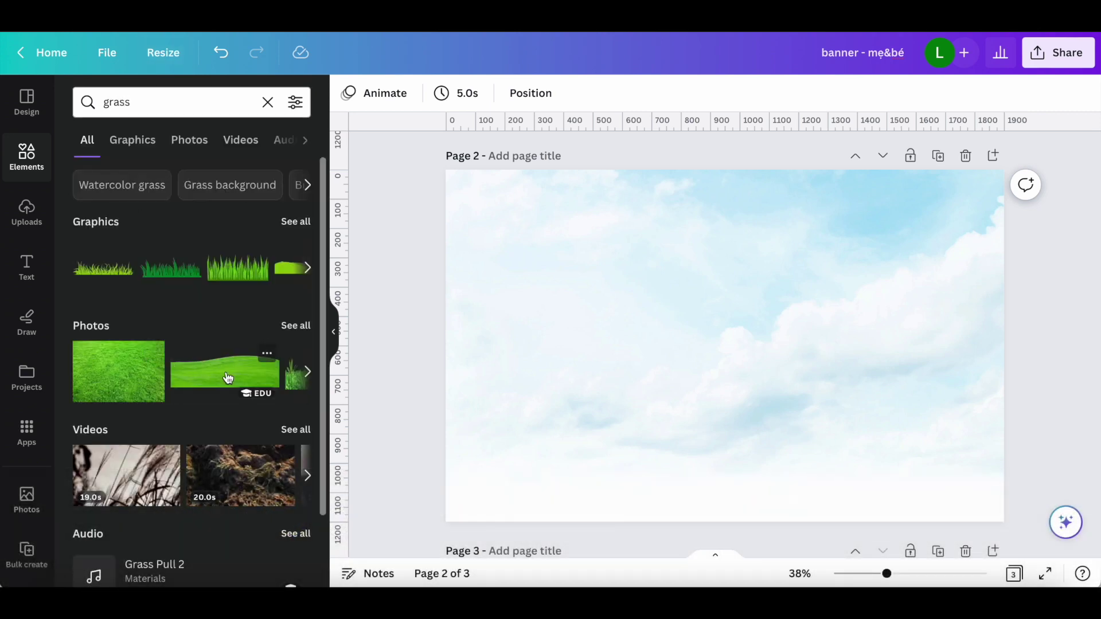
{"action": "left_click", "coordinate": [228, 377]}
{"action": "left_click_drag", "start_coordinate": [778, 386], "coordinate": [772, 533]}
{"action": "left_click_drag", "start_coordinate": [820, 458], "coordinate": [820, 468]}
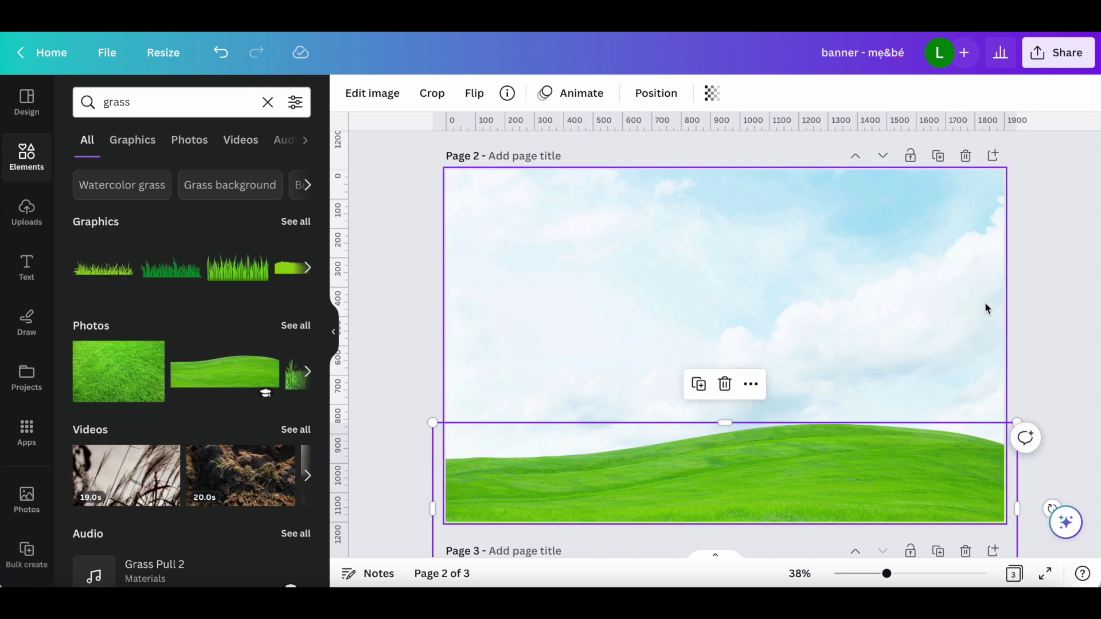
- Lock the green hill photo in place on the page
{"action": "left_click", "coordinate": [752, 385]}
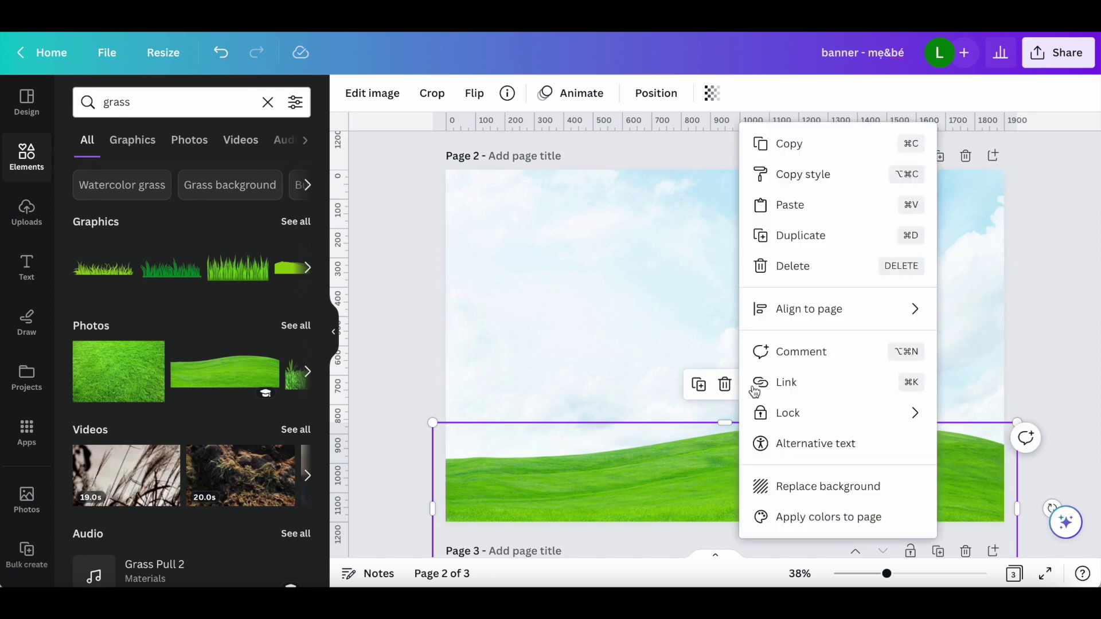
{"action": "mouse_move", "coordinate": [791, 412]}
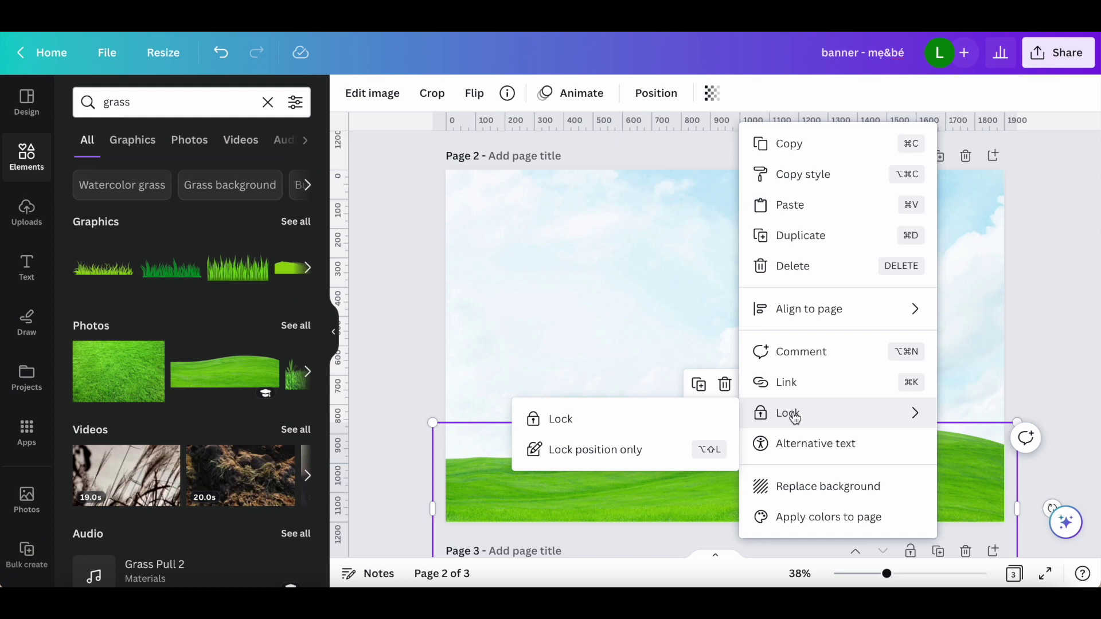
{"action": "left_click", "coordinate": [680, 420]}
{"action": "left_click", "coordinate": [587, 307]}
{"action": "left_click", "coordinate": [429, 308]}
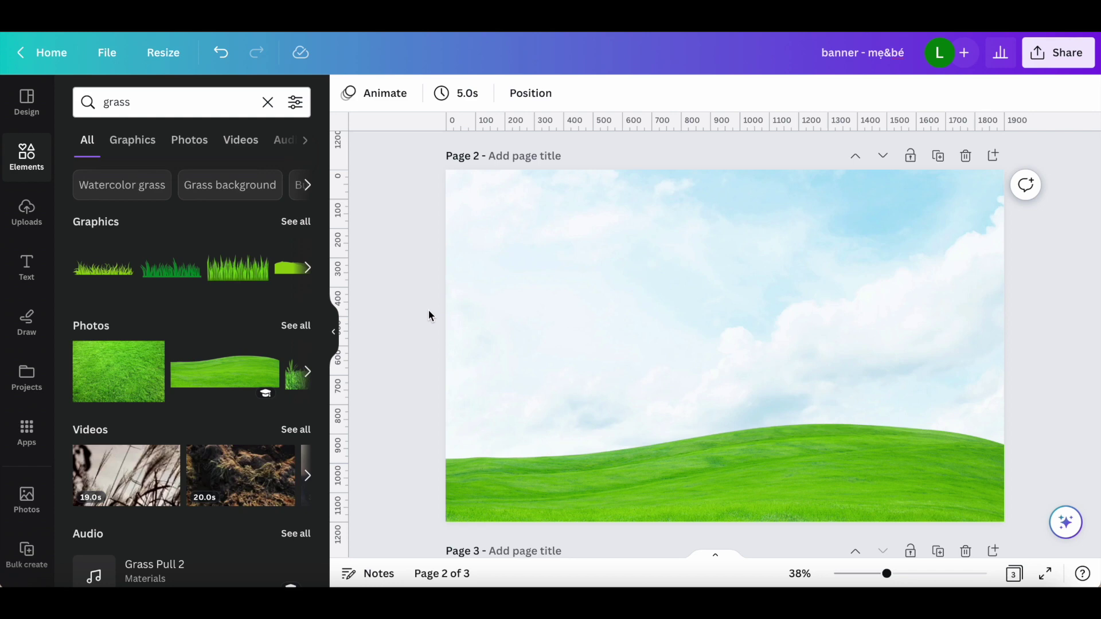
- Search for "product display" graphics and place the grey podium with a circular ring on the grass at the page's lower left
{"action": "left_click", "coordinate": [268, 102]}
{"action": "type", "text": "pro"}
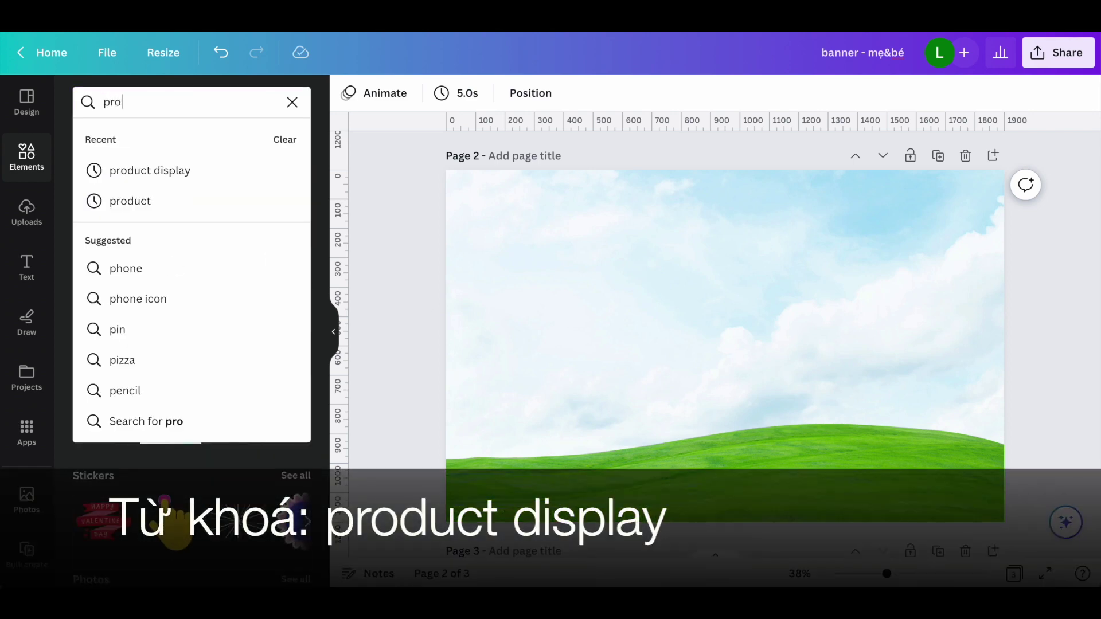
{"action": "left_click", "coordinate": [221, 171]}
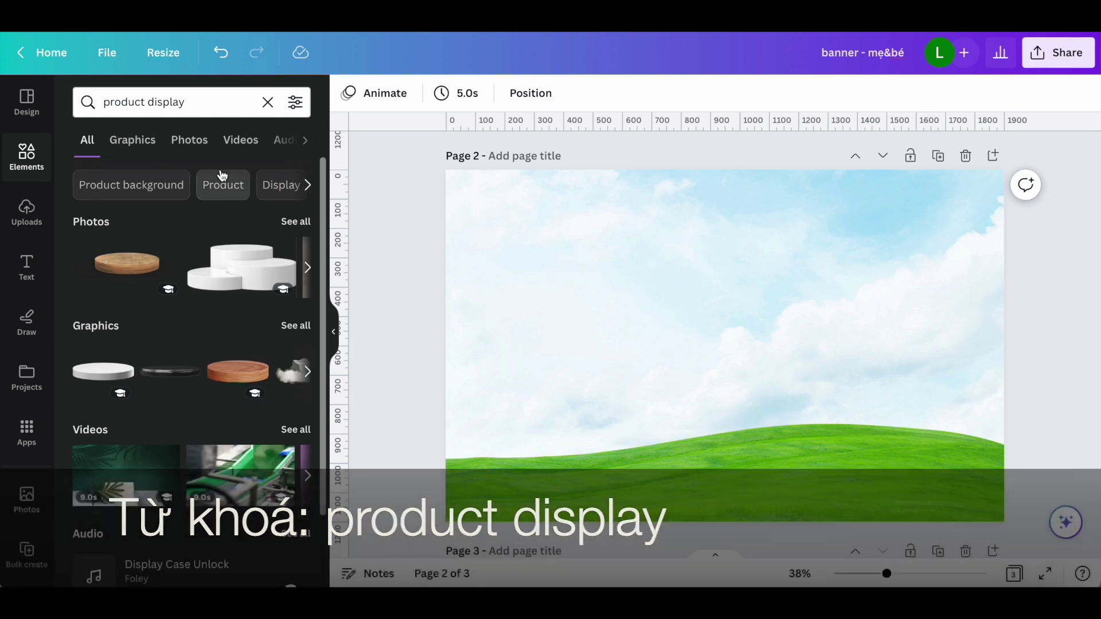
{"action": "left_click", "coordinate": [155, 154]}
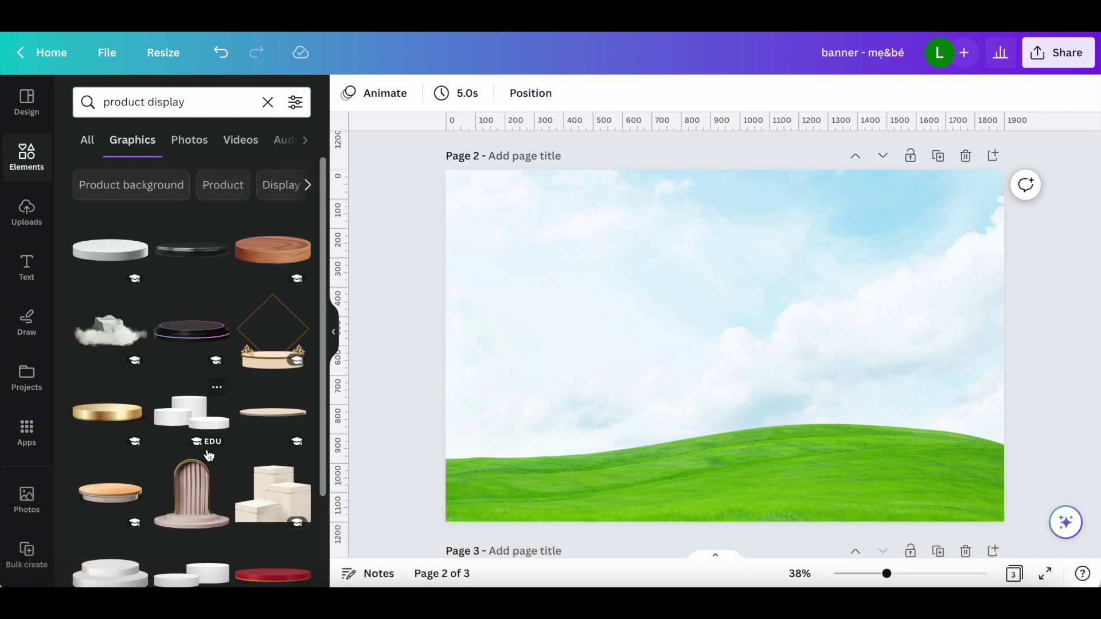
{"action": "scroll", "coordinate": [209, 456], "scroll_direction": "down", "scroll_amount": 2}
{"action": "scroll", "coordinate": [208, 456], "scroll_direction": "down", "scroll_amount": 5}
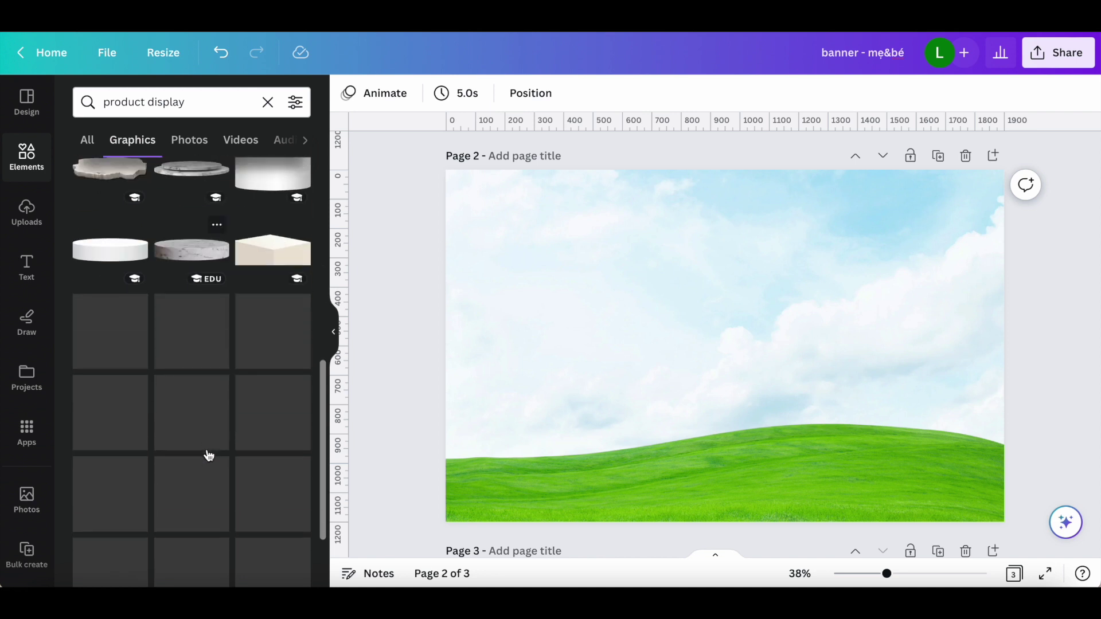
{"action": "scroll", "coordinate": [207, 449], "scroll_direction": "down", "scroll_amount": 4}
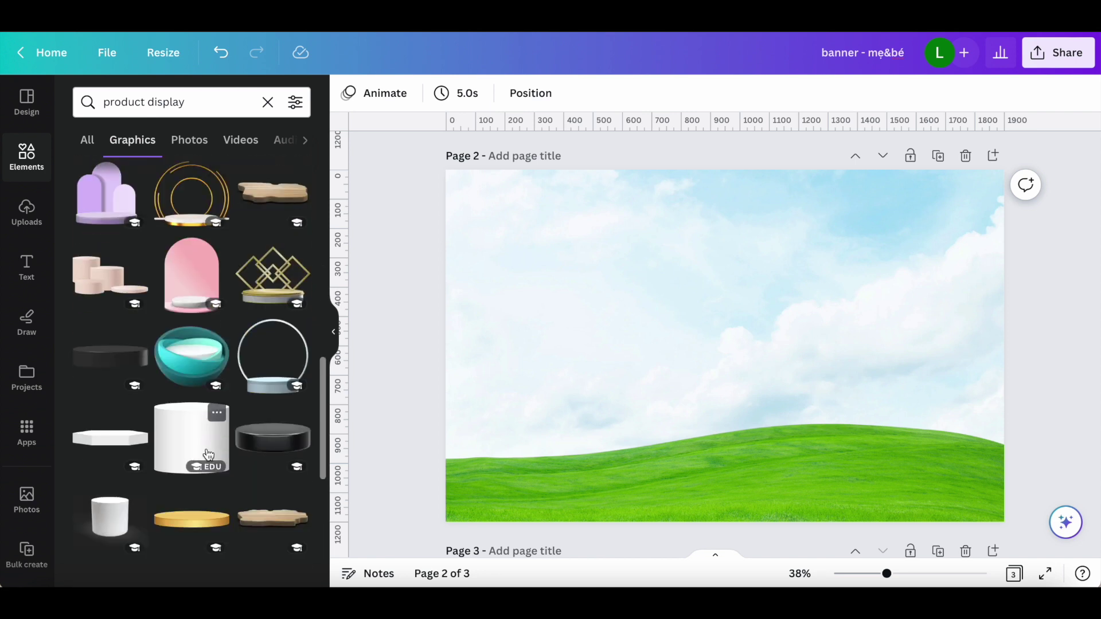
{"action": "left_click", "coordinate": [273, 370]}
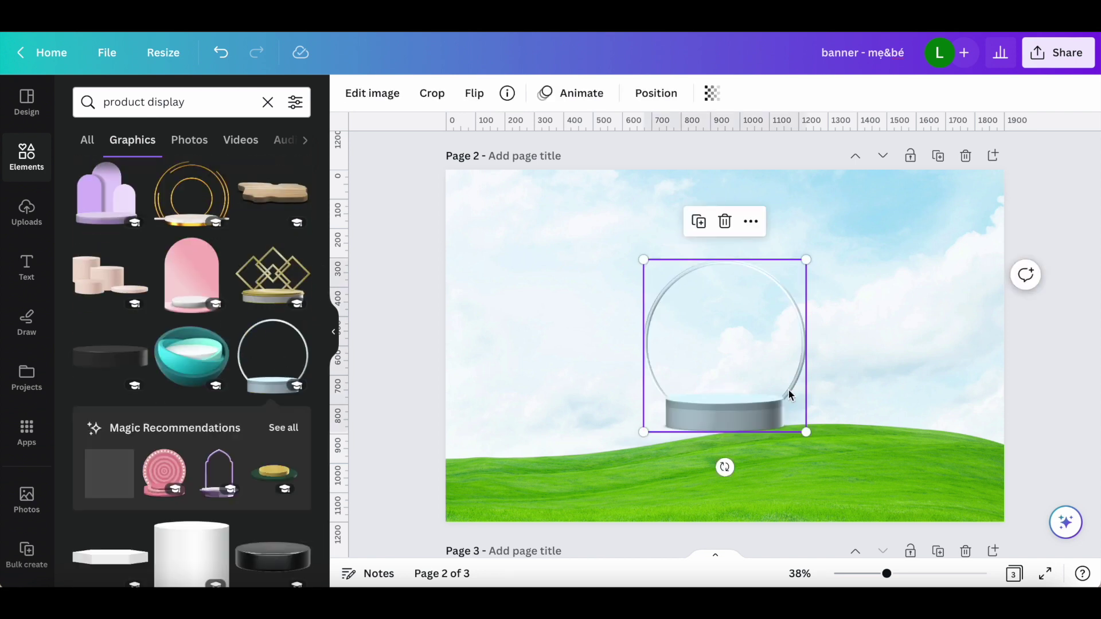
{"action": "left_click_drag", "start_coordinate": [728, 367], "coordinate": [562, 440]}
{"action": "left_click", "coordinate": [763, 367]}
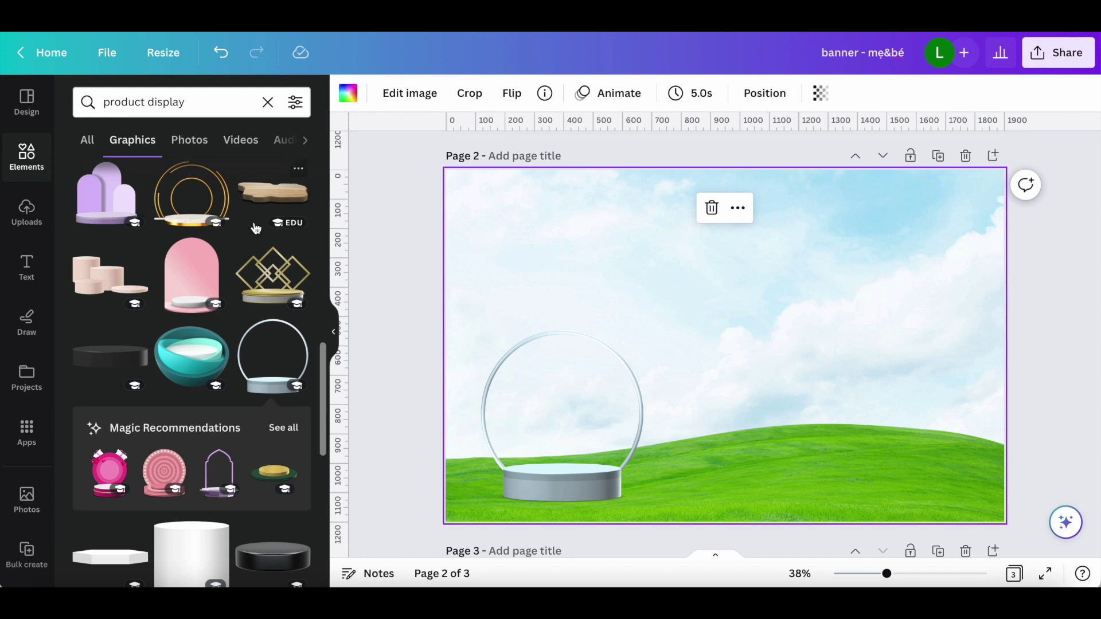
- Upload the image ta-quan-m-76-mieng.png from the Downloads folder
{"action": "left_click", "coordinate": [27, 218]}
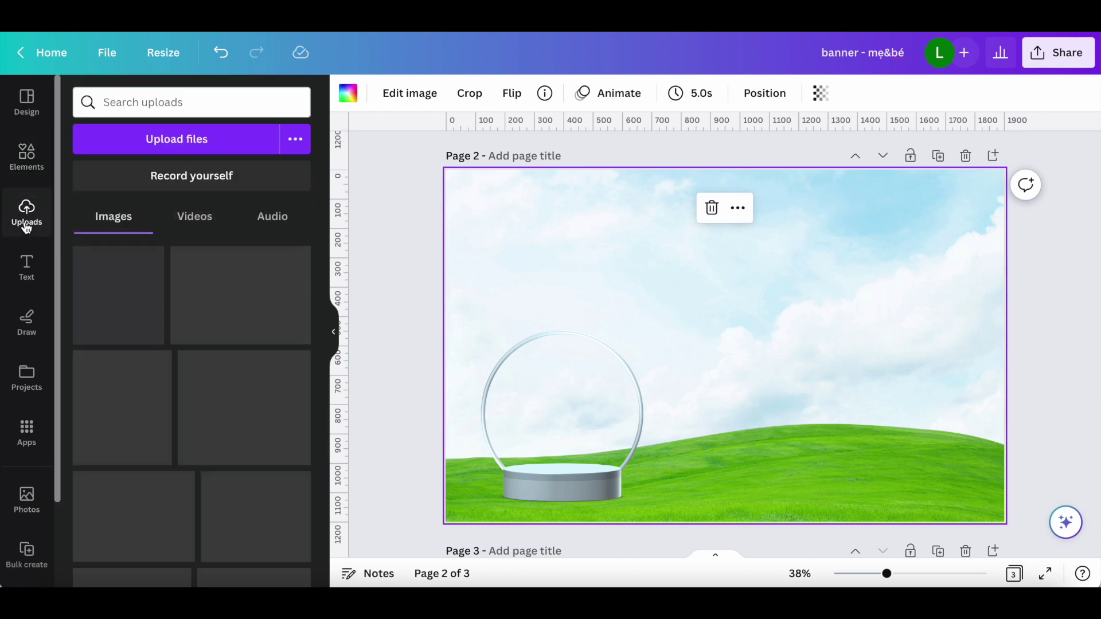
{"action": "left_click", "coordinate": [223, 144]}
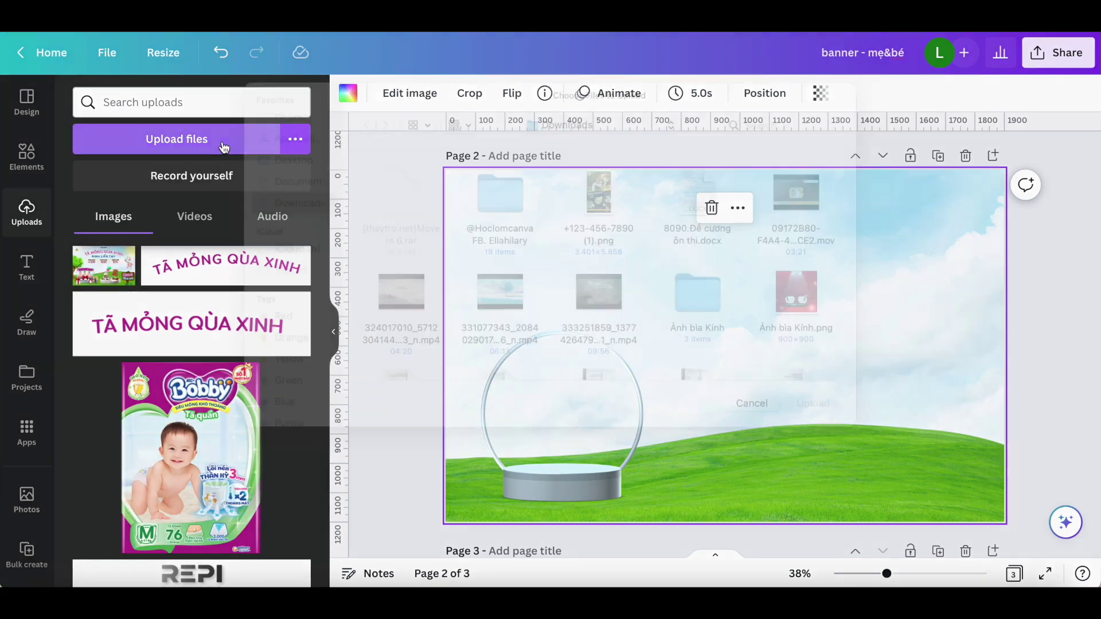
{"action": "scroll", "coordinate": [615, 374], "scroll_direction": "down", "scroll_amount": 5}
{"action": "scroll", "coordinate": [615, 374], "scroll_direction": "down", "scroll_amount": 15}
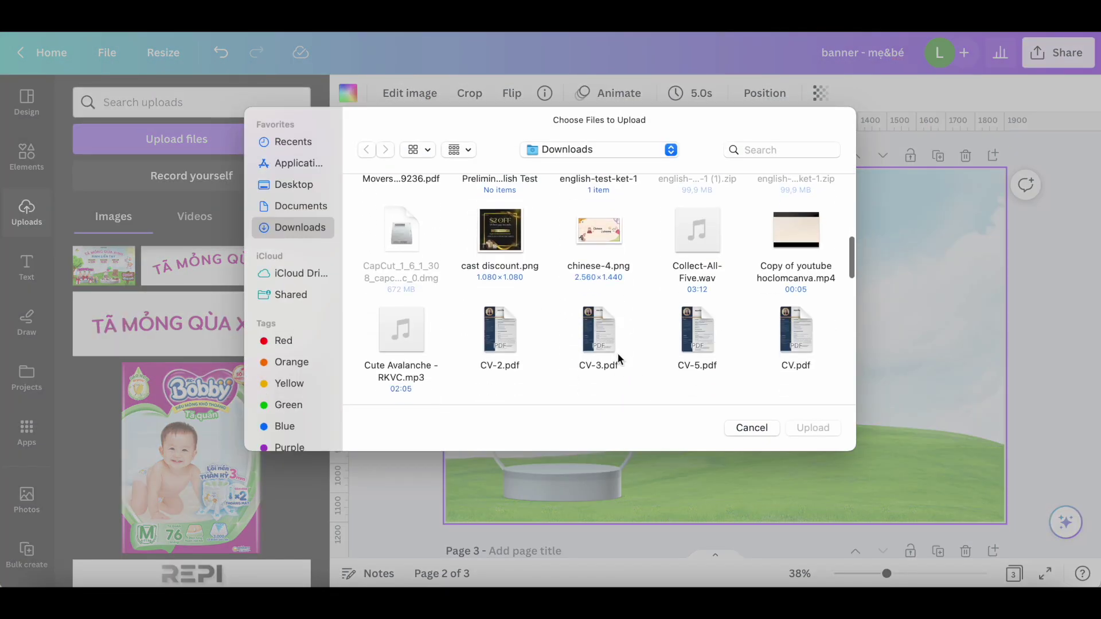
{"action": "scroll", "coordinate": [666, 335], "scroll_direction": "down", "scroll_amount": 3}
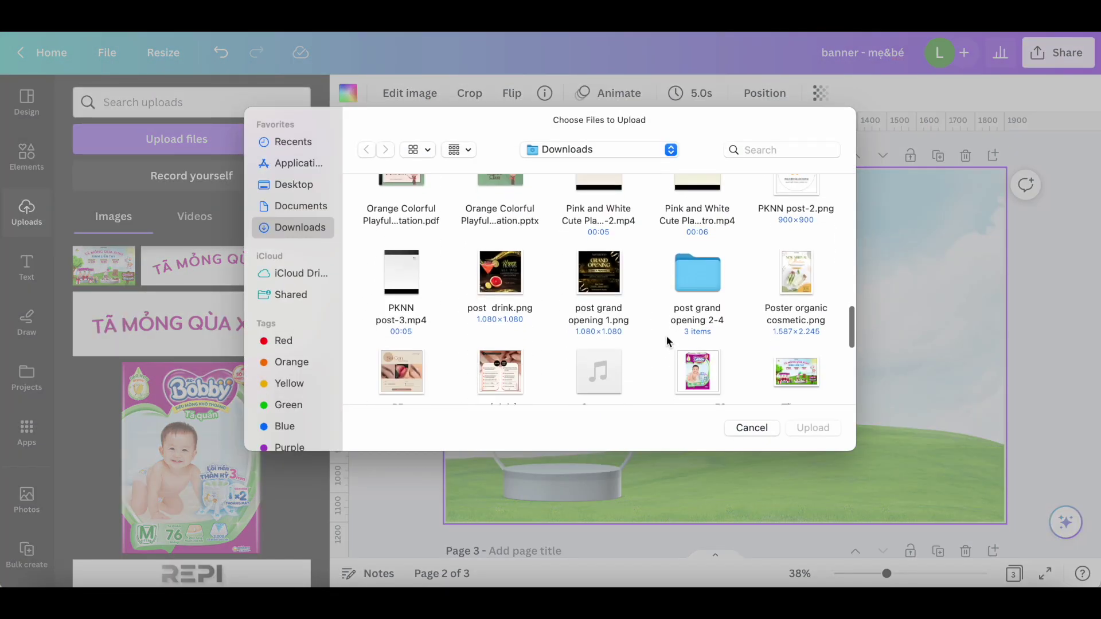
{"action": "left_click", "coordinate": [708, 267]}
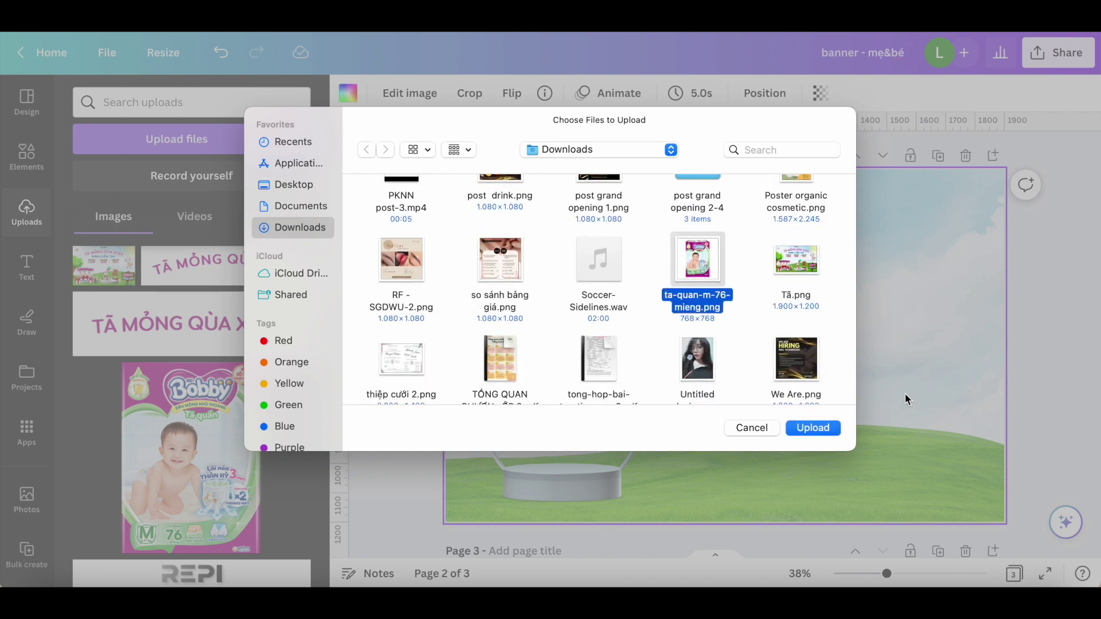
{"action": "key", "text": "Return"}
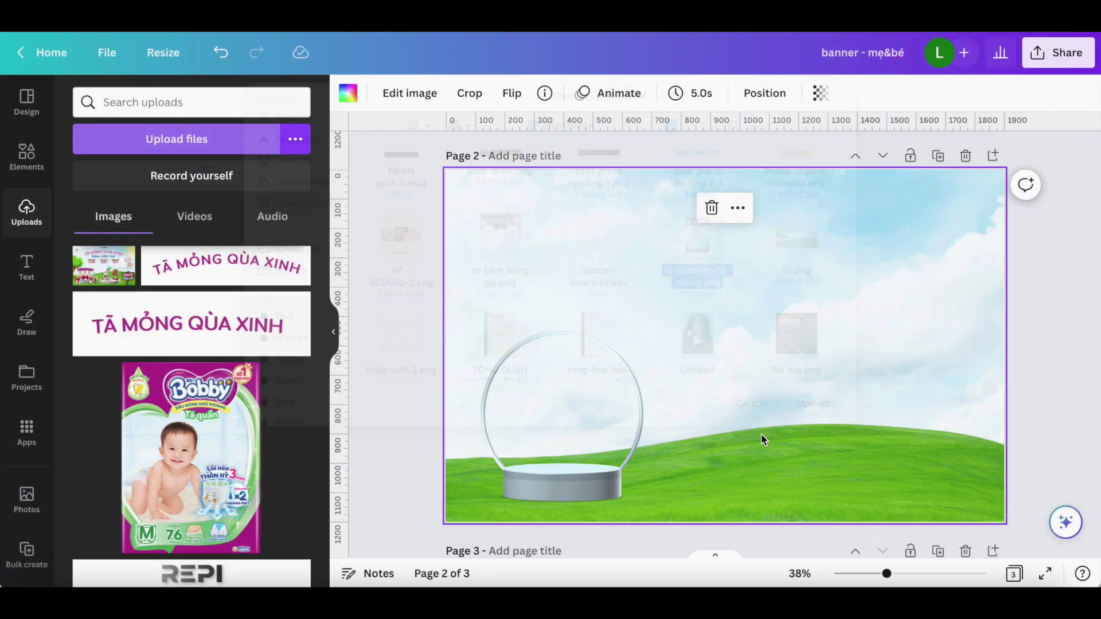
- Place the Bobby diaper pack image on the podium's left side, tilted slightly counterclockwise
{"action": "left_click_drag", "start_coordinate": [732, 344], "coordinate": [541, 412]}
{"action": "left_click_drag", "start_coordinate": [541, 505], "coordinate": [544, 489]}
{"action": "left_click_drag", "start_coordinate": [544, 419], "coordinate": [539, 419]}
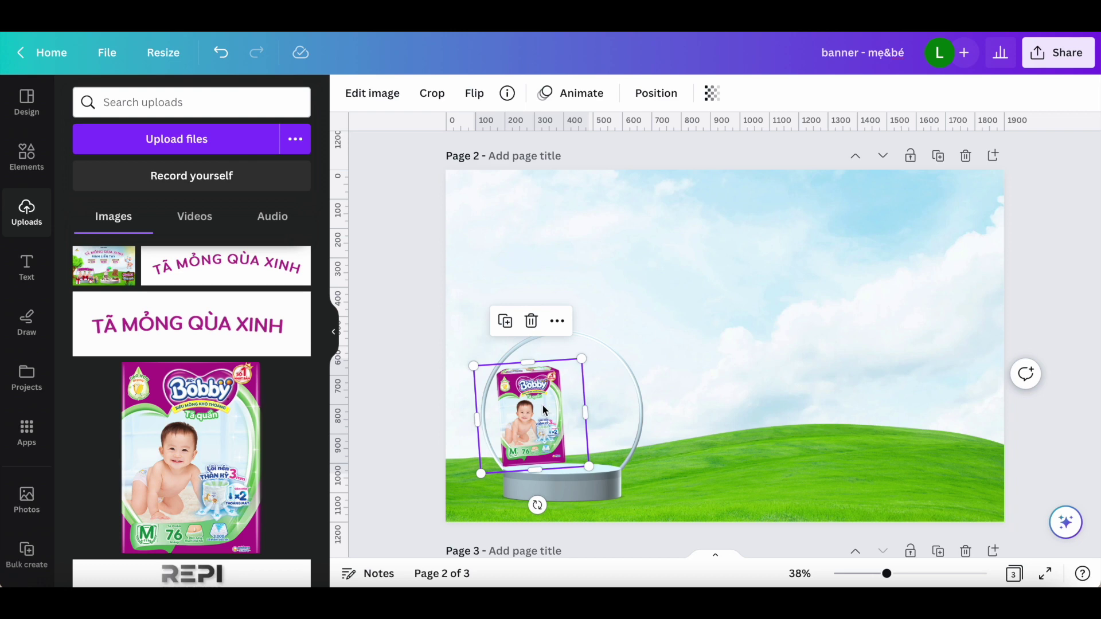
- Duplicate the tilted diaper pack, move the copy to its right on the podium, and straighten the copy's rotation
{"action": "key", "text": "ctrl+d"}
{"action": "left_click_drag", "start_coordinate": [536, 423], "coordinate": [564, 423]}
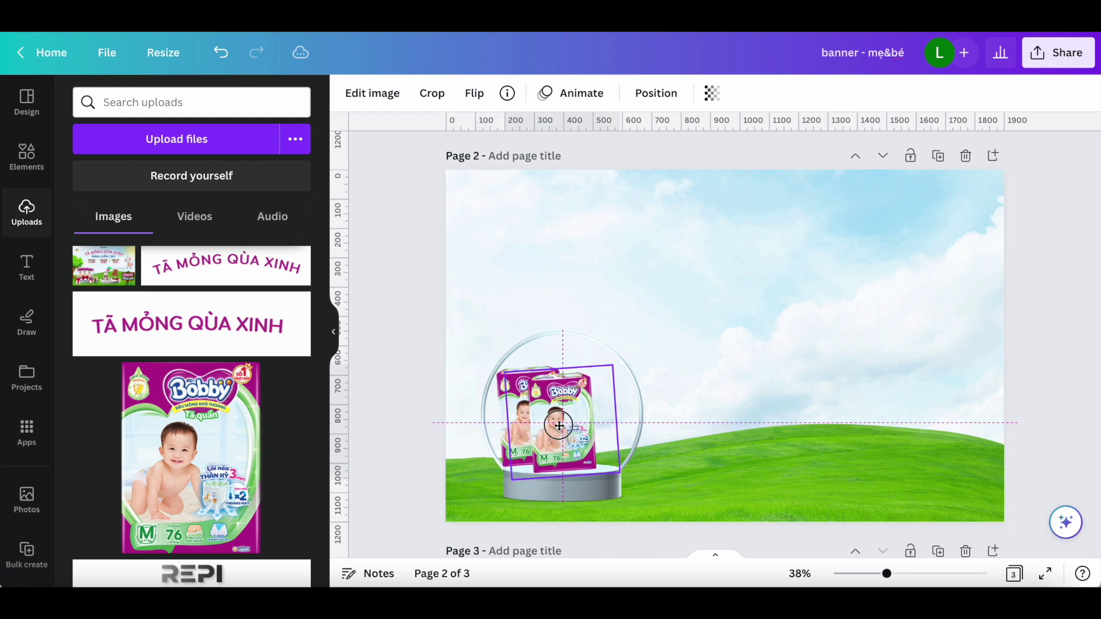
{"action": "left_click_drag", "start_coordinate": [570, 510], "coordinate": [563, 510]}
{"action": "left_click", "coordinate": [566, 446]}
- Duplicate the straightened diaper pack and position the new copy to the left of the original tilted pack
{"action": "key", "text": "ctrl+d"}
{"action": "left_click_drag", "start_coordinate": [566, 446], "coordinate": [576, 440]}
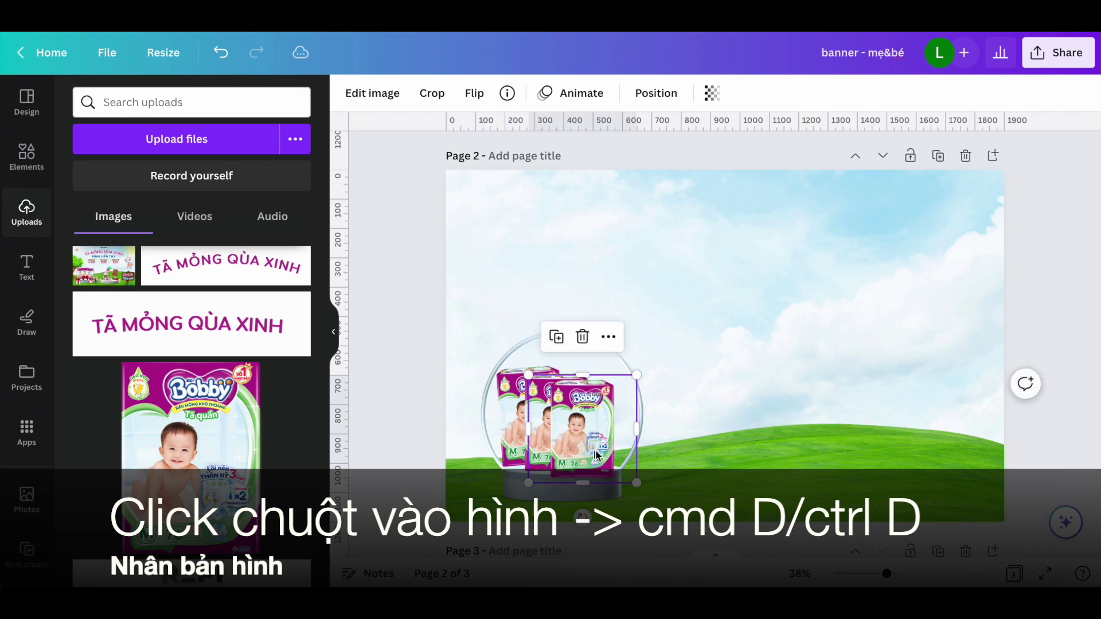
{"action": "key", "text": "ctrl+d"}
{"action": "left_click_drag", "start_coordinate": [576, 440], "coordinate": [491, 428]}
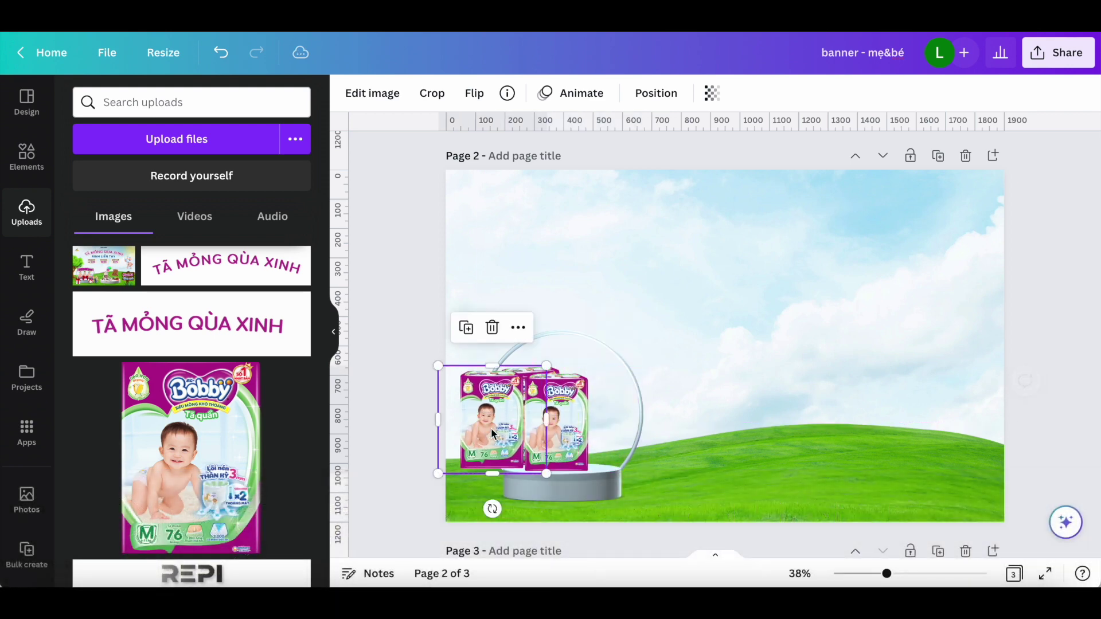
- Move the straight diaper pack on the podium to its right side and tilt it about 3° clockwise
{"action": "left_click", "coordinate": [577, 435]}
{"action": "left_click_drag", "start_coordinate": [577, 434], "coordinate": [597, 433]}
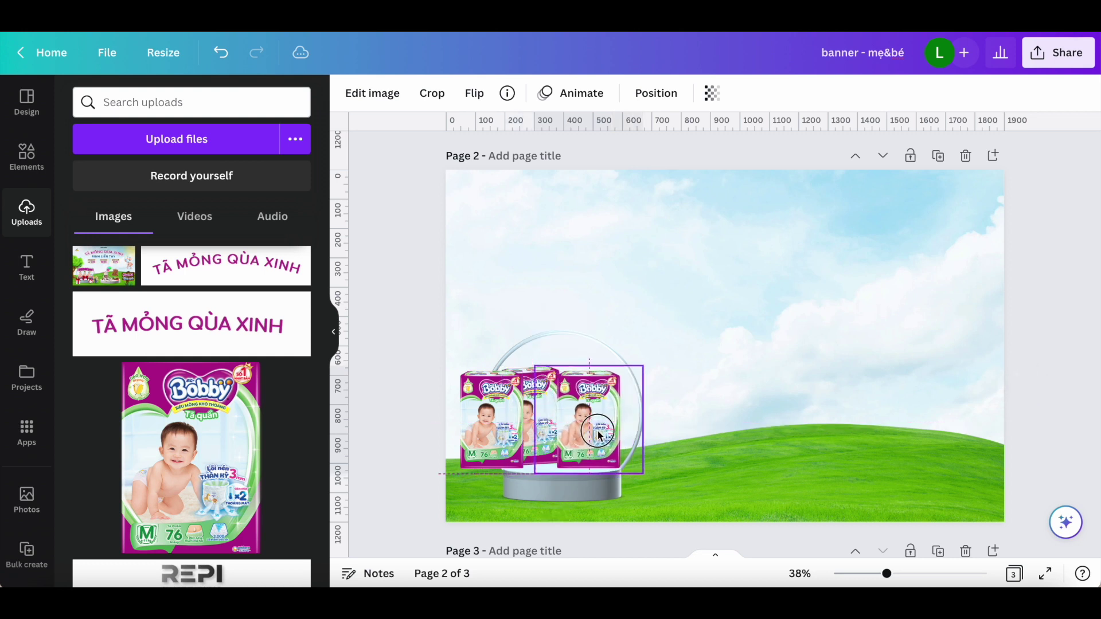
{"action": "left_click_drag", "start_coordinate": [588, 509], "coordinate": [583, 509]}
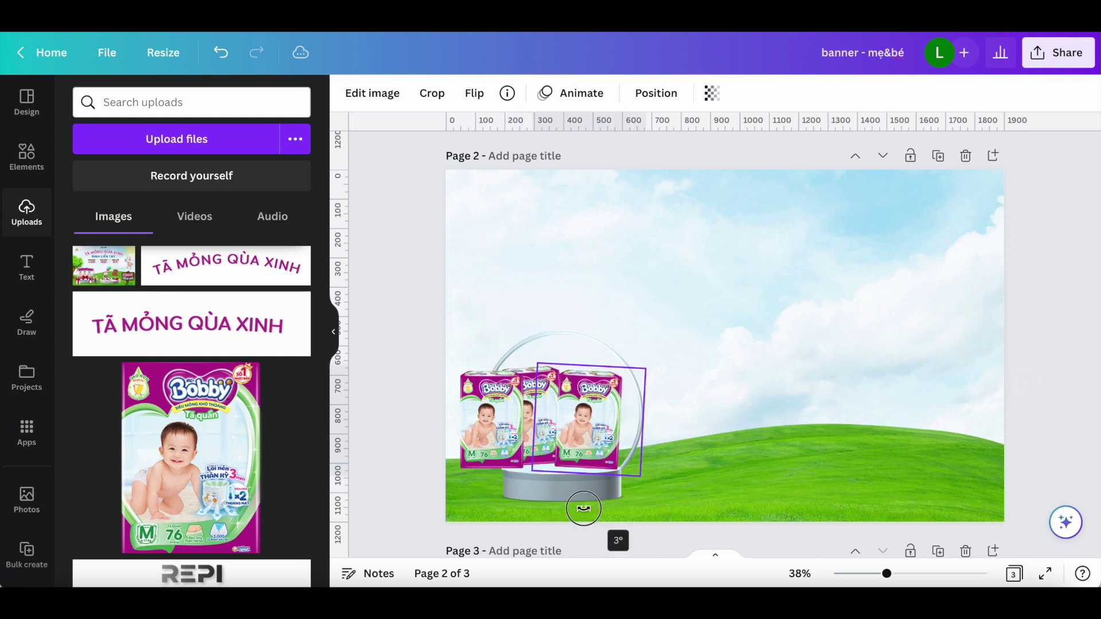
{"action": "left_click", "coordinate": [591, 442]}
- Move the leftmost diaper pack to the podium's center, overlapping the two tilted packs, and nudge it slightly right
{"action": "left_click_drag", "start_coordinate": [493, 439], "coordinate": [556, 438]}
{"action": "key", "text": "Left"}
{"action": "key", "text": "Right"}
{"action": "key", "text": "Right"}
{"action": "key", "text": "Right"}
{"action": "key", "text": "Right"}
{"action": "key", "text": "Right"}
{"action": "key", "text": "Right"}
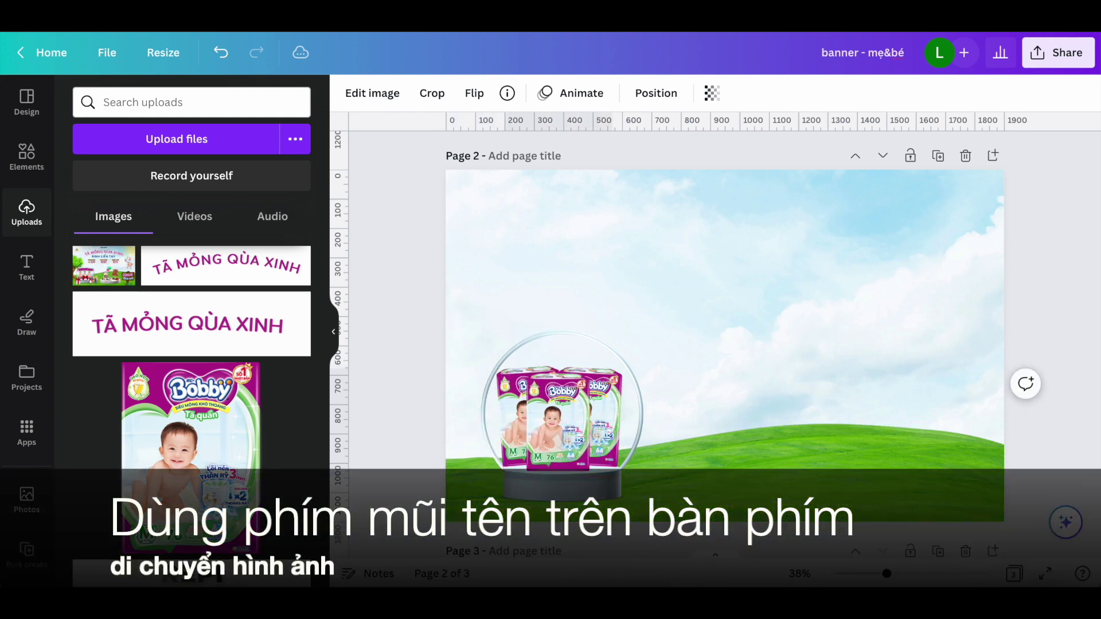
{"action": "left_click", "coordinate": [790, 335]}
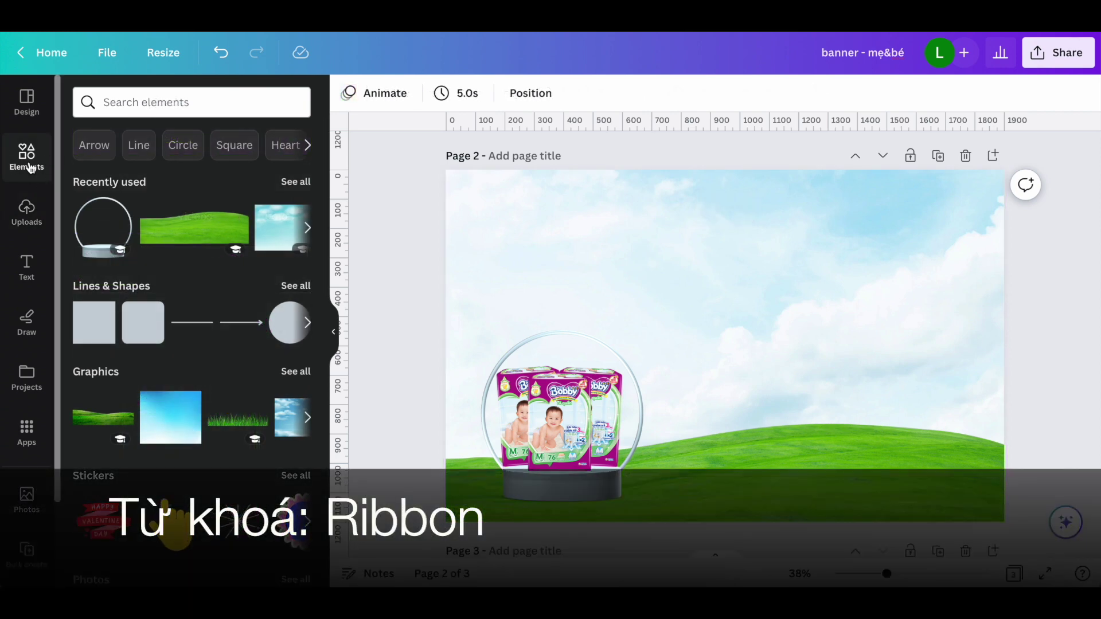
- Search the elements library for "ribbon" and filter the results to cut-outs only
{"action": "left_click", "coordinate": [140, 112]}
{"action": "type", "text": "r"}
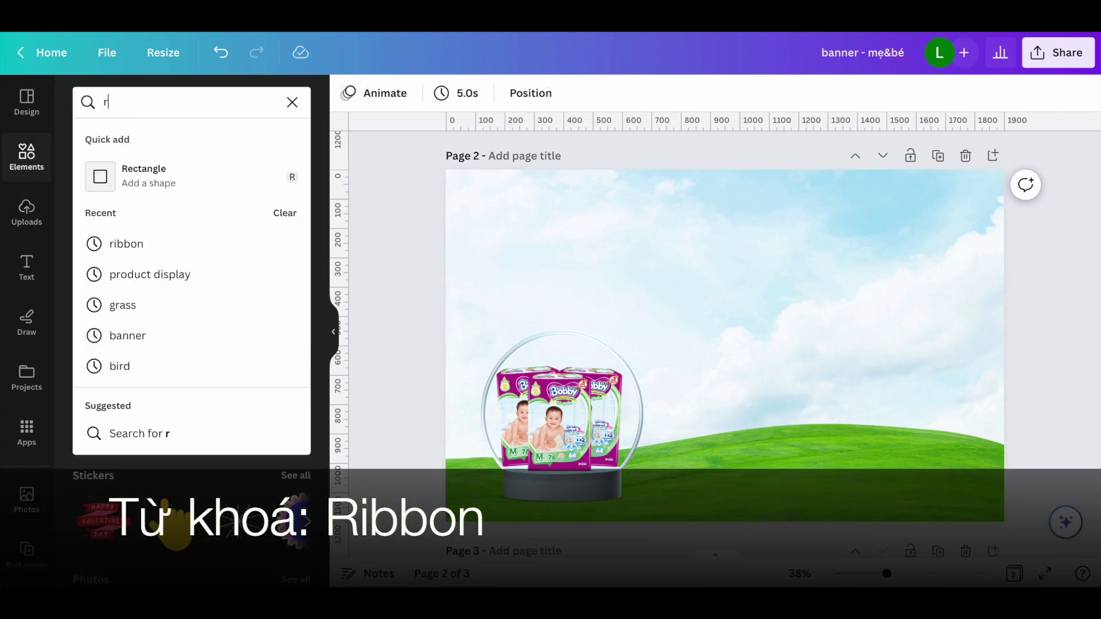
{"action": "type", "text": "ibbon"}
{"action": "key", "text": "Return"}
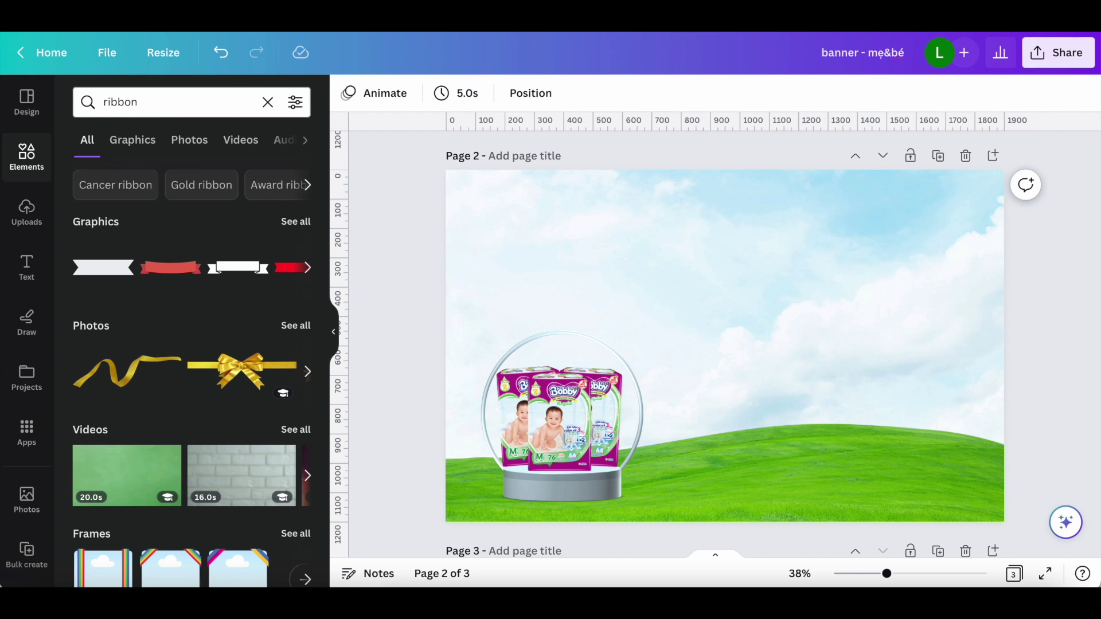
{"action": "left_click", "coordinate": [297, 105]}
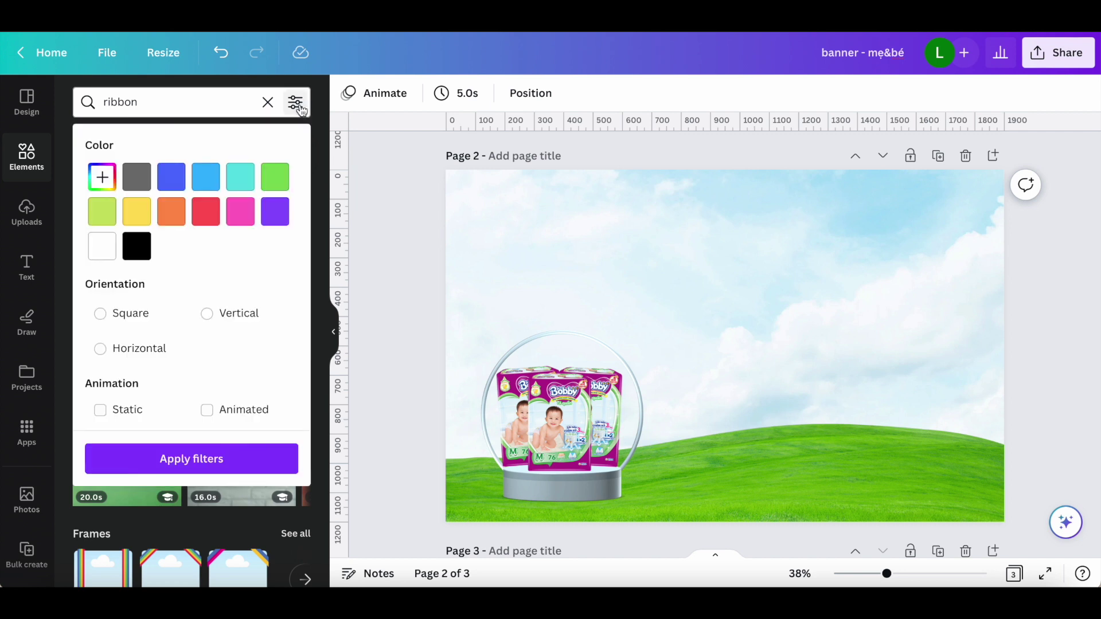
{"action": "scroll", "coordinate": [239, 327], "scroll_direction": "down", "scroll_amount": 3}
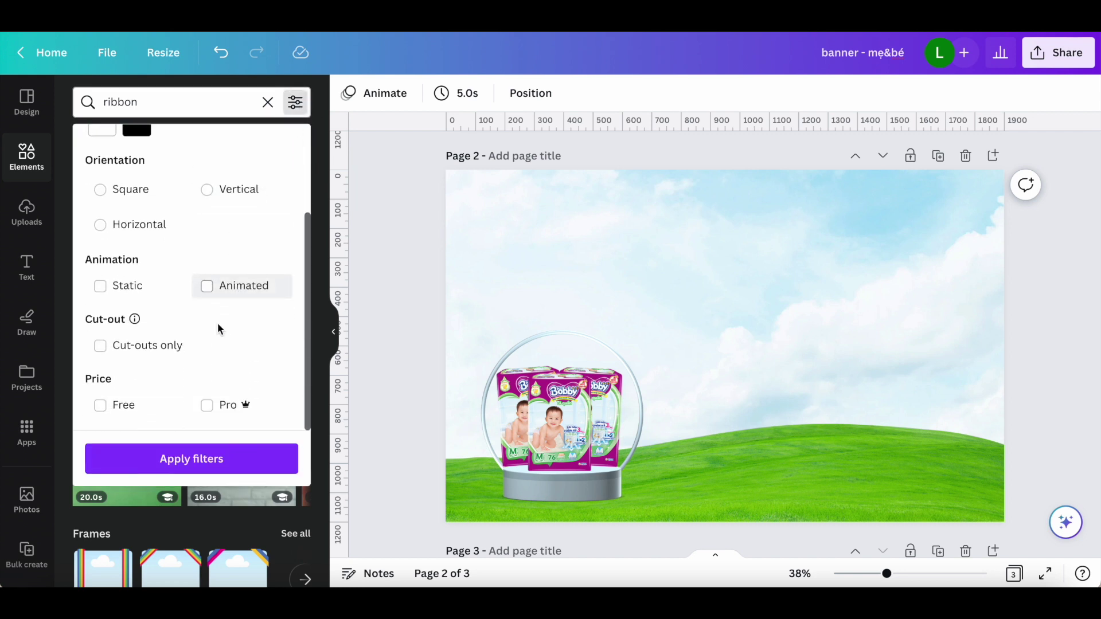
{"action": "left_click", "coordinate": [175, 356]}
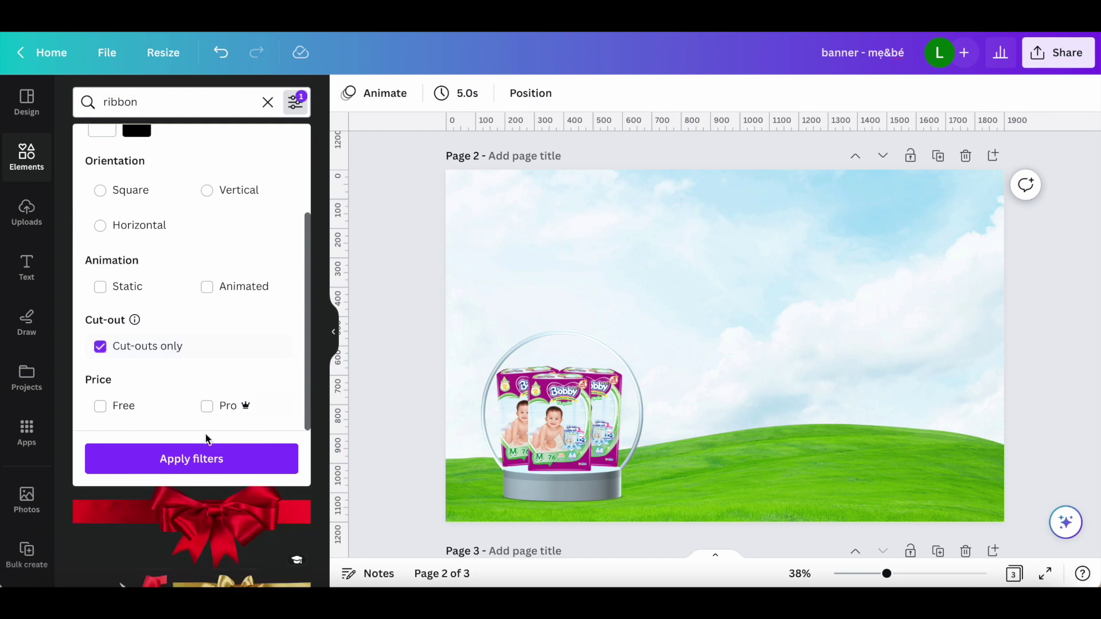
{"action": "left_click", "coordinate": [263, 465]}
- Insert the red ribbon with a large bow, shrink it, and place it across the lower part of the three diaper packs
{"action": "scroll", "coordinate": [263, 465], "scroll_direction": "down", "scroll_amount": 6}
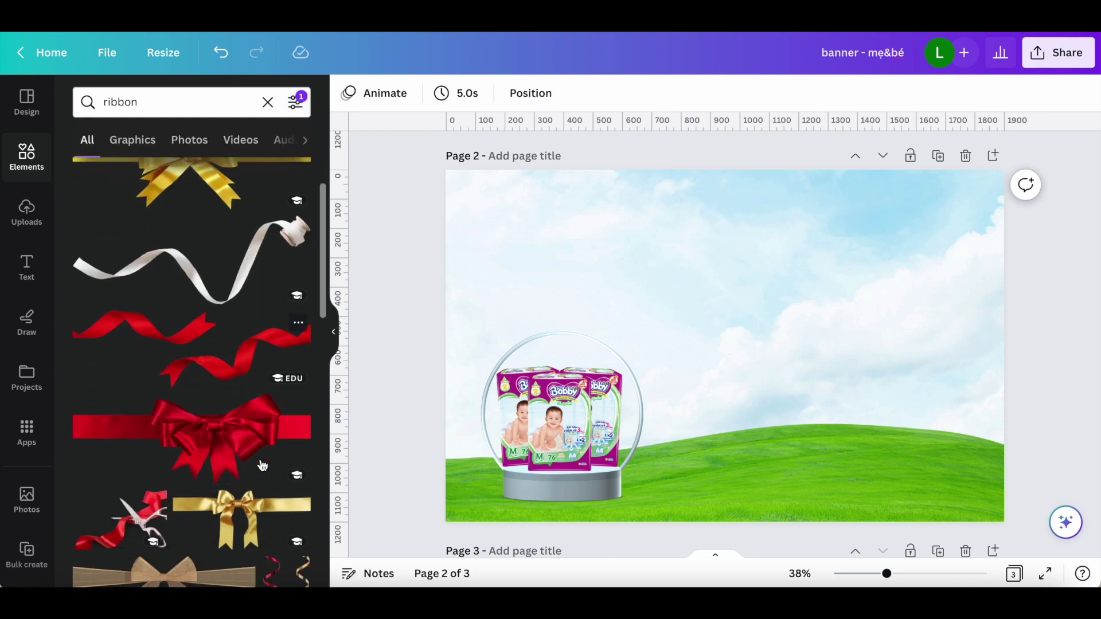
{"action": "scroll", "coordinate": [263, 465], "scroll_direction": "down", "scroll_amount": 8}
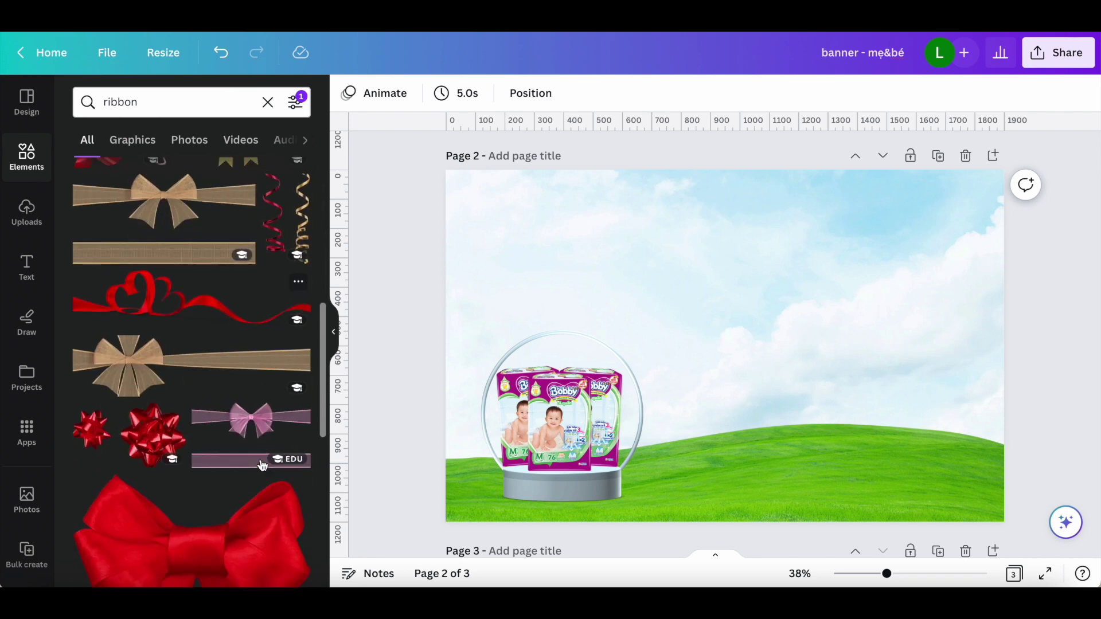
{"action": "scroll", "coordinate": [263, 465], "scroll_direction": "down", "scroll_amount": 10}
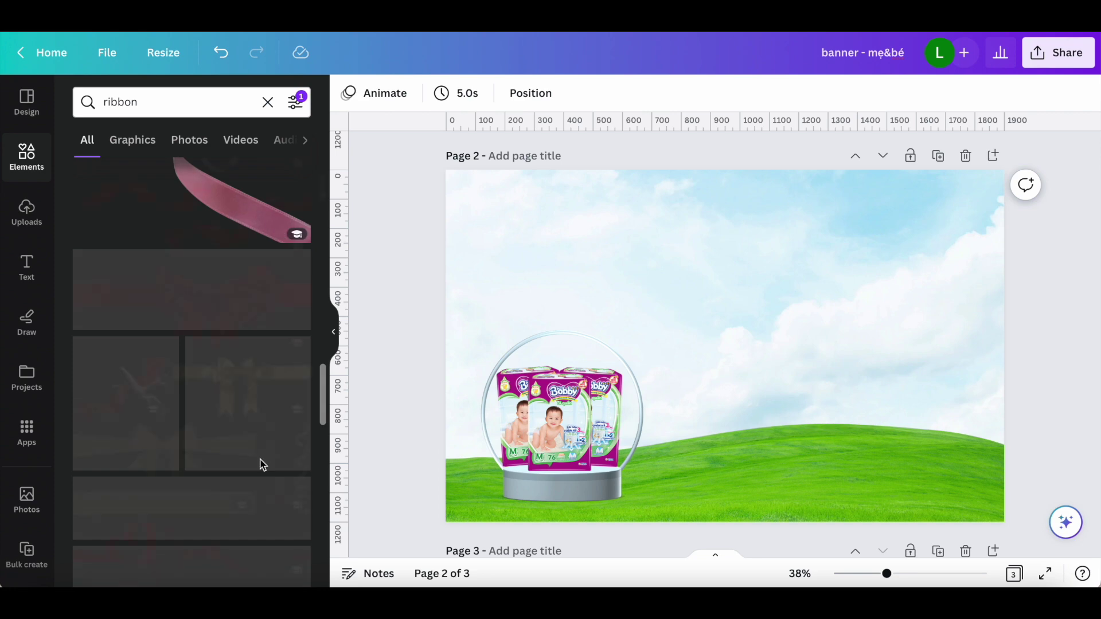
{"action": "left_click", "coordinate": [248, 476]}
{"action": "scroll", "coordinate": [238, 502], "scroll_direction": "down", "scroll_amount": 6}
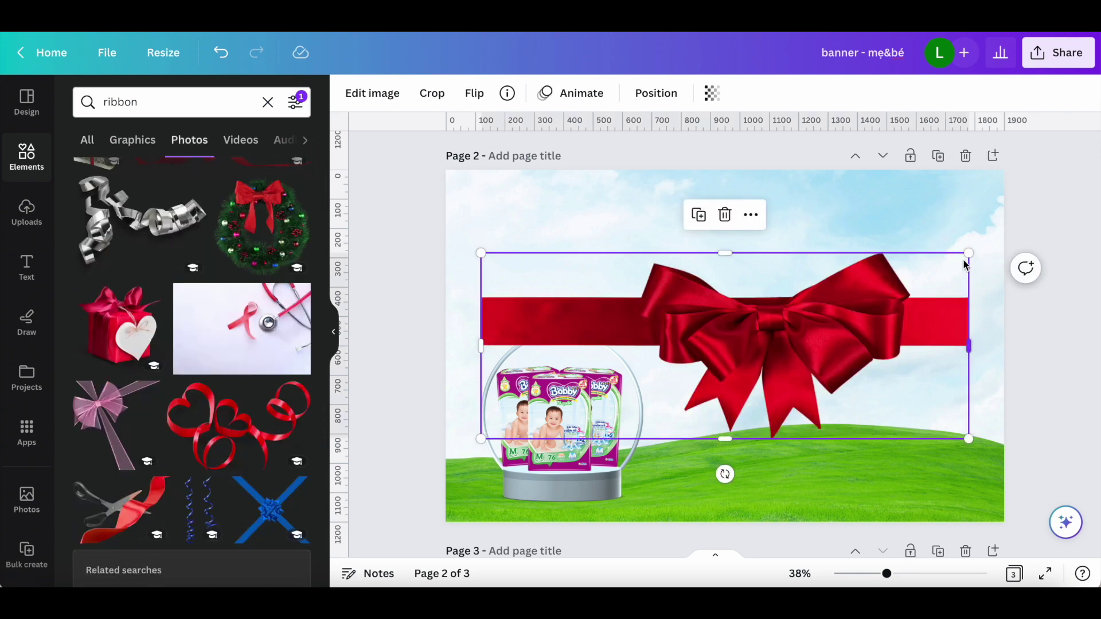
{"action": "left_click_drag", "start_coordinate": [967, 260], "coordinate": [575, 336]}
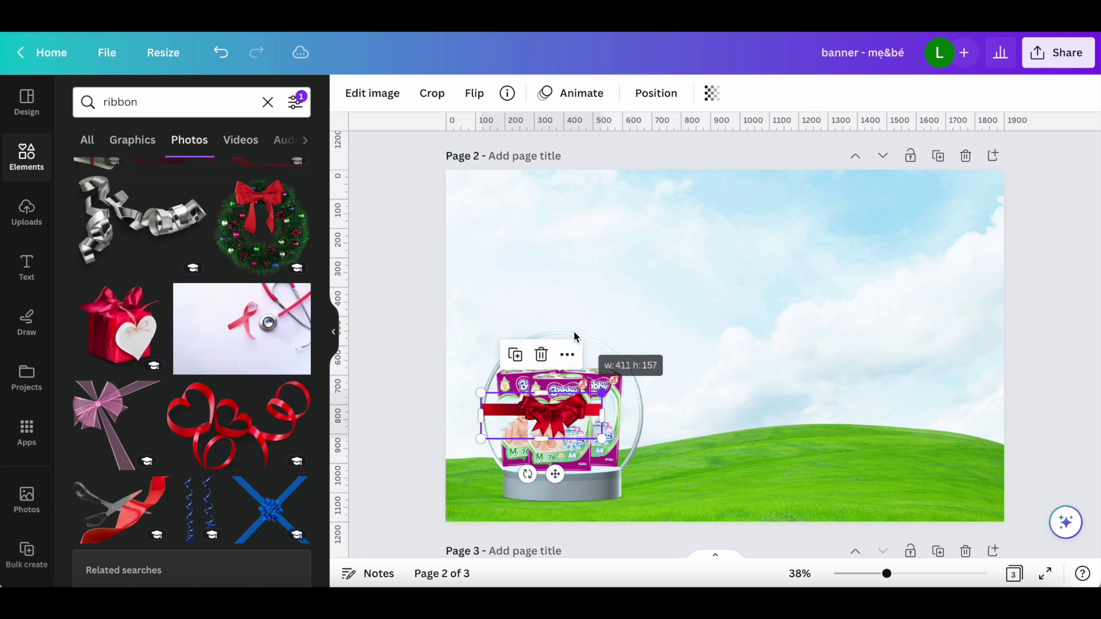
{"action": "left_click_drag", "start_coordinate": [560, 417], "coordinate": [601, 462]}
{"action": "left_click_drag", "start_coordinate": [578, 475], "coordinate": [619, 434]}
{"action": "left_click", "coordinate": [482, 299]}
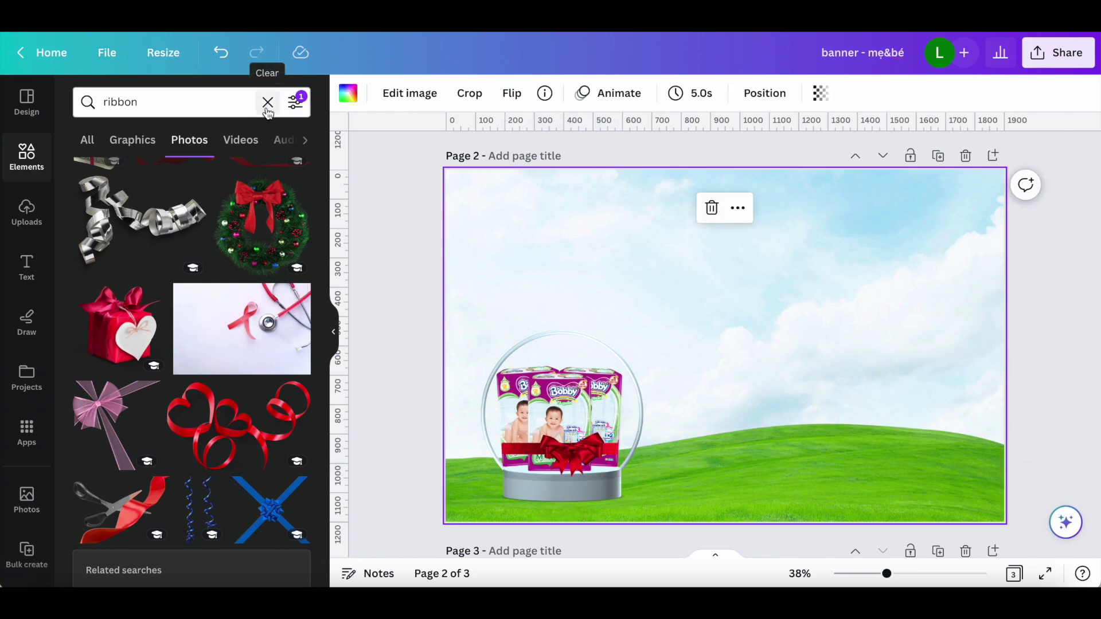
- Search the elements library for "gift" and limit the results to photos
{"action": "left_click", "coordinate": [268, 103]}
{"action": "type", "text": "gift"}
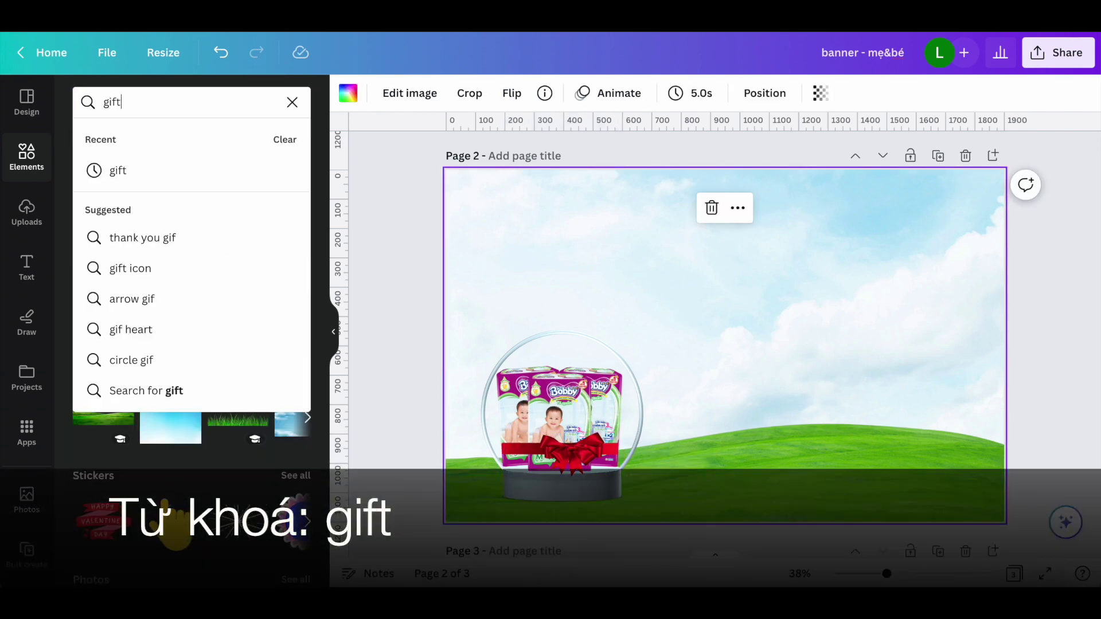
{"action": "key", "text": "Return"}
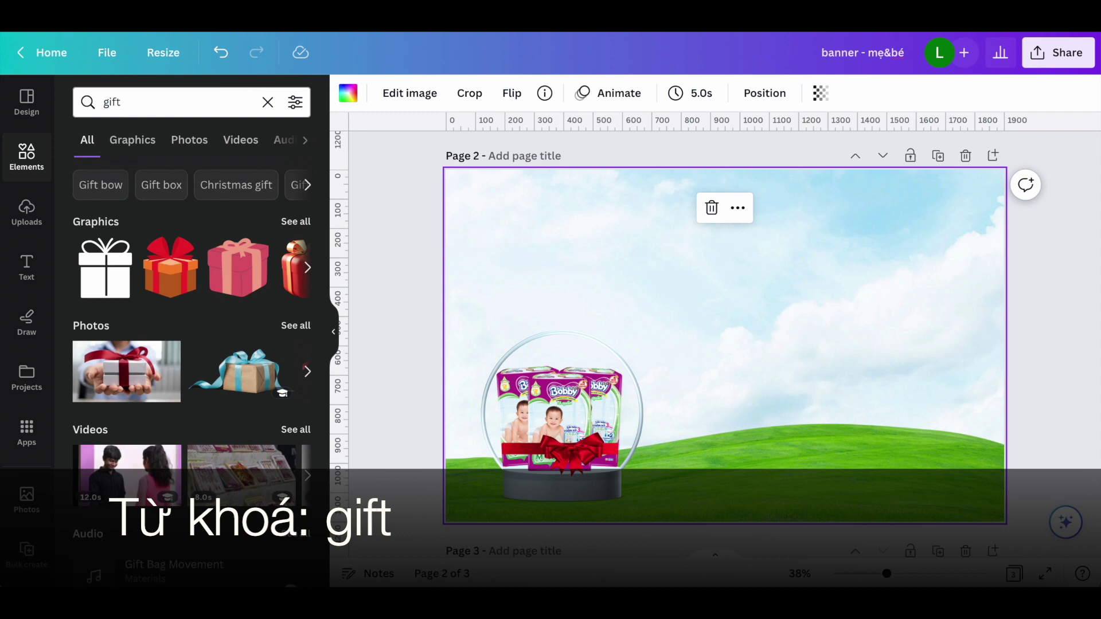
{"action": "left_click", "coordinate": [188, 150]}
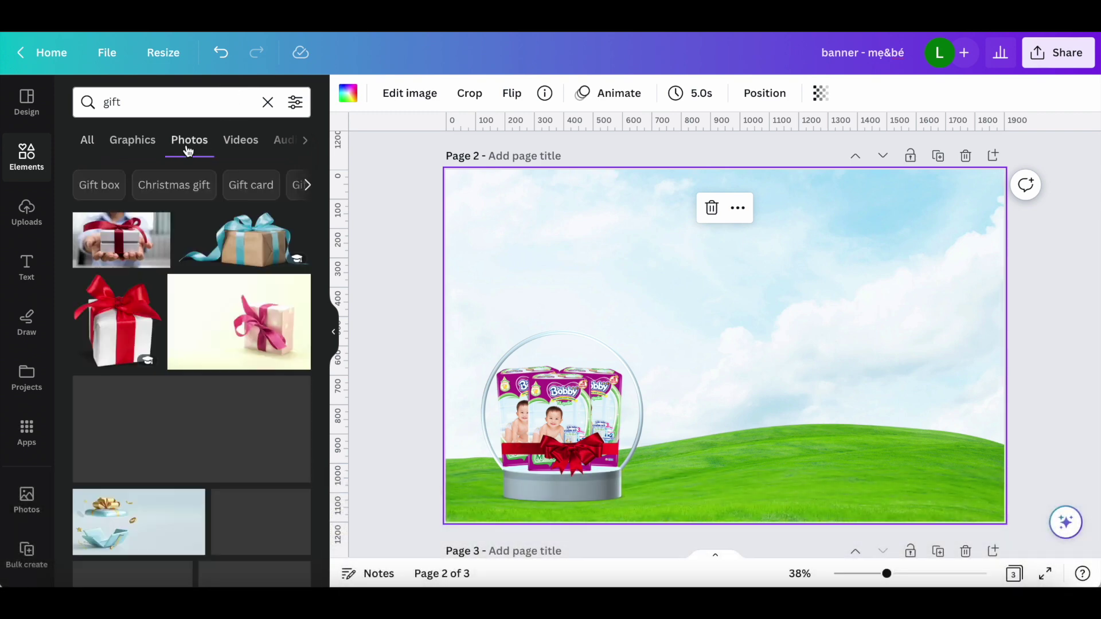
- Insert the white gift box with a red bow and place it, reduced in size, on the grass at the podium's left
{"action": "scroll", "coordinate": [194, 288], "scroll_direction": "down", "scroll_amount": 1}
{"action": "scroll", "coordinate": [195, 288], "scroll_direction": "up", "scroll_amount": 1}
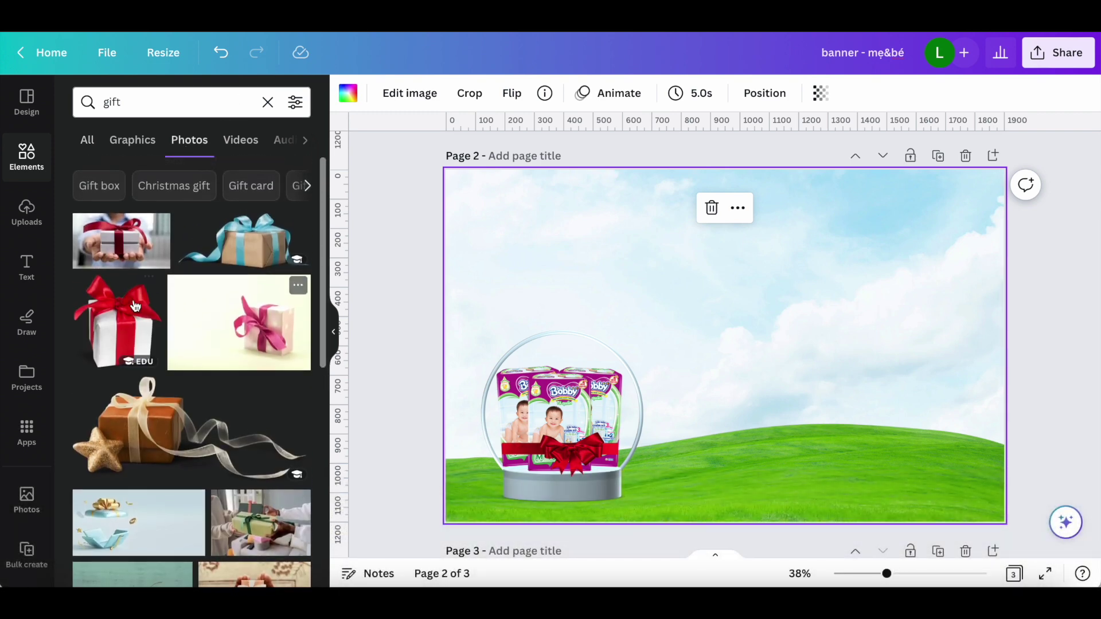
{"action": "left_click", "coordinate": [119, 334]}
{"action": "left_click_drag", "start_coordinate": [733, 362], "coordinate": [496, 498]}
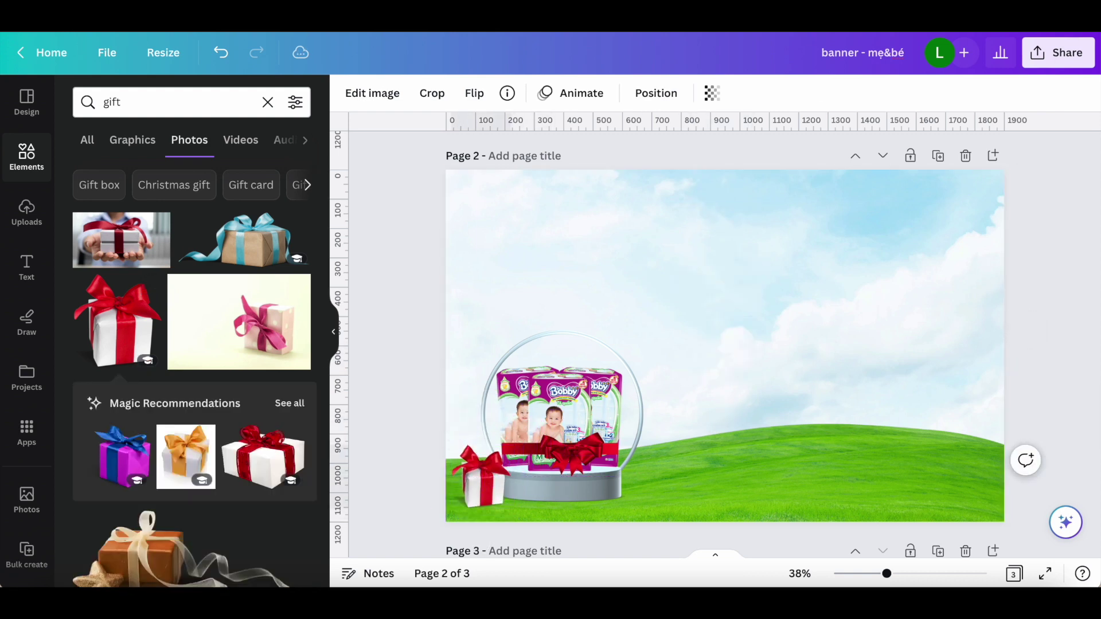
- Filter the gift photos to cut-outs only
{"action": "left_click", "coordinate": [296, 105]}
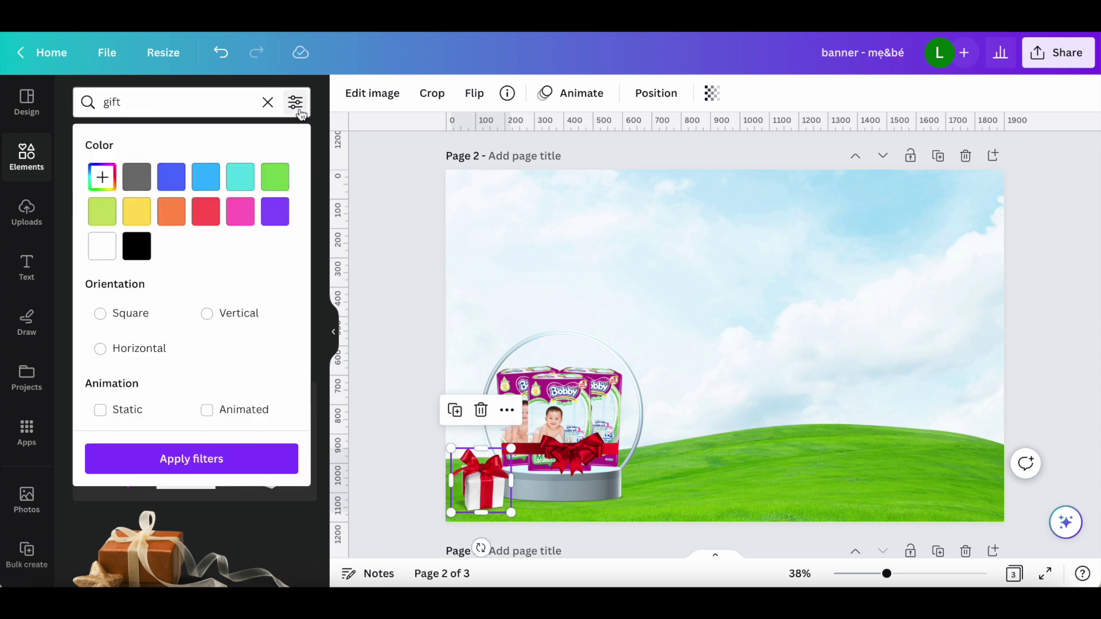
{"action": "scroll", "coordinate": [219, 281], "scroll_direction": "down", "scroll_amount": 3}
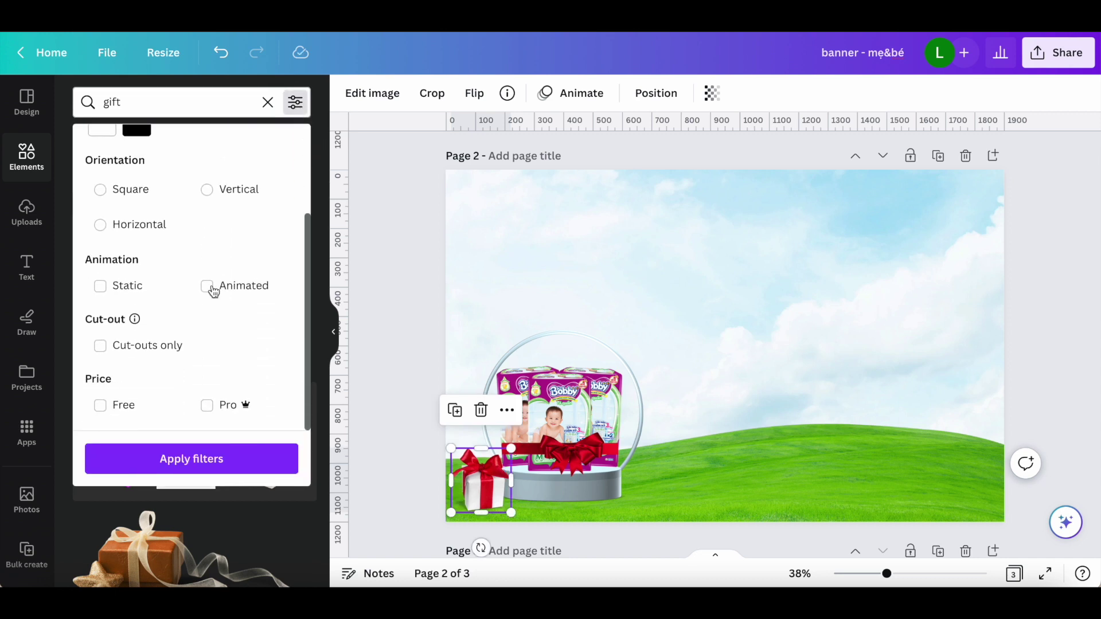
{"action": "left_click", "coordinate": [150, 346]}
{"action": "left_click", "coordinate": [194, 459]}
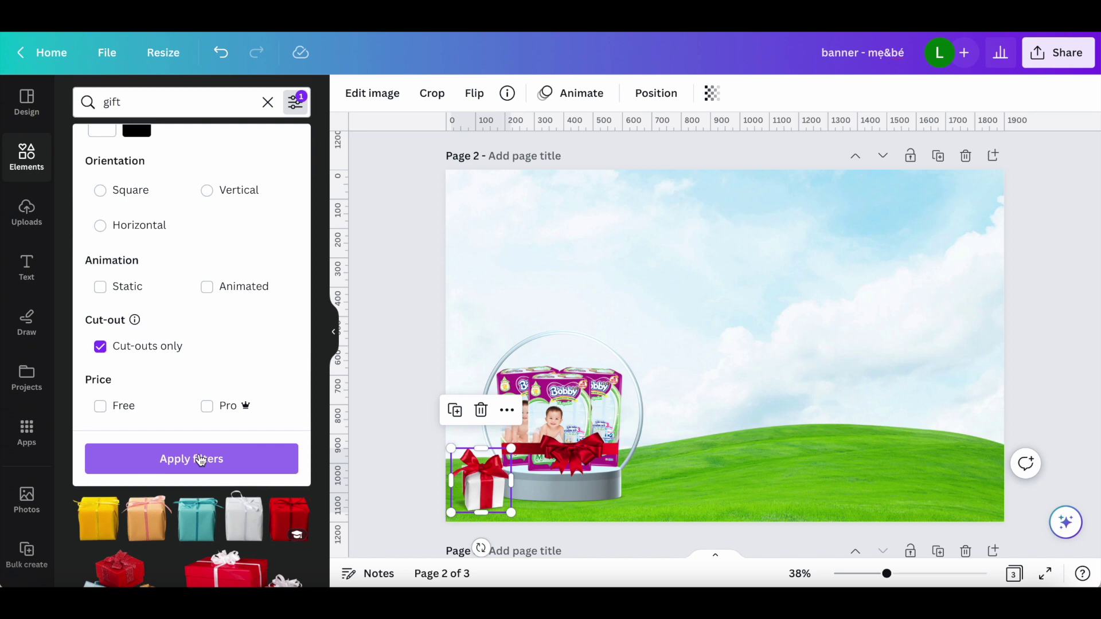
- Insert the blue patterned gift box with a gold ribbon and place it, reduced in size, at the podium's right
{"action": "scroll", "coordinate": [261, 405], "scroll_direction": "down", "scroll_amount": 6}
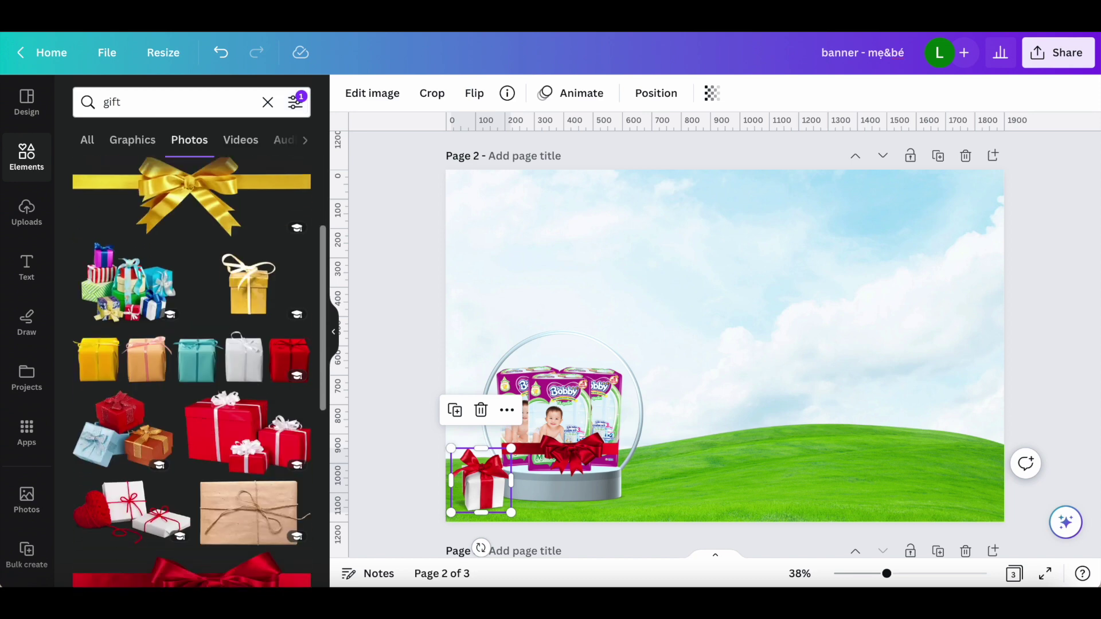
{"action": "scroll", "coordinate": [261, 405], "scroll_direction": "down", "scroll_amount": 2}
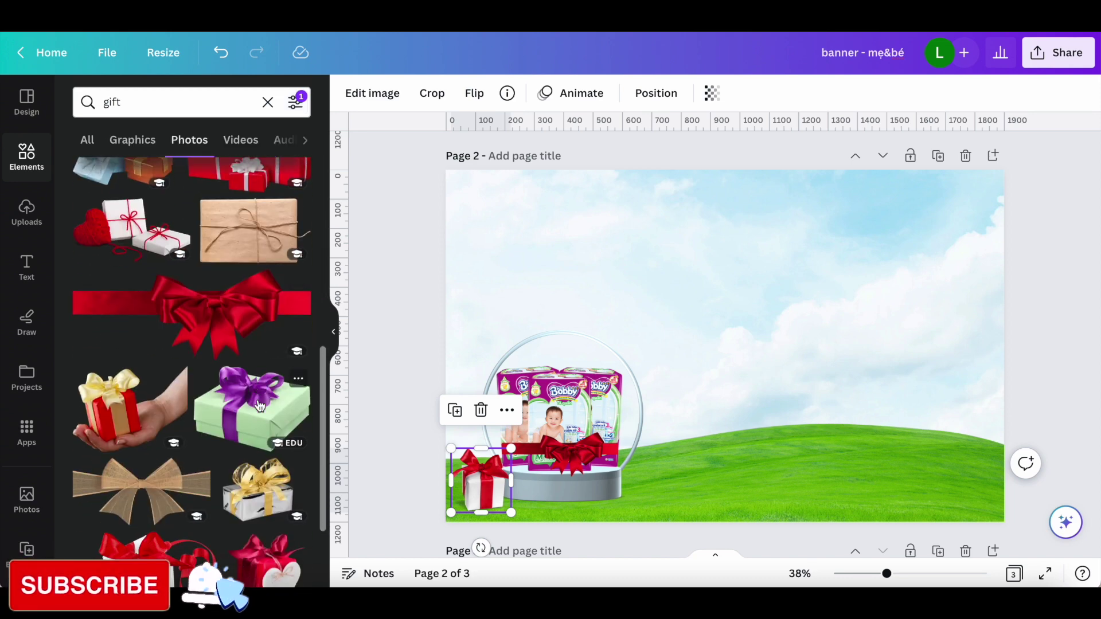
{"action": "scroll", "coordinate": [260, 404], "scroll_direction": "down", "scroll_amount": 3}
{"action": "scroll", "coordinate": [261, 401], "scroll_direction": "down", "scroll_amount": 6}
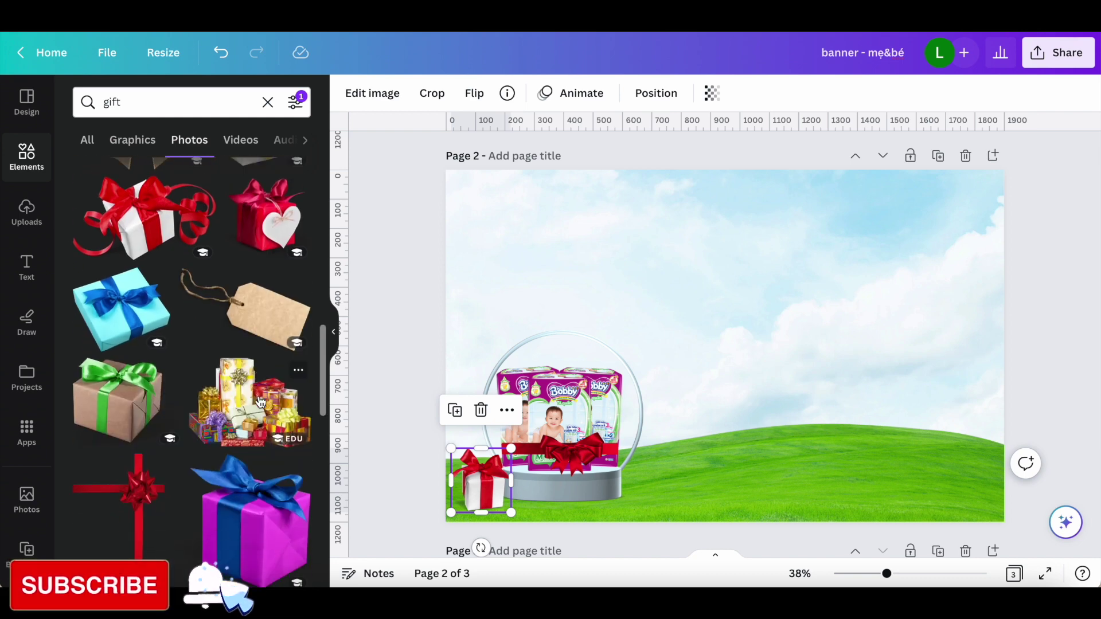
{"action": "scroll", "coordinate": [261, 401], "scroll_direction": "down", "scroll_amount": 4}
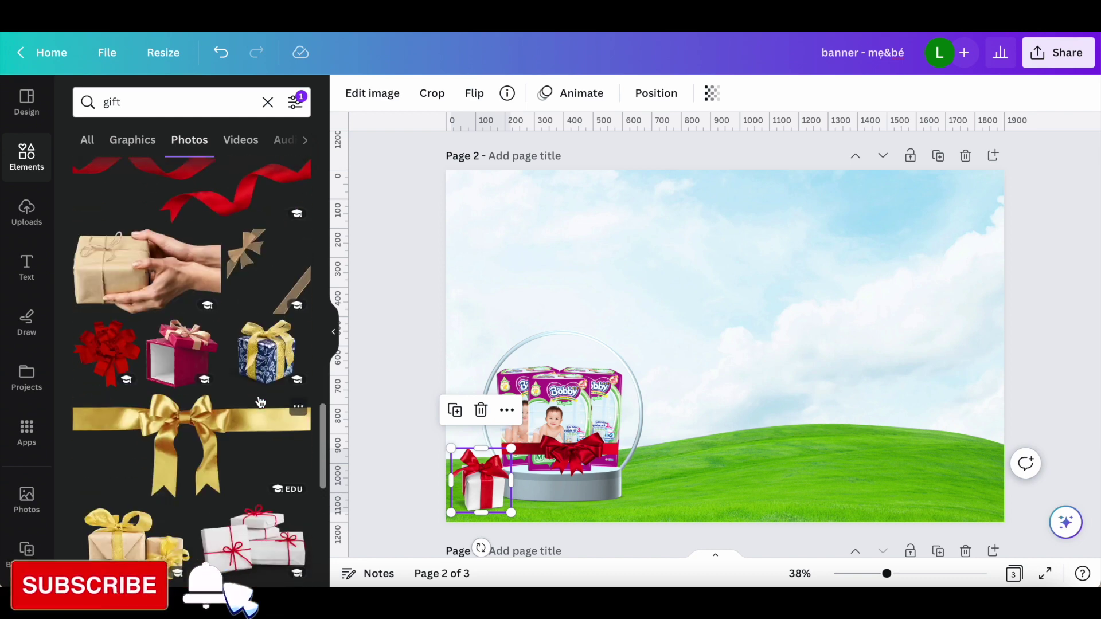
{"action": "left_click", "coordinate": [265, 351]}
{"action": "left_click_drag", "start_coordinate": [725, 367], "coordinate": [646, 453]}
- Insert the wide white gift box with a dark red ribbon and place it small in front of the podium's right side
{"action": "scroll", "coordinate": [213, 407], "scroll_direction": "down", "scroll_amount": 7}
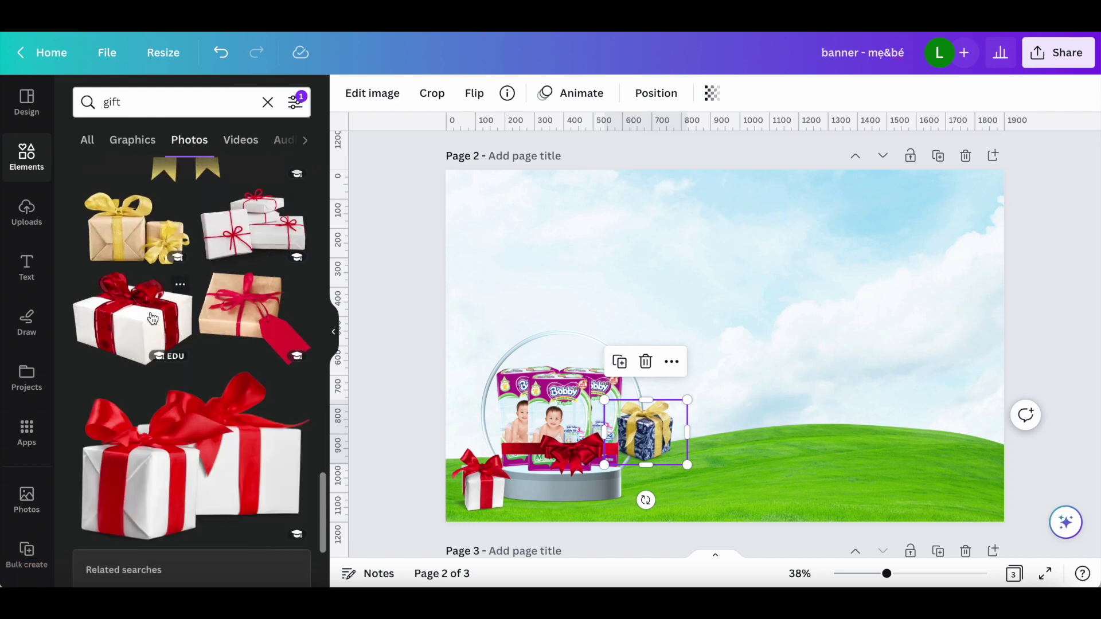
{"action": "left_click", "coordinate": [152, 318]}
{"action": "scroll", "coordinate": [152, 319], "scroll_direction": "down", "scroll_amount": 8}
{"action": "left_click_drag", "start_coordinate": [725, 346], "coordinate": [585, 479]}
- Tilt the blue patterned gift box clockwise and lower it onto the grass beside the wide white gift box
{"action": "left_click", "coordinate": [648, 436]}
{"action": "left_click_drag", "start_coordinate": [646, 500], "coordinate": [635, 530]}
{"action": "left_click", "coordinate": [588, 481]}
{"action": "left_click", "coordinate": [643, 475]}
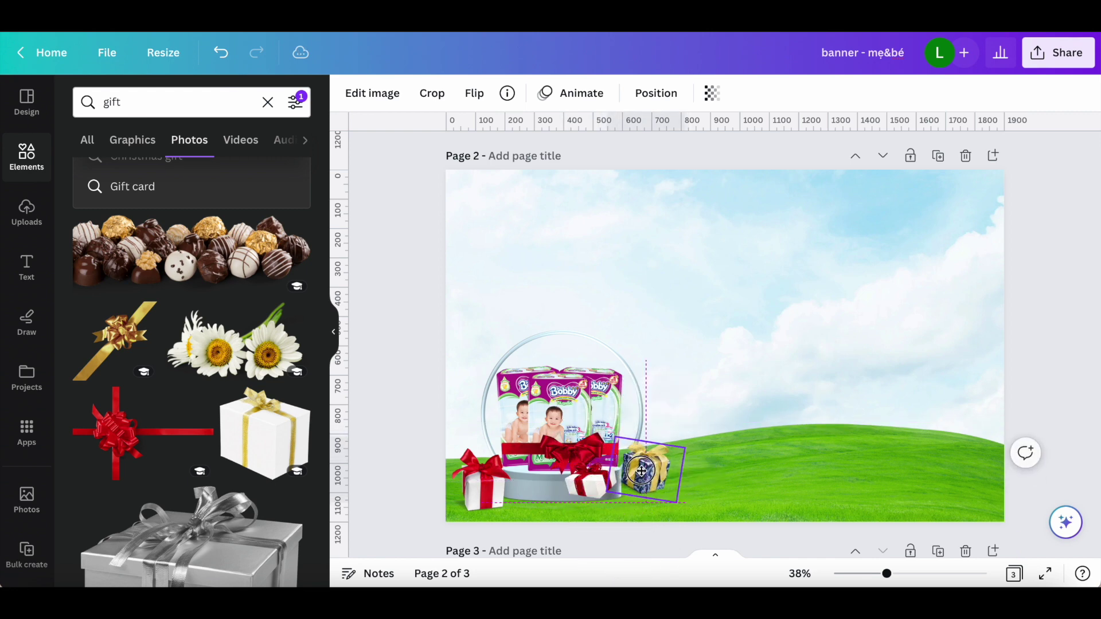
{"action": "left_click", "coordinate": [762, 386]}
- Search the elements library for "shadow" and show all matching graphics
{"action": "left_click", "coordinate": [267, 102]}
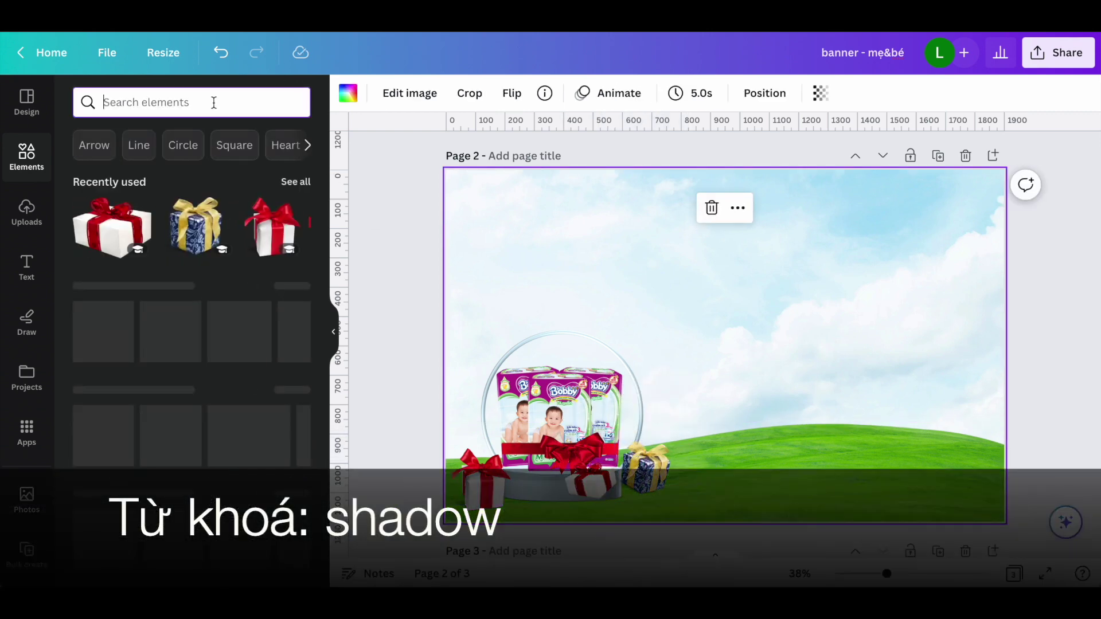
{"action": "type", "text": "shado"}
{"action": "left_click", "coordinate": [179, 170]}
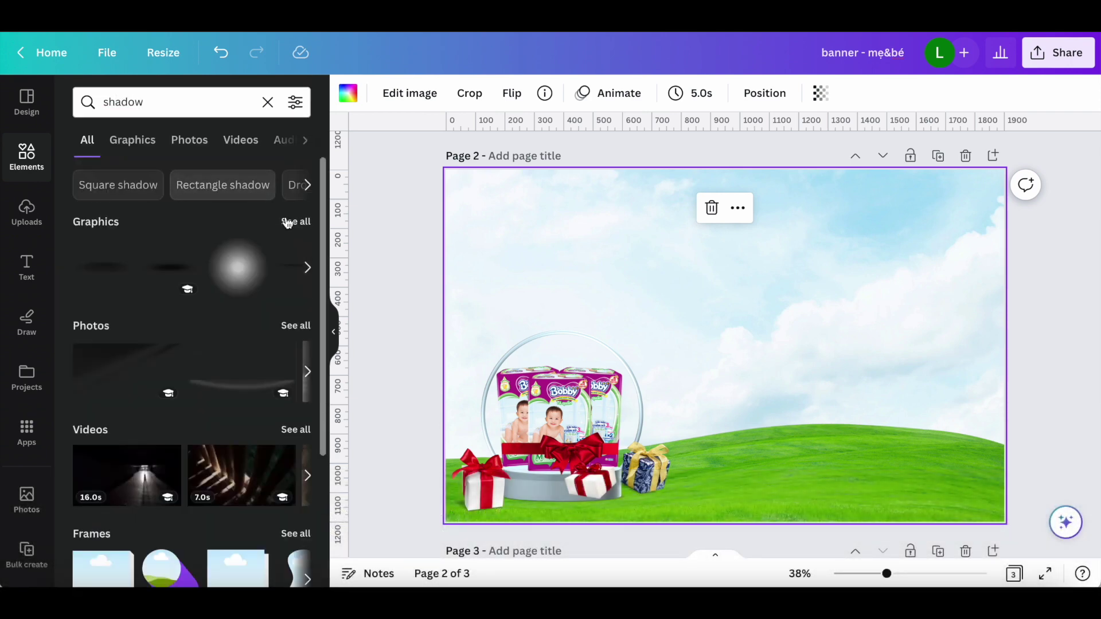
{"action": "left_click", "coordinate": [288, 223]}
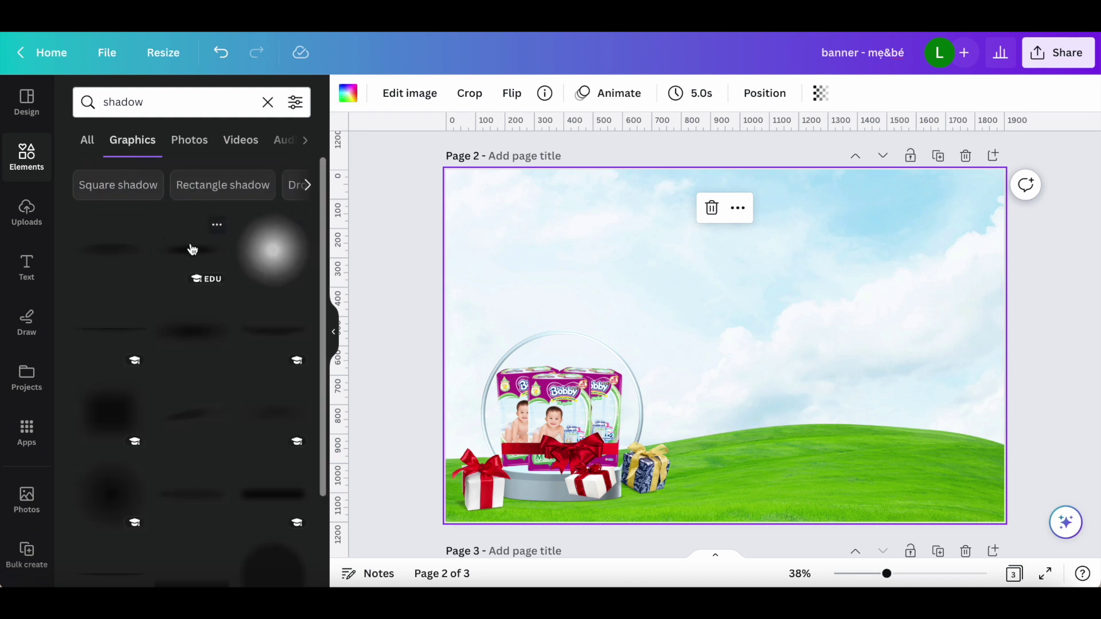
- Insert the dark oval shadow, place it small on the grass below the wide white gift box, and set its transparency to 28
{"action": "left_click", "coordinate": [194, 262]}
{"action": "left_click_drag", "start_coordinate": [738, 386], "coordinate": [612, 556]}
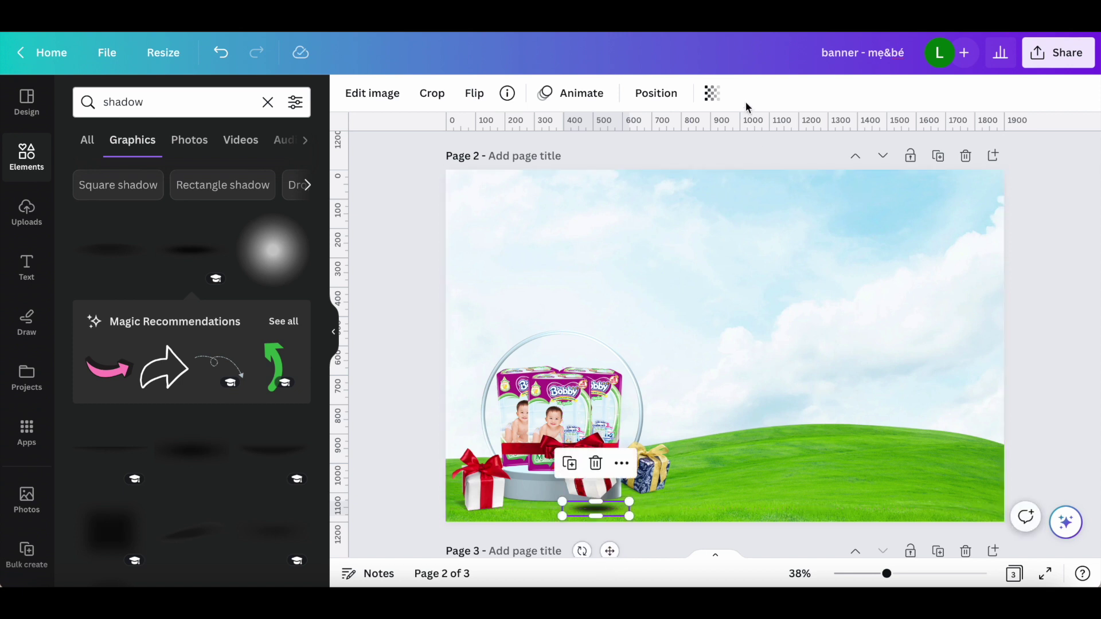
{"action": "left_click", "coordinate": [713, 101]}
{"action": "left_click_drag", "start_coordinate": [712, 156], "coordinate": [615, 161]}
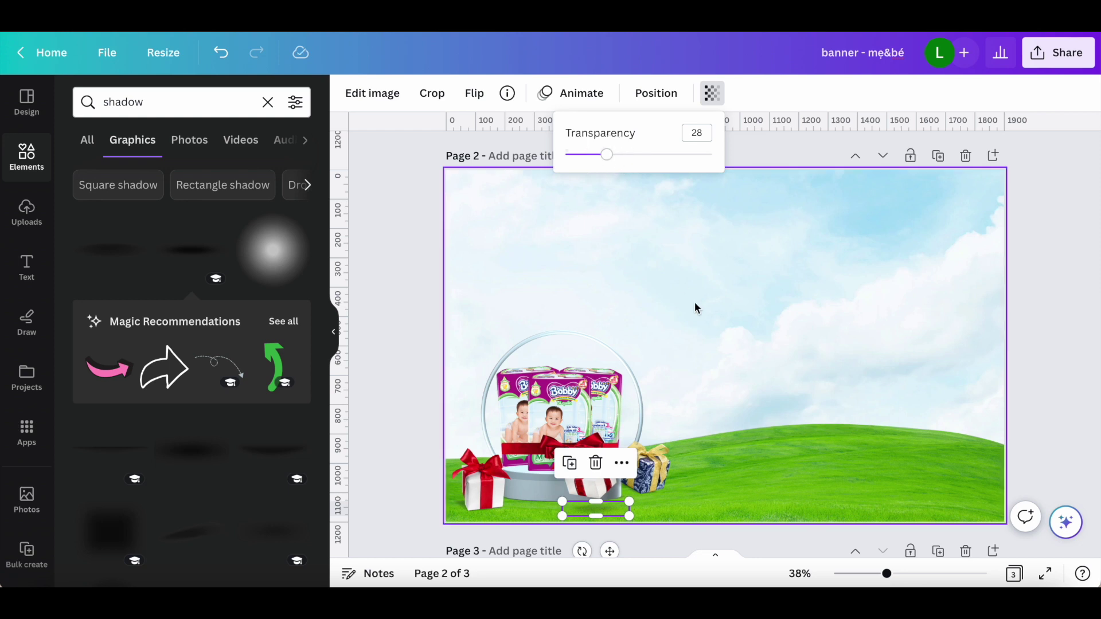
{"action": "left_click", "coordinate": [695, 307]}
{"action": "left_click", "coordinate": [607, 518]}
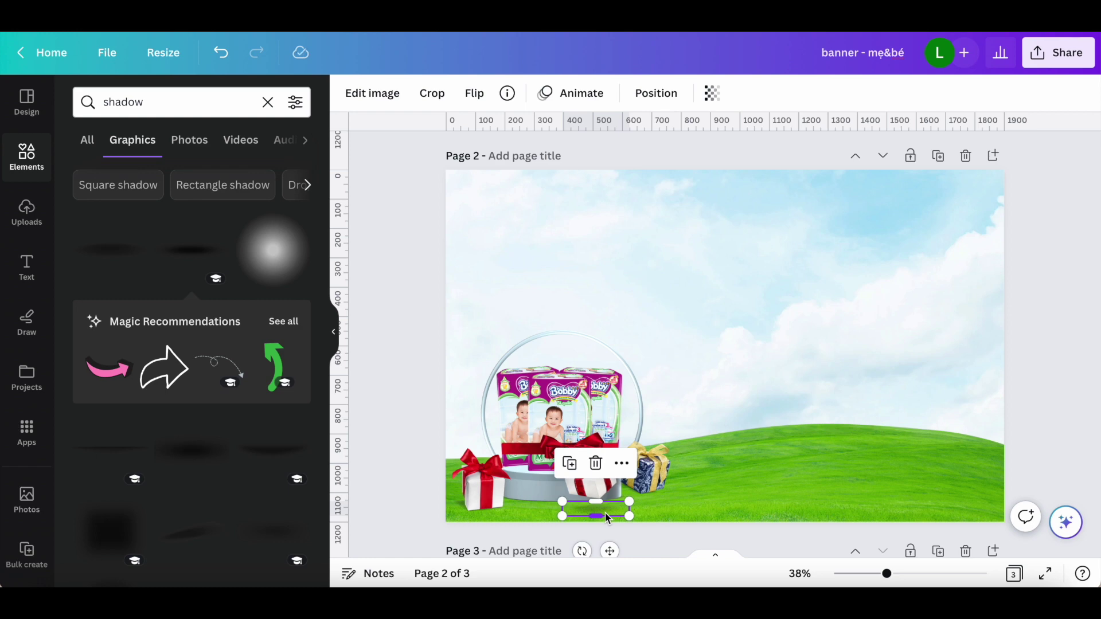
- Duplicate the oval shadow and place the copy on the grass below the blue patterned gift box
{"action": "key", "text": "ctrl+d"}
{"action": "left_click_drag", "start_coordinate": [615, 549], "coordinate": [646, 540]}
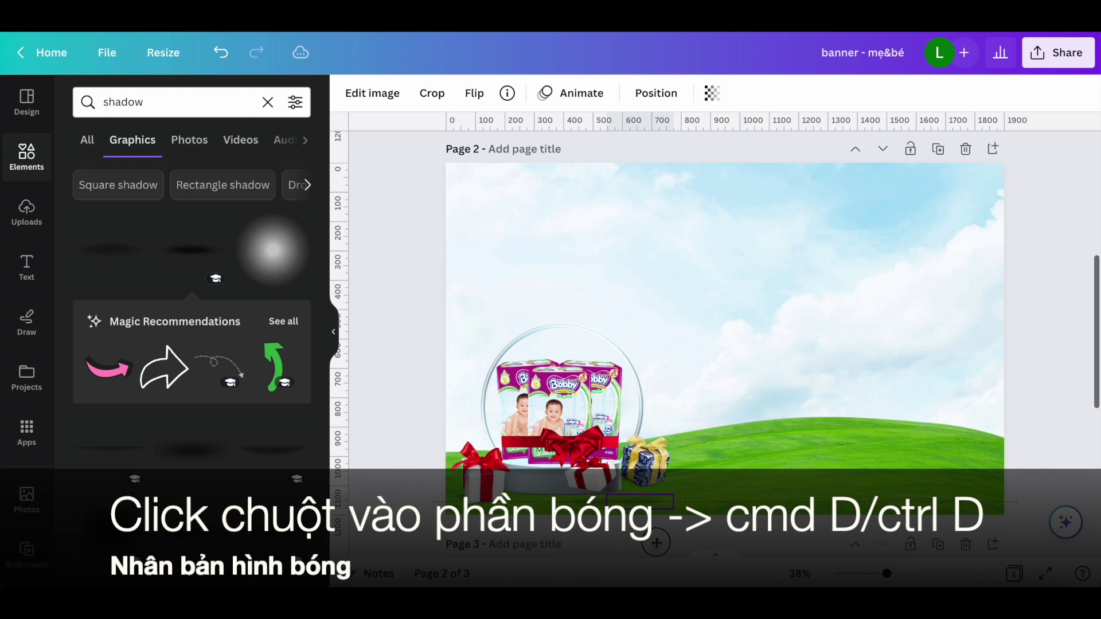
{"action": "scroll", "coordinate": [712, 465], "scroll_direction": "up", "scroll_amount": 1}
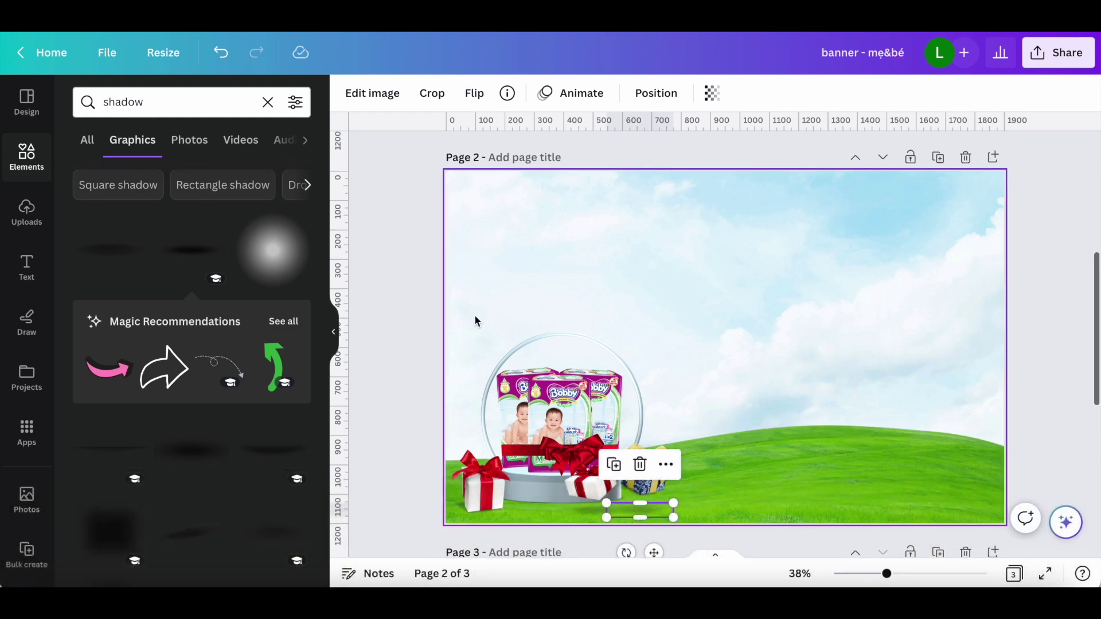
{"action": "left_click", "coordinate": [419, 329]}
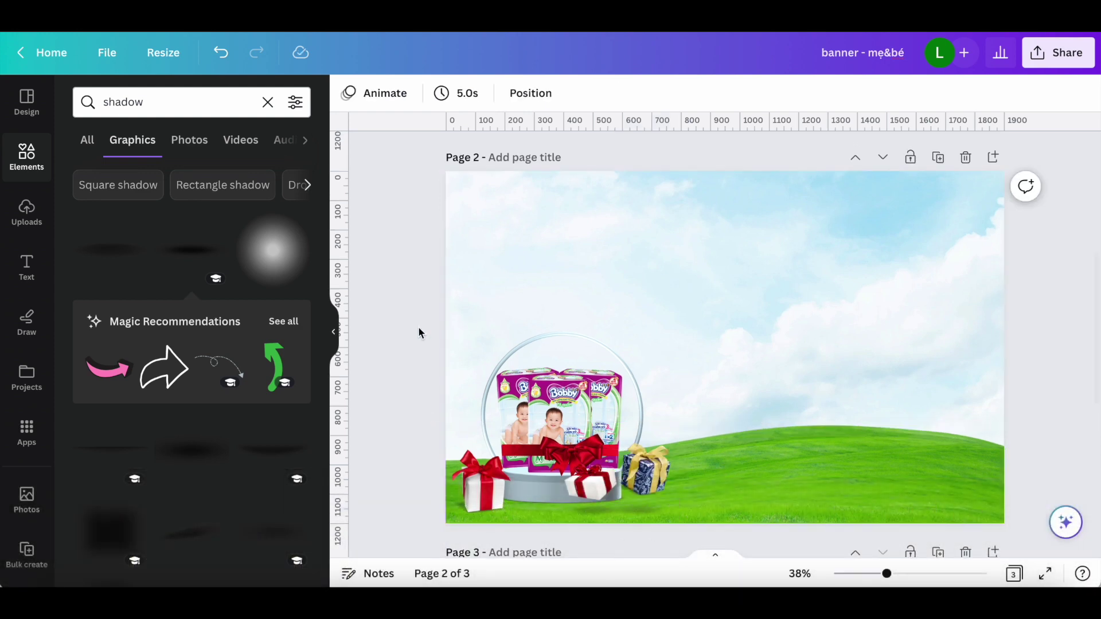
- Resize and raise the duplicated shadow under the blue patterned gift box, and adjust the gift box's size to match
{"action": "left_click", "coordinate": [656, 515]}
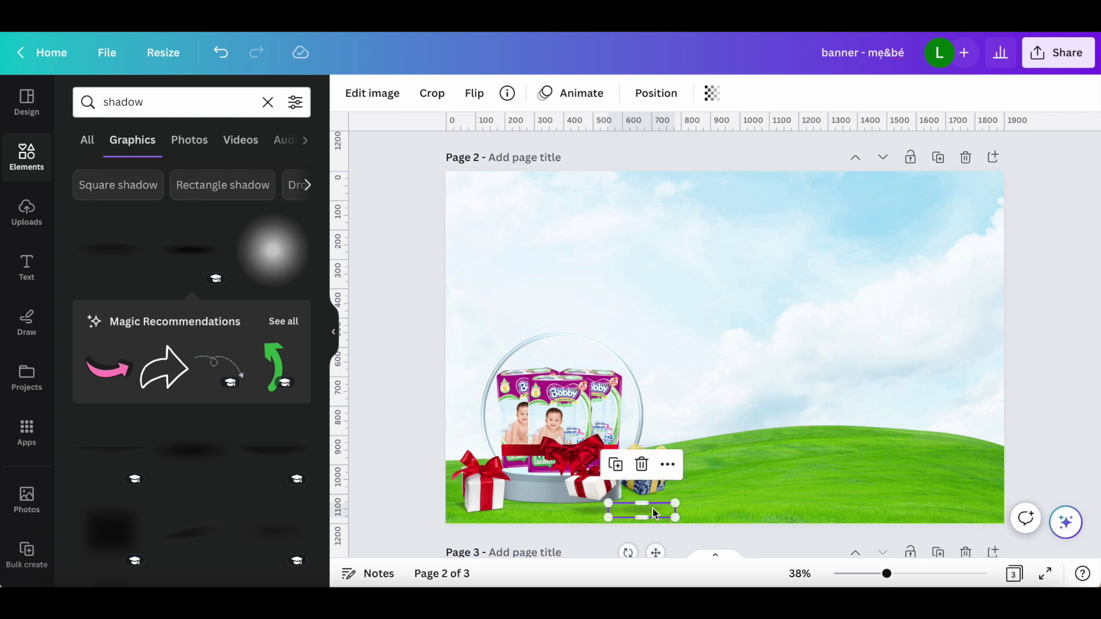
{"action": "left_click_drag", "start_coordinate": [677, 507], "coordinate": [685, 505]}
{"action": "left_click_drag", "start_coordinate": [660, 552], "coordinate": [647, 505]}
{"action": "left_click_drag", "start_coordinate": [682, 453], "coordinate": [665, 462]}
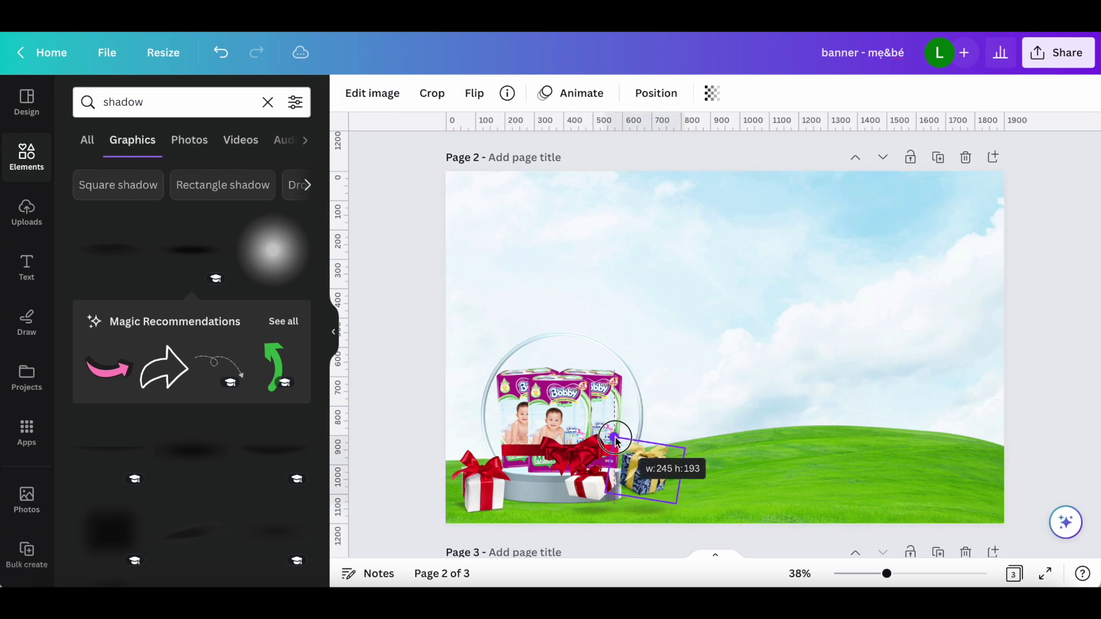
{"action": "key", "text": "Escape"}
{"action": "left_click", "coordinate": [745, 366]}
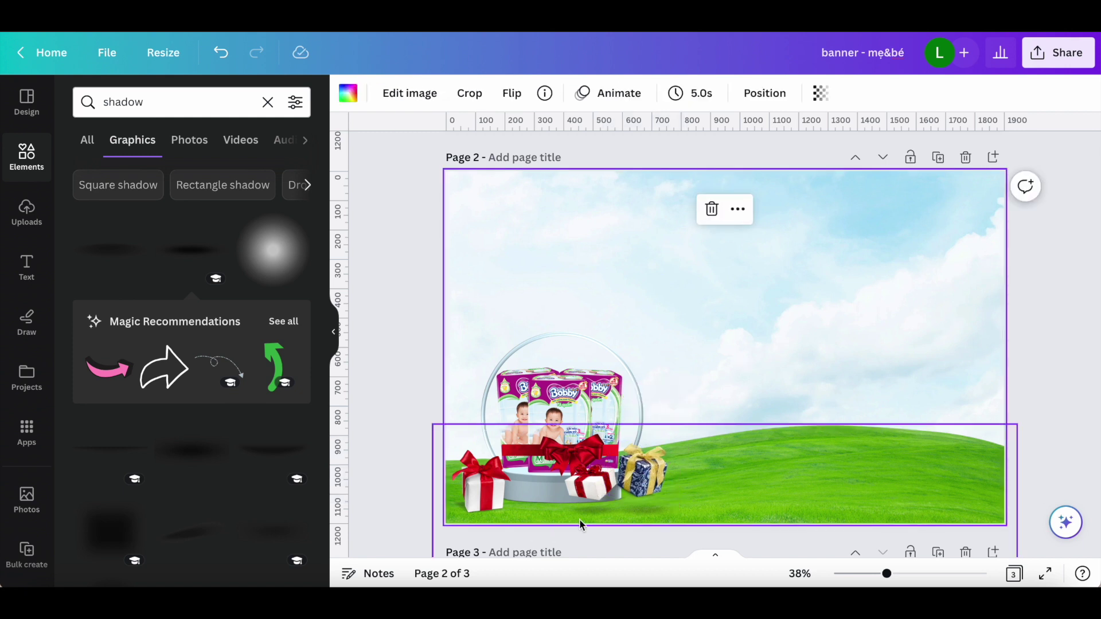
- Insert the wide curved shadow, place it under the diaper podium's base, and set its transparency to 58
{"action": "scroll", "coordinate": [318, 477], "scroll_direction": "down", "scroll_amount": 1}
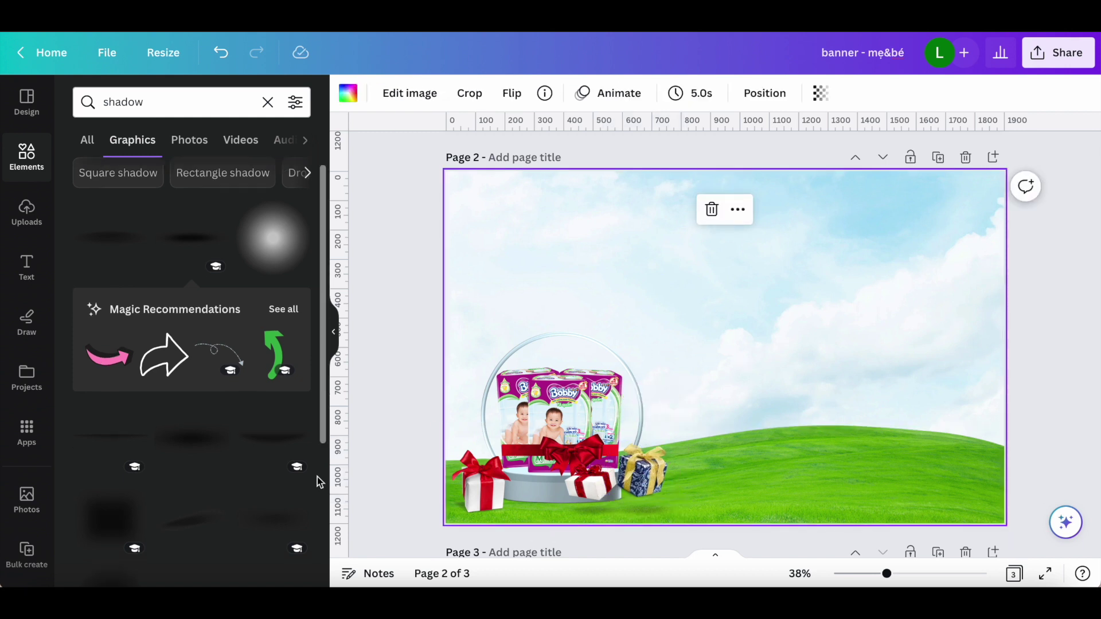
{"action": "left_click", "coordinate": [278, 414]}
{"action": "left_click_drag", "start_coordinate": [969, 301], "coordinate": [639, 498]}
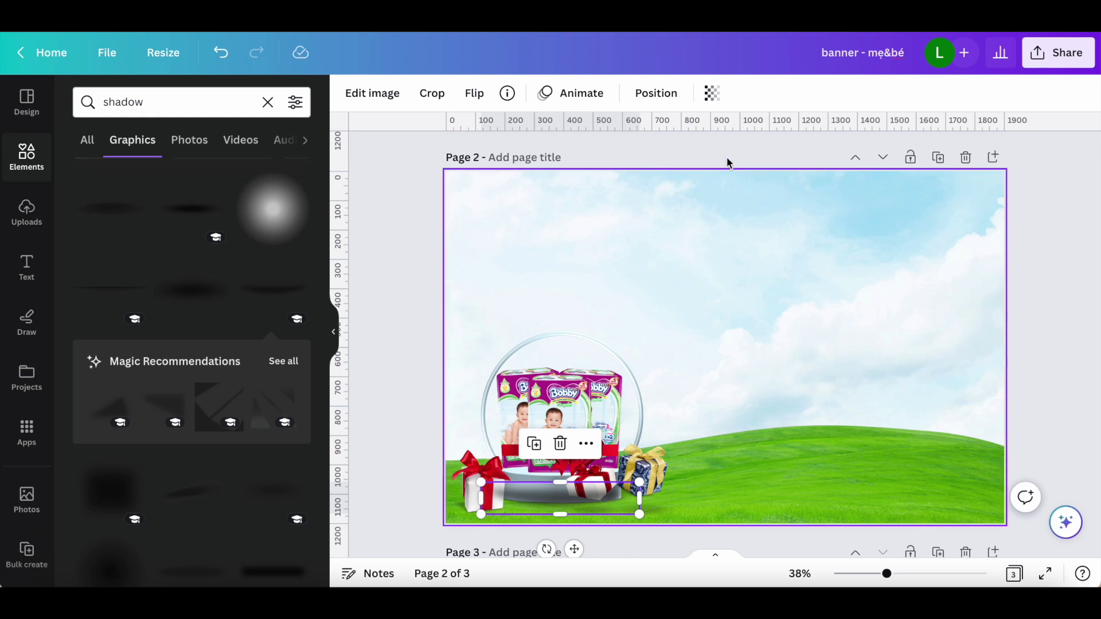
{"action": "left_click", "coordinate": [713, 95]}
{"action": "left_click_drag", "start_coordinate": [711, 155], "coordinate": [650, 155]}
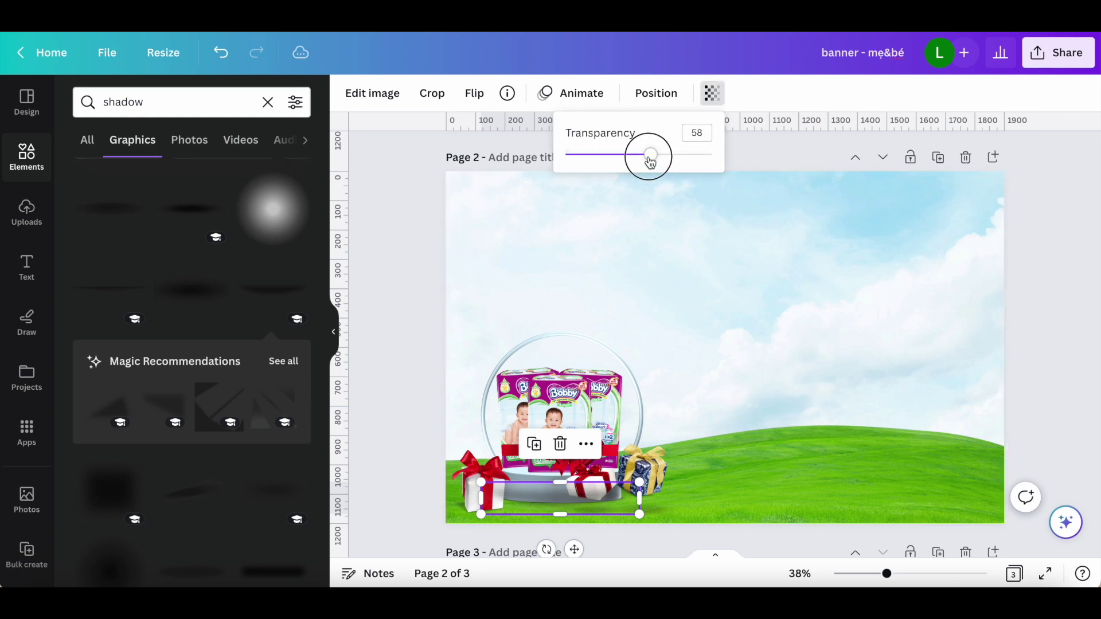
{"action": "left_click", "coordinate": [545, 490]}
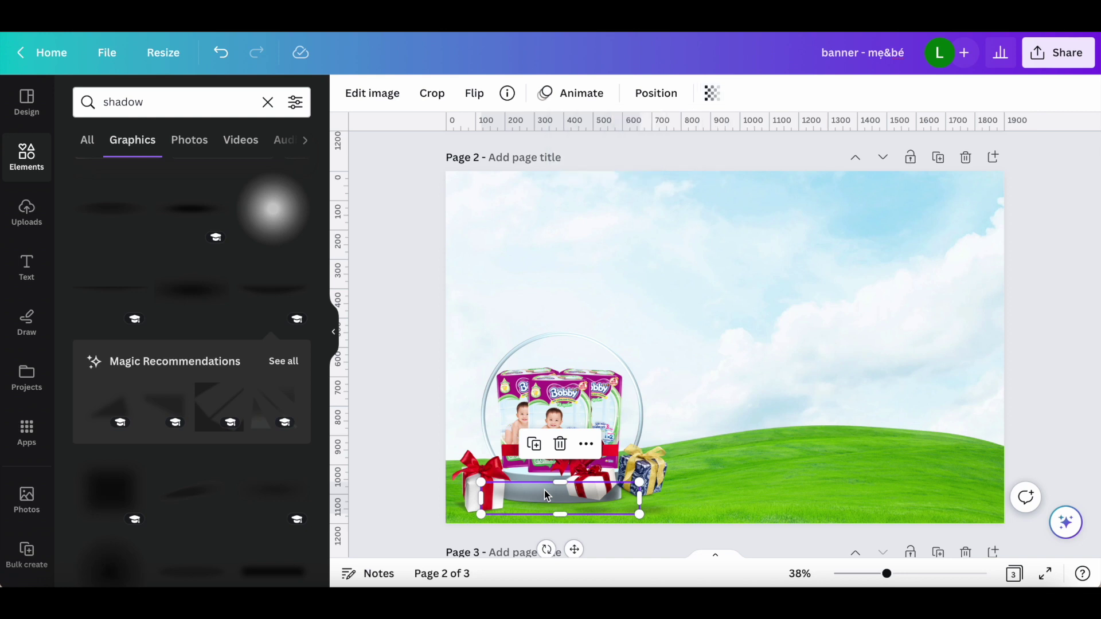
- Send the curved shadow to the back, and bring it forward to sit above the grass but behind the podium
{"action": "left_click", "coordinate": [656, 91]}
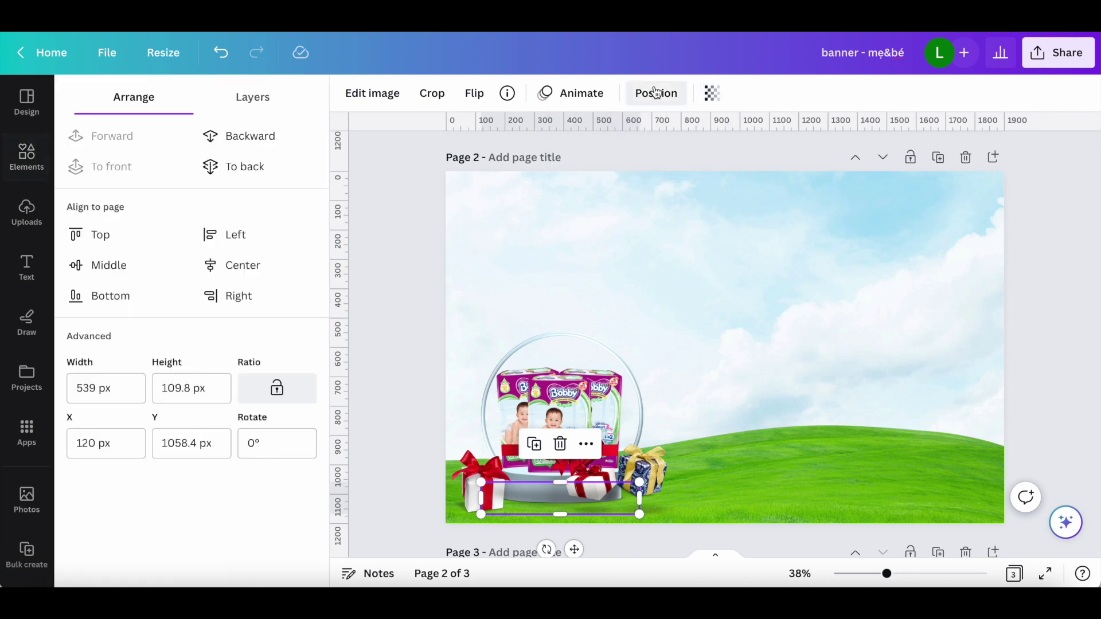
{"action": "left_click", "coordinate": [265, 167]}
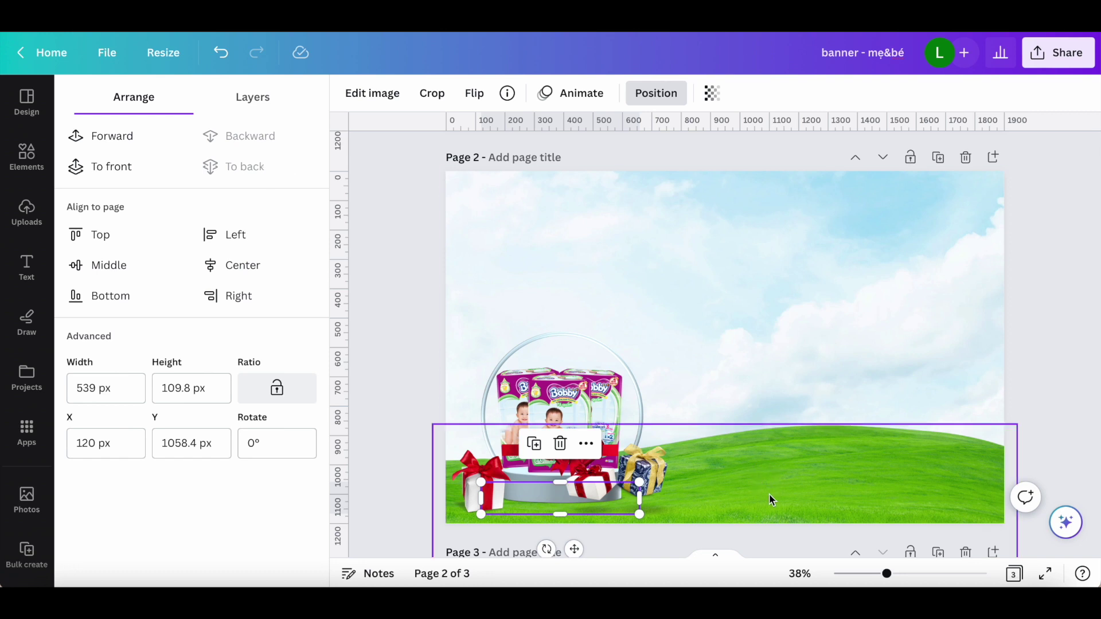
{"action": "left_click", "coordinate": [116, 146]}
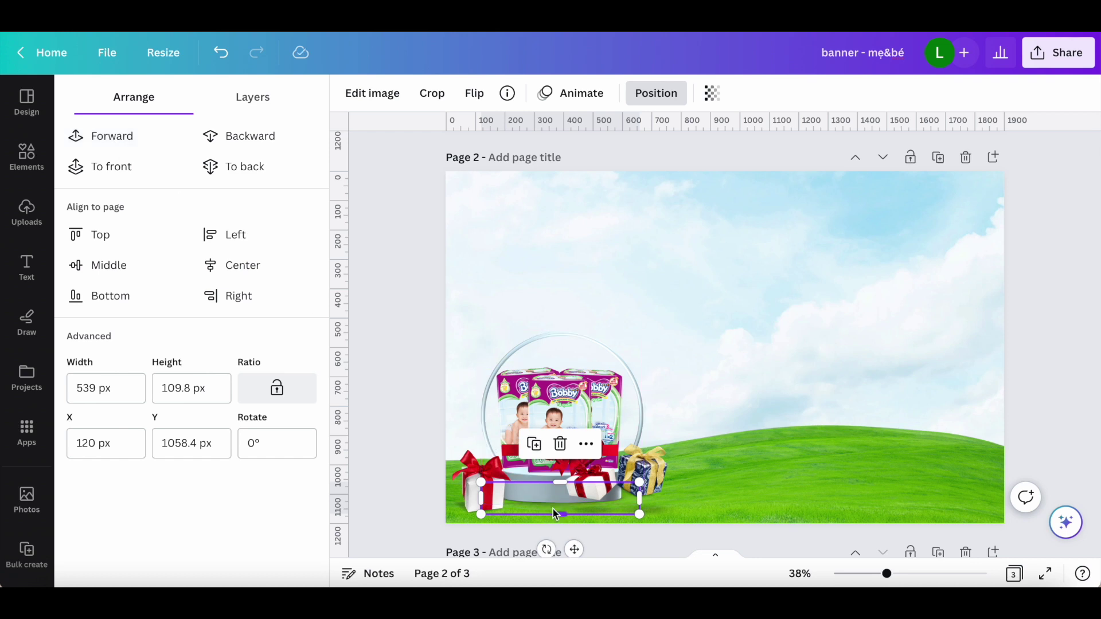
{"action": "left_click", "coordinate": [403, 458]}
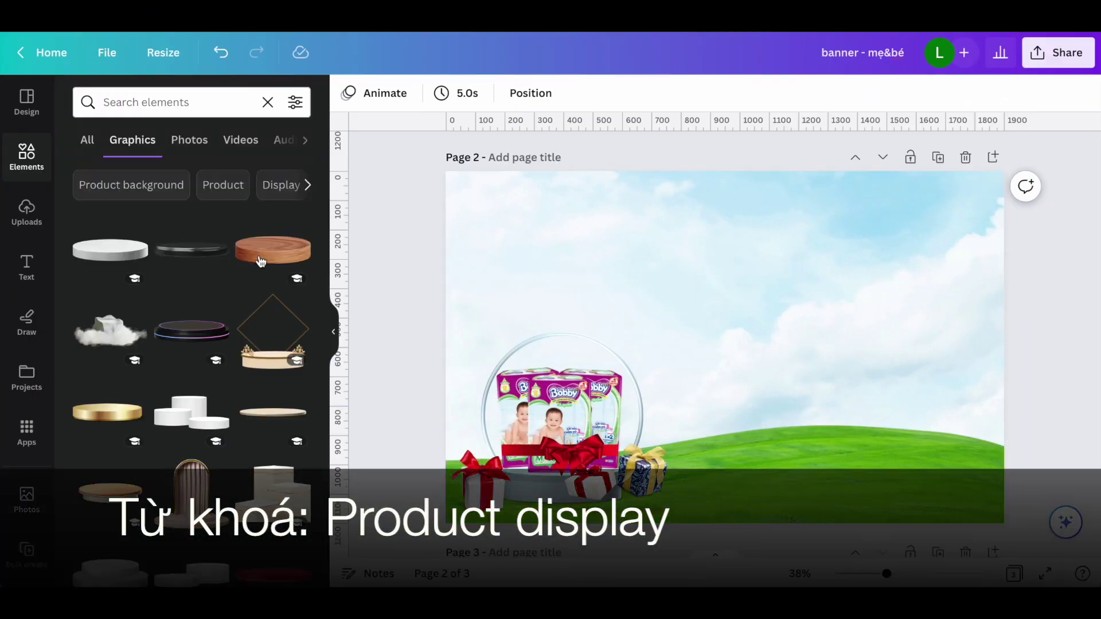
- Search the elements library for "product display" and show only graphics
{"action": "left_click", "coordinate": [17, 166]}
{"action": "left_click", "coordinate": [125, 112]}
{"action": "type", "text": "pr"}
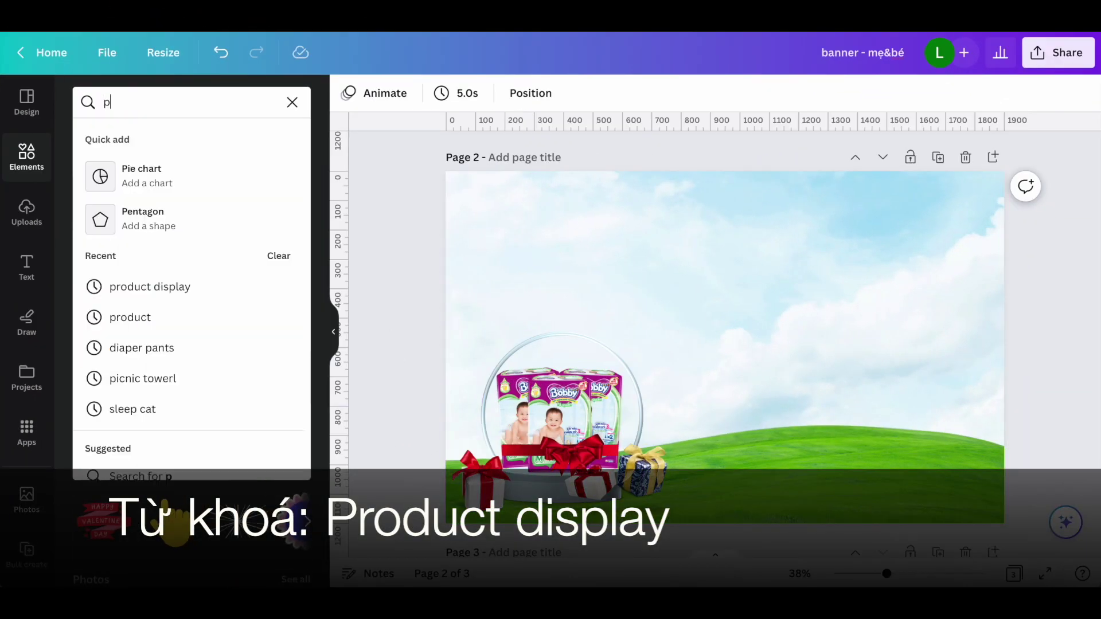
{"action": "left_click", "coordinate": [178, 169]}
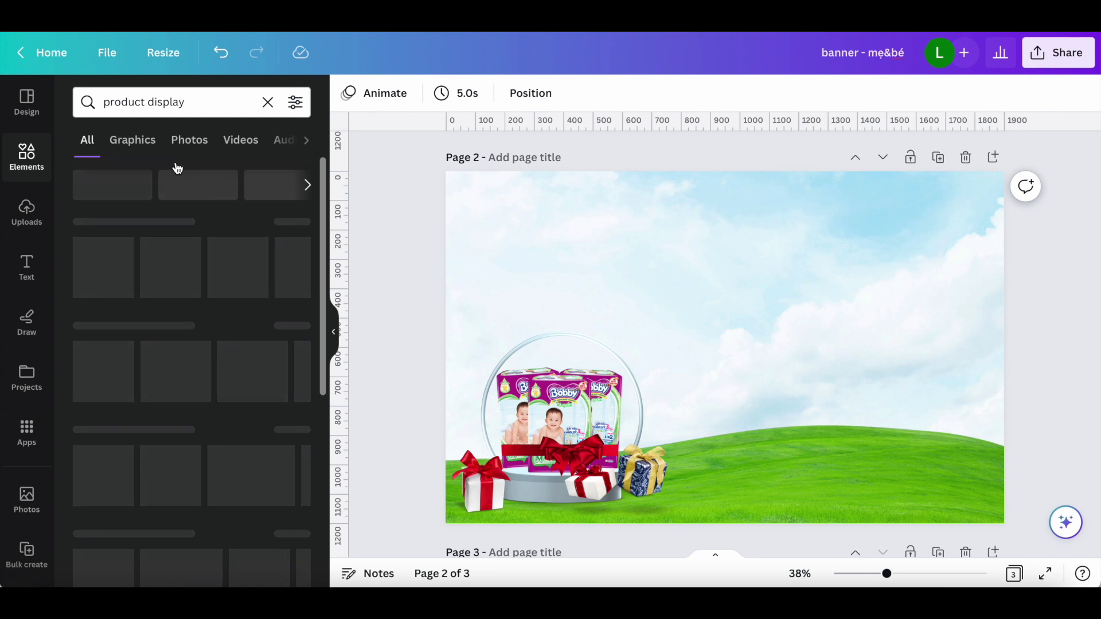
{"action": "left_click", "coordinate": [140, 148]}
{"action": "scroll", "coordinate": [208, 370], "scroll_direction": "down", "scroll_amount": 1}
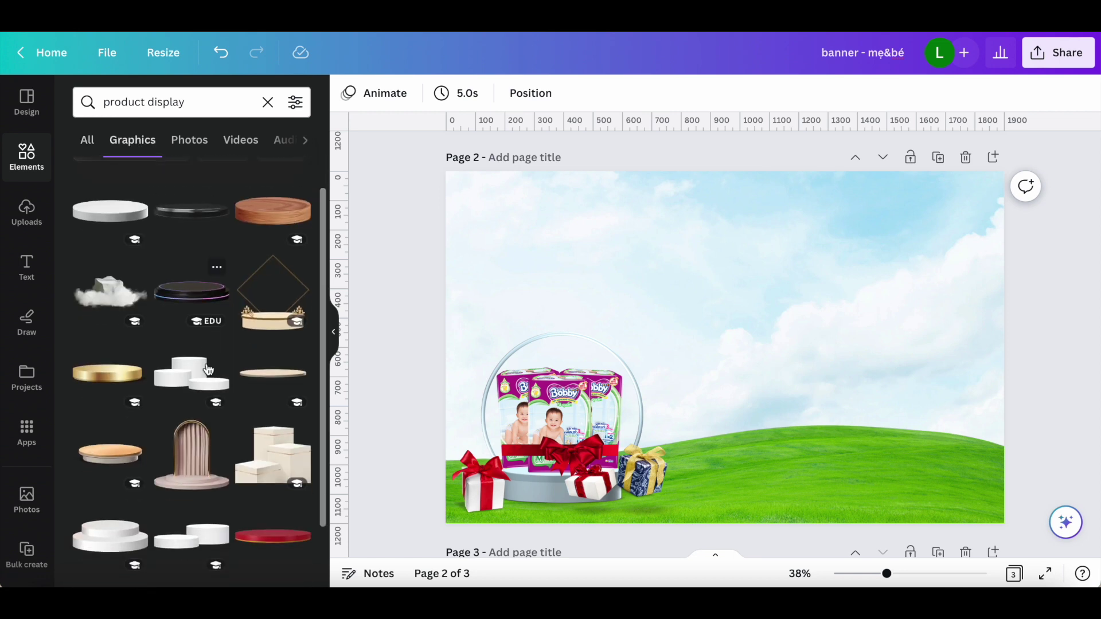
{"action": "scroll", "coordinate": [208, 370], "scroll_direction": "down", "scroll_amount": 3}
{"action": "scroll", "coordinate": [240, 459], "scroll_direction": "down", "scroll_amount": 4}
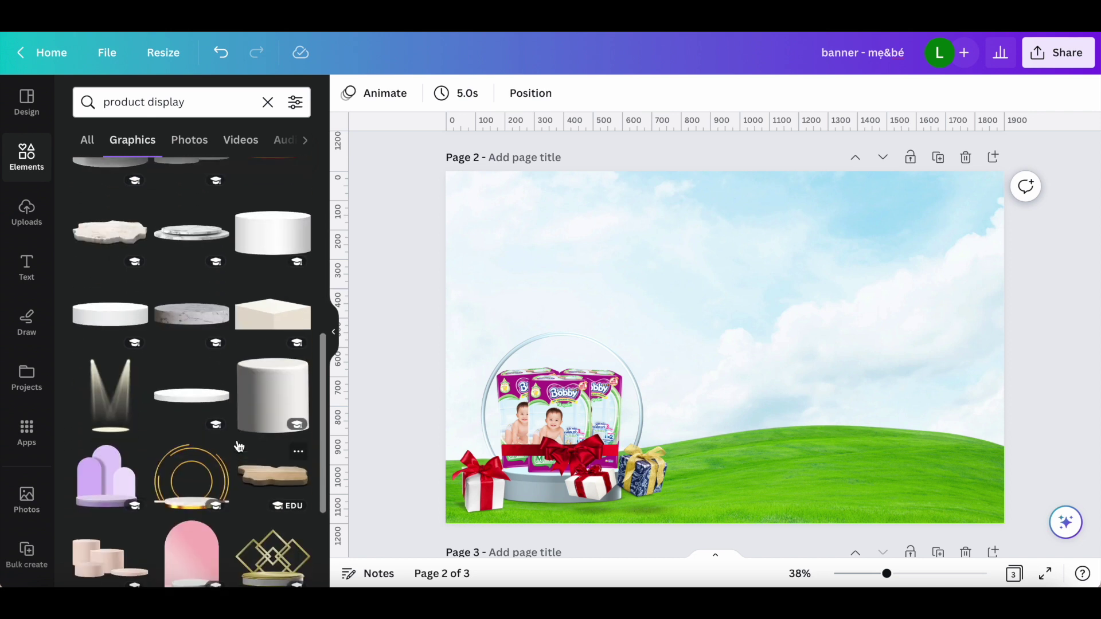
{"action": "left_click", "coordinate": [120, 325]}
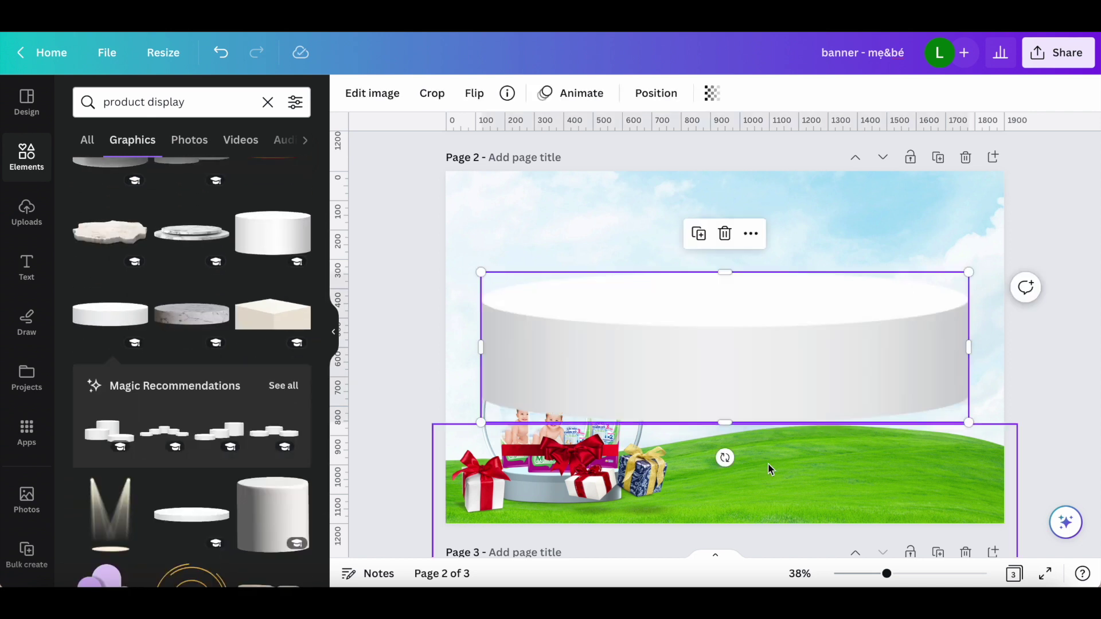
{"action": "key", "text": "Delete"}
- Insert the flat light-grey round podium, shrink it, and place it on the grass to the right of the gift boxes
{"action": "scroll", "coordinate": [322, 426], "scroll_direction": "down", "scroll_amount": 5}
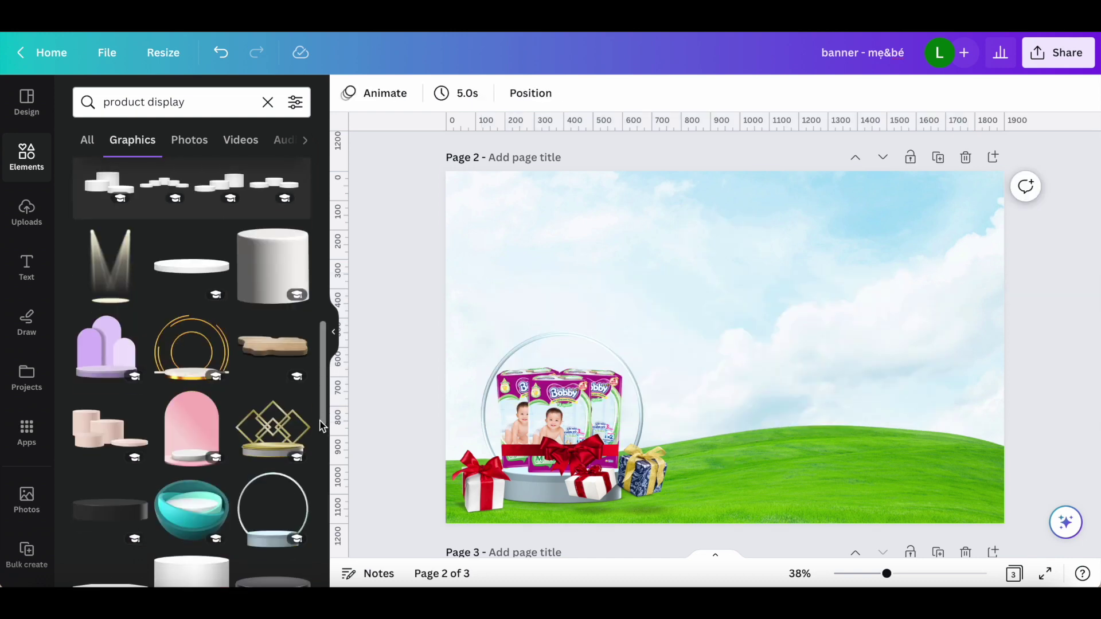
{"action": "scroll", "coordinate": [321, 426], "scroll_direction": "down", "scroll_amount": 3}
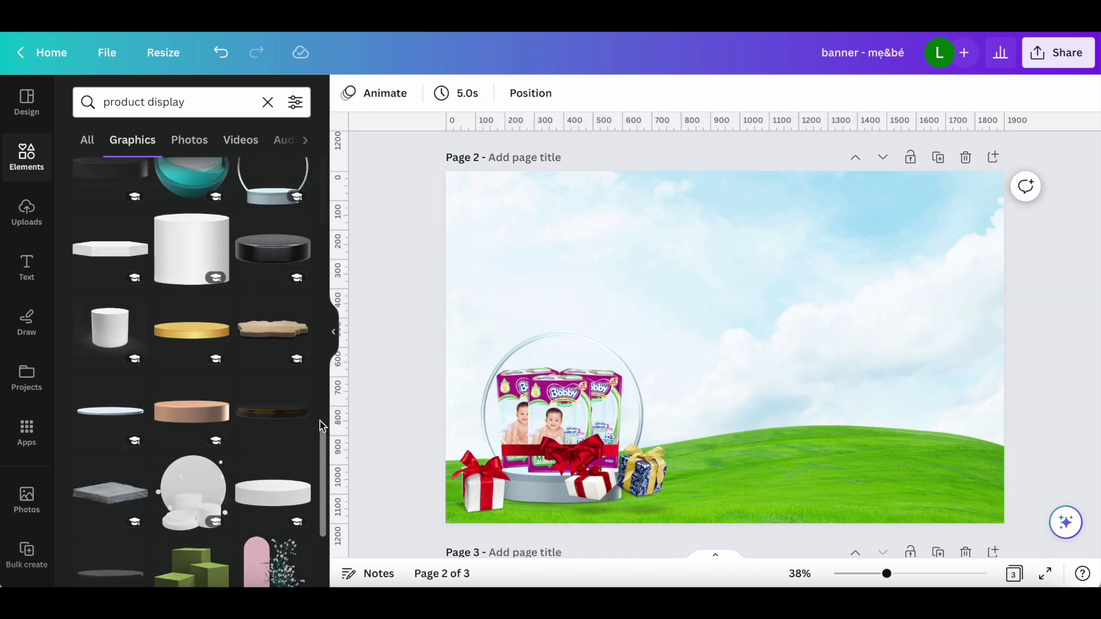
{"action": "left_click", "coordinate": [122, 262]}
{"action": "left_click_drag", "start_coordinate": [714, 370], "coordinate": [783, 483]}
{"action": "left_click_drag", "start_coordinate": [886, 448], "coordinate": [870, 451]}
{"action": "left_click", "coordinate": [921, 465]}
{"action": "left_click", "coordinate": [1061, 346]}
{"action": "left_click_drag", "start_coordinate": [811, 475], "coordinate": [800, 481]}
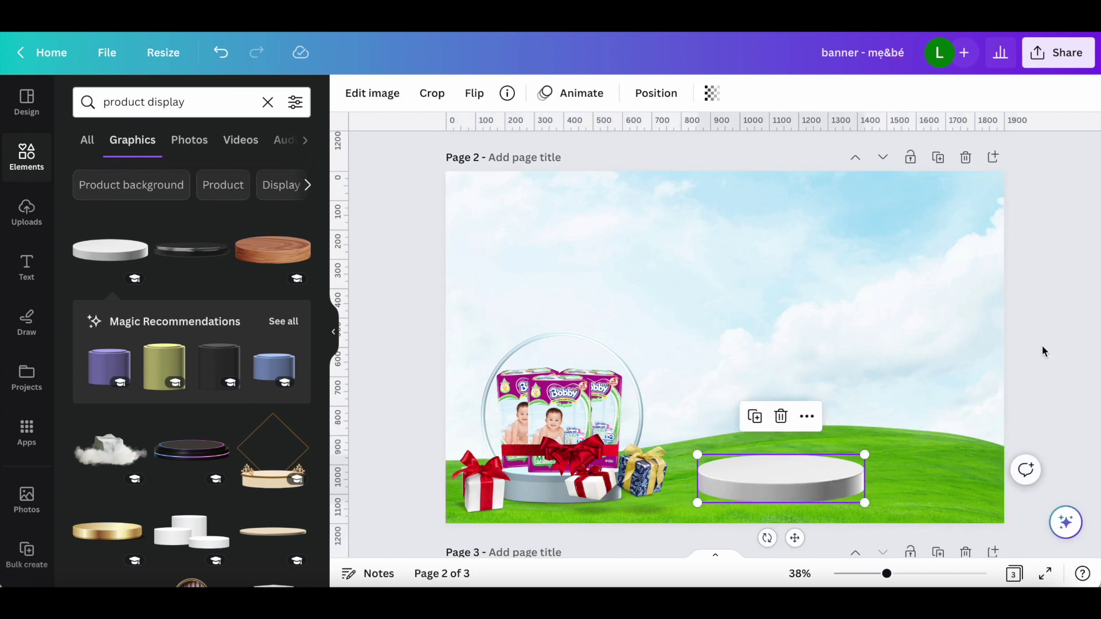
{"action": "left_click", "coordinate": [1049, 350]}
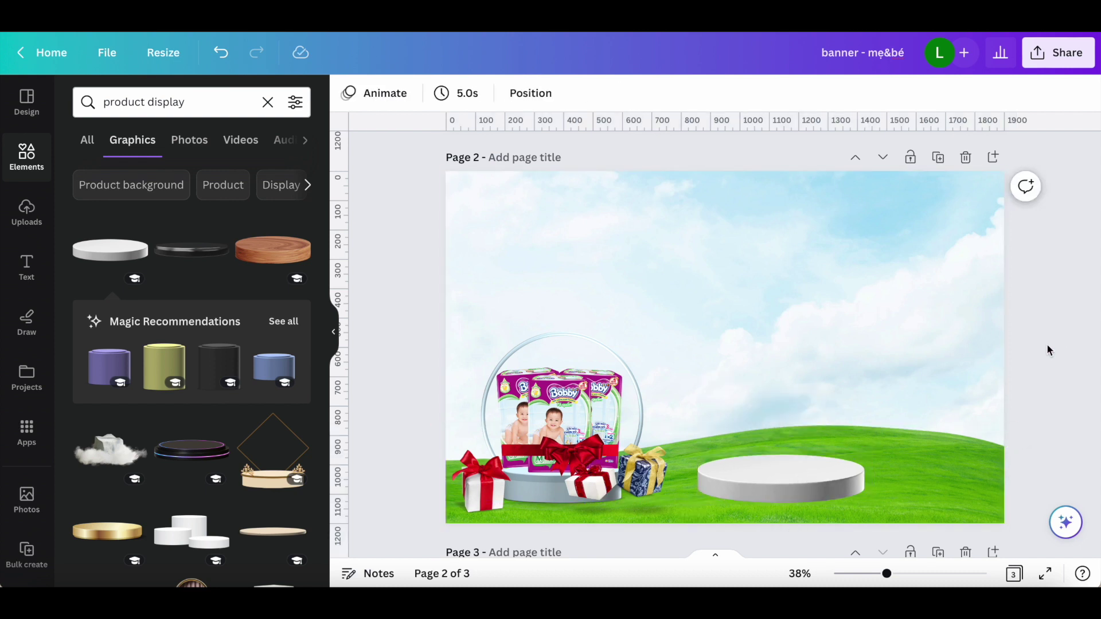
- Insert the recently used curved shadow under the grey podium, size it about 650 px wide, and set its transparency to 29
{"action": "left_click", "coordinate": [267, 102]}
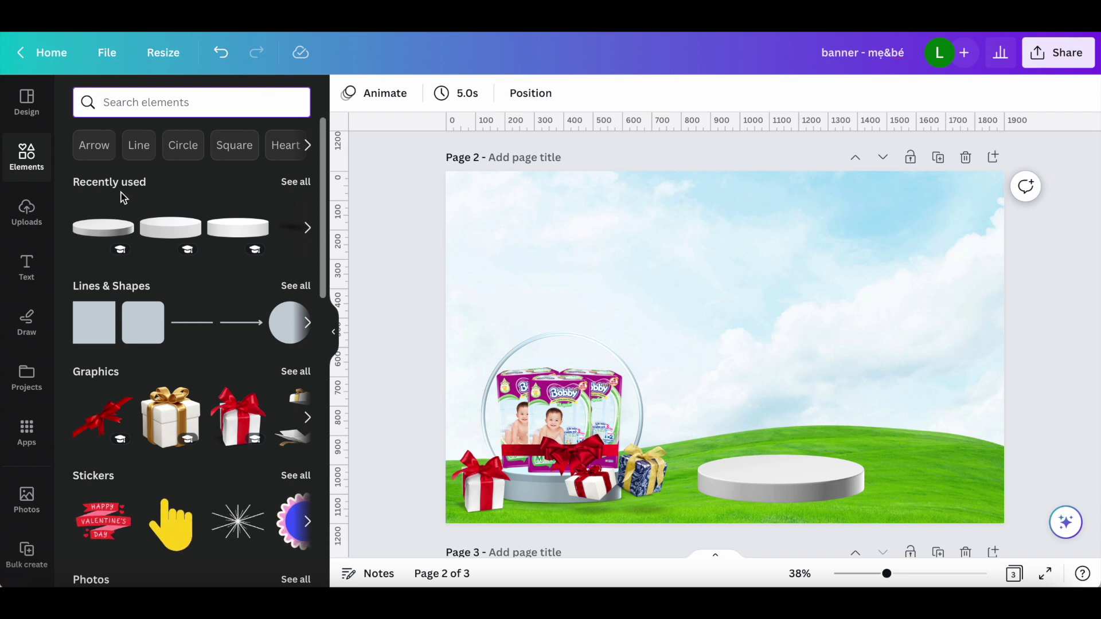
{"action": "left_click", "coordinate": [296, 182]}
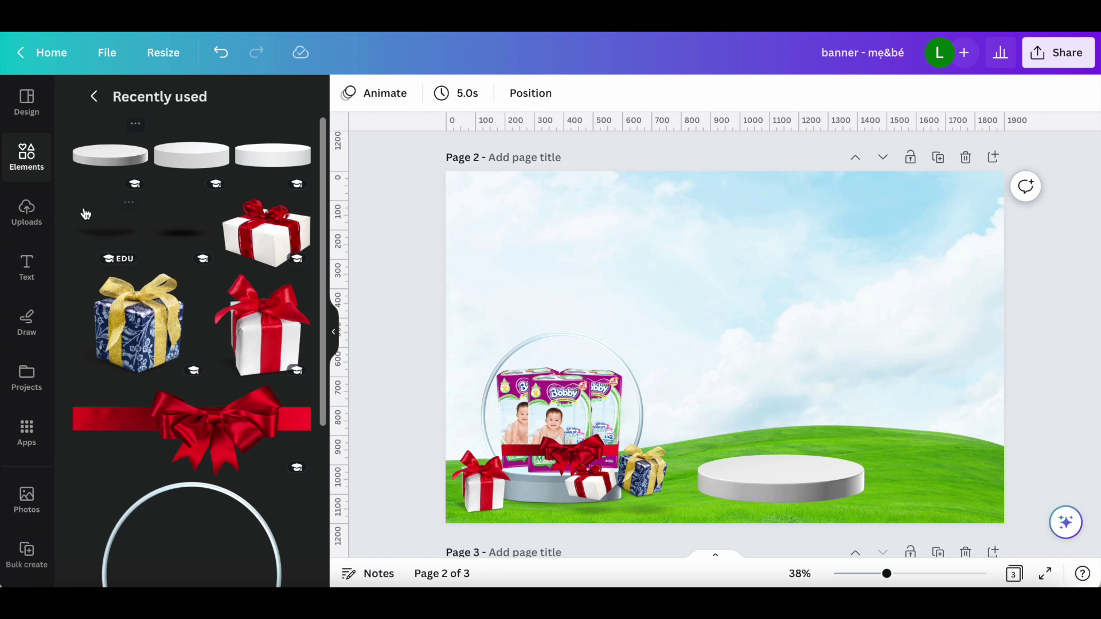
{"action": "left_click", "coordinate": [110, 237]}
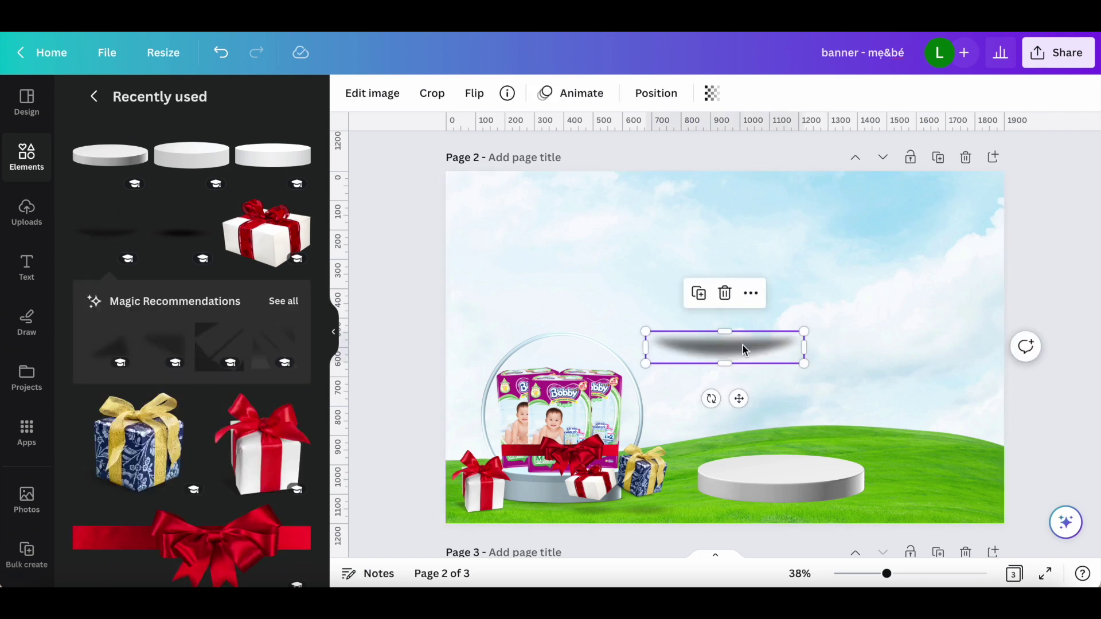
{"action": "left_click_drag", "start_coordinate": [741, 345], "coordinate": [776, 499]}
{"action": "left_click_drag", "start_coordinate": [855, 485], "coordinate": [832, 498]}
{"action": "left_click", "coordinate": [714, 93]}
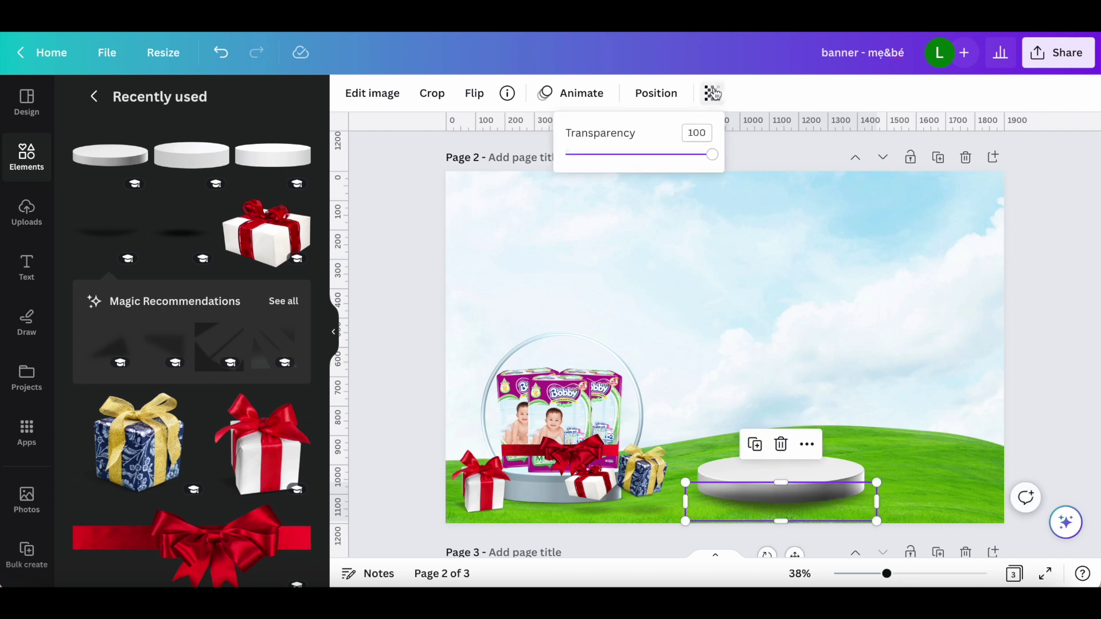
{"action": "left_click_drag", "start_coordinate": [709, 160], "coordinate": [613, 155]}
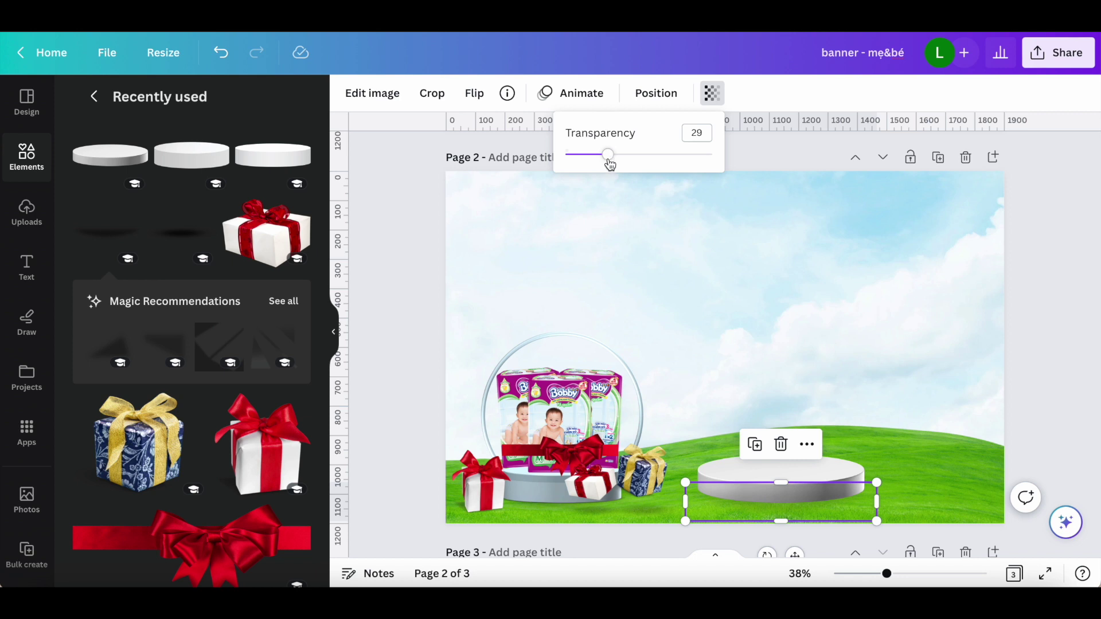
{"action": "left_click", "coordinate": [825, 515]}
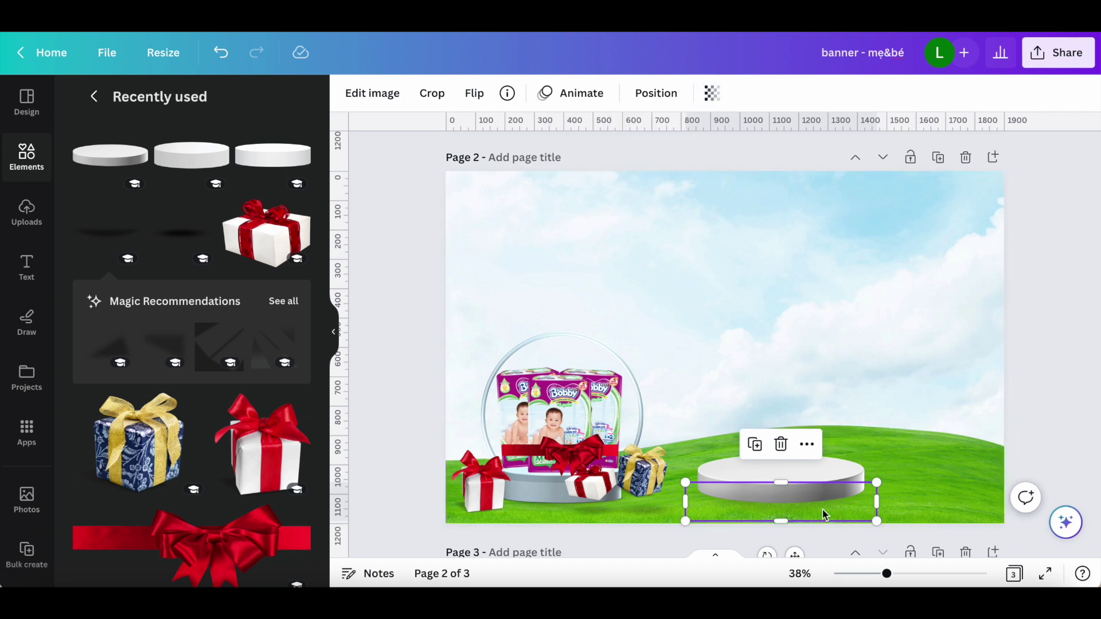
- Send the shadow backward behind the grey podium and adjust its position under the base
{"action": "left_click", "coordinate": [669, 100]}
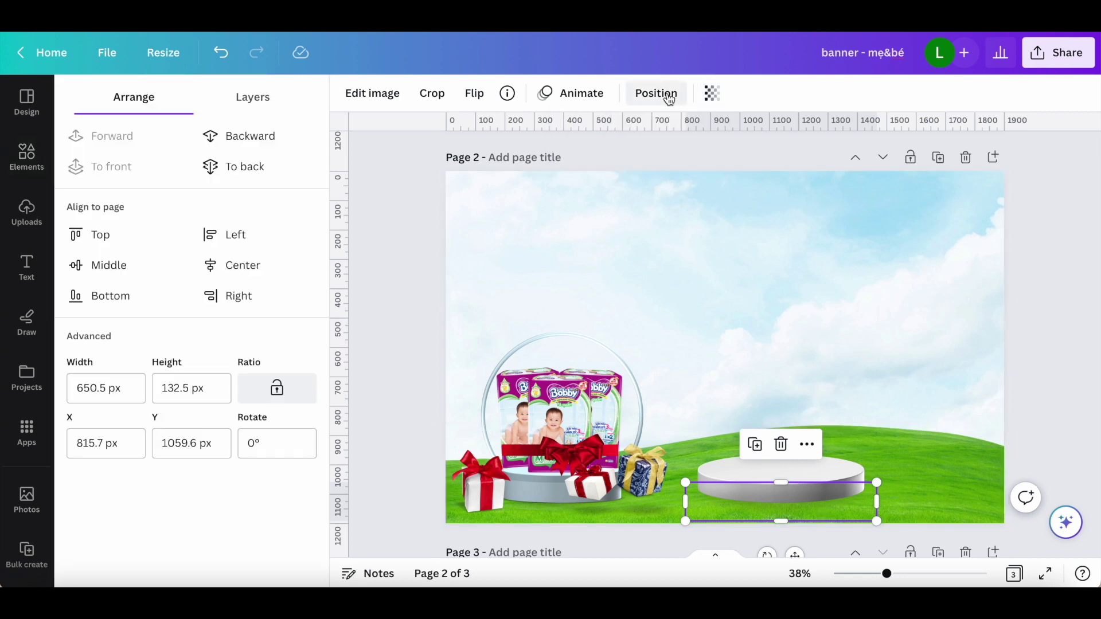
{"action": "left_click", "coordinate": [248, 141]}
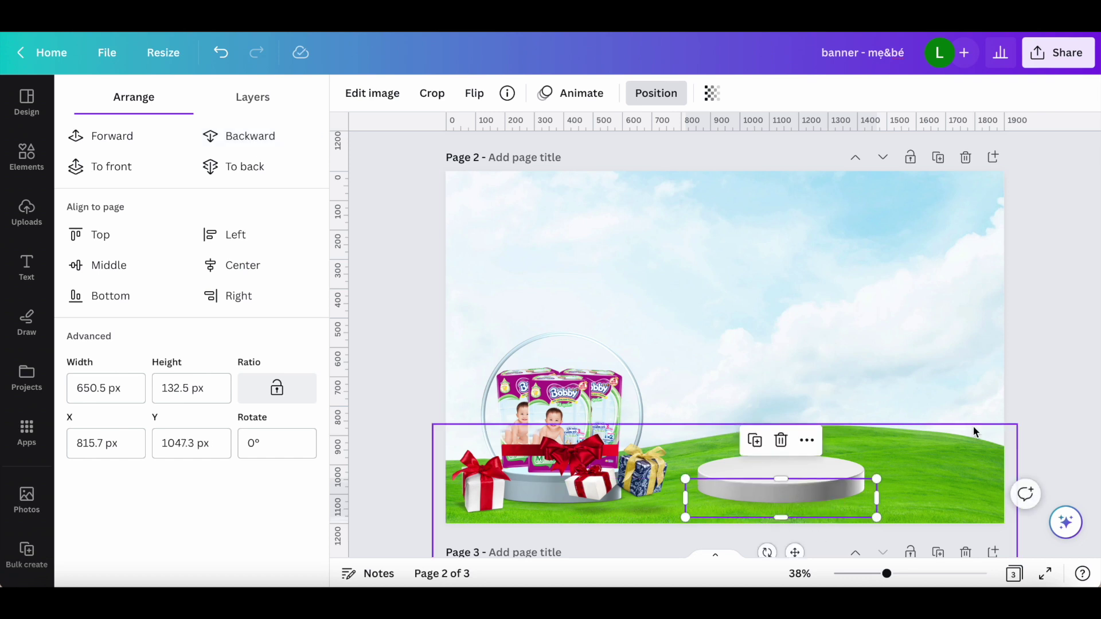
{"action": "left_click", "coordinate": [989, 428]}
{"action": "left_click", "coordinate": [852, 509]}
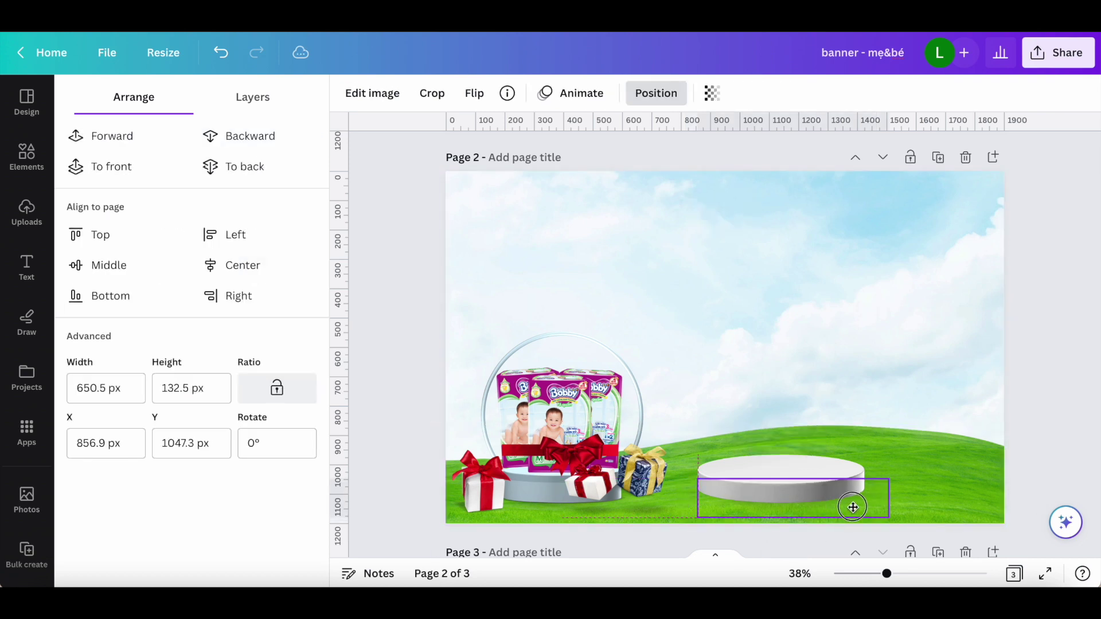
{"action": "left_click", "coordinate": [1054, 391]}
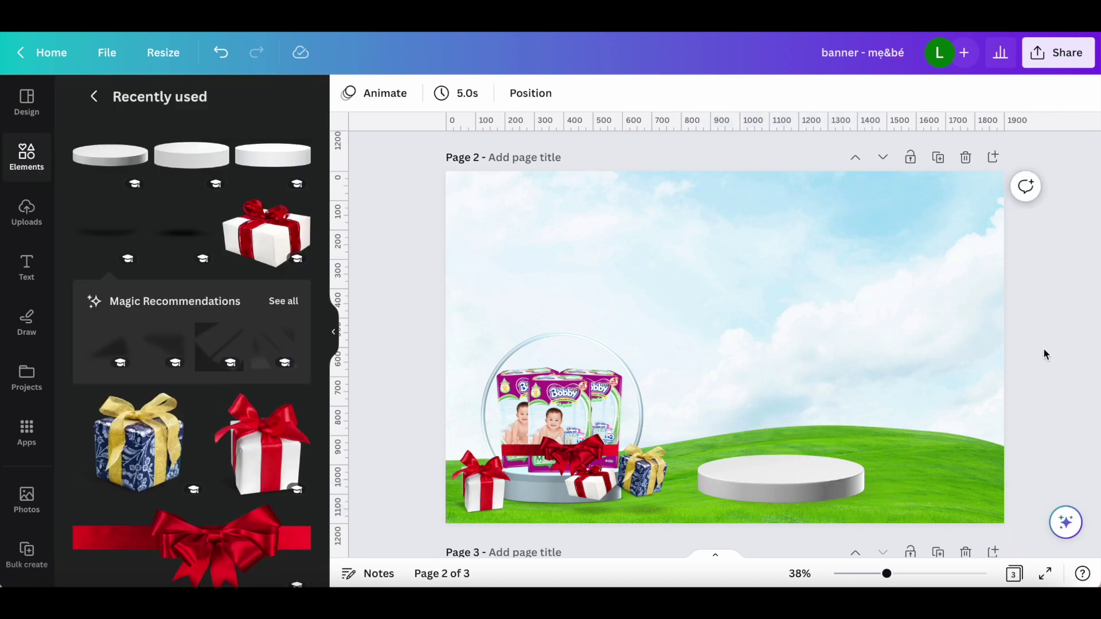
- Insert the striped plush monkey from the elements library and seat it on the left side of the grey podium
{"action": "left_click", "coordinate": [95, 97]}
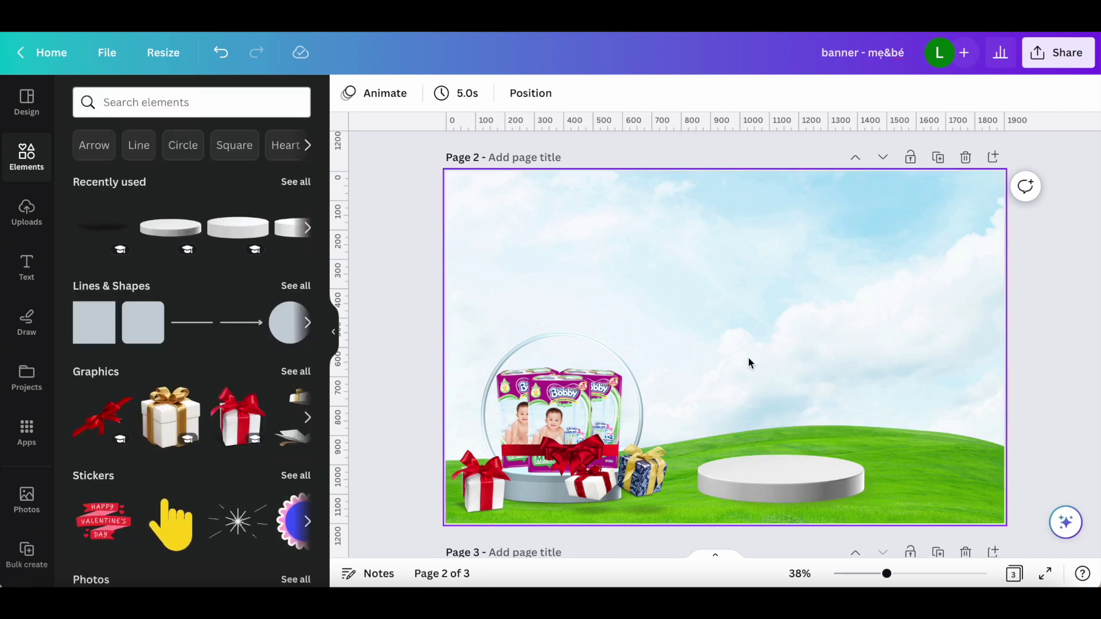
{"action": "scroll", "coordinate": [219, 356], "scroll_direction": "down", "scroll_amount": 1}
{"action": "left_click", "coordinate": [295, 169]}
{"action": "scroll", "coordinate": [255, 393], "scroll_direction": "down", "scroll_amount": 5}
{"action": "scroll", "coordinate": [256, 393], "scroll_direction": "down", "scroll_amount": 15}
{"action": "left_click", "coordinate": [106, 392]}
{"action": "left_click_drag", "start_coordinate": [725, 348], "coordinate": [743, 447]}
- Insert the wooden toy train on the grey podium's right side and add the rainbow spring toy near the monkey
{"action": "left_click", "coordinate": [244, 267]}
{"action": "left_click_drag", "start_coordinate": [722, 342], "coordinate": [825, 459]}
{"action": "scroll", "coordinate": [241, 373], "scroll_direction": "down", "scroll_amount": 5}
{"action": "left_click", "coordinate": [265, 344]}
{"action": "left_click_drag", "start_coordinate": [717, 401], "coordinate": [725, 436]}
- Insert the brown teddy bear above the toy train and move the rainbow spring toy up beside the monkey's head
{"action": "scroll", "coordinate": [196, 408], "scroll_direction": "down", "scroll_amount": 3}
{"action": "left_click_drag", "start_coordinate": [123, 528], "coordinate": [822, 393]}
{"action": "left_click_drag", "start_coordinate": [732, 380], "coordinate": [768, 368]}
{"action": "left_click", "coordinate": [693, 285]}
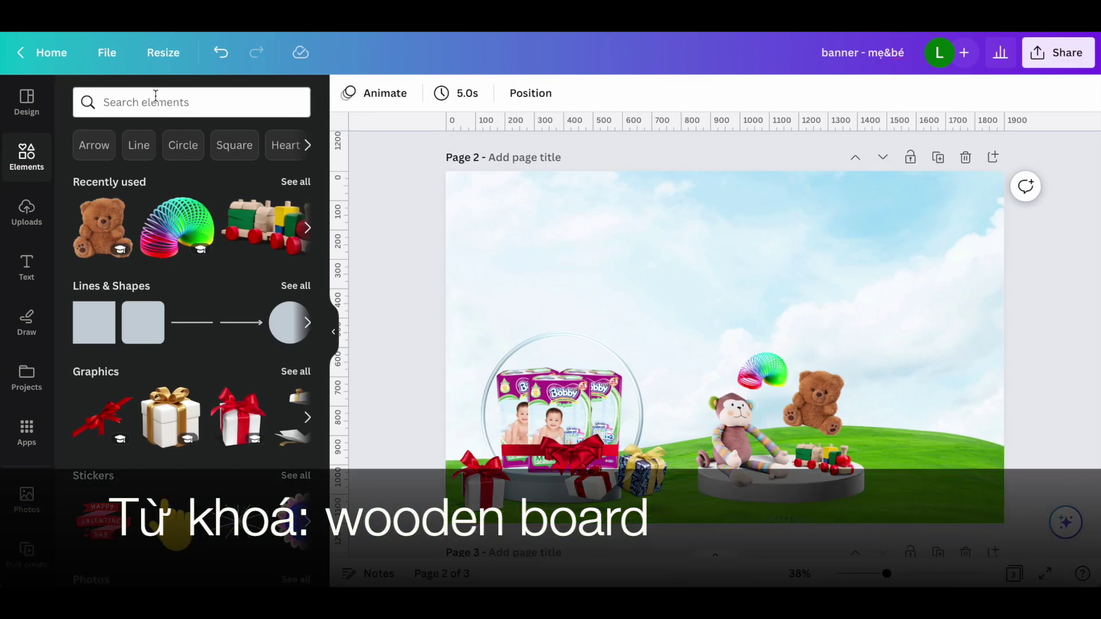
- Search the elements for "wooden board" graphics and place the dark brown wooden signpost in the banner's bottom-right corner
{"action": "left_click", "coordinate": [155, 96]}
{"action": "type", "text": "wet"}
{"action": "key", "text": "BackSpace"}
{"action": "key", "text": "BackSpace"}
{"action": "type", "text": "o"}
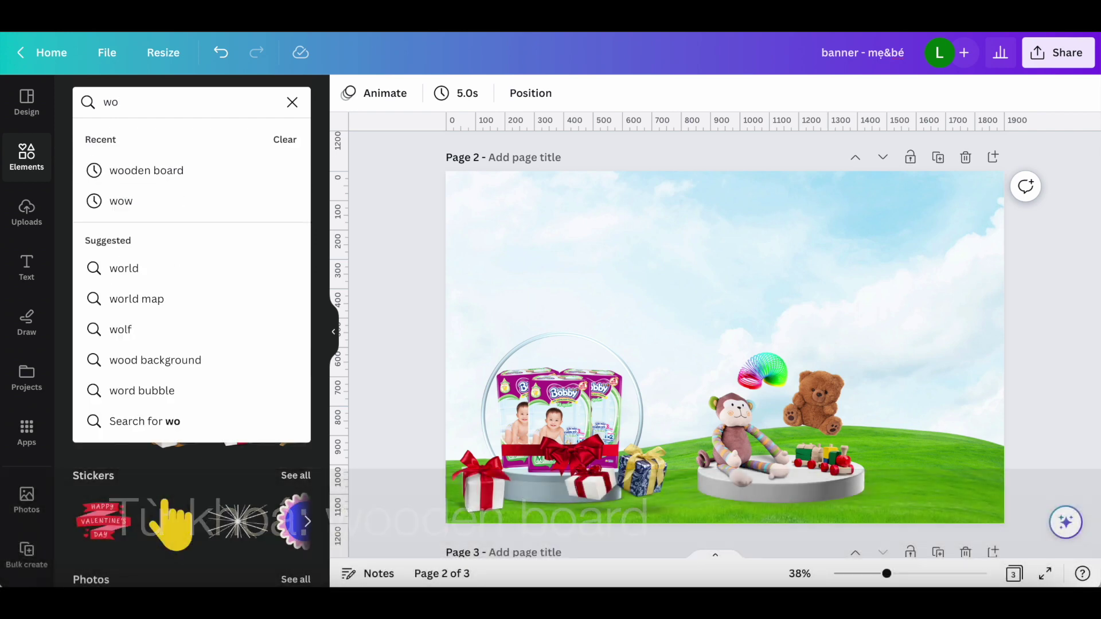
{"action": "left_click", "coordinate": [153, 171]}
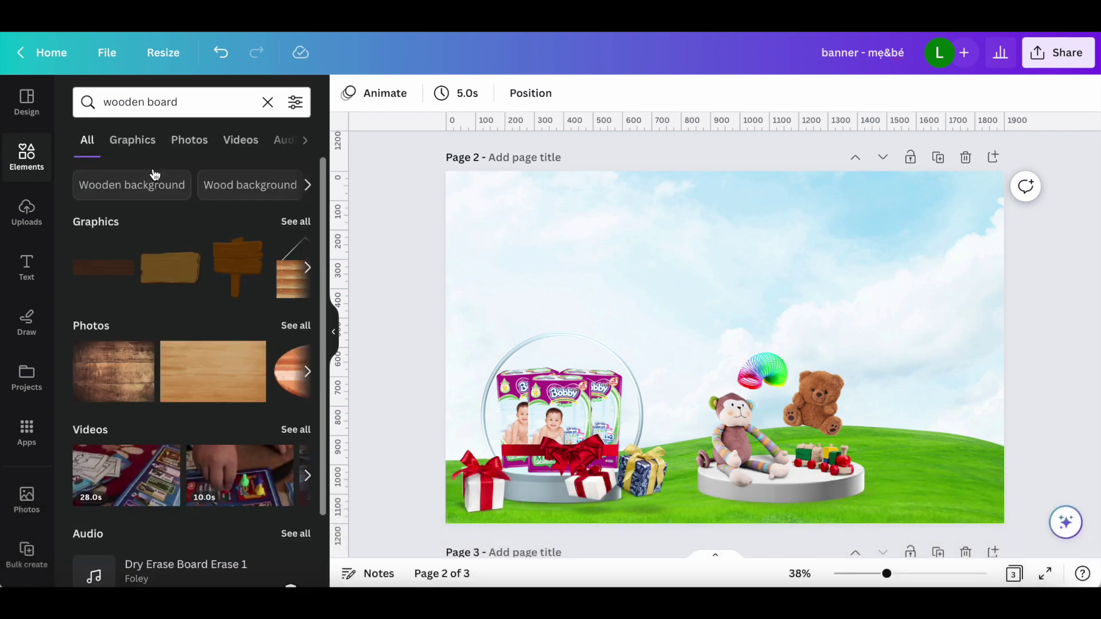
{"action": "left_click", "coordinate": [136, 141]}
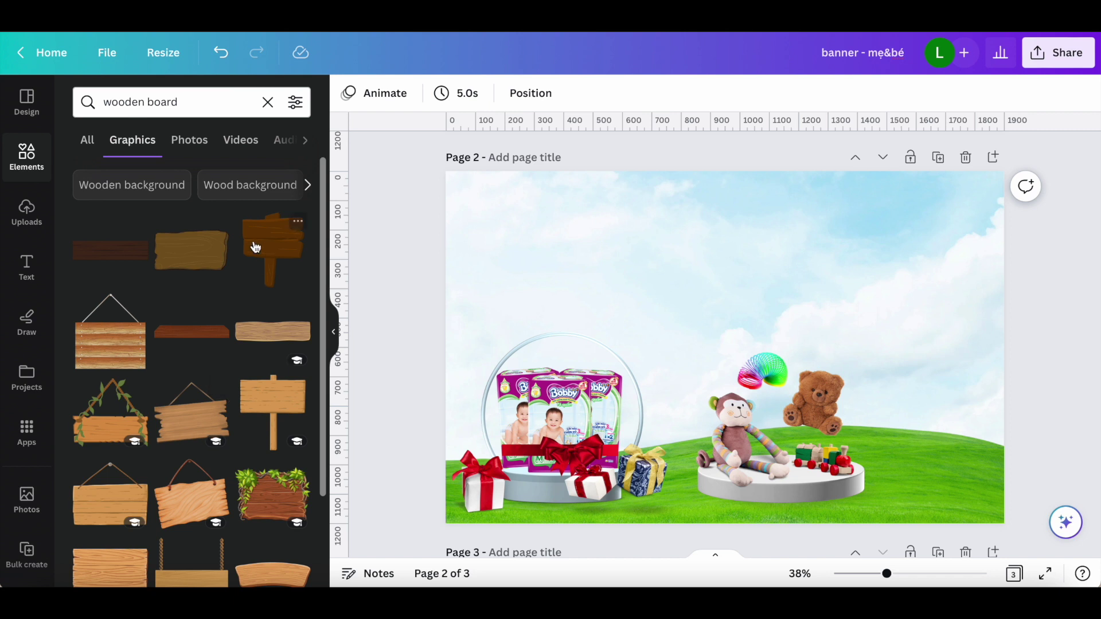
{"action": "left_click", "coordinate": [274, 269]}
{"action": "left_click_drag", "start_coordinate": [725, 312], "coordinate": [937, 425]}
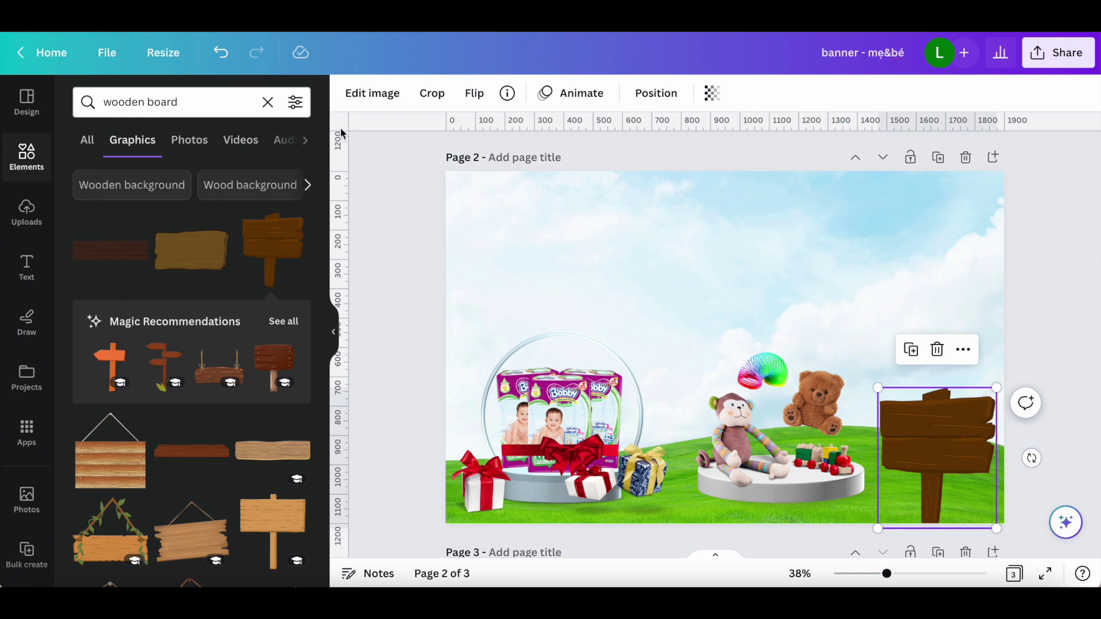
- Search the graphics for "grass", insert the green bush, and shrink it to cover the foot of the signpost
{"action": "left_click", "coordinate": [268, 102]}
{"action": "type", "text": "grass"}
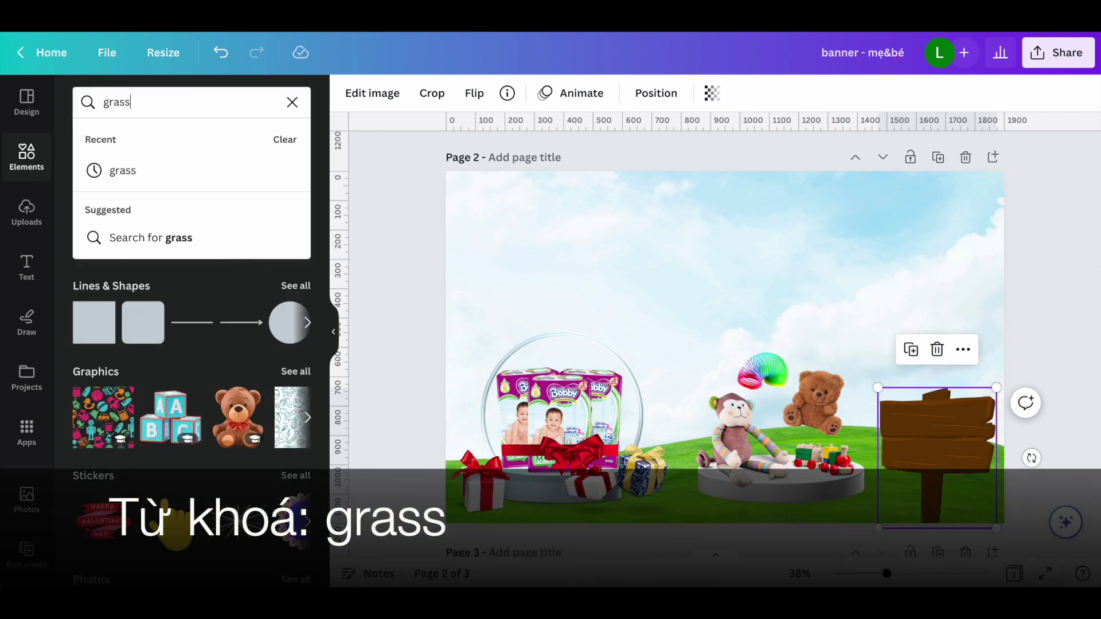
{"action": "key", "text": "Return"}
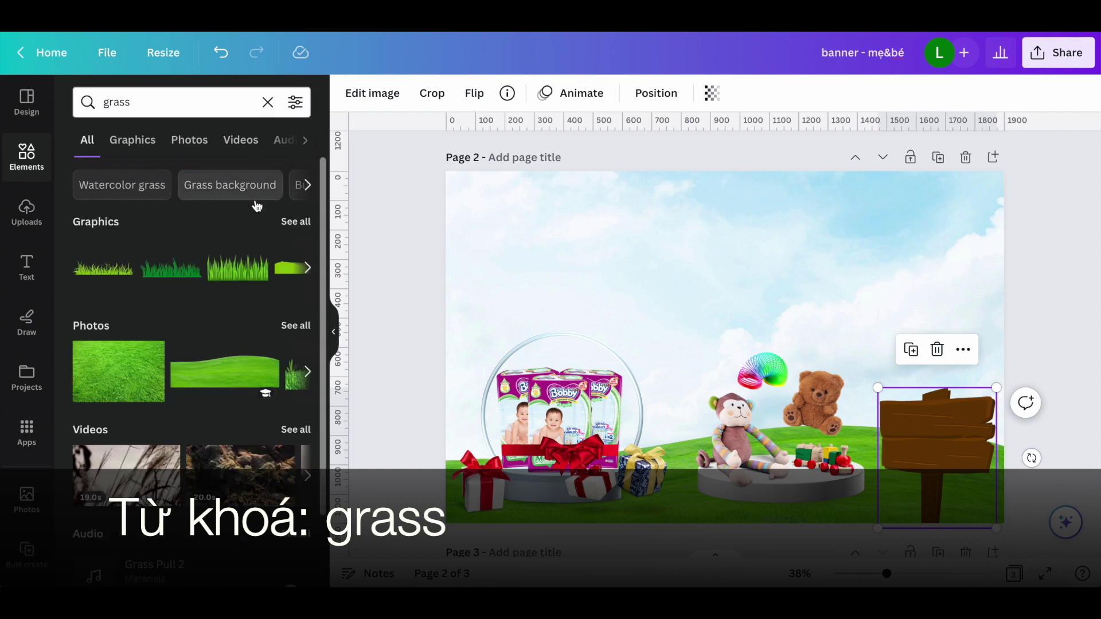
{"action": "scroll", "coordinate": [268, 269], "scroll_direction": "right", "scroll_amount": 1}
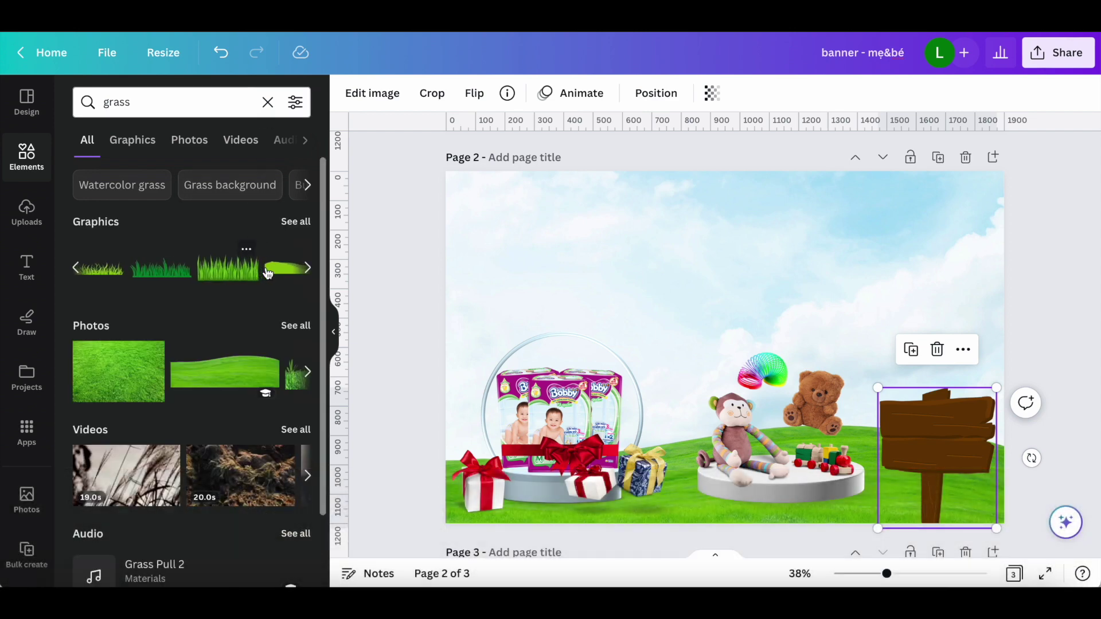
{"action": "left_click", "coordinate": [293, 223]}
{"action": "scroll", "coordinate": [253, 391], "scroll_direction": "down", "scroll_amount": 3}
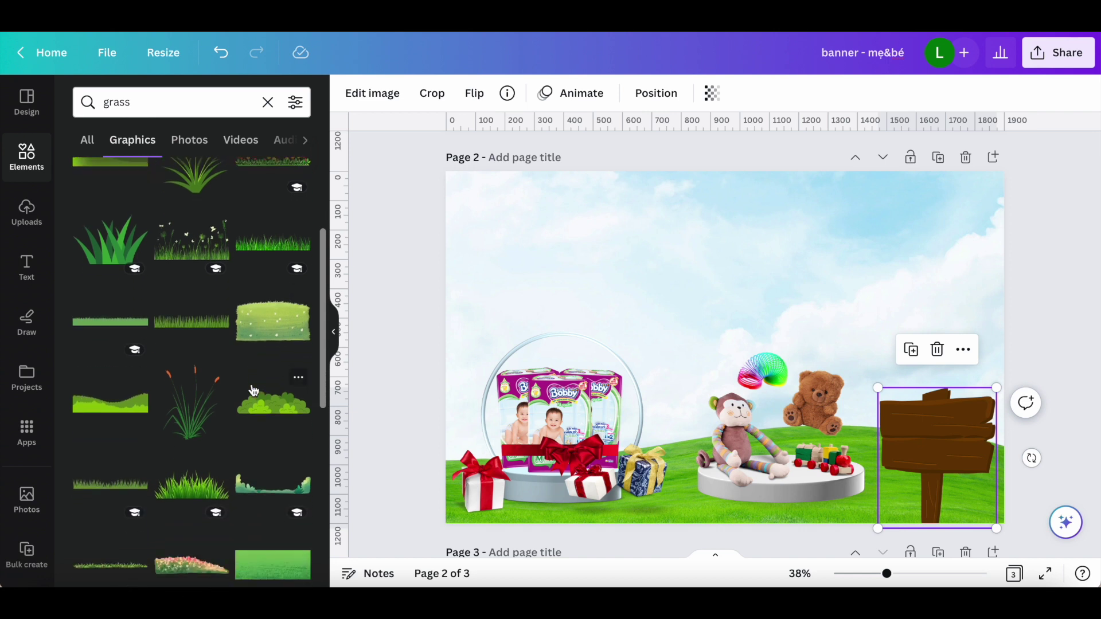
{"action": "scroll", "coordinate": [237, 434], "scroll_direction": "up", "scroll_amount": 2}
{"action": "left_click", "coordinate": [273, 463]}
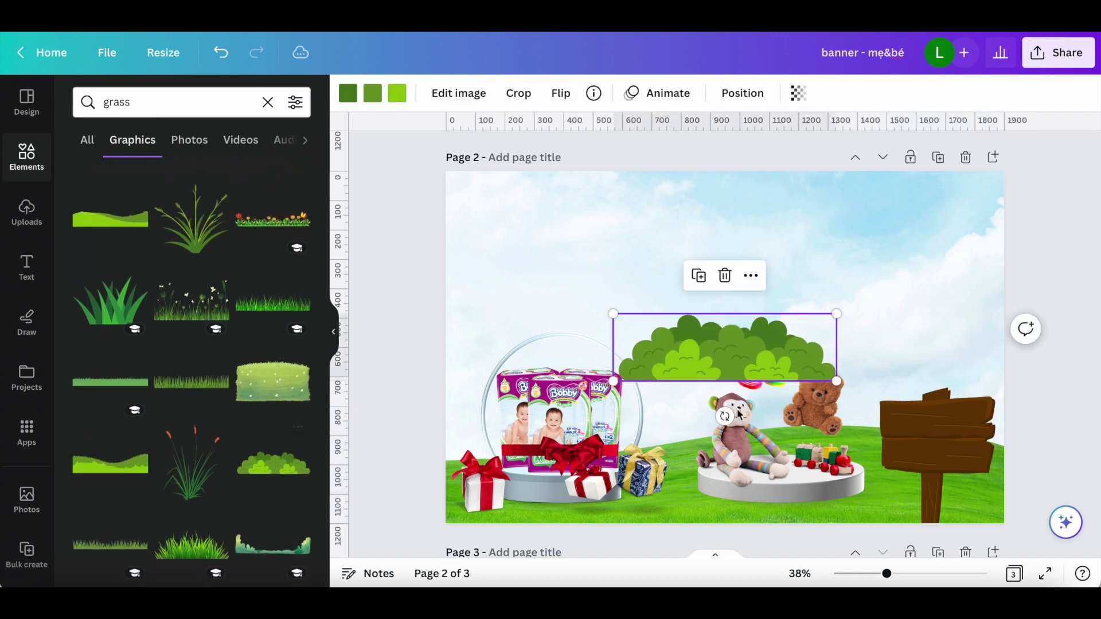
{"action": "left_click_drag", "start_coordinate": [680, 344], "coordinate": [843, 487]}
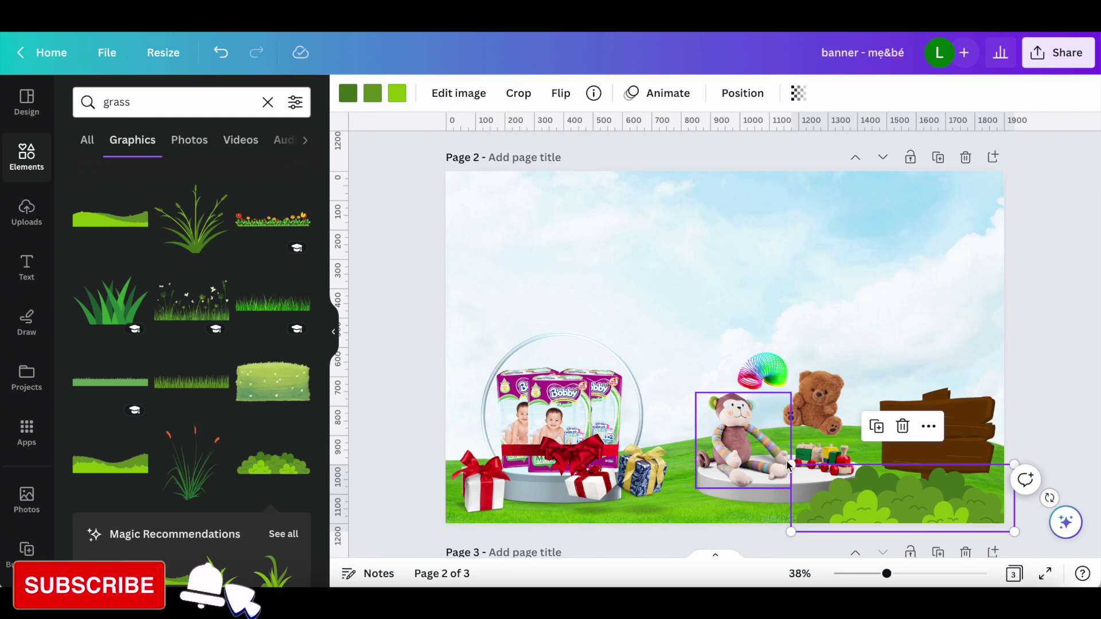
{"action": "left_click_drag", "start_coordinate": [790, 458], "coordinate": [863, 487]}
{"action": "mouse_move", "coordinate": [952, 505]}
{"action": "left_mouse_down"}
{"action": "mouse_move", "coordinate": [937, 504]}
{"action": "mouse_move", "coordinate": [945, 509]}
{"action": "left_mouse_up"}
- Try adding a grass tuft and a colourful flower clump to the lawn between the two podiums
{"action": "scroll", "coordinate": [298, 430], "scroll_direction": "down", "scroll_amount": 10}
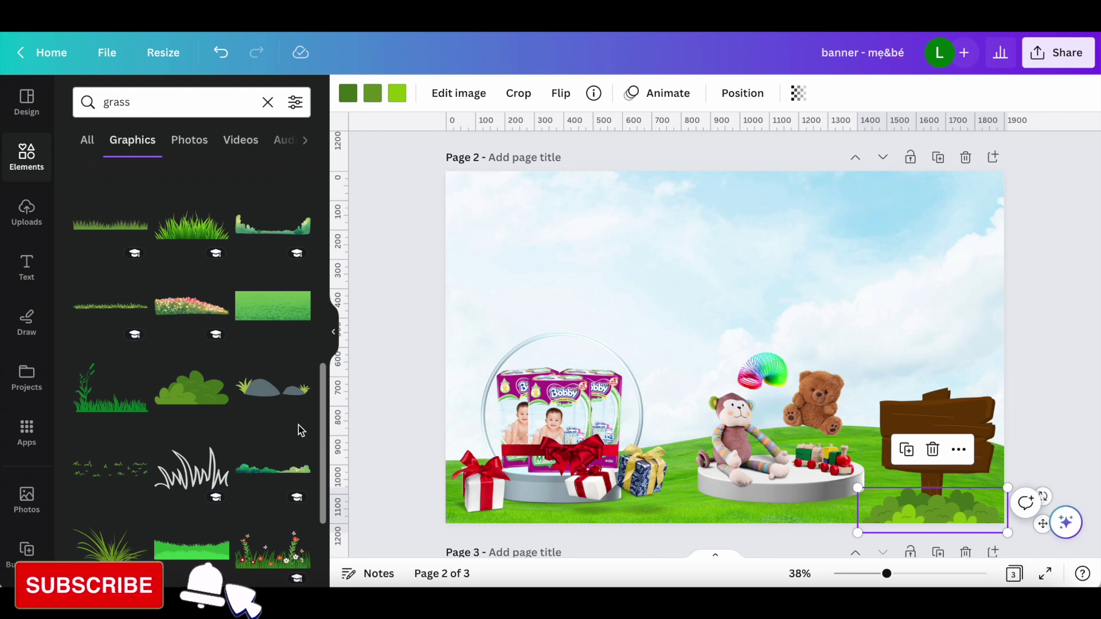
{"action": "left_click", "coordinate": [117, 539]}
{"action": "left_click_drag", "start_coordinate": [817, 246], "coordinate": [575, 440]}
{"action": "left_click_drag", "start_coordinate": [544, 485], "coordinate": [705, 509]}
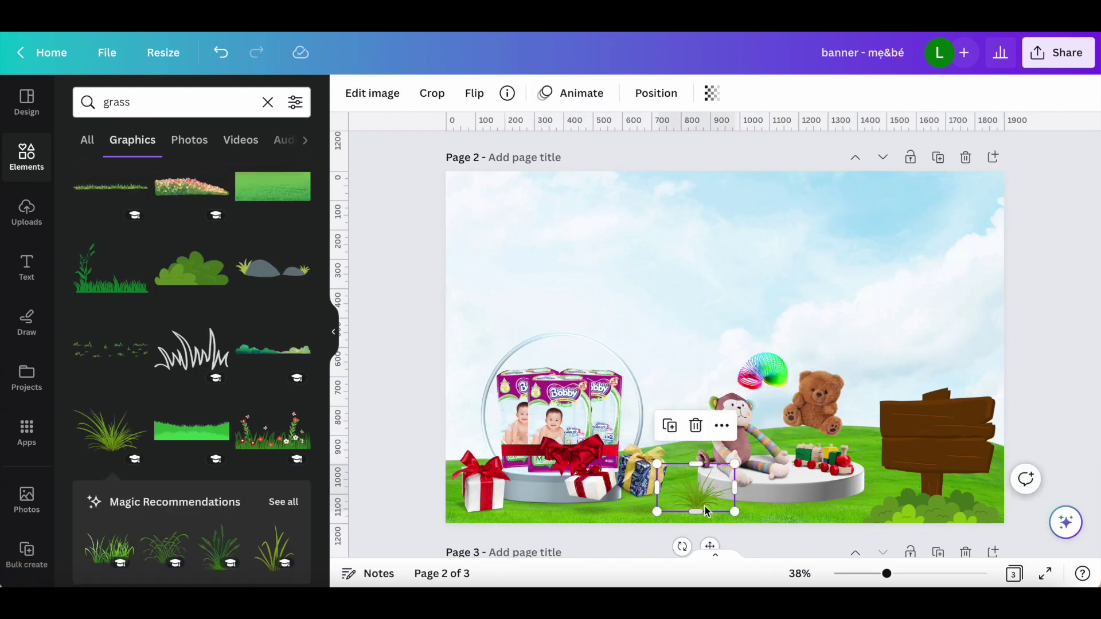
{"action": "scroll", "coordinate": [281, 488], "scroll_direction": "down", "scroll_amount": 5}
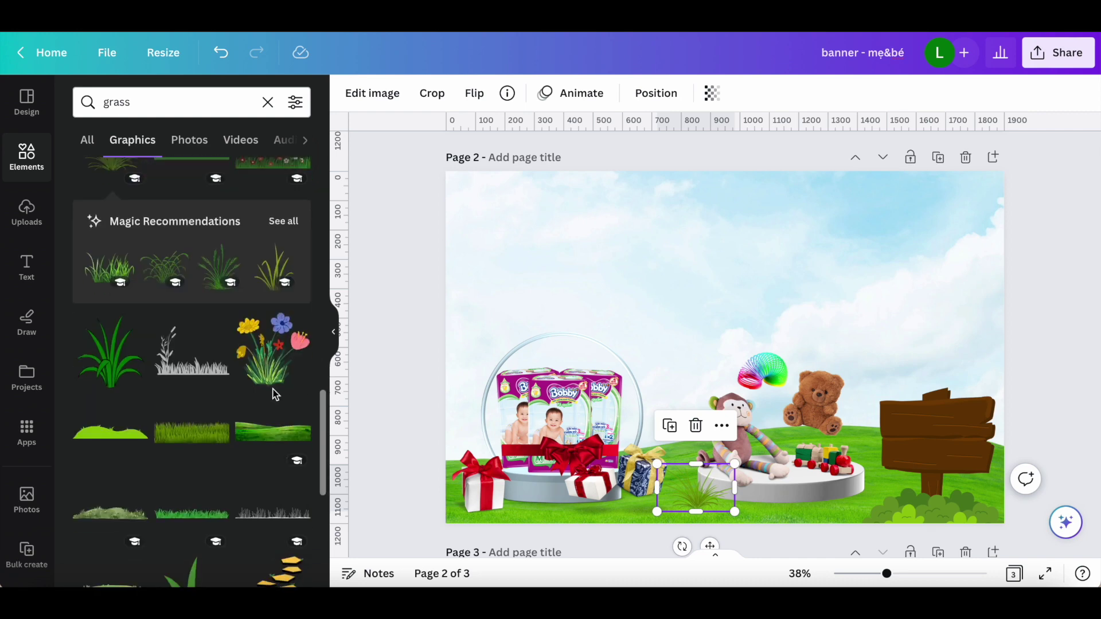
{"action": "left_click", "coordinate": [271, 375]}
{"action": "left_click_drag", "start_coordinate": [587, 206], "coordinate": [679, 488]}
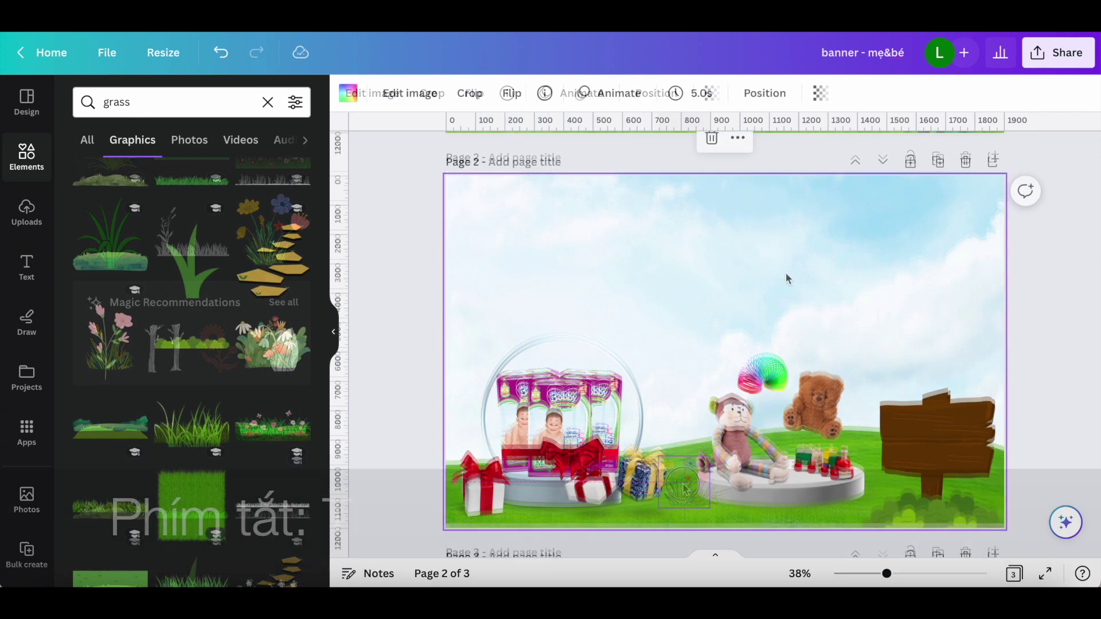
- Add the text "MUA 3" in Baloo above the toy podium and enlarge it to size 62.3
{"action": "key", "text": "t"}
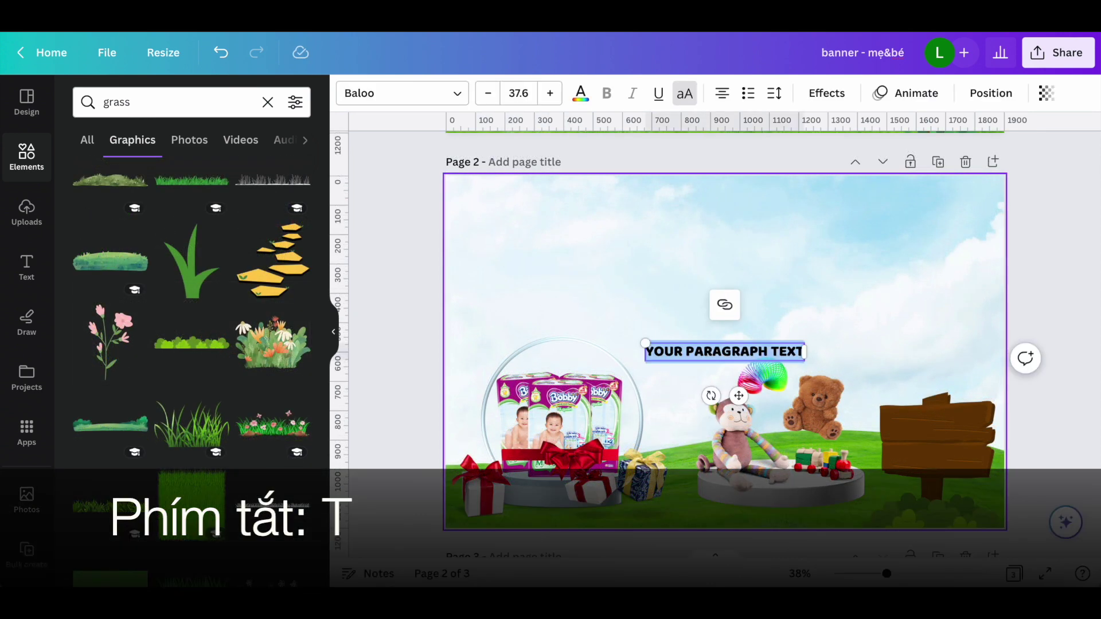
{"action": "type", "text": "MUA 3"}
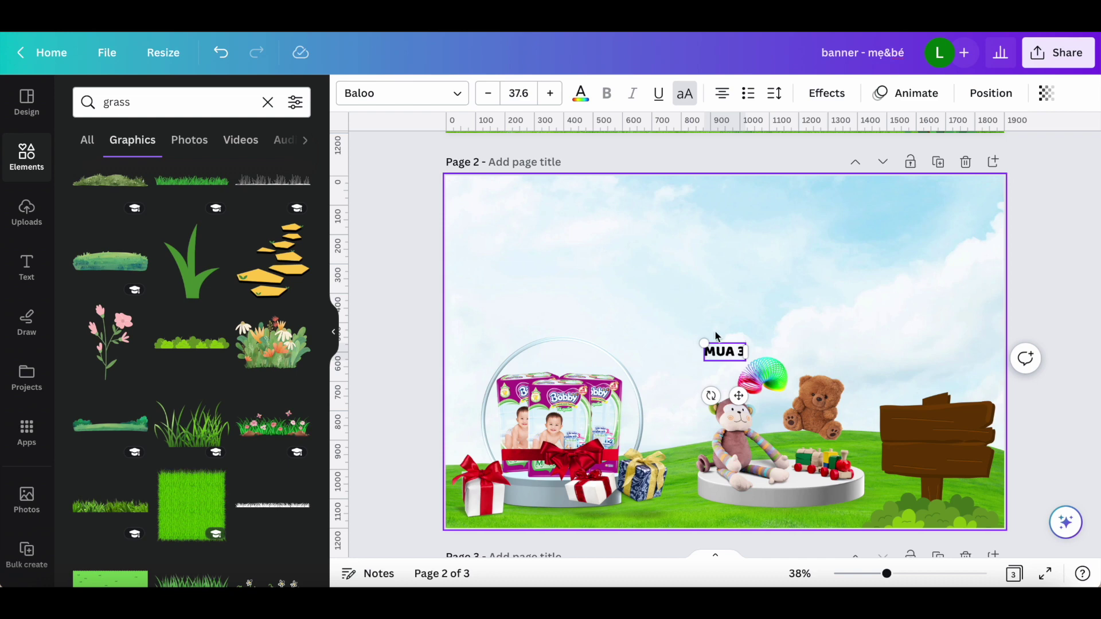
{"action": "left_click_drag", "start_coordinate": [705, 343], "coordinate": [676, 331]}
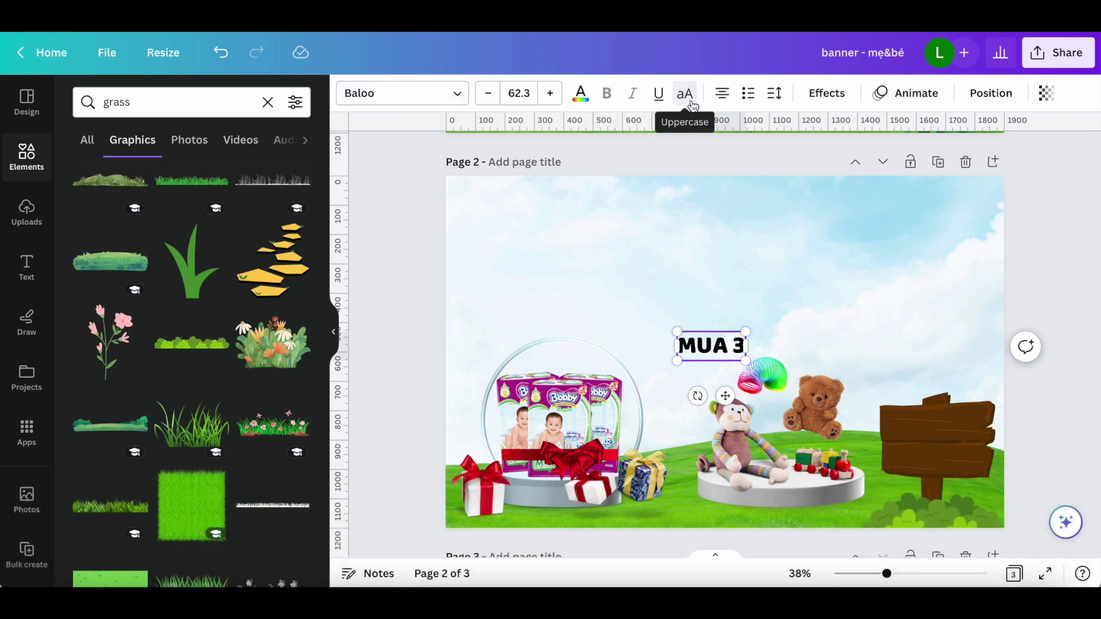
{"action": "left_click", "coordinate": [686, 93]}
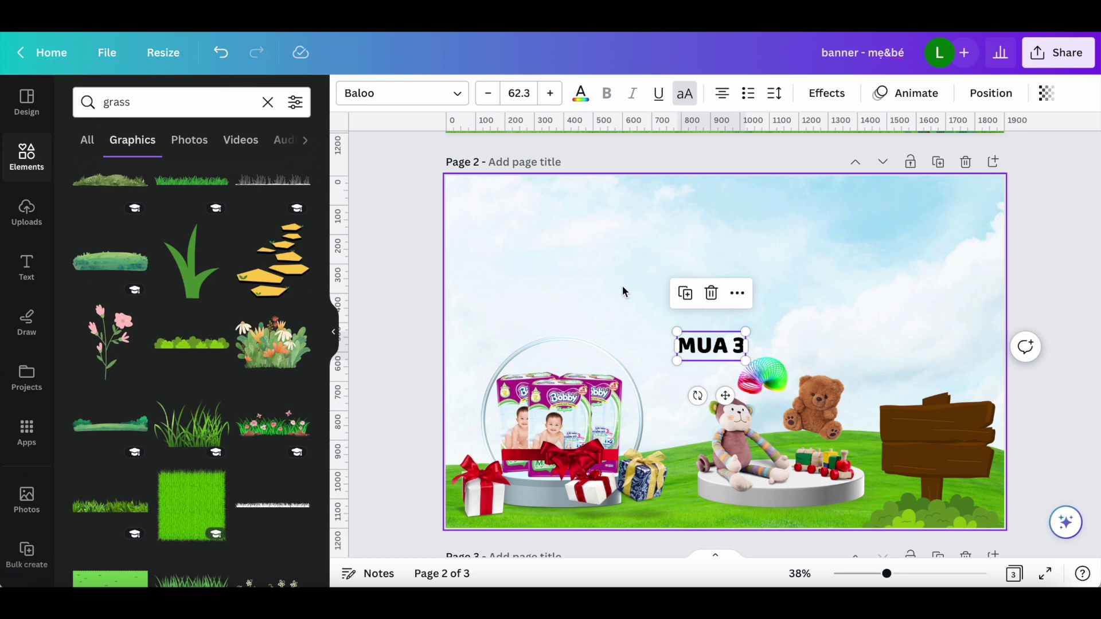
{"action": "left_click", "coordinate": [648, 313]}
- Recolour the "MUA 3" text with the purple from the document colours
{"action": "left_click", "coordinate": [717, 349]}
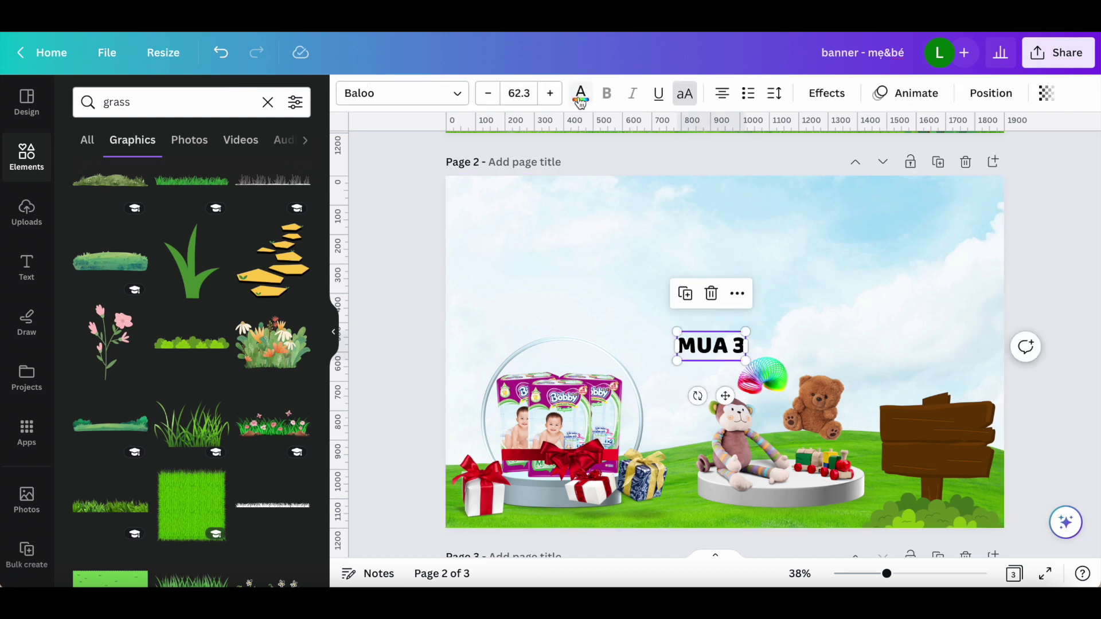
{"action": "left_click", "coordinate": [581, 95]}
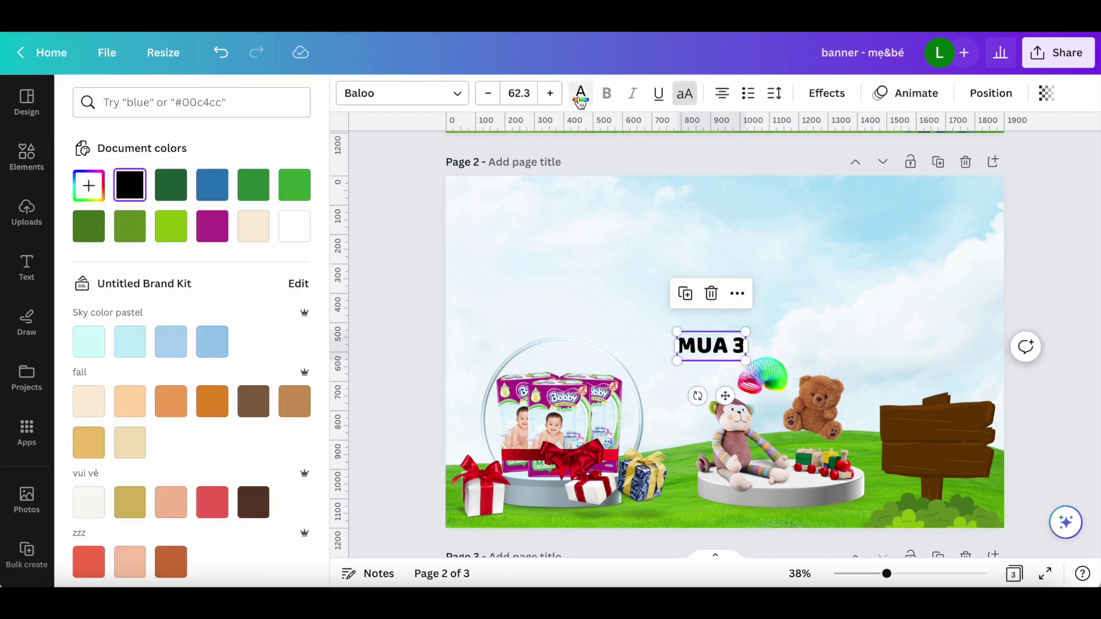
{"action": "left_click", "coordinate": [212, 227]}
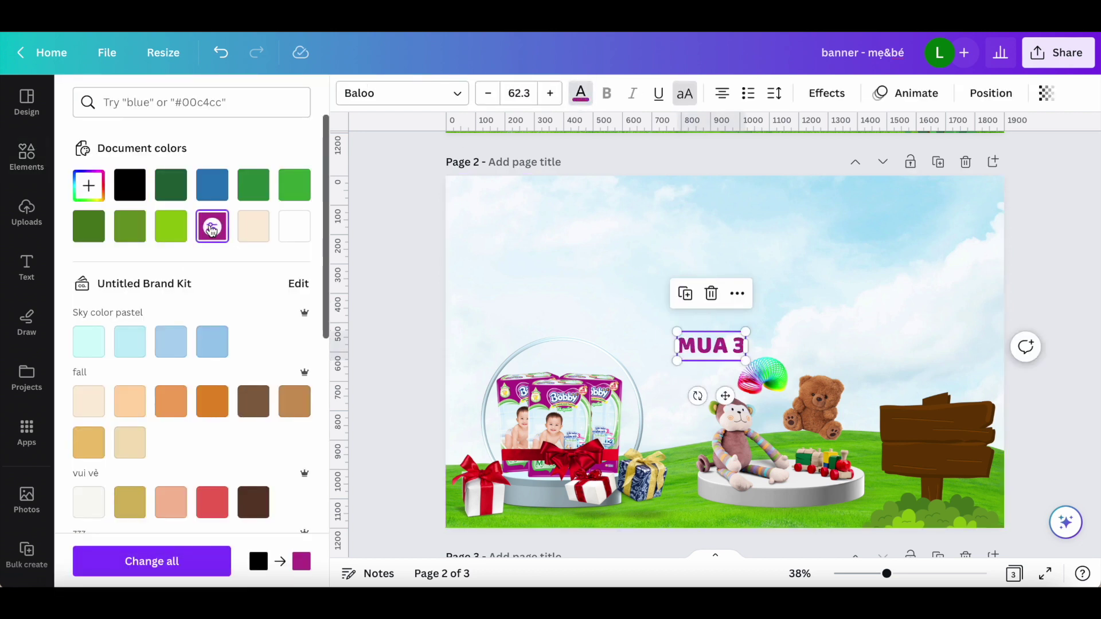
- Apply an Outline effect to the "MUA 3" text with thickness 123 and a white colour
{"action": "left_click", "coordinate": [832, 104]}
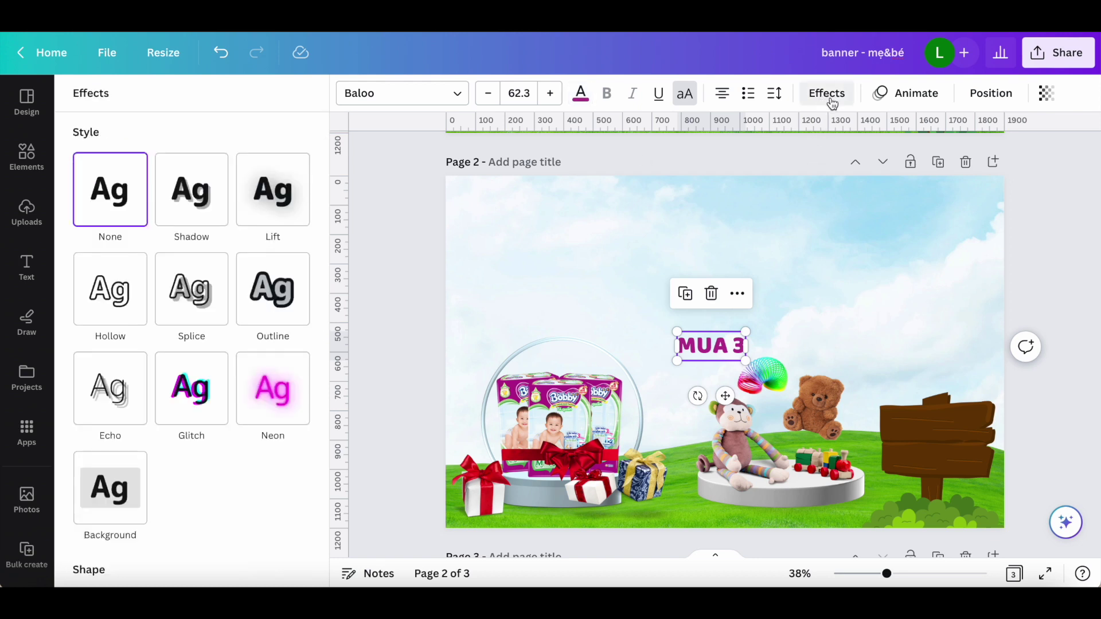
{"action": "left_click", "coordinate": [285, 313]}
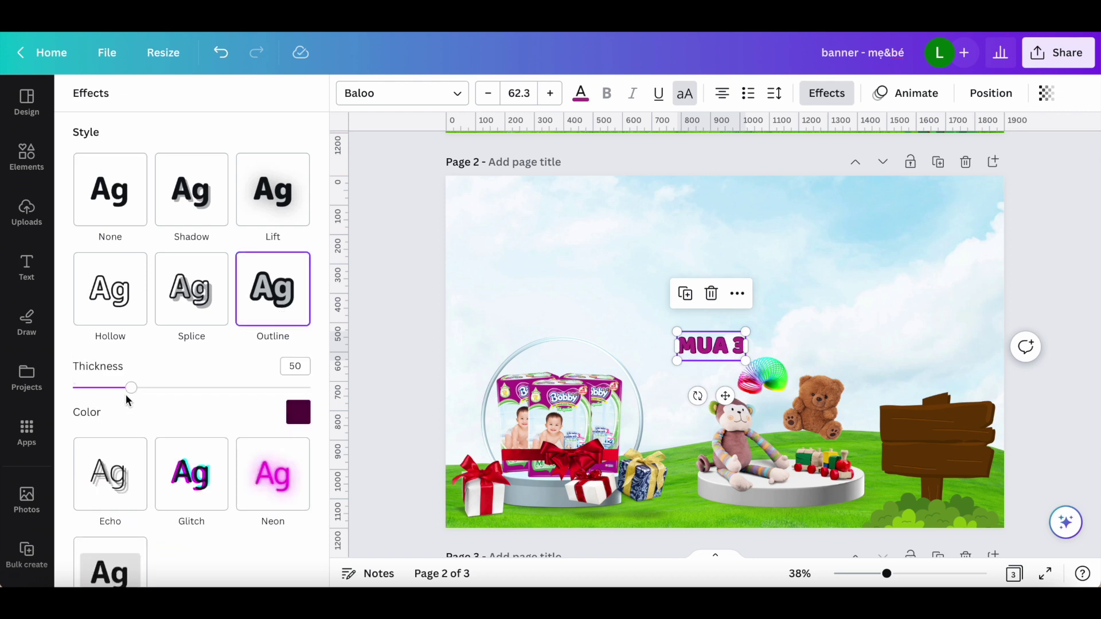
{"action": "left_click_drag", "start_coordinate": [129, 394], "coordinate": [213, 408]}
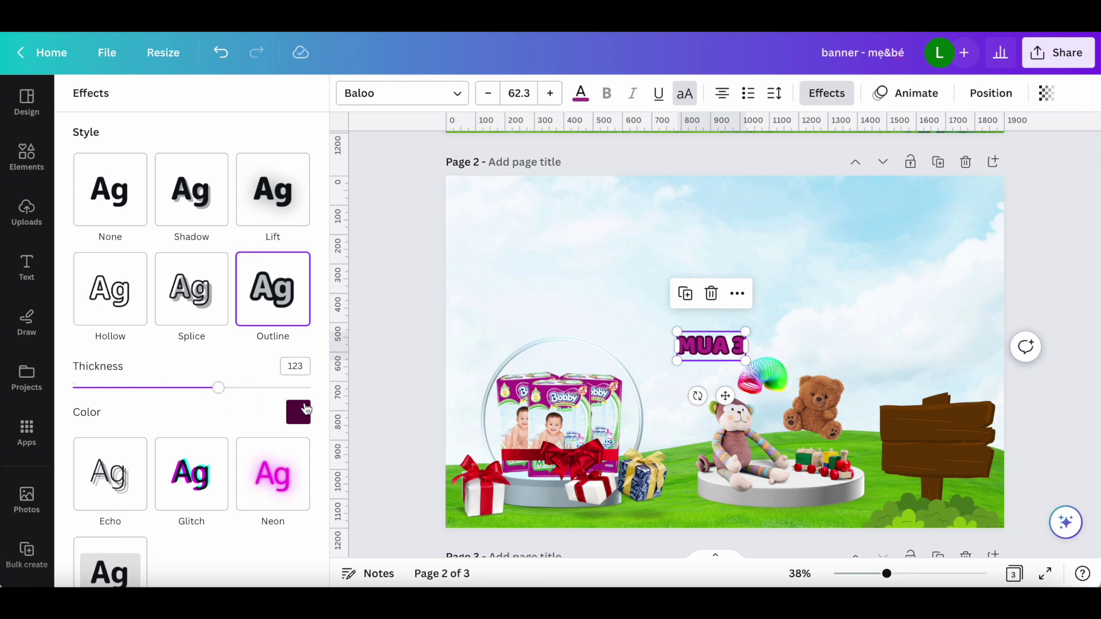
{"action": "left_click", "coordinate": [301, 418]}
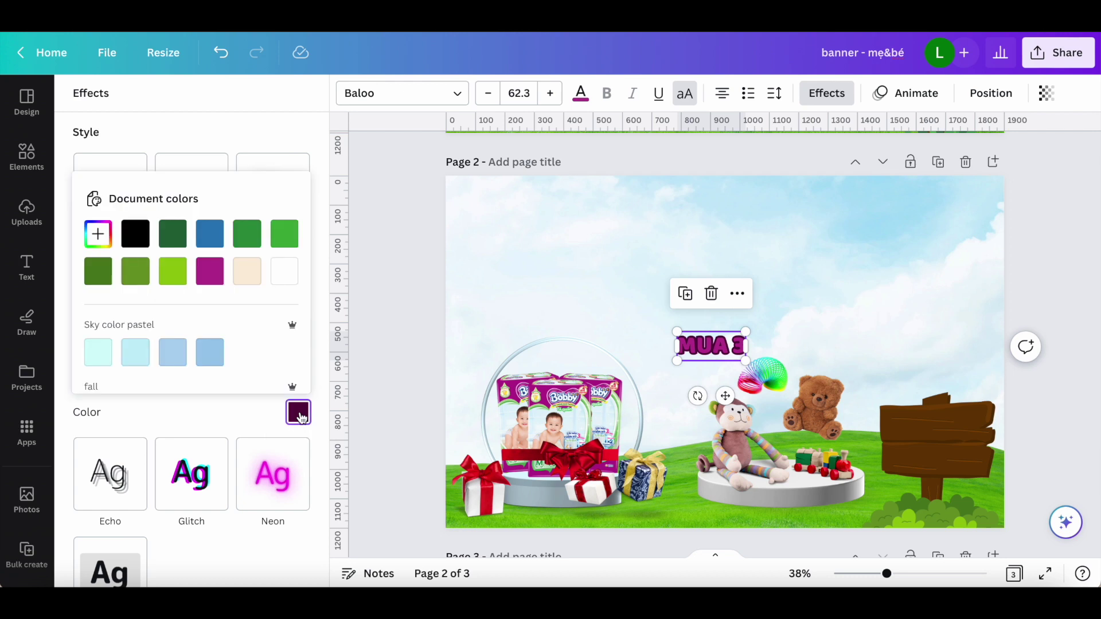
{"action": "left_click", "coordinate": [285, 272]}
- Place the "MUA 3" text on the wooden signboard at size 75.3 and fine-tune its outline thickness
{"action": "left_click_drag", "start_coordinate": [726, 396], "coordinate": [947, 470]}
{"action": "left_click_drag", "start_coordinate": [902, 414], "coordinate": [890, 408]}
{"action": "left_click_drag", "start_coordinate": [218, 388], "coordinate": [187, 388]}
{"action": "left_click", "coordinate": [228, 387]}
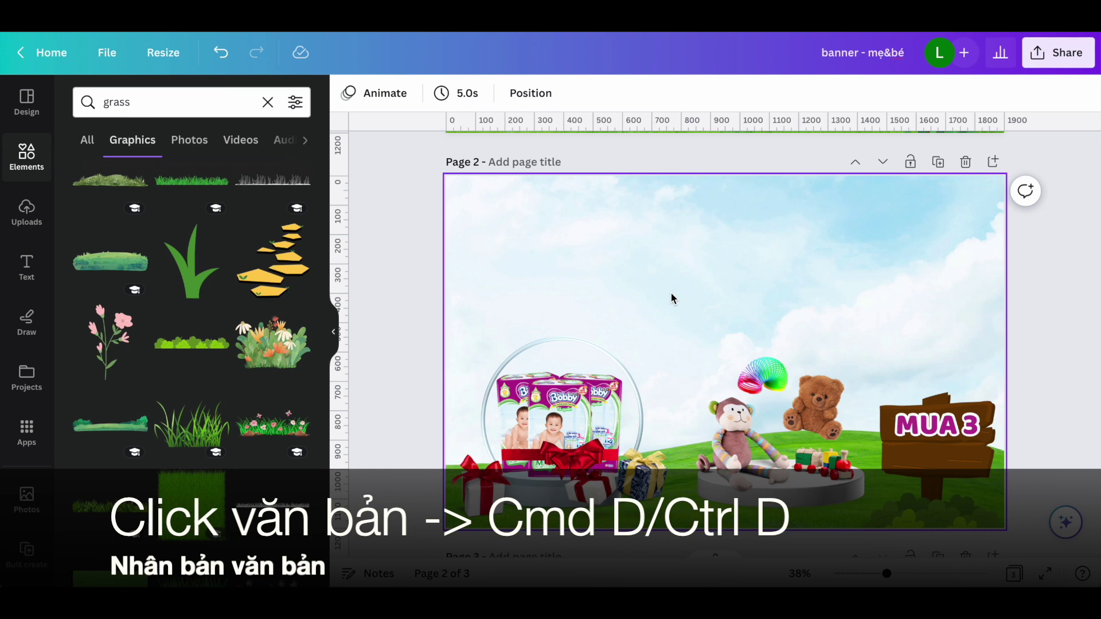
- Duplicate the "MUA 3" text, move the copy into the sky, and change its wording to "TẶNG QUÀ"
{"action": "left_click", "coordinate": [934, 410]}
{"action": "key", "text": "super+d"}
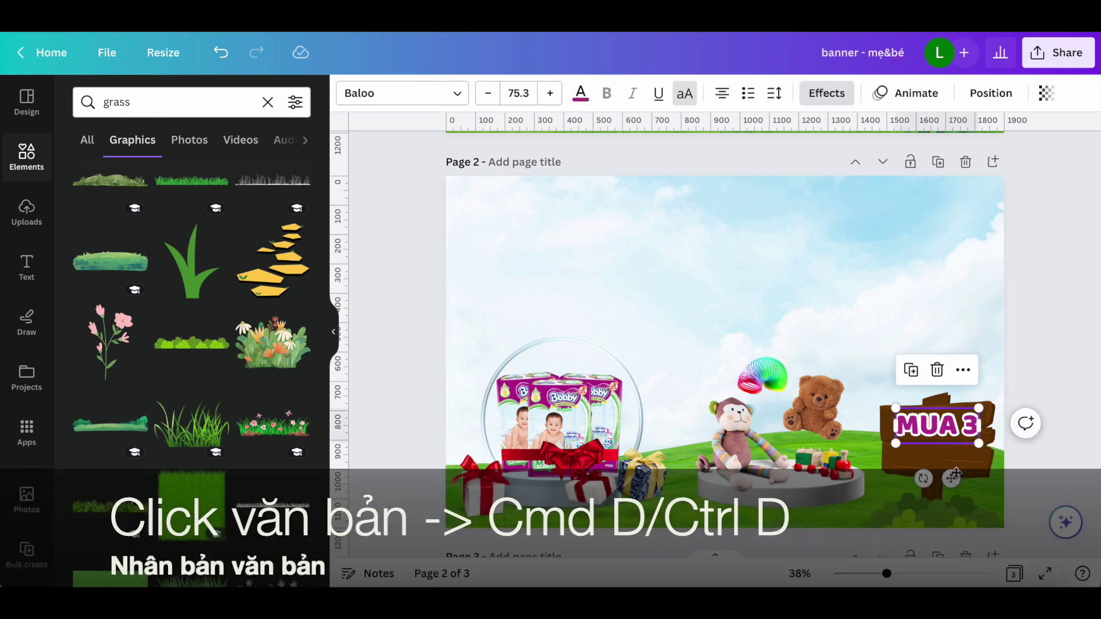
{"action": "left_click_drag", "start_coordinate": [947, 472], "coordinate": [852, 348]}
{"action": "double_click", "coordinate": [841, 297]}
{"action": "type", "text": "TA 3"}
{"action": "key", "text": "ctrl+a"}
{"action": "type", "text": "TẶNG QUÀ"}
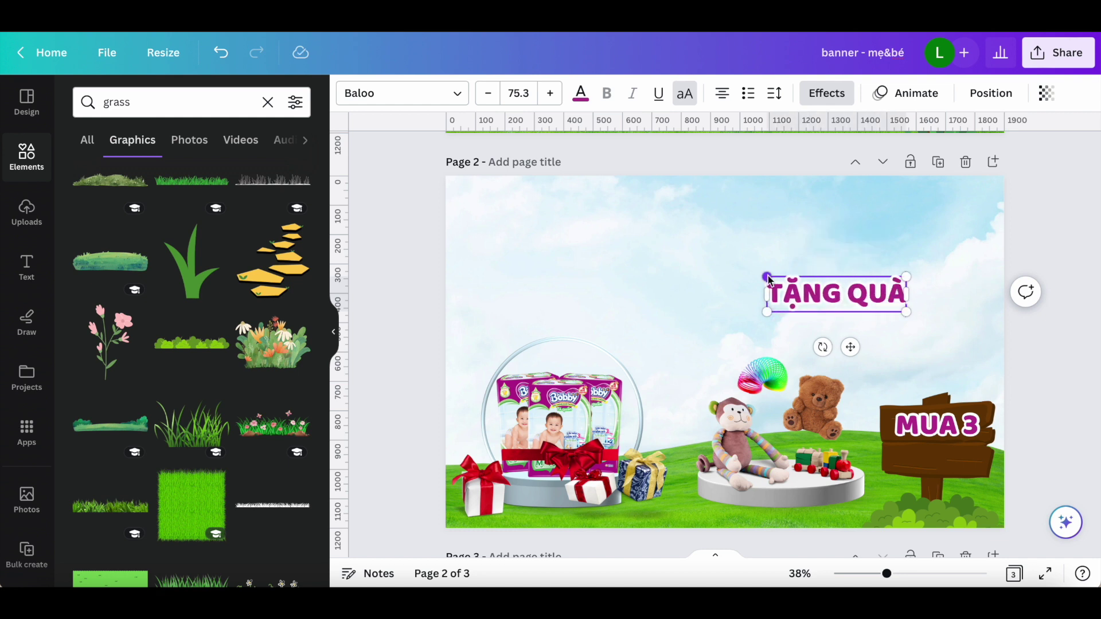
- Shrink the "TẶNG QUÀ" text to size 53.6 and position it below "MUA 3" on the signboard
{"action": "left_click_drag", "start_coordinate": [769, 281], "coordinate": [790, 285]}
{"action": "left_click_drag", "start_coordinate": [863, 347], "coordinate": [951, 507]}
{"action": "left_click_drag", "start_coordinate": [990, 442], "coordinate": [983, 444]}
{"action": "left_click_drag", "start_coordinate": [945, 503], "coordinate": [950, 506]}
{"action": "left_click", "coordinate": [1000, 493]}
- Recolour the "TẶNG QUÀ" text with the blue from the document colours
{"action": "left_click", "coordinate": [940, 459]}
{"action": "left_click", "coordinate": [938, 426]}
{"action": "left_click", "coordinate": [938, 459]}
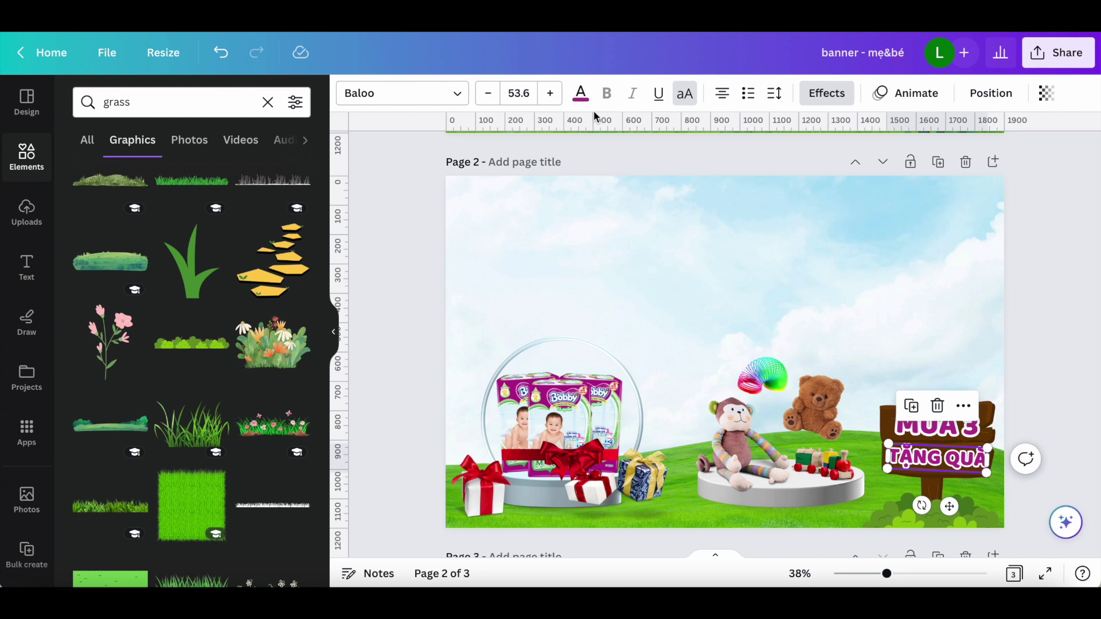
{"action": "left_click", "coordinate": [581, 94]}
{"action": "left_click", "coordinate": [213, 191]}
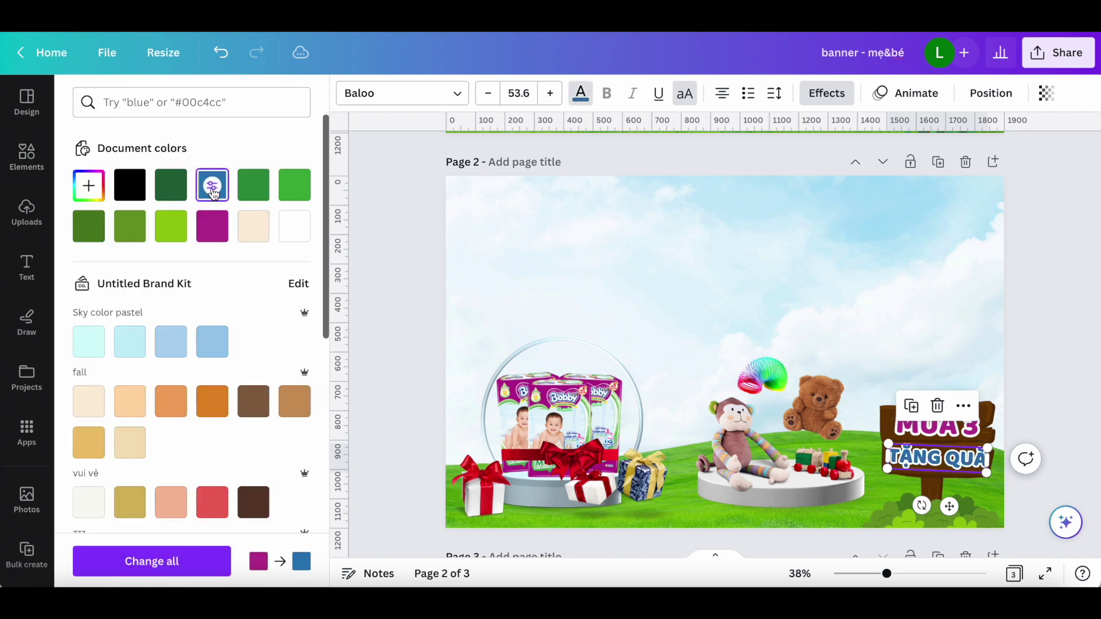
{"action": "left_click", "coordinate": [397, 256]}
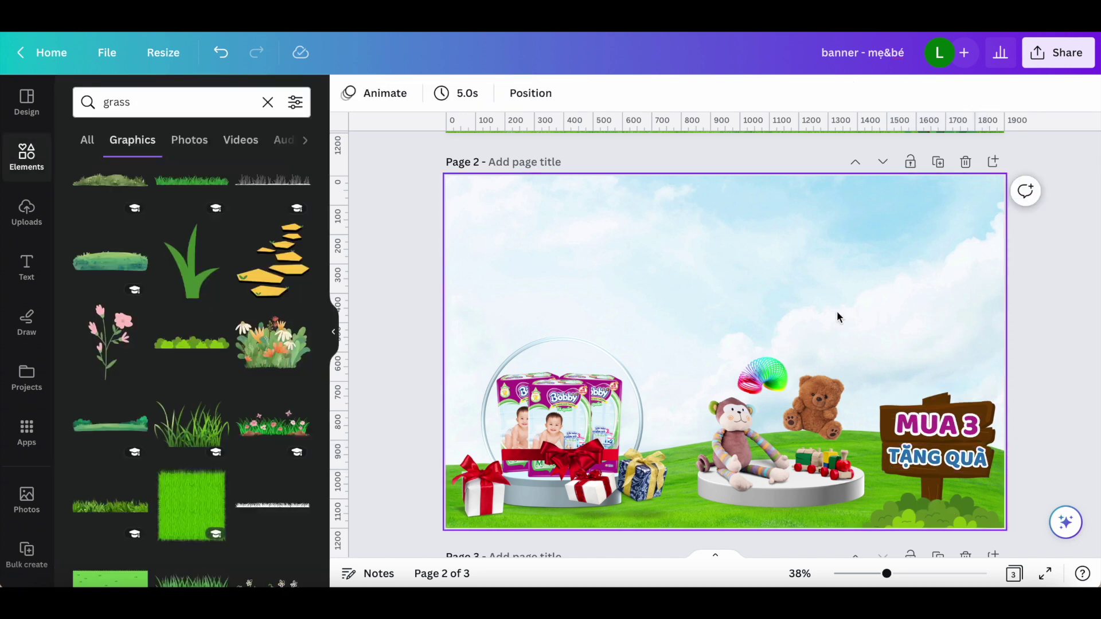
- Enlarge the "MUA 3" text on the signboard slightly, to size 78.4
{"action": "left_click", "coordinate": [932, 409]}
{"action": "left_click_drag", "start_coordinate": [896, 407], "coordinate": [892, 405]}
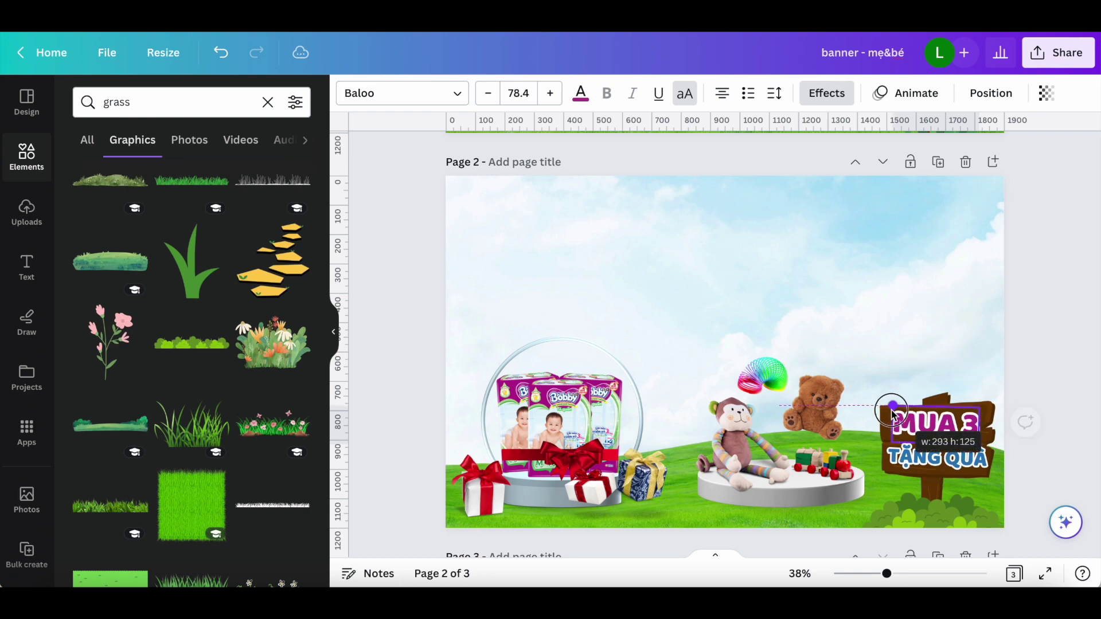
{"action": "left_click", "coordinate": [989, 360]}
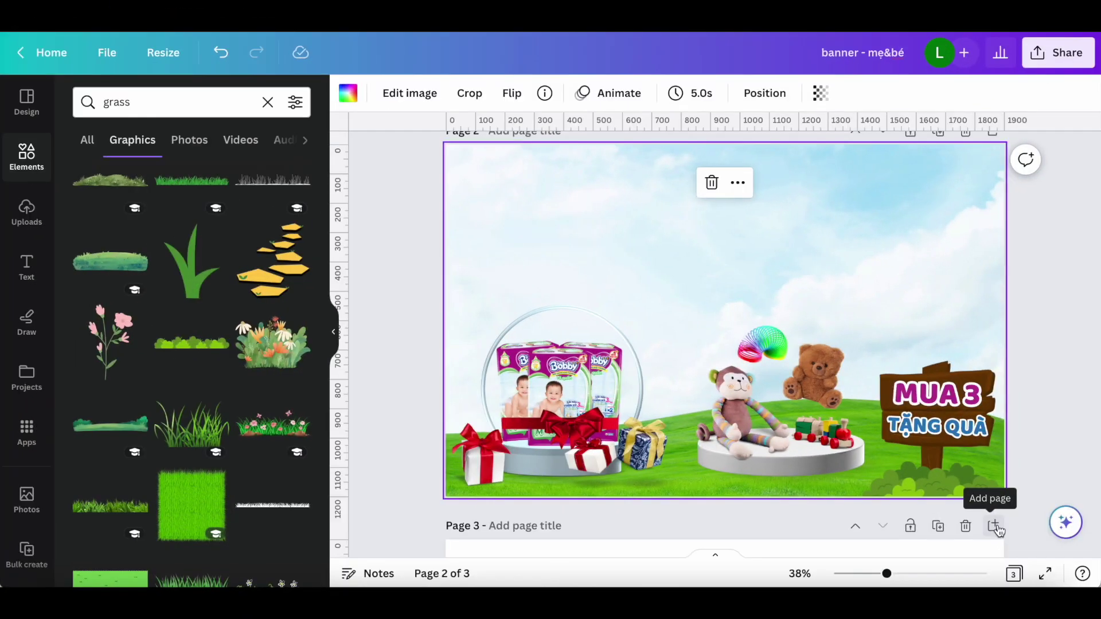
- Add a blank page directly after page 2
{"action": "scroll", "coordinate": [994, 523], "scroll_direction": "up", "scroll_amount": 1}
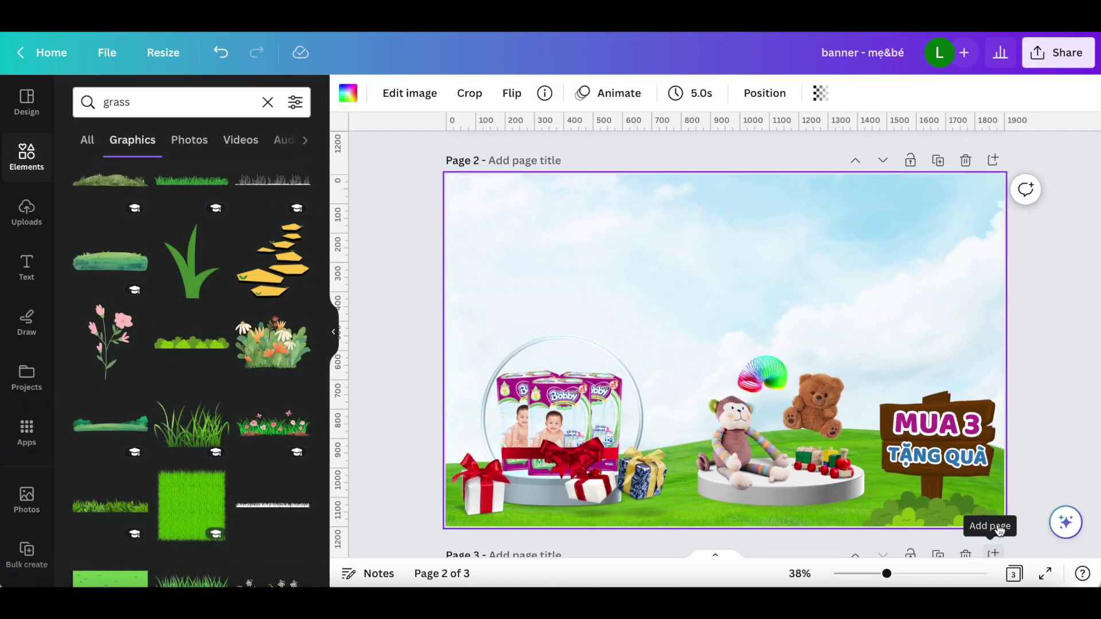
{"action": "left_click", "coordinate": [995, 165]}
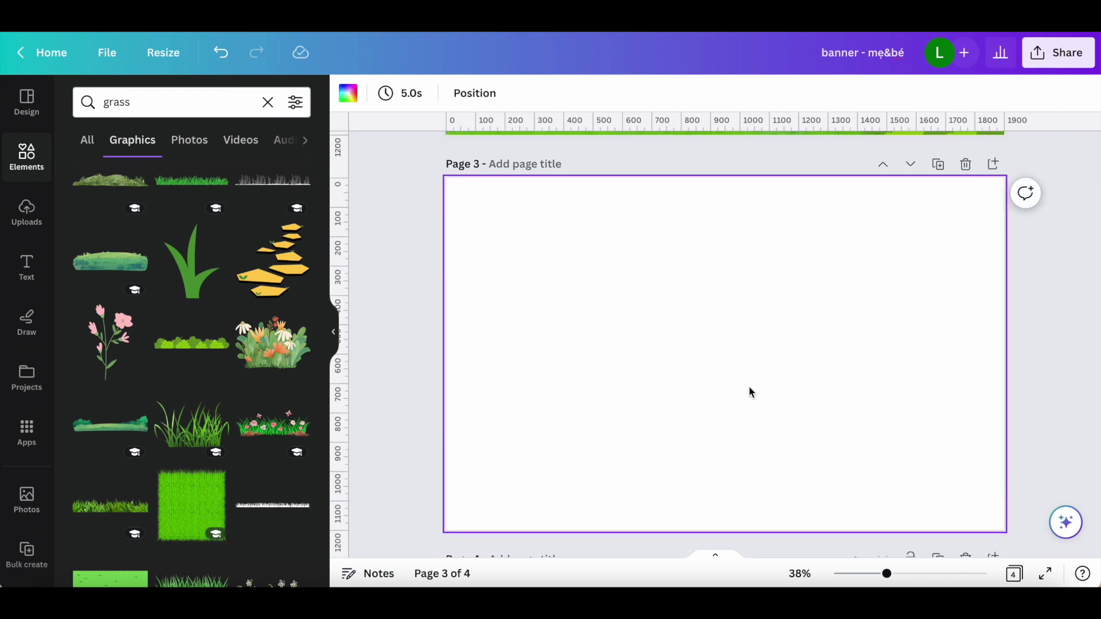
- Add the text "TÃ MỎNG QUÀ XINH" to blank page 3, enlarge it to size 75.6 and place it slightly above the centre
{"action": "scroll", "coordinate": [750, 392], "scroll_direction": "up", "scroll_amount": 5}
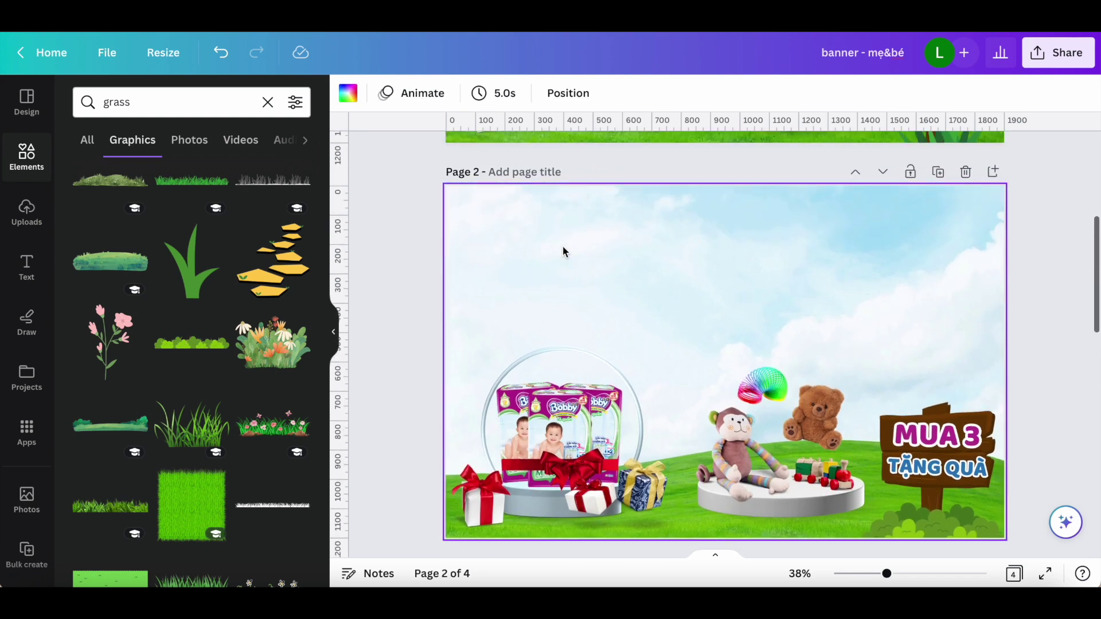
{"action": "scroll", "coordinate": [716, 299], "scroll_direction": "down", "scroll_amount": 5}
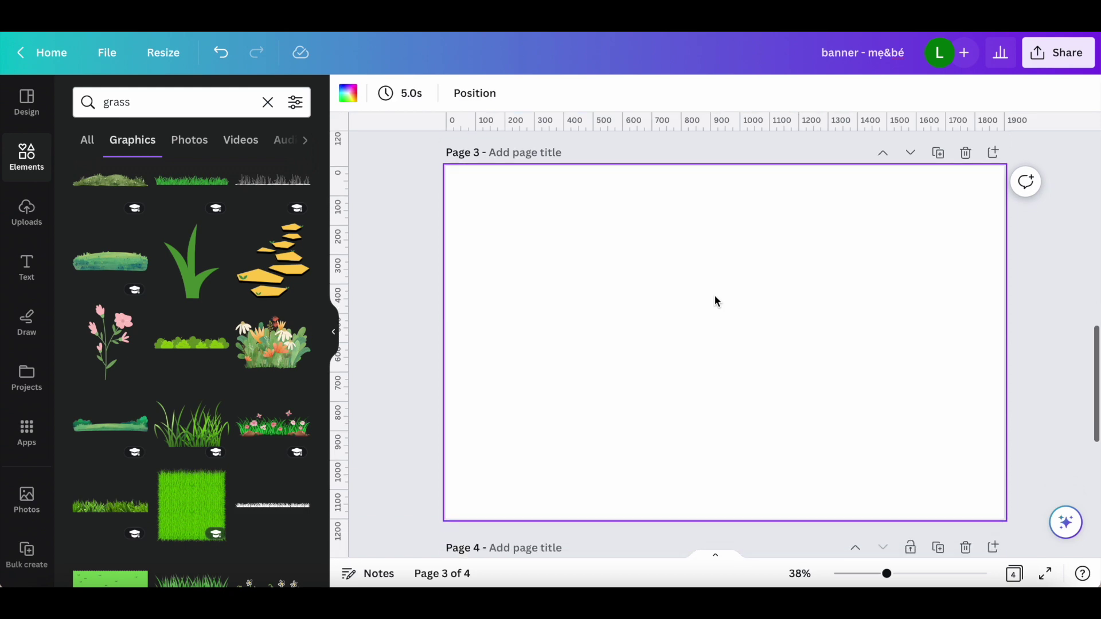
{"action": "key", "text": "t"}
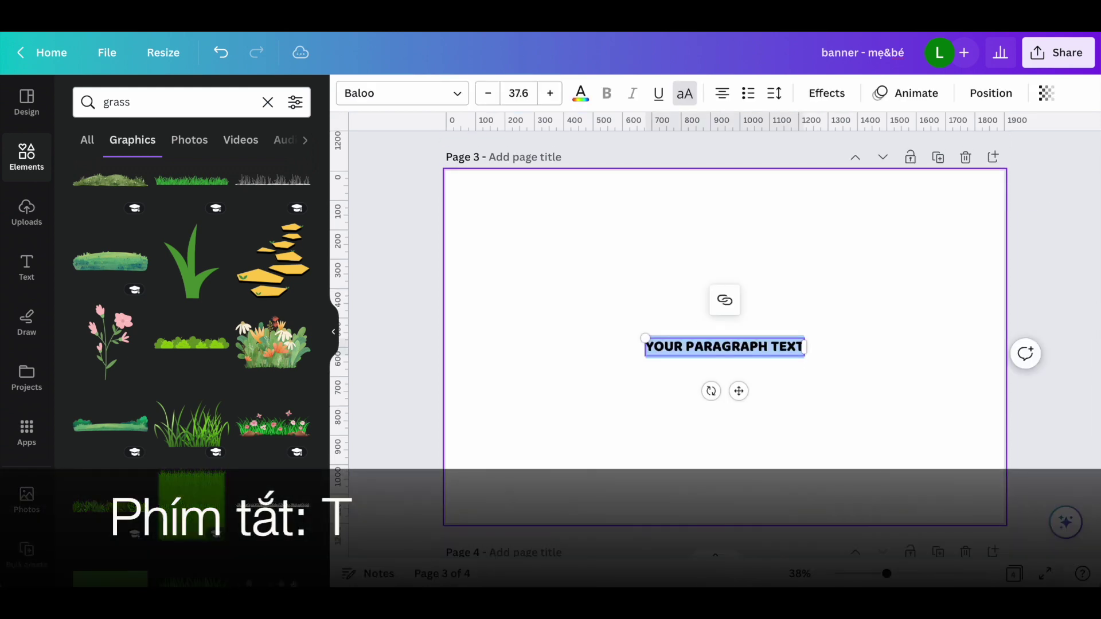
{"action": "left_click_drag", "start_coordinate": [647, 340], "coordinate": [577, 331]}
{"action": "type", "text": "TÃ MỎNG QUÀ XINH"}
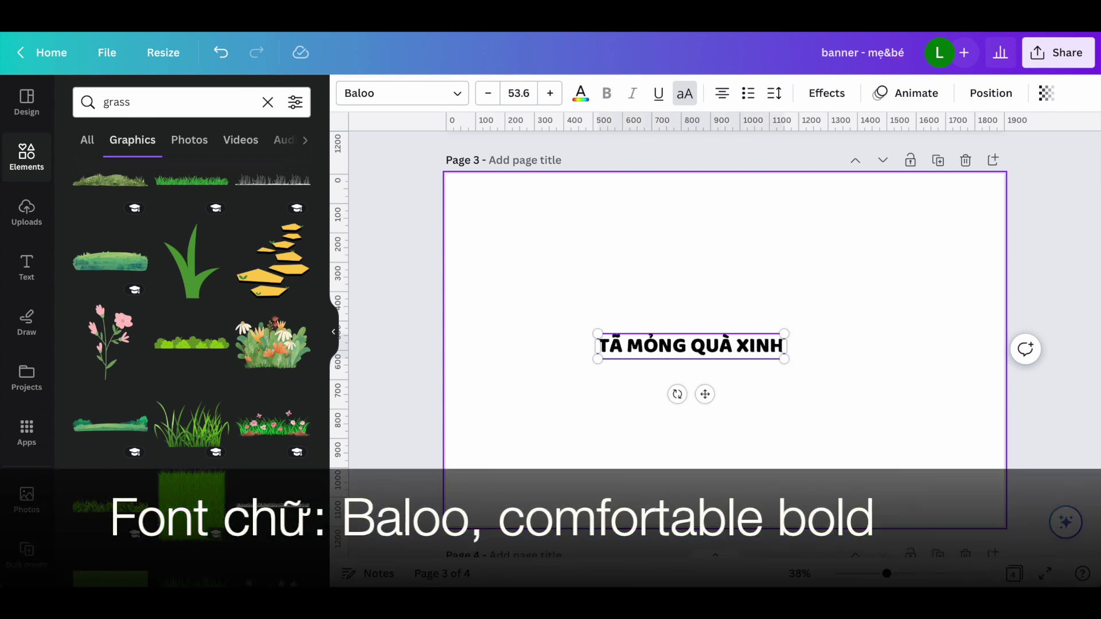
{"action": "left_click_drag", "start_coordinate": [597, 333], "coordinate": [523, 299]}
{"action": "left_click", "coordinate": [691, 409]}
{"action": "left_click_drag", "start_coordinate": [706, 344], "coordinate": [764, 317]}
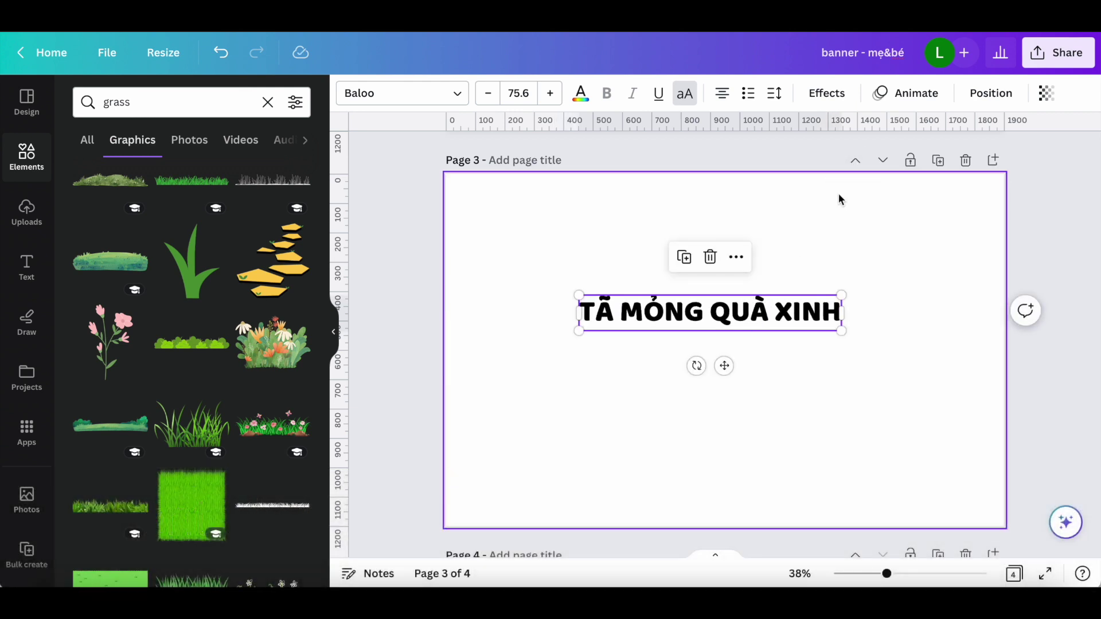
- Apply the Curve shape effect to the "TÃ MỎNG QUÀ XINH" text with a curve value of 18
{"action": "left_click", "coordinate": [836, 105]}
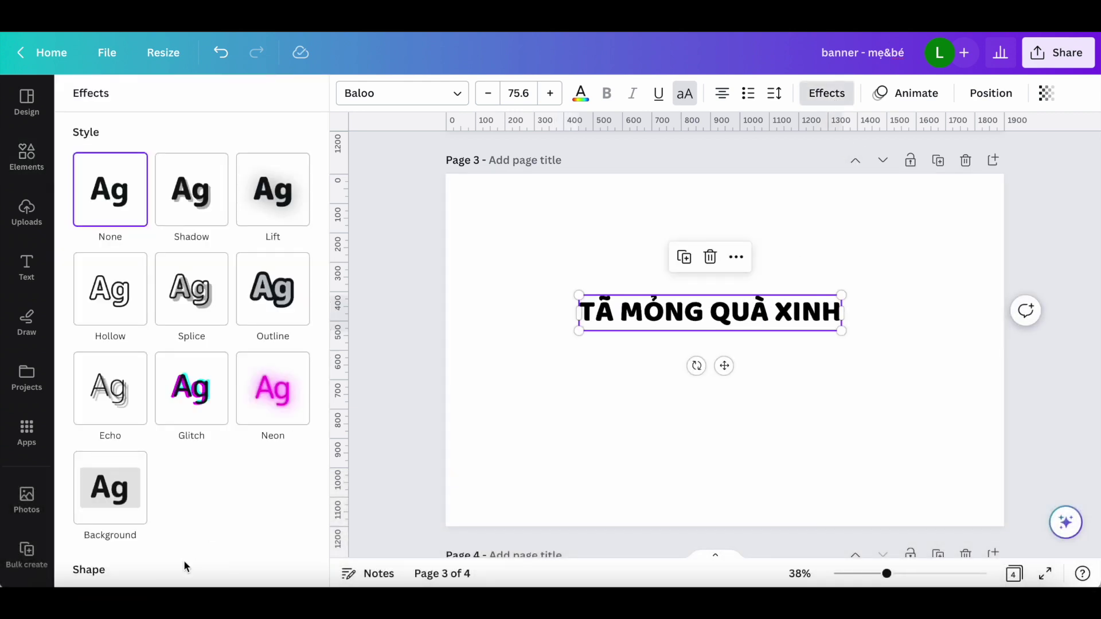
{"action": "scroll", "coordinate": [183, 565], "scroll_direction": "down", "scroll_amount": 3}
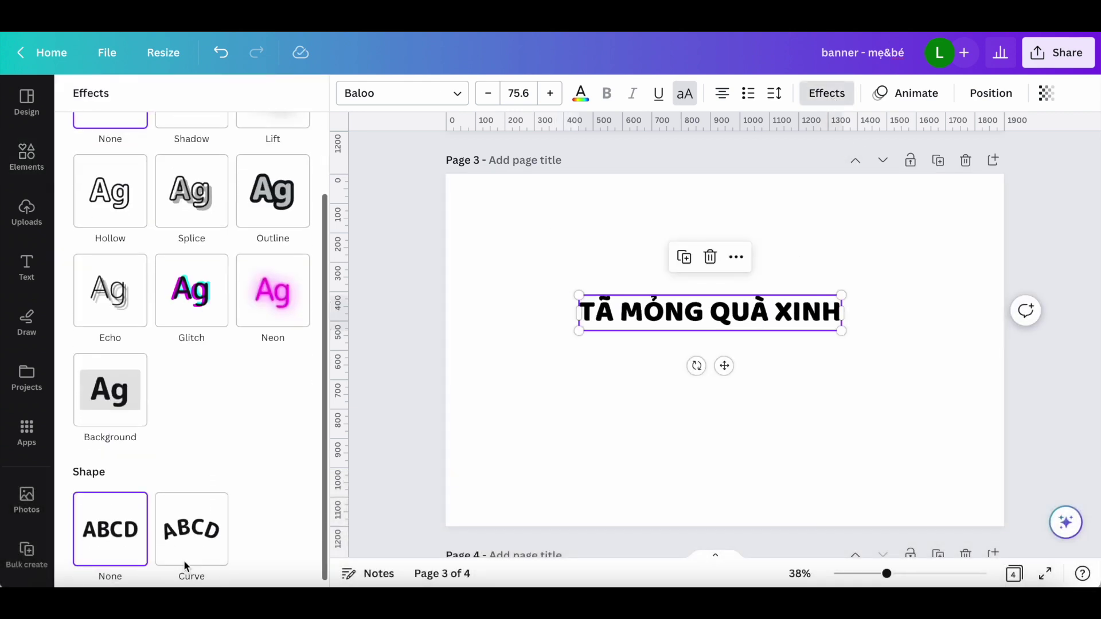
{"action": "left_click", "coordinate": [198, 533]}
{"action": "scroll", "coordinate": [198, 535], "scroll_direction": "down", "scroll_amount": 1}
{"action": "left_click_drag", "start_coordinate": [282, 566], "coordinate": [213, 568]}
{"action": "scroll", "coordinate": [587, 360], "scroll_direction": "up", "scroll_amount": 1}
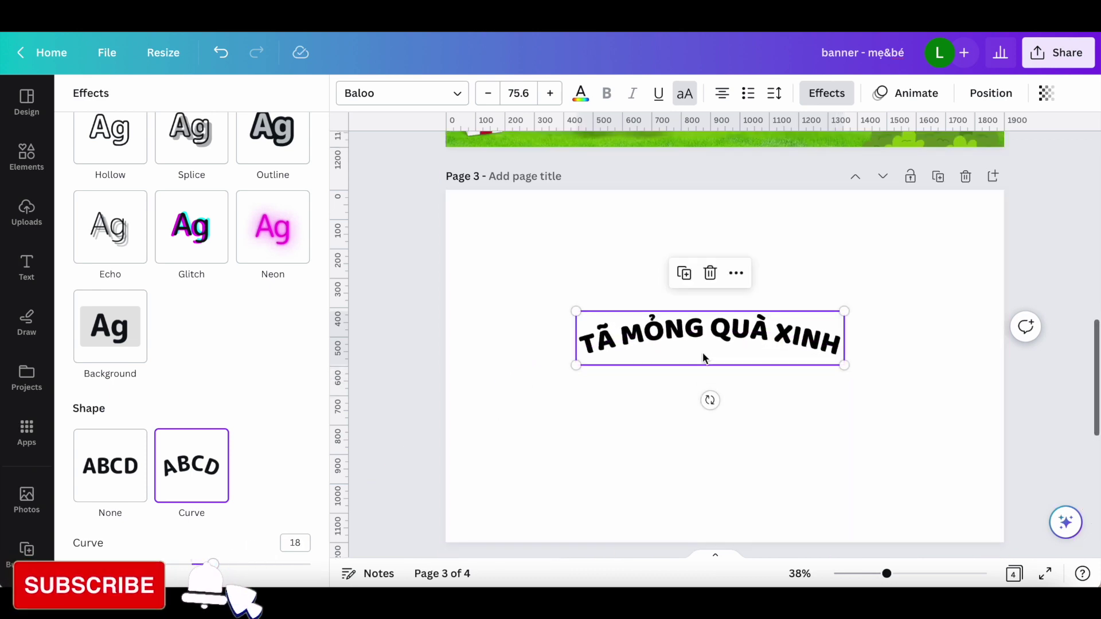
- Move the curved headline from page 3 onto page 2, enlarge it to size 106 and centre it in the upper sky
{"action": "scroll", "coordinate": [703, 355], "scroll_direction": "up", "scroll_amount": 1}
{"action": "left_click", "coordinate": [735, 338]}
{"action": "left_click", "coordinate": [766, 363]}
{"action": "left_click_drag", "start_coordinate": [766, 363], "coordinate": [793, 254]}
{"action": "scroll", "coordinate": [755, 319], "scroll_direction": "up", "scroll_amount": 6}
{"action": "left_click_drag", "start_coordinate": [597, 233], "coordinate": [505, 215]}
{"action": "left_click_drag", "start_coordinate": [709, 260], "coordinate": [748, 272]}
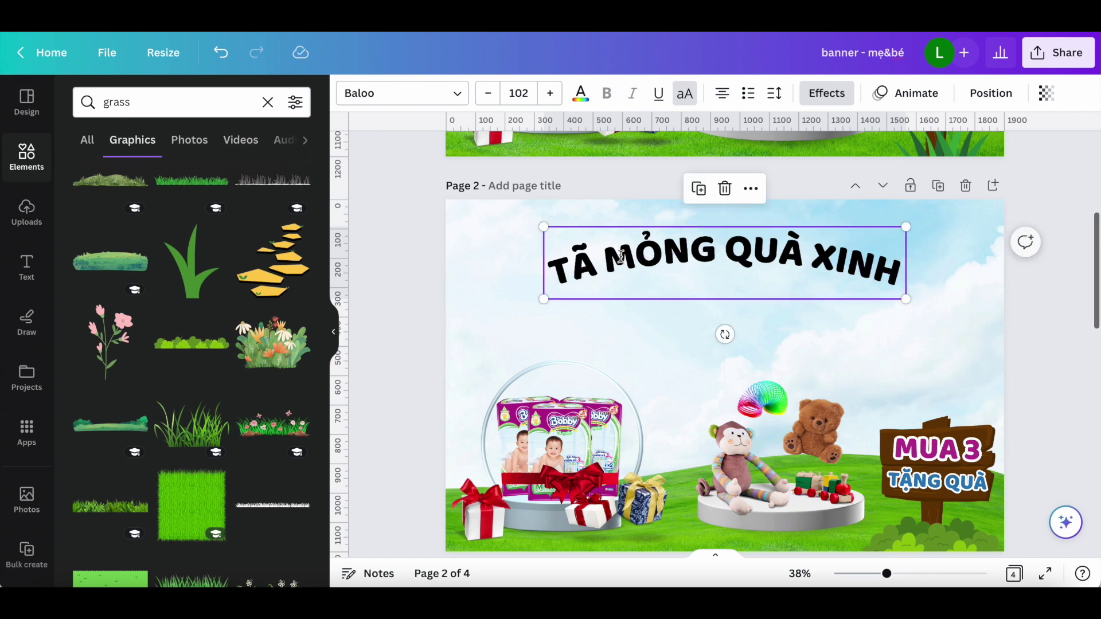
{"action": "left_click_drag", "start_coordinate": [545, 228], "coordinate": [531, 225]}
{"action": "left_click_drag", "start_coordinate": [637, 245], "coordinate": [644, 248]}
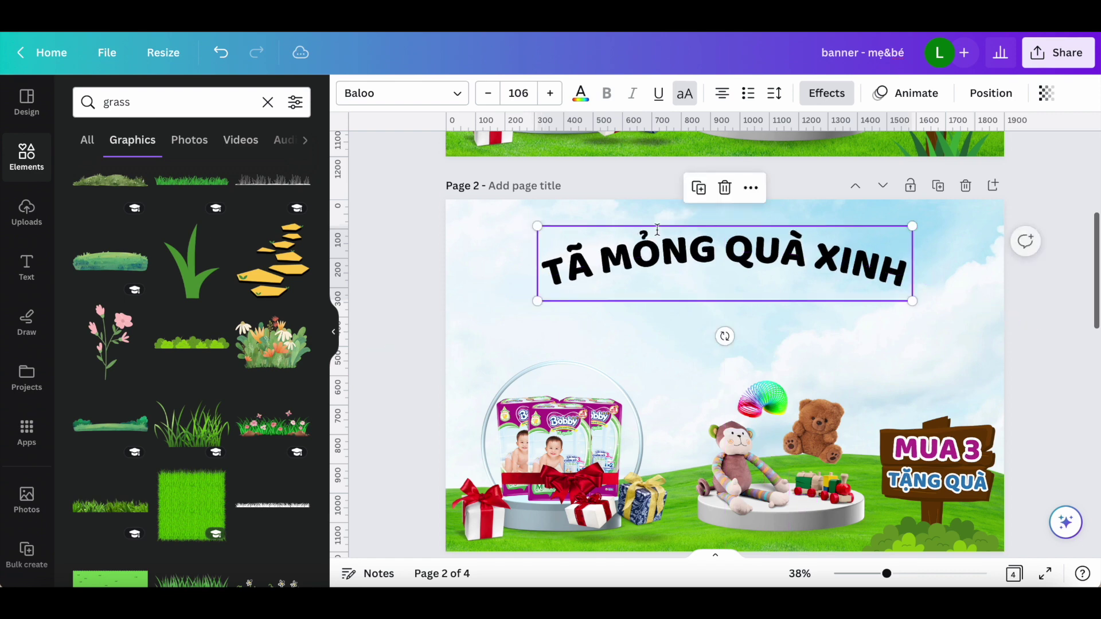
- Set the headline's letter spacing to 46 and shrink it to size 101, keeping it centred on the banner
{"action": "left_click", "coordinate": [776, 95]}
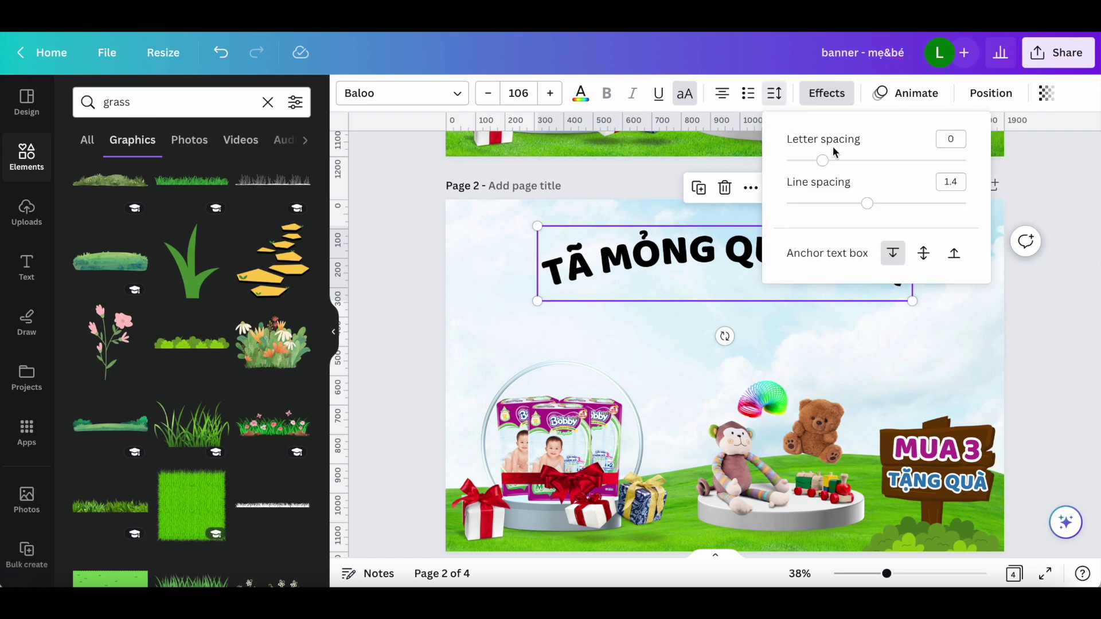
{"action": "mouse_move", "coordinate": [824, 163]}
{"action": "left_mouse_down"}
{"action": "mouse_move", "coordinate": [855, 156]}
{"action": "mouse_move", "coordinate": [823, 162]}
{"action": "mouse_move", "coordinate": [833, 164]}
{"action": "left_mouse_up"}
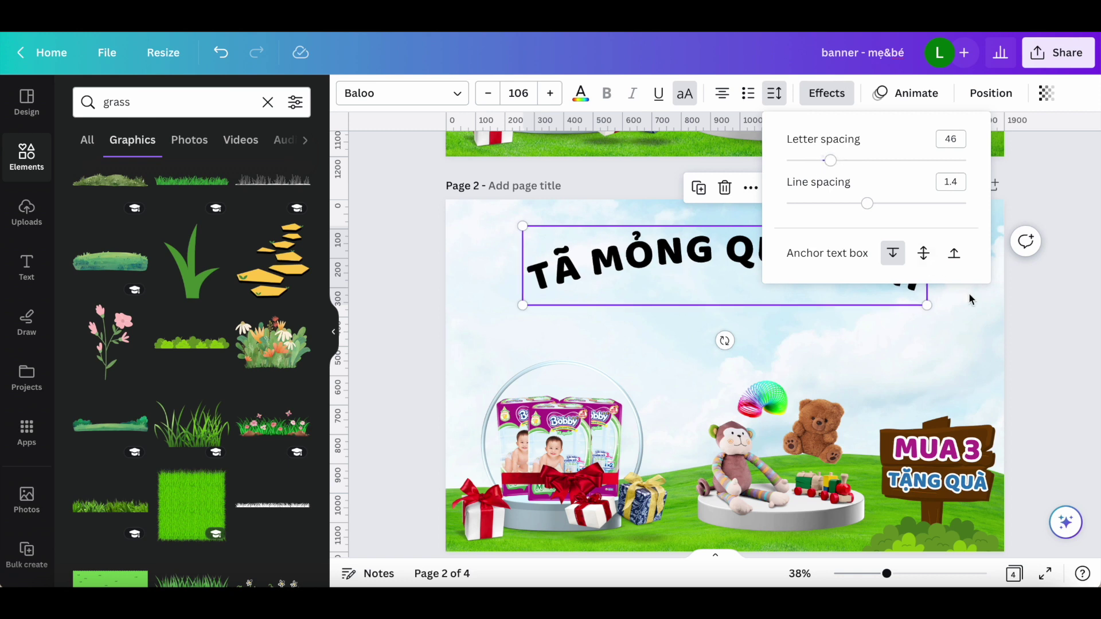
{"action": "left_click", "coordinate": [1027, 342]}
{"action": "left_click", "coordinate": [1026, 342]}
{"action": "left_click", "coordinate": [923, 232]}
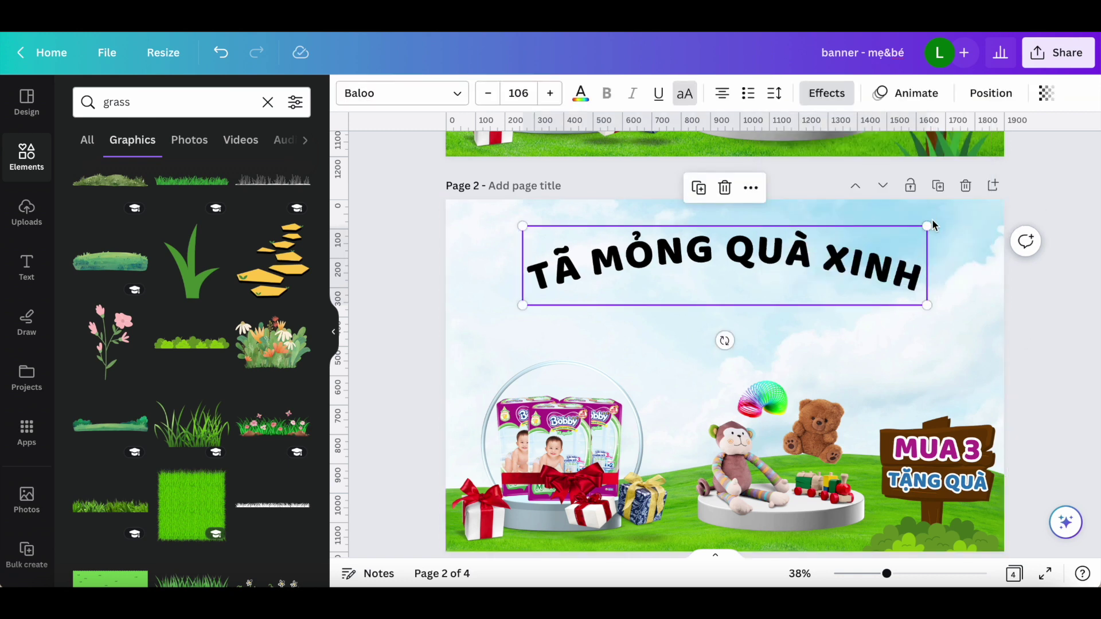
{"action": "left_click_drag", "start_coordinate": [929, 226], "coordinate": [909, 227]}
{"action": "left_click_drag", "start_coordinate": [847, 262], "coordinate": [859, 267]}
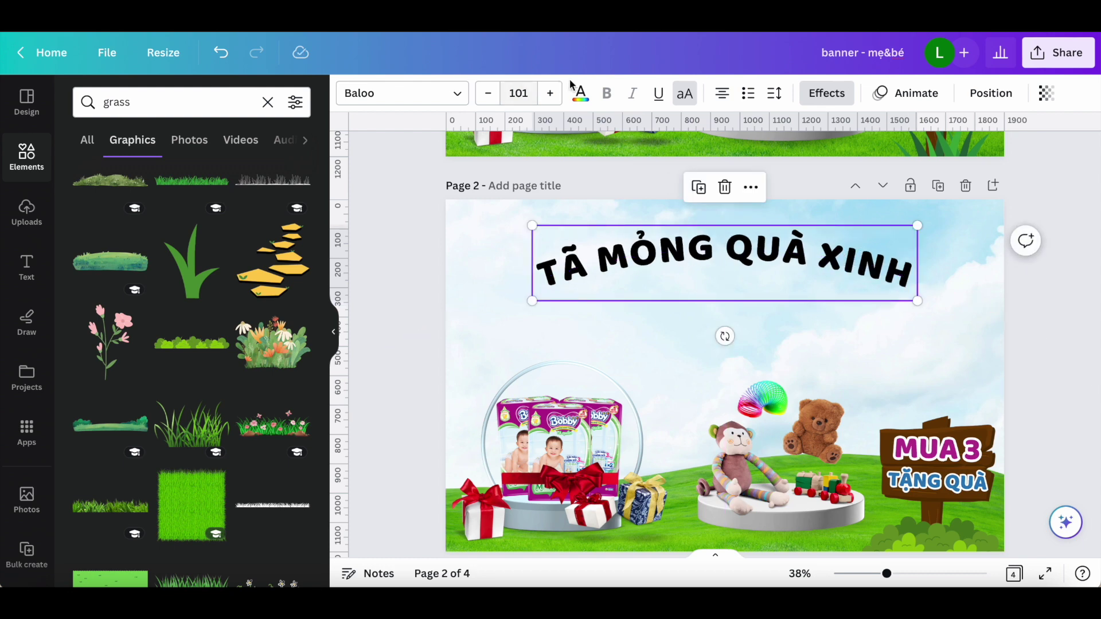
- Recolour the headline with the magenta from the document colours and give it a white Outline effect
{"action": "left_click", "coordinate": [584, 98]}
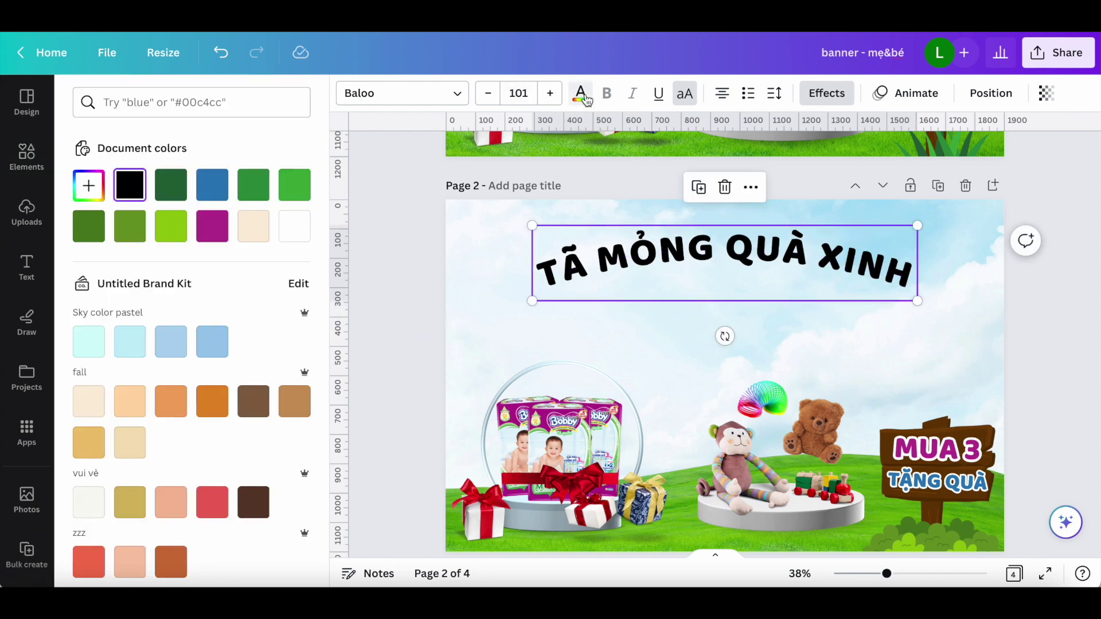
{"action": "left_click", "coordinate": [212, 227]}
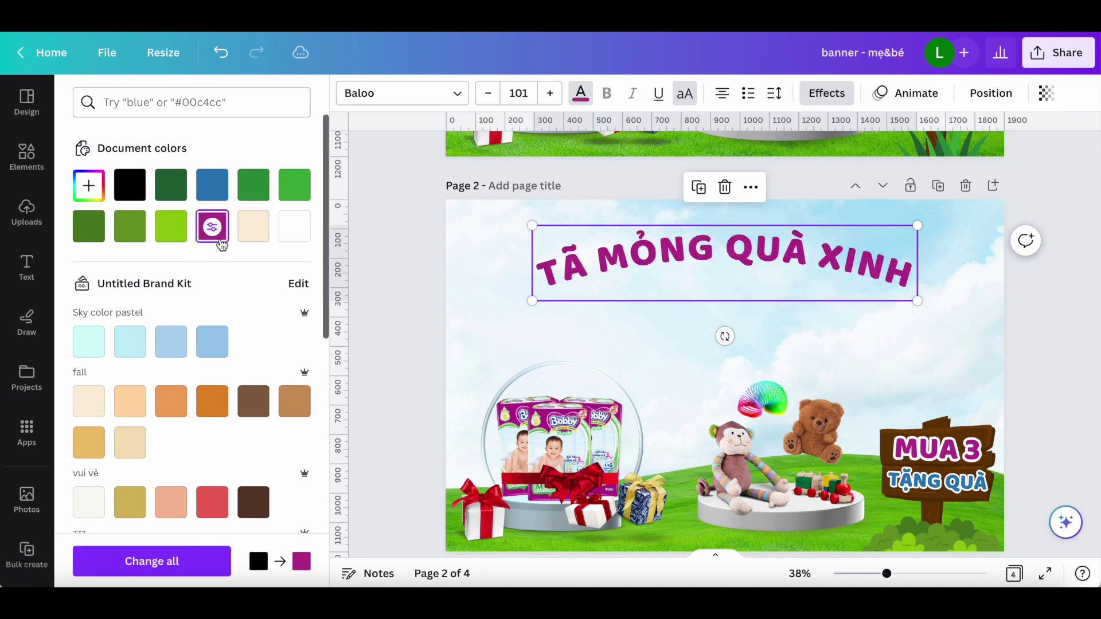
{"action": "left_click", "coordinate": [826, 95]}
{"action": "left_click", "coordinate": [285, 304]}
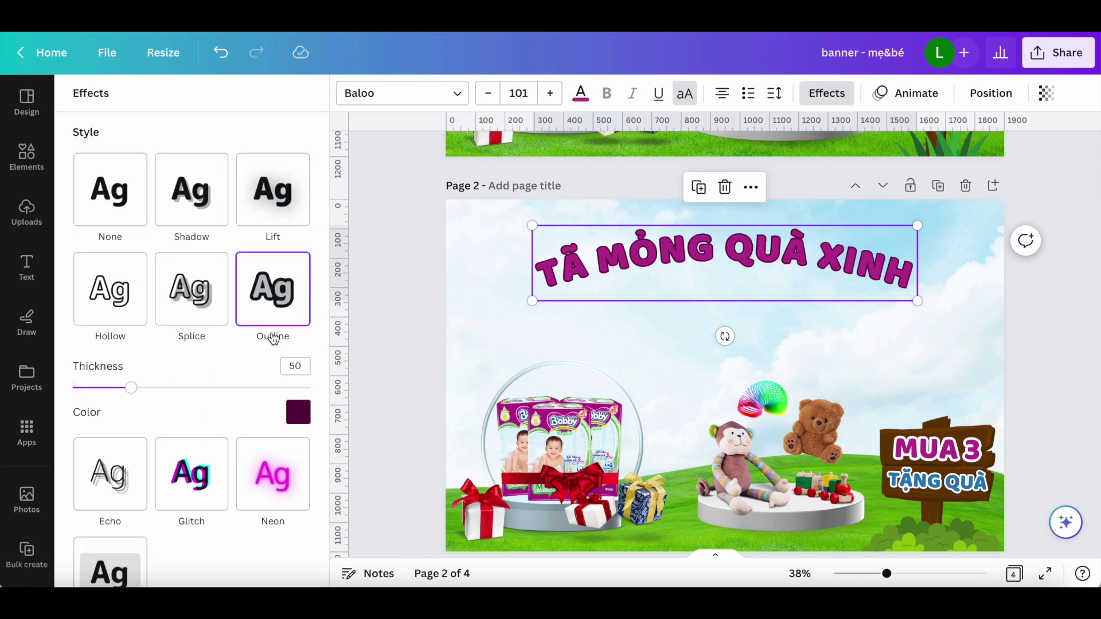
{"action": "scroll", "coordinate": [276, 338], "scroll_direction": "down", "scroll_amount": 1}
{"action": "left_click", "coordinate": [298, 358]}
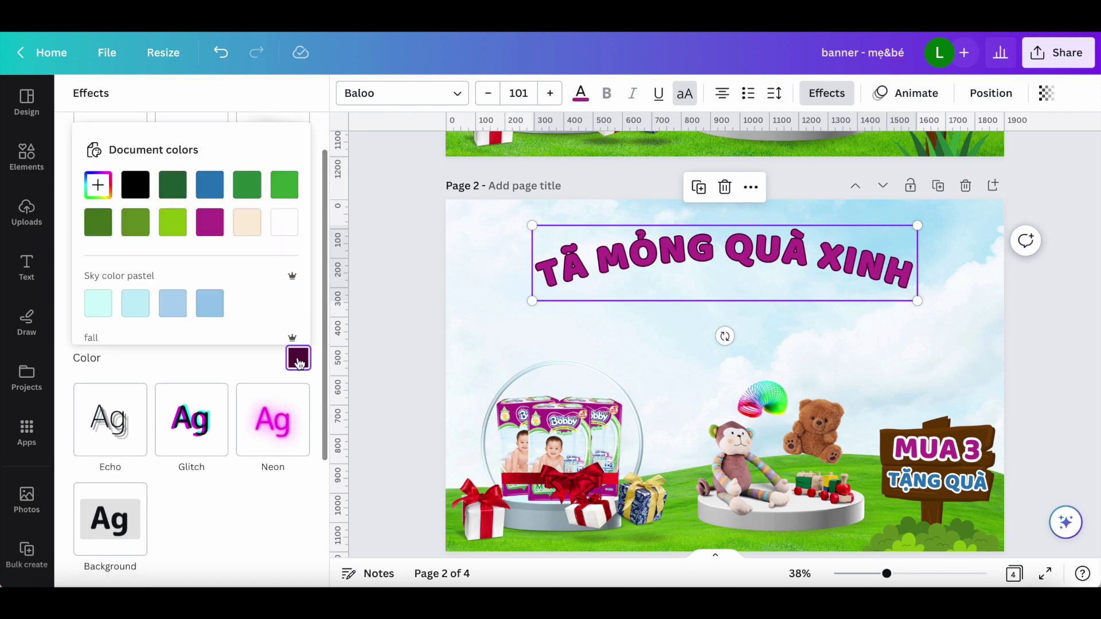
{"action": "left_click", "coordinate": [281, 231]}
{"action": "left_click", "coordinate": [259, 512]}
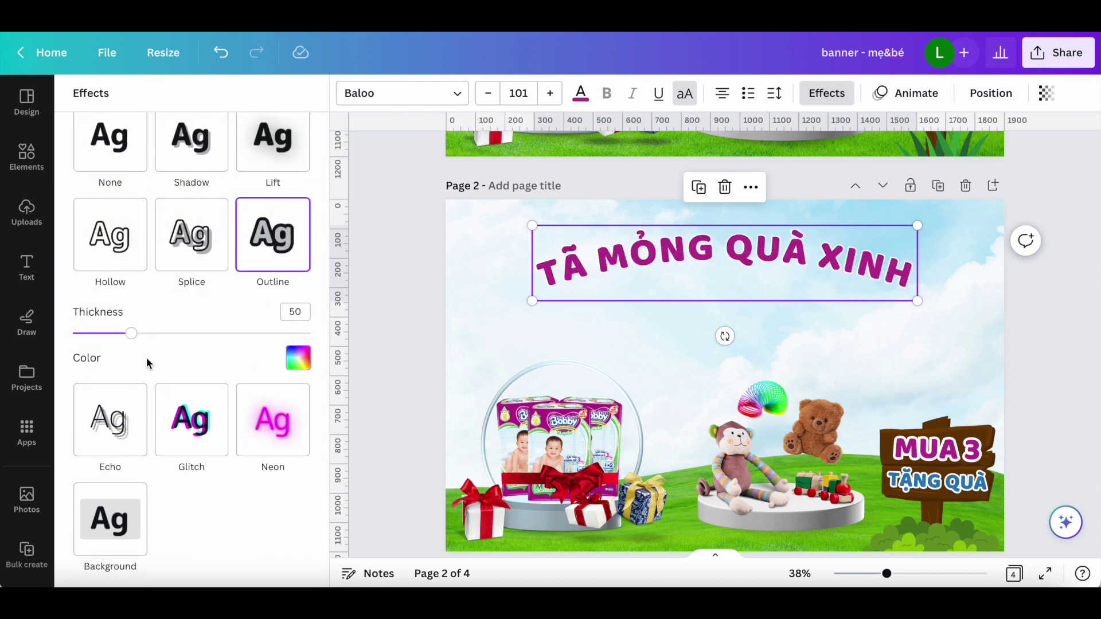
- Increase the thickness of the headline's white outline to 110
{"action": "left_click_drag", "start_coordinate": [162, 333], "coordinate": [185, 331]}
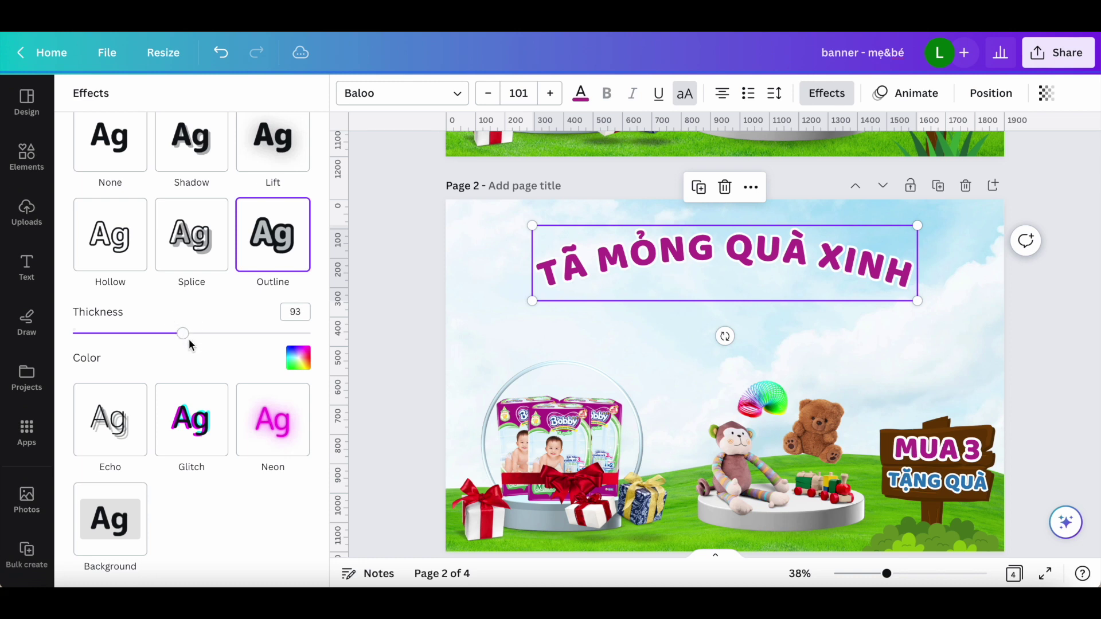
{"action": "mouse_move", "coordinate": [190, 335]}
{"action": "left_mouse_down"}
{"action": "mouse_move", "coordinate": [220, 336]}
{"action": "mouse_move", "coordinate": [205, 337]}
{"action": "left_mouse_up"}
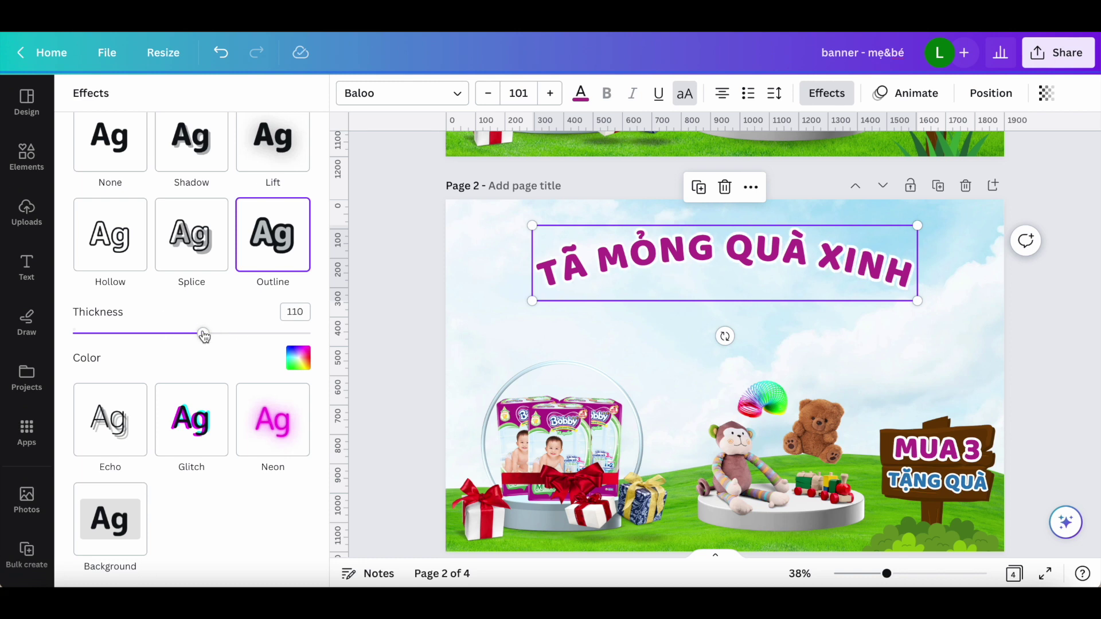
{"action": "key", "text": "Escape"}
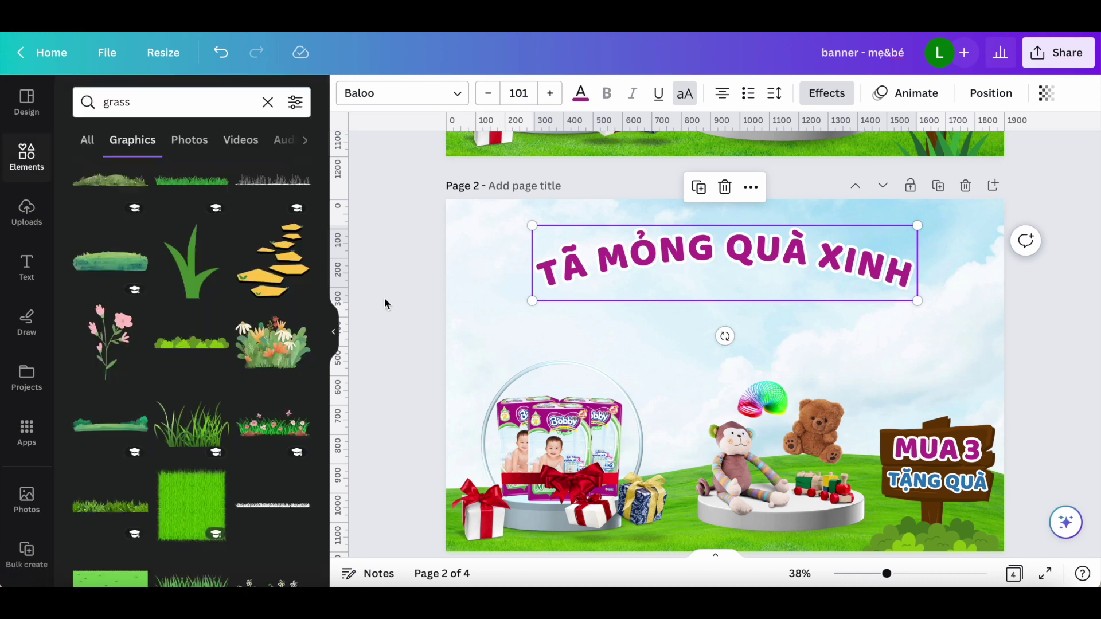
{"action": "key", "text": "Escape"}
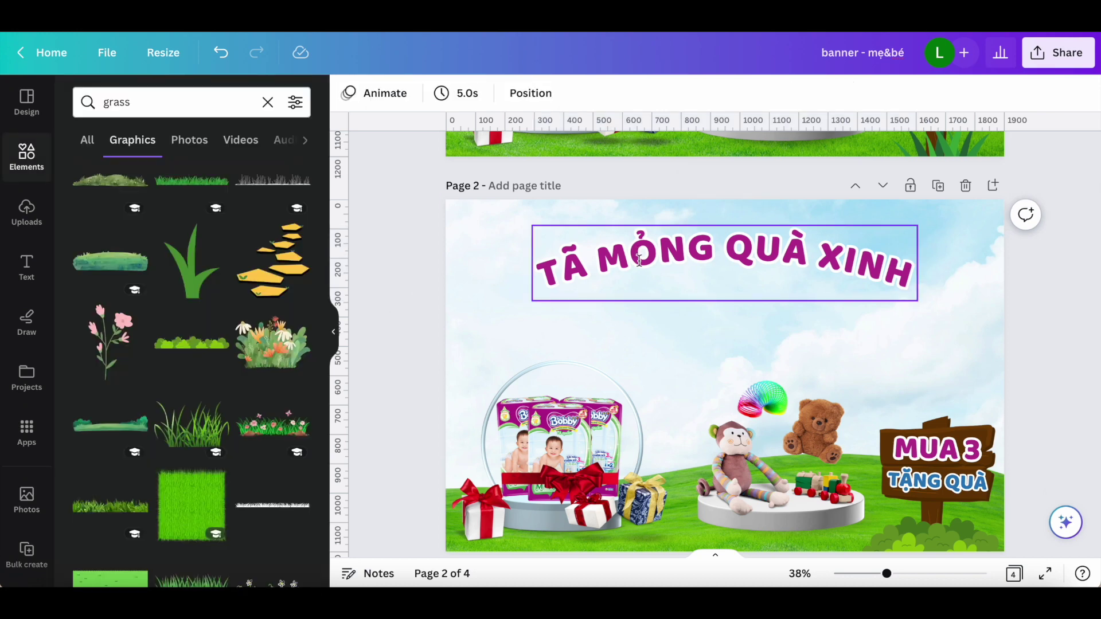
- Copy the curved "TÃ MỎNG QUÀ XINH" headline from page 2 to blank page 3 and place it slightly above the centre
{"action": "scroll", "coordinate": [674, 369], "scroll_direction": "down", "scroll_amount": 5}
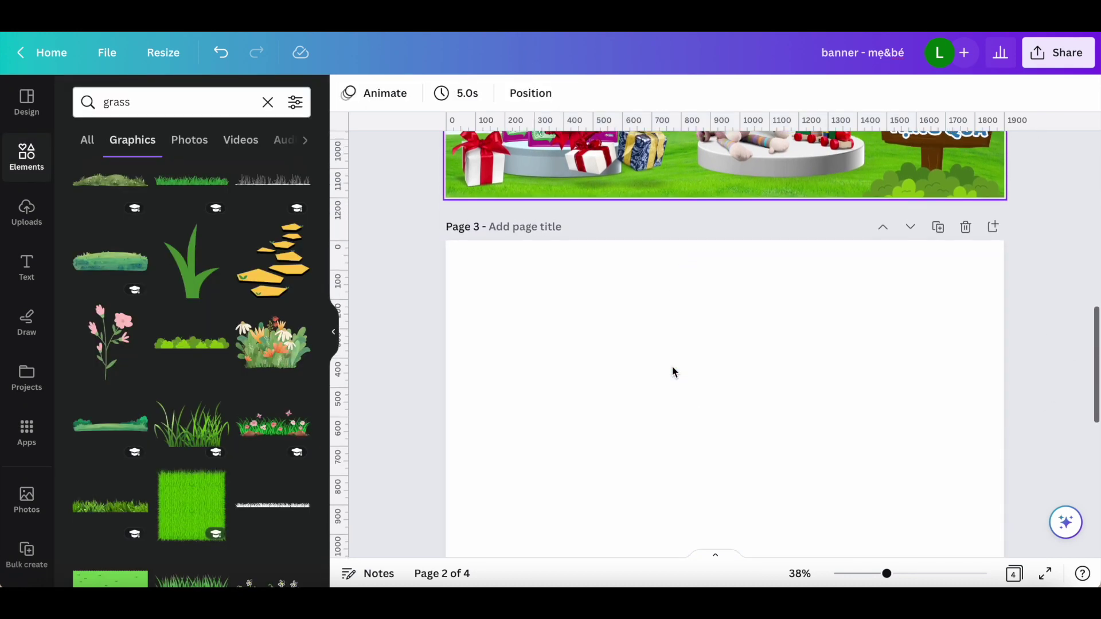
{"action": "scroll", "coordinate": [673, 370], "scroll_direction": "up", "scroll_amount": 5}
{"action": "left_click", "coordinate": [691, 237]}
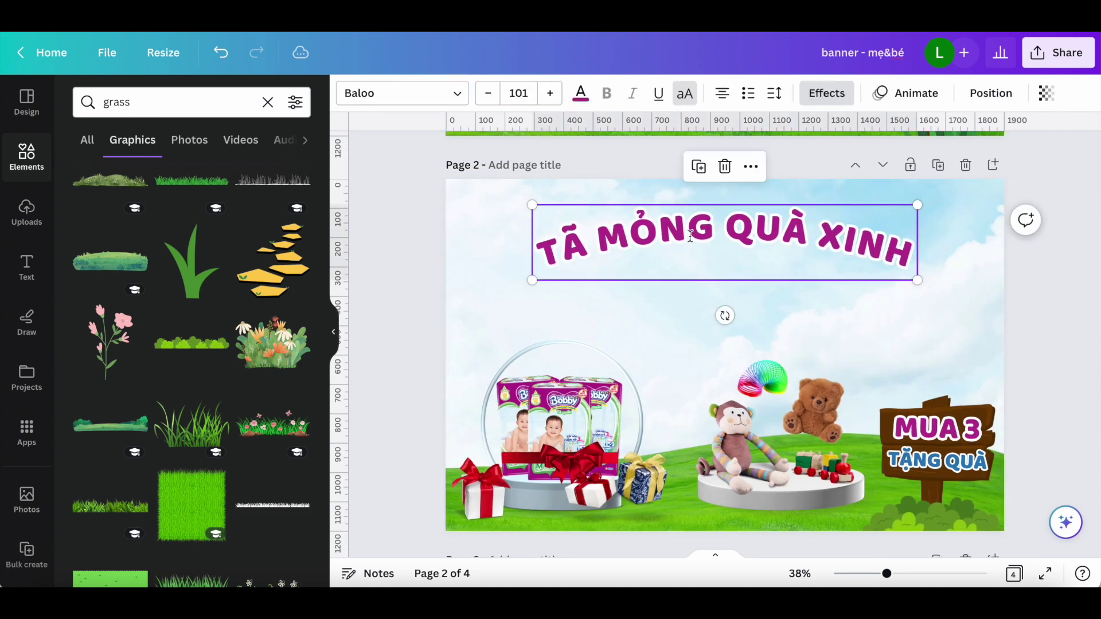
{"action": "scroll", "coordinate": [690, 320], "scroll_direction": "down", "scroll_amount": 5}
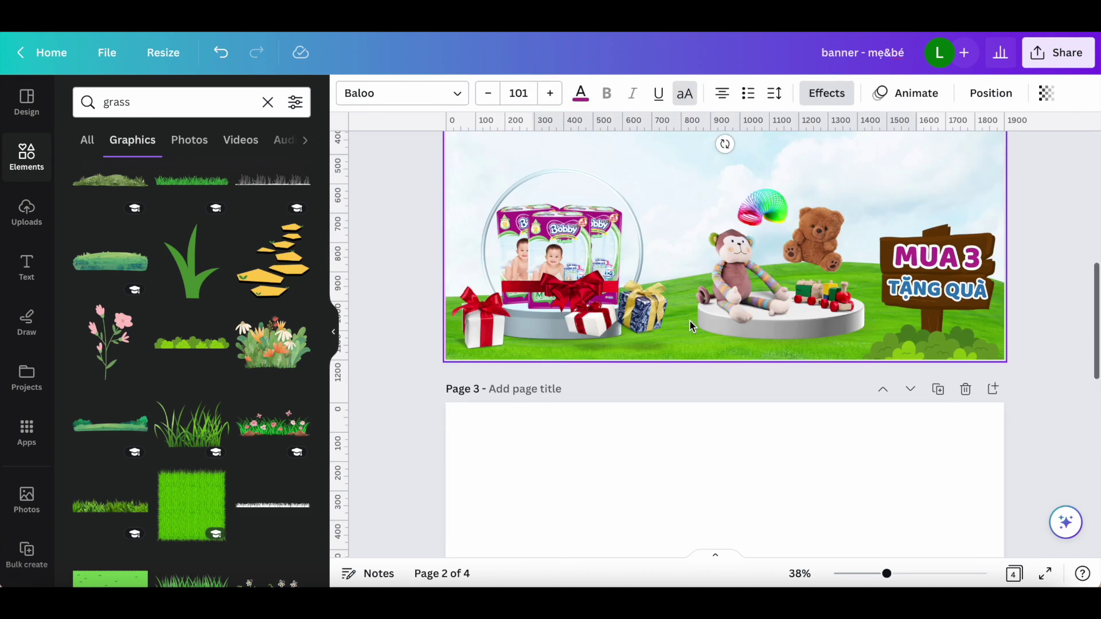
{"action": "left_click", "coordinate": [666, 353]}
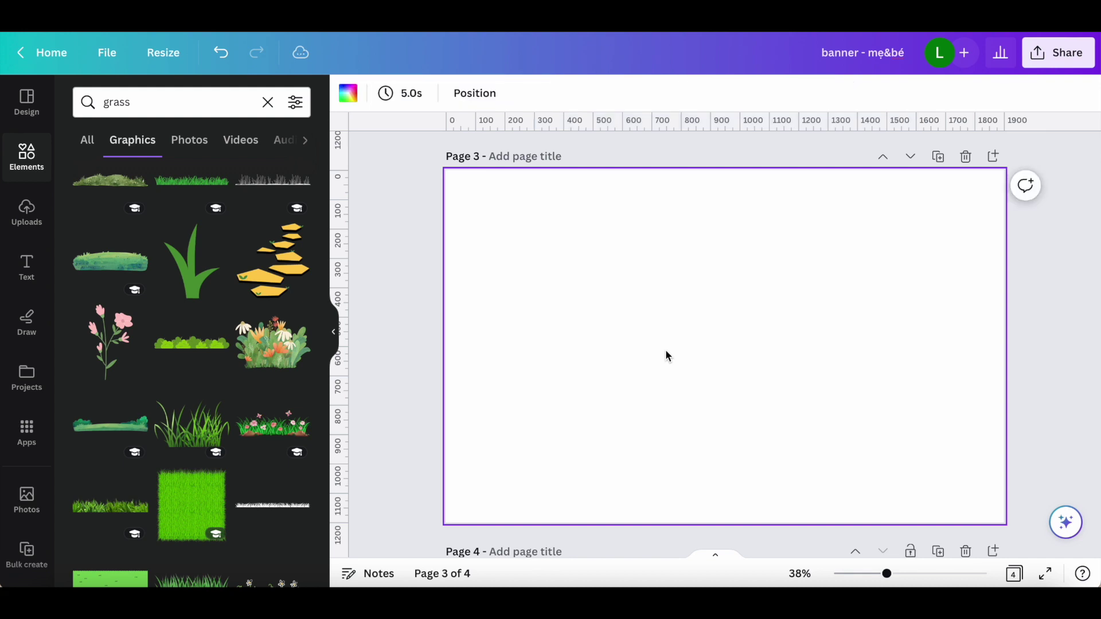
{"action": "type", "text": "TÃ MỎNG QUÀ XINH"}
{"action": "left_click", "coordinate": [683, 371]}
{"action": "left_click_drag", "start_coordinate": [740, 251], "coordinate": [740, 326]}
{"action": "left_click", "coordinate": [508, 237]}
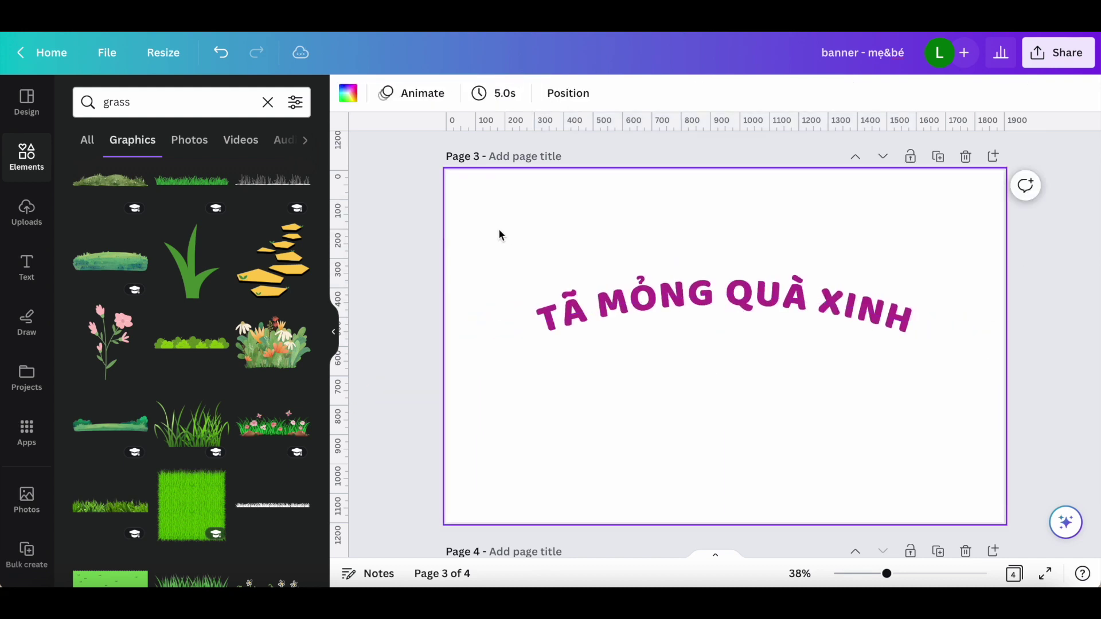
- Capture a screenshot of the white area around the headline on page 3
{"action": "key", "text": "r"}
{"action": "mouse_move", "coordinate": [479, 214]}
{"action": "left_mouse_down"}
{"action": "mouse_move", "coordinate": [835, 363]}
{"action": "mouse_move", "coordinate": [958, 386]}
{"action": "left_mouse_up"}
{"action": "key", "text": "Escape"}
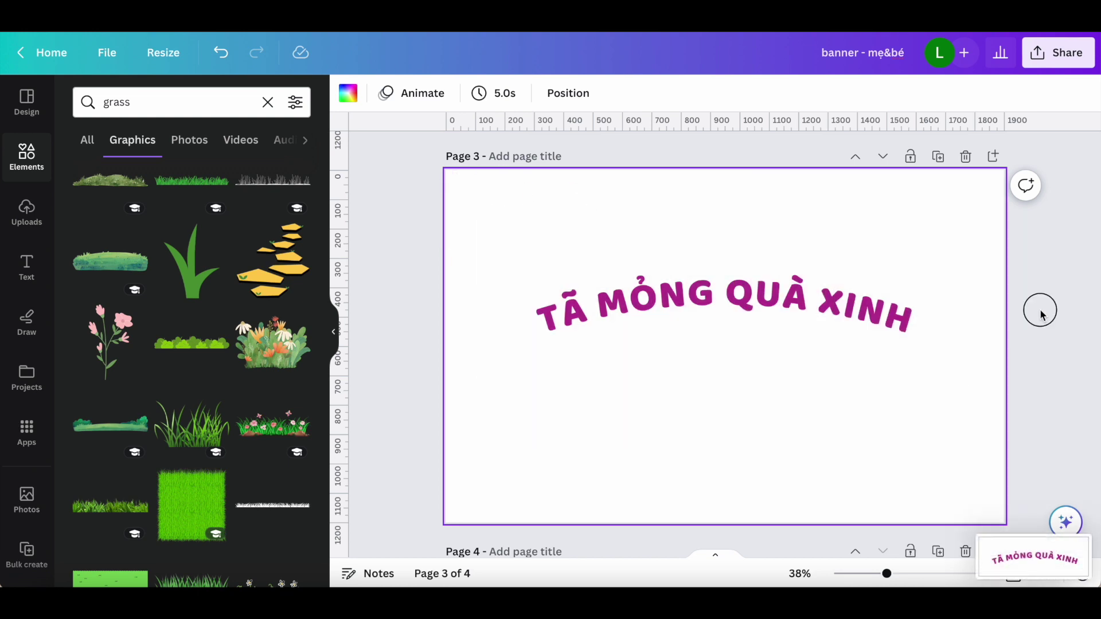
- Set up a PNG download limited to page 3
{"action": "left_click", "coordinate": [1071, 55]}
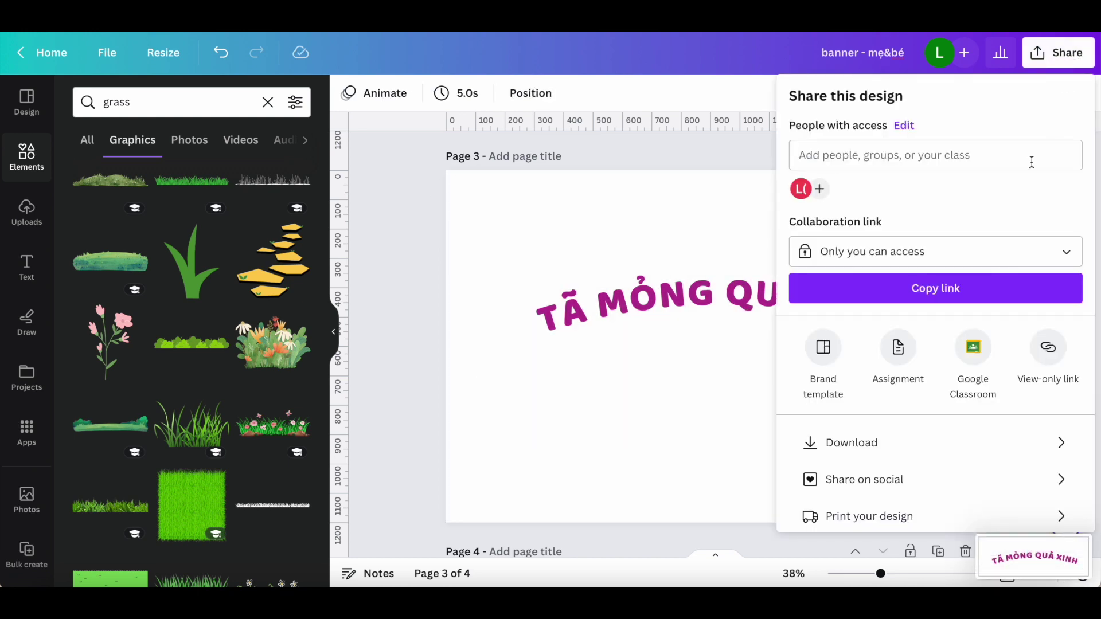
{"action": "left_click", "coordinate": [974, 447]}
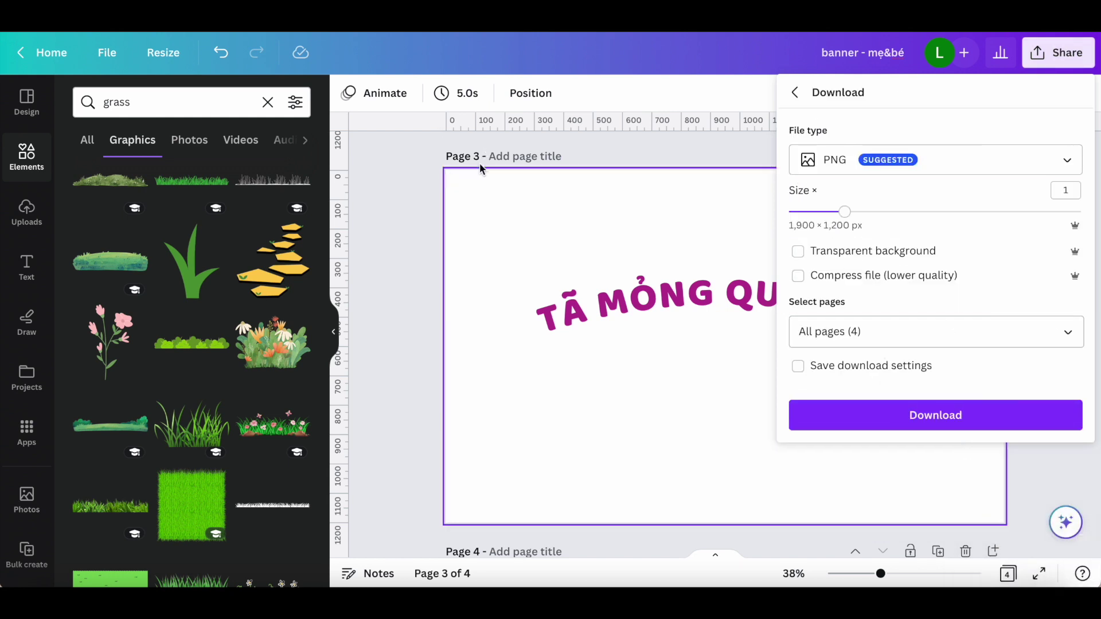
{"action": "left_click", "coordinate": [900, 336]}
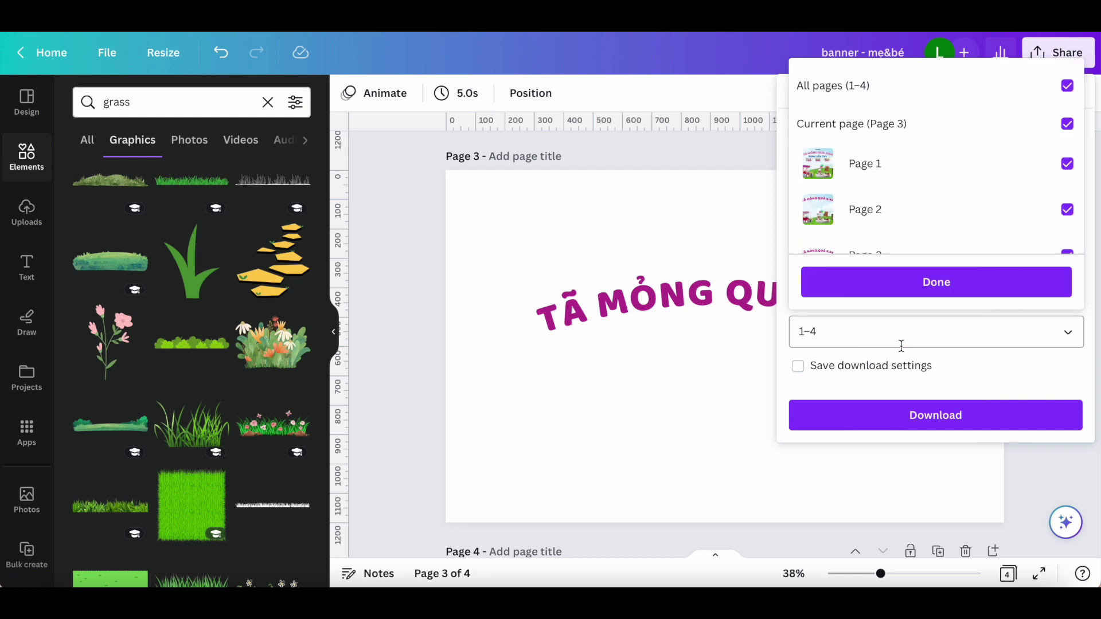
{"action": "type", "text": "3"}
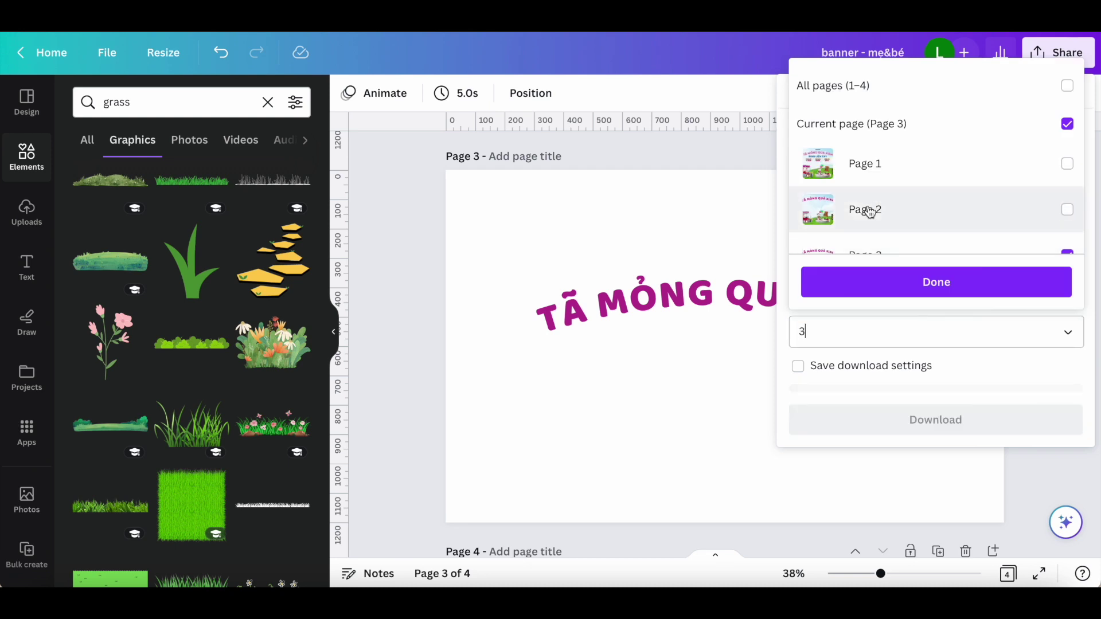
{"action": "scroll", "coordinate": [941, 187], "scroll_direction": "down", "scroll_amount": 2}
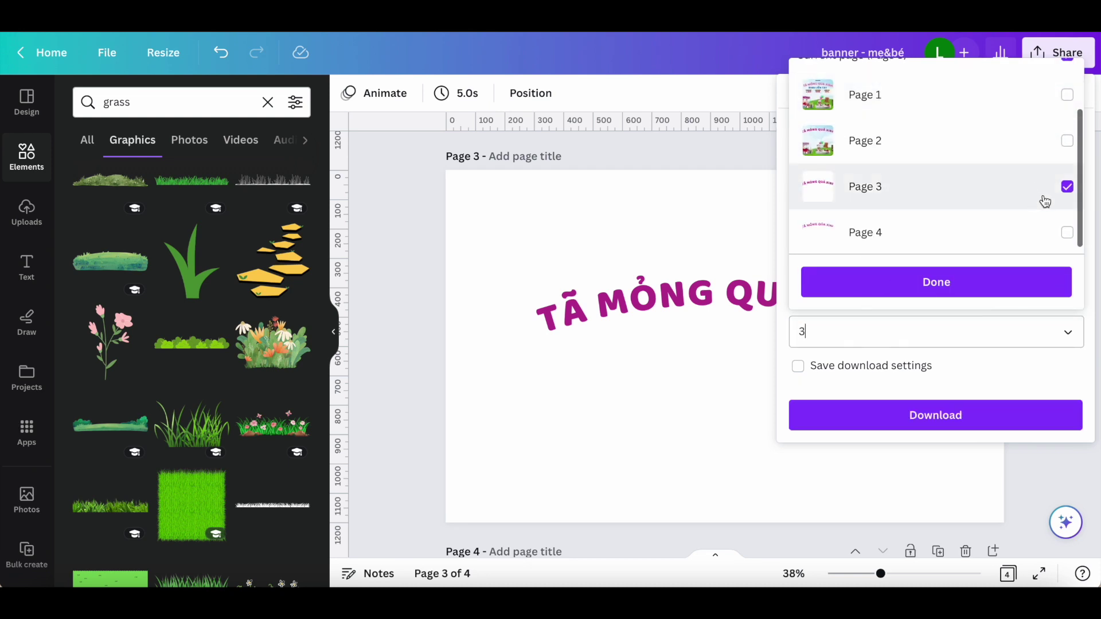
{"action": "left_click", "coordinate": [936, 282]}
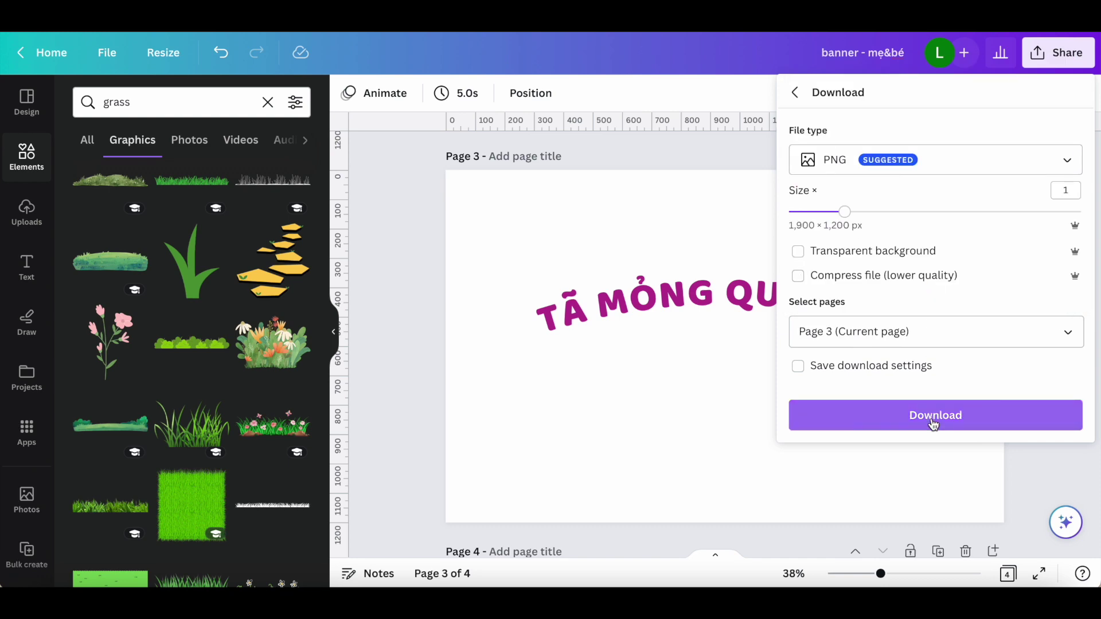
{"action": "left_click", "coordinate": [817, 418]}
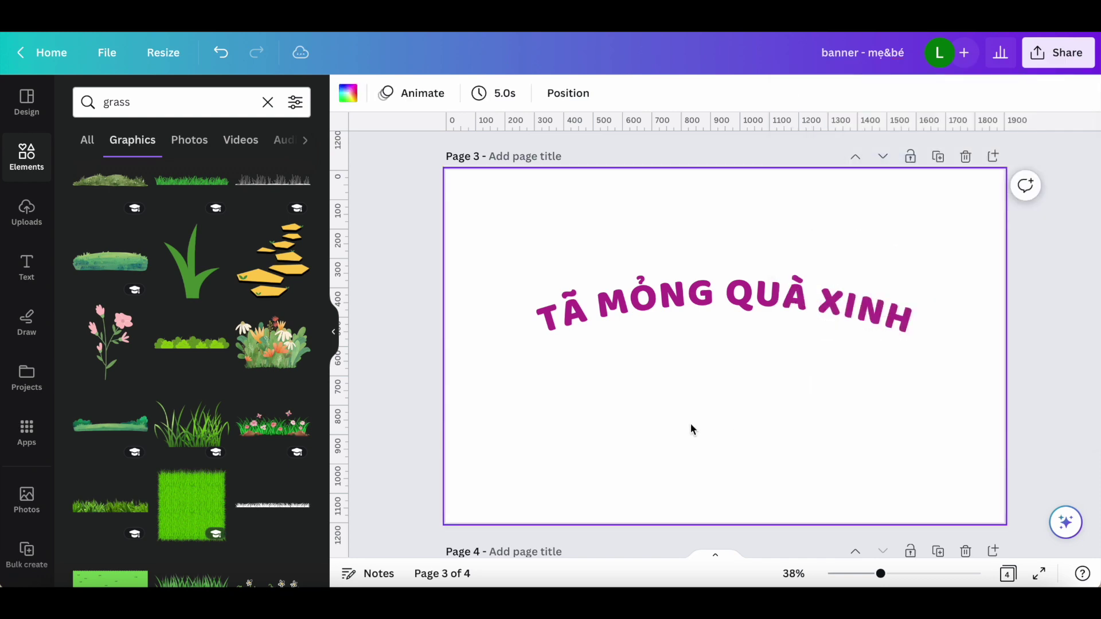
- Upload the headline screenshot from the desktop and place it on page 2 below the curved headline
{"action": "scroll", "coordinate": [690, 422], "scroll_direction": "up", "scroll_amount": 5}
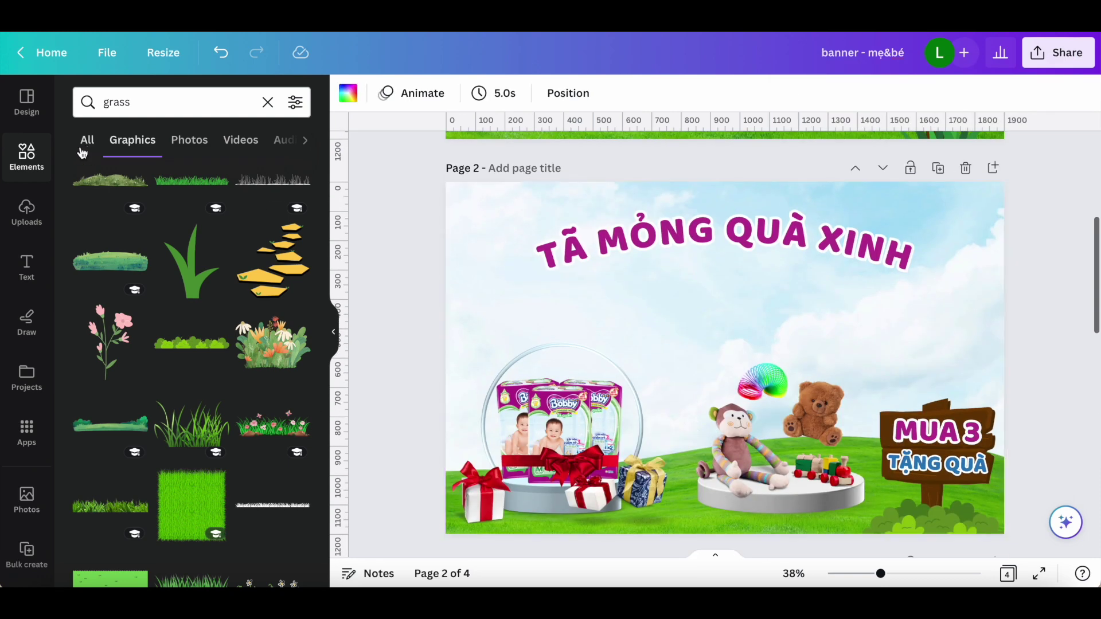
{"action": "left_click", "coordinate": [26, 212]}
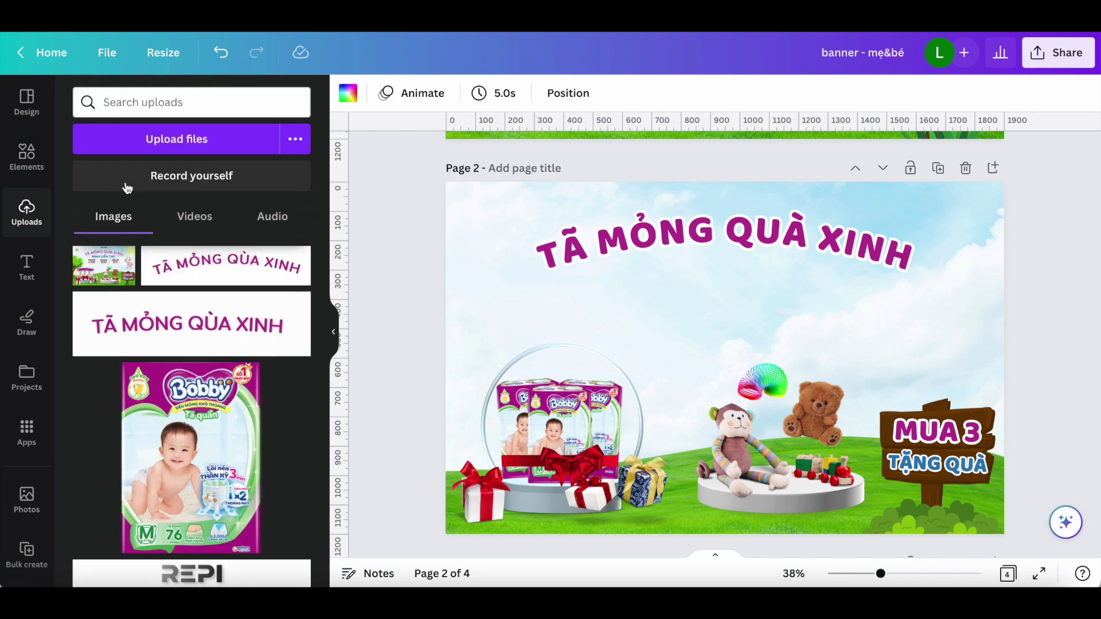
{"action": "left_click", "coordinate": [221, 145]}
{"action": "scroll", "coordinate": [598, 342], "scroll_direction": "down", "scroll_amount": 20}
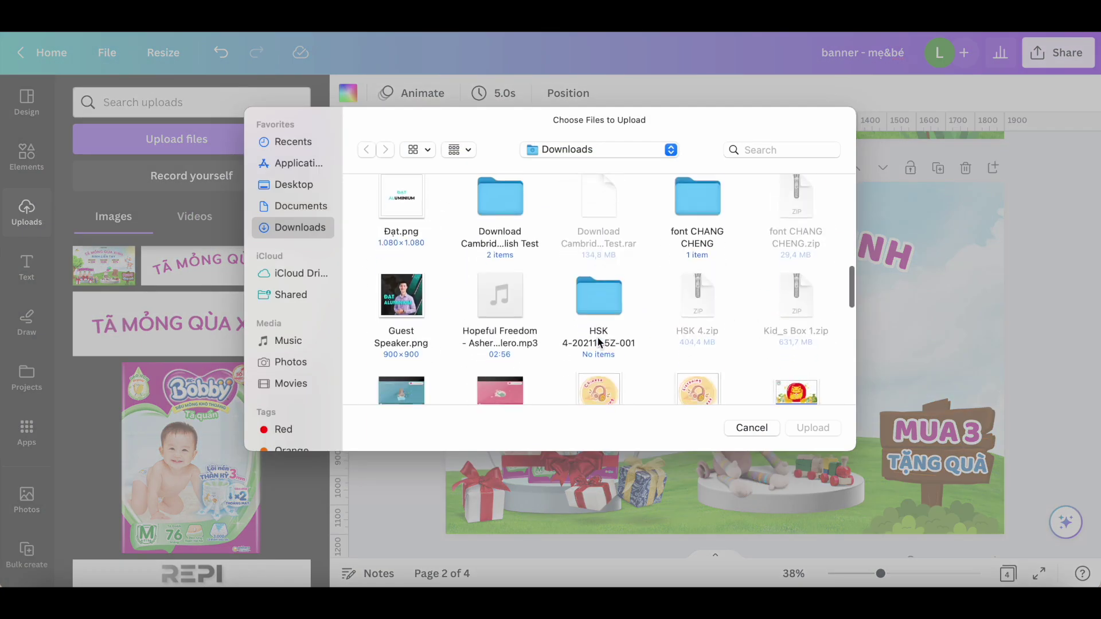
{"action": "scroll", "coordinate": [662, 332], "scroll_direction": "down", "scroll_amount": 2}
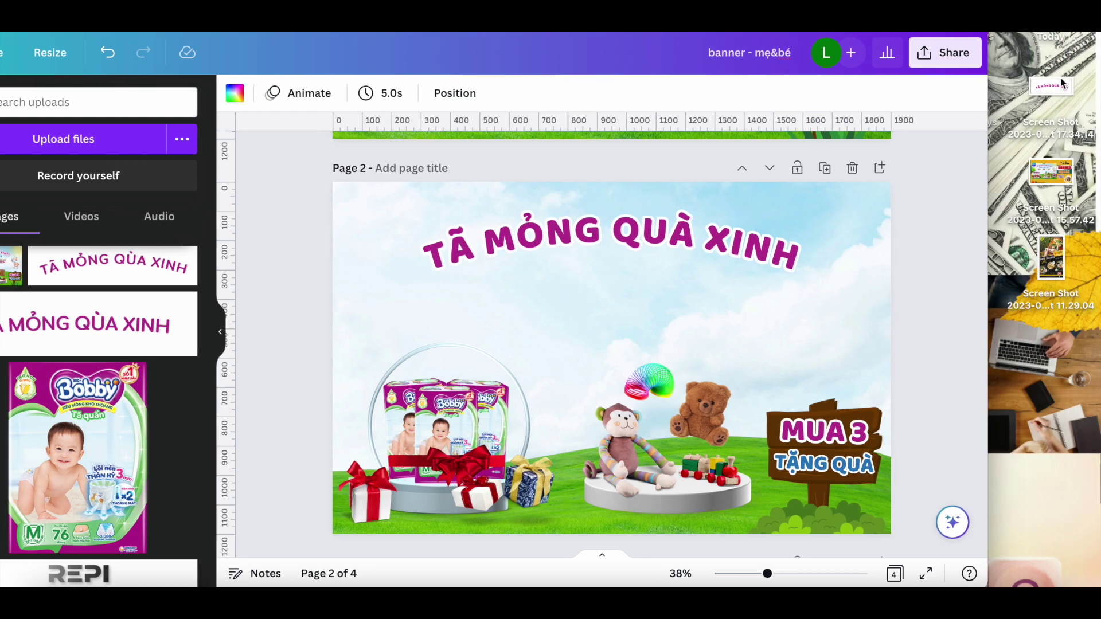
{"action": "left_click_drag", "start_coordinate": [1052, 92], "coordinate": [714, 291]}
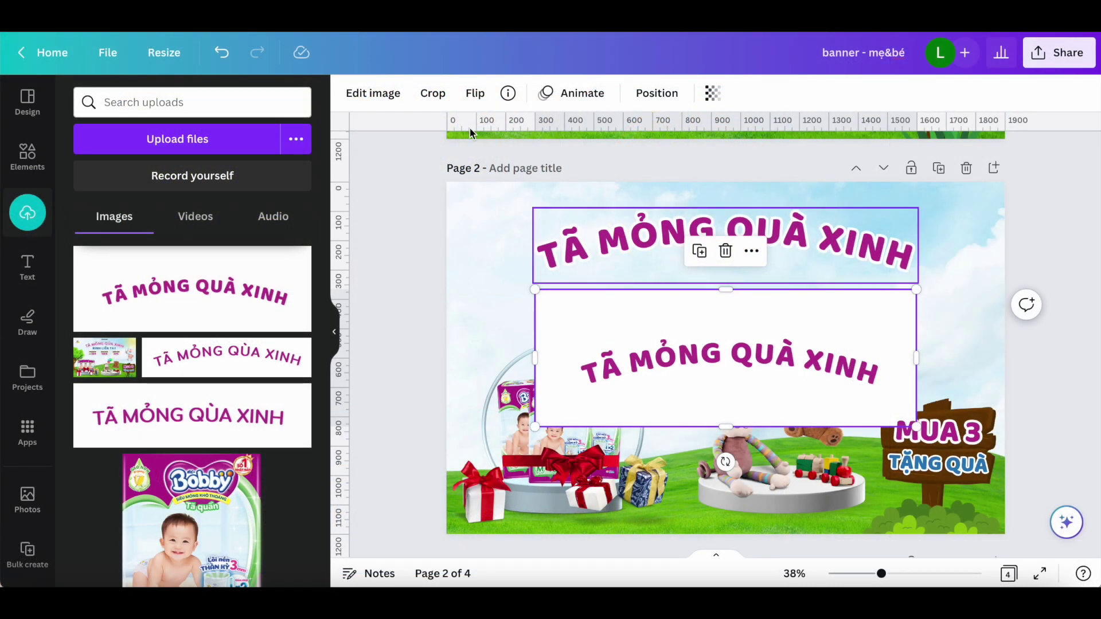
- Remove the white background from the placed headline screenshot with Background Remover
{"action": "left_click", "coordinate": [374, 94]}
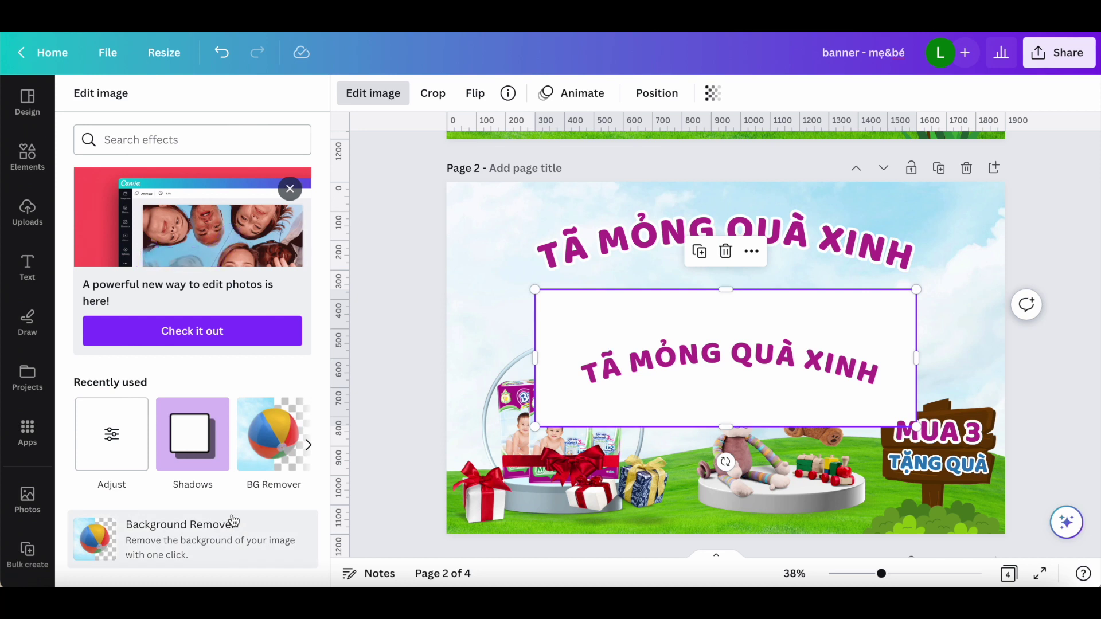
{"action": "scroll", "coordinate": [280, 453], "scroll_direction": "down", "scroll_amount": 1}
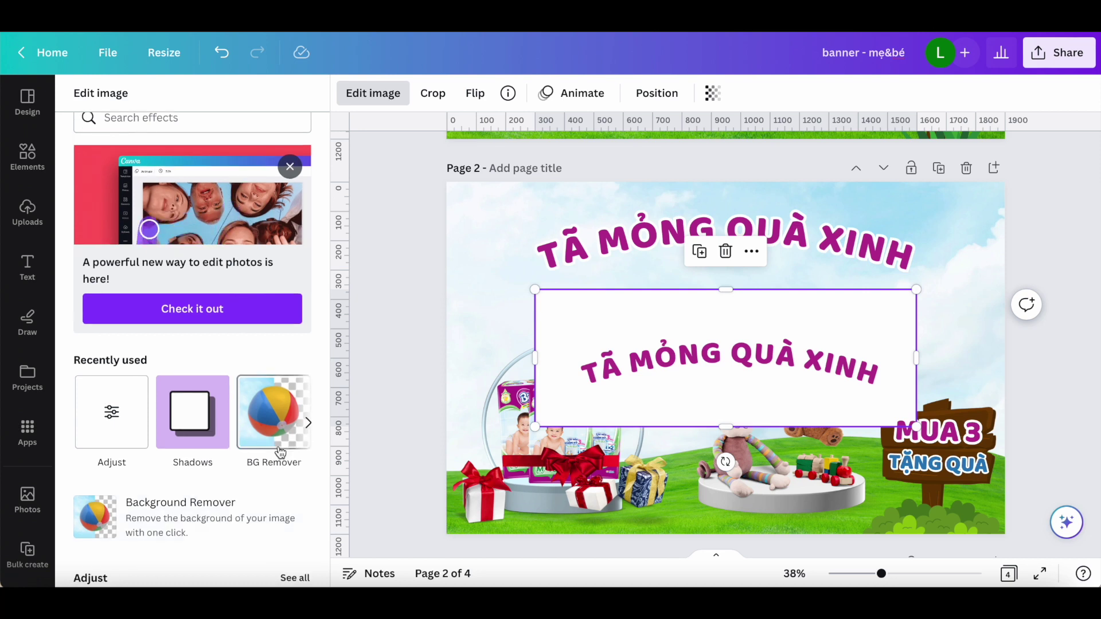
{"action": "scroll", "coordinate": [281, 453], "scroll_direction": "up", "scroll_amount": 1}
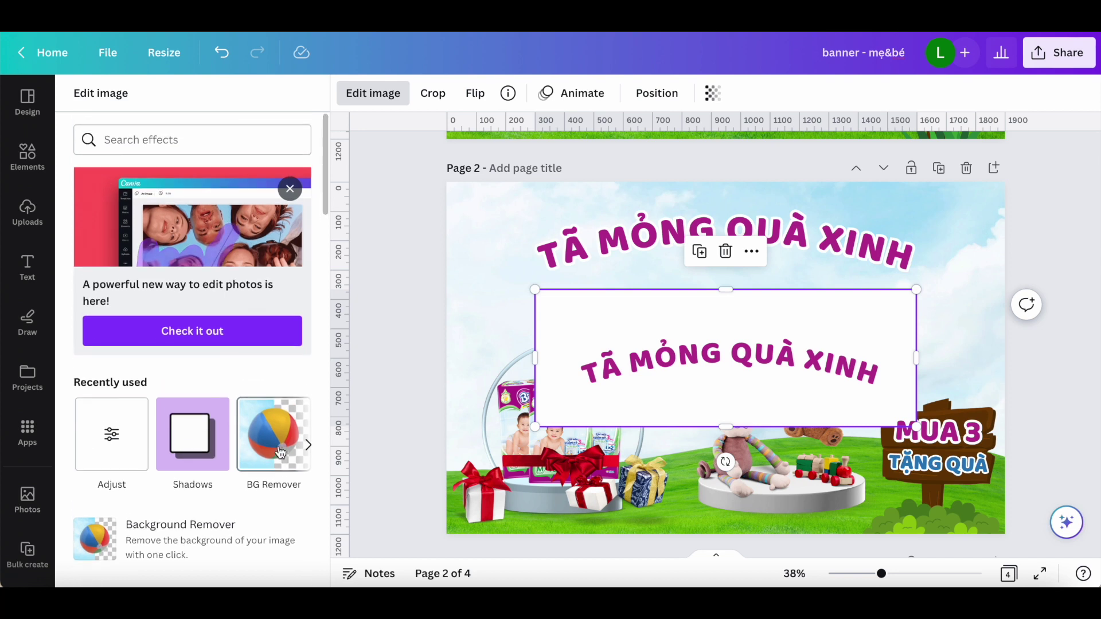
{"action": "scroll", "coordinate": [281, 453], "scroll_direction": "down", "scroll_amount": 1}
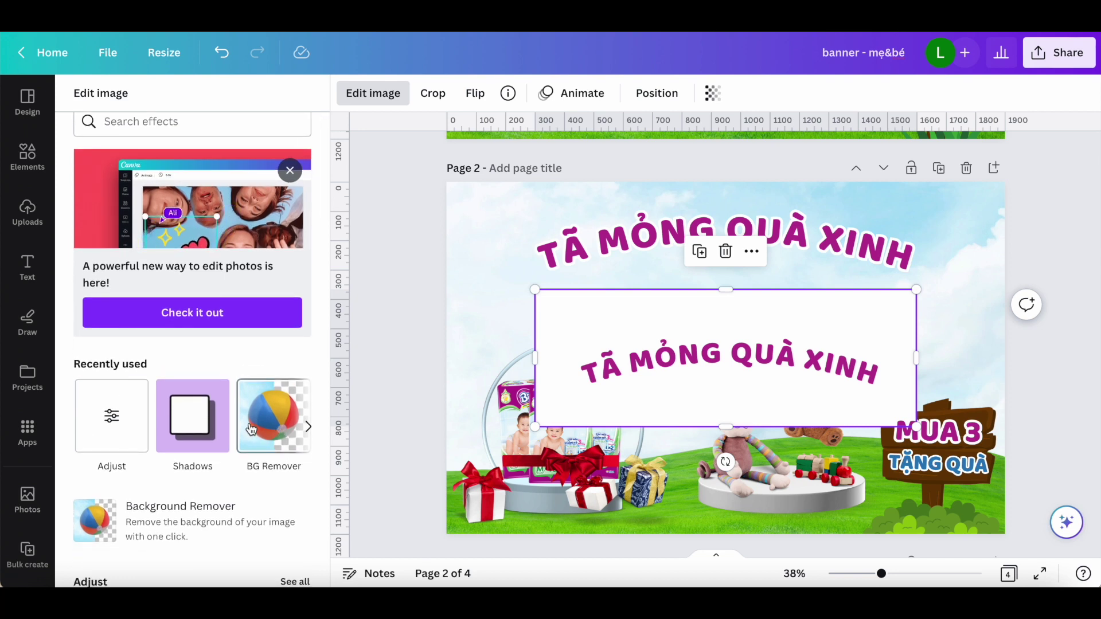
{"action": "left_click", "coordinate": [271, 434]}
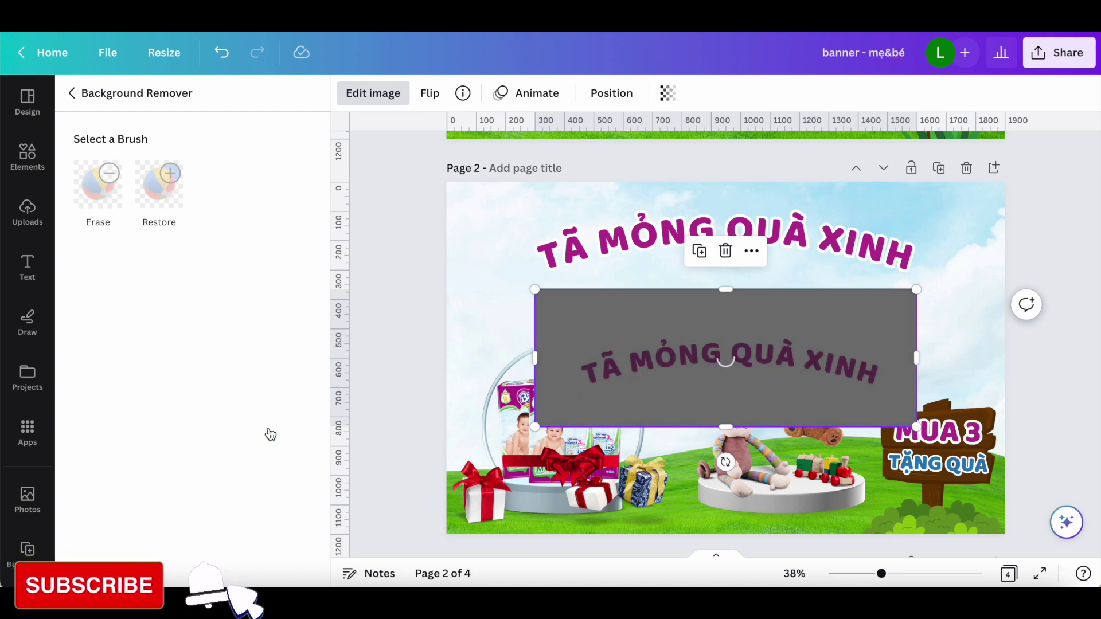
{"action": "left_click", "coordinate": [428, 389]}
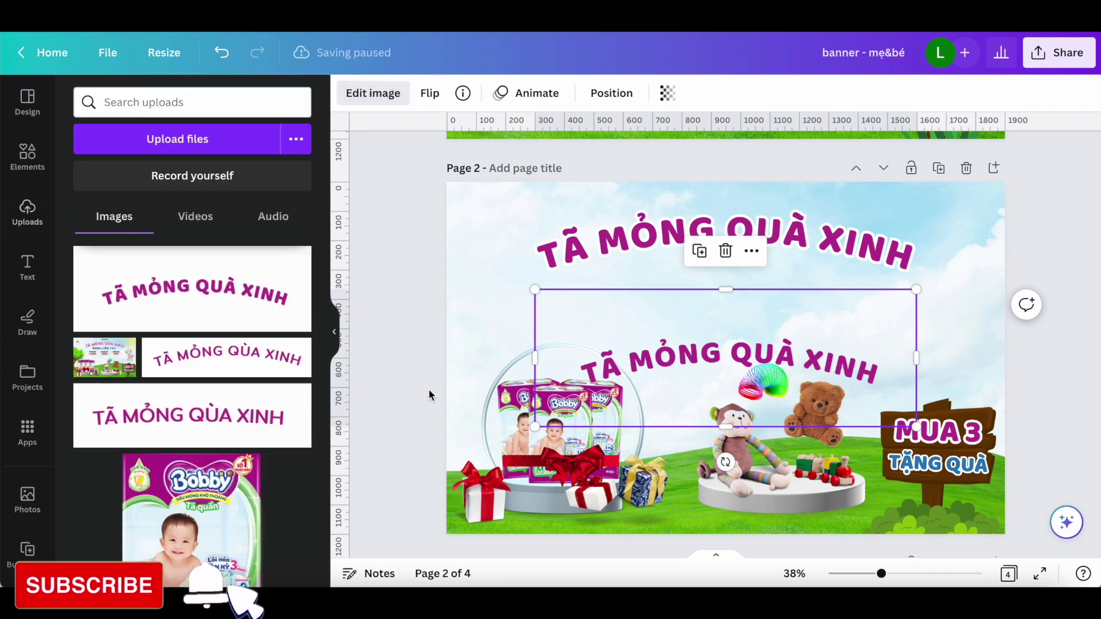
- Add a Glow shadow to the headline image without background and open the effect's settings
{"action": "left_click", "coordinate": [672, 375]}
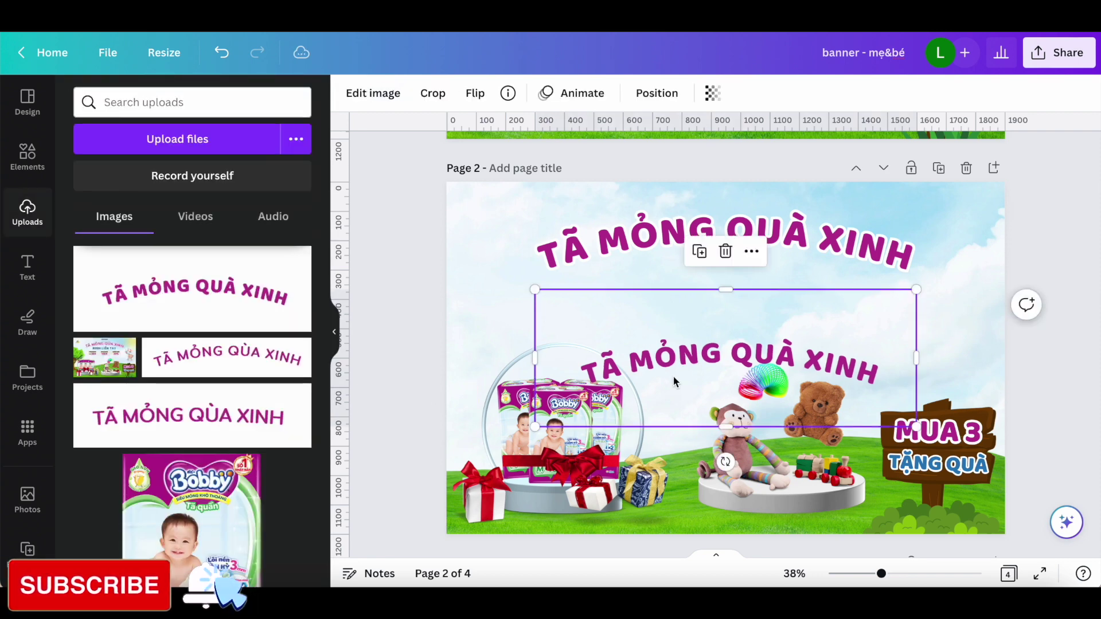
{"action": "left_click", "coordinate": [391, 101]}
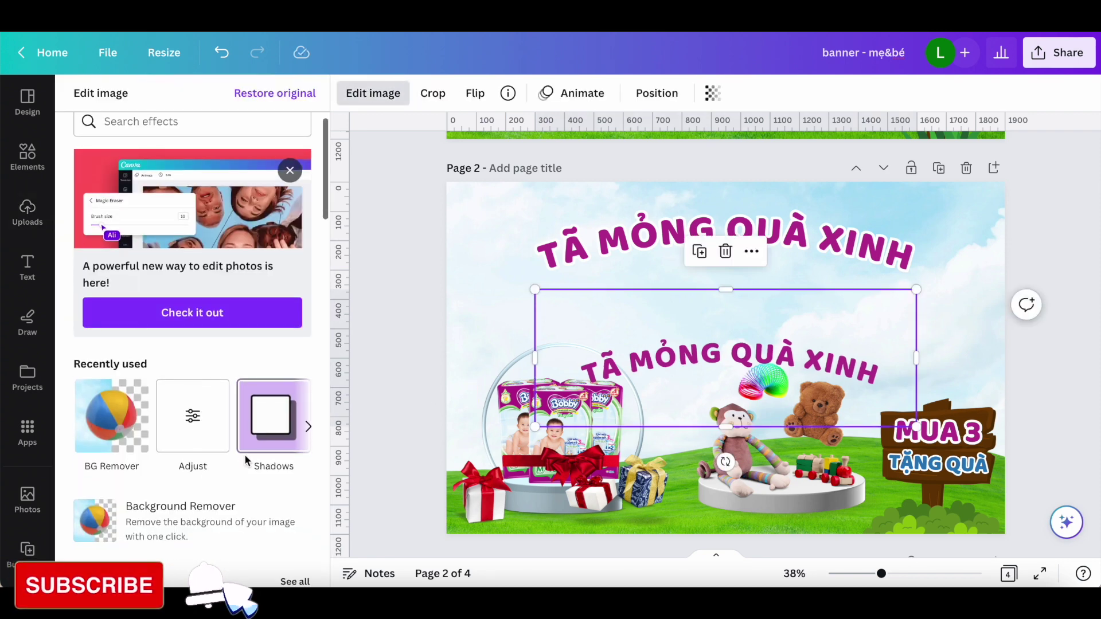
{"action": "left_click", "coordinate": [260, 415]}
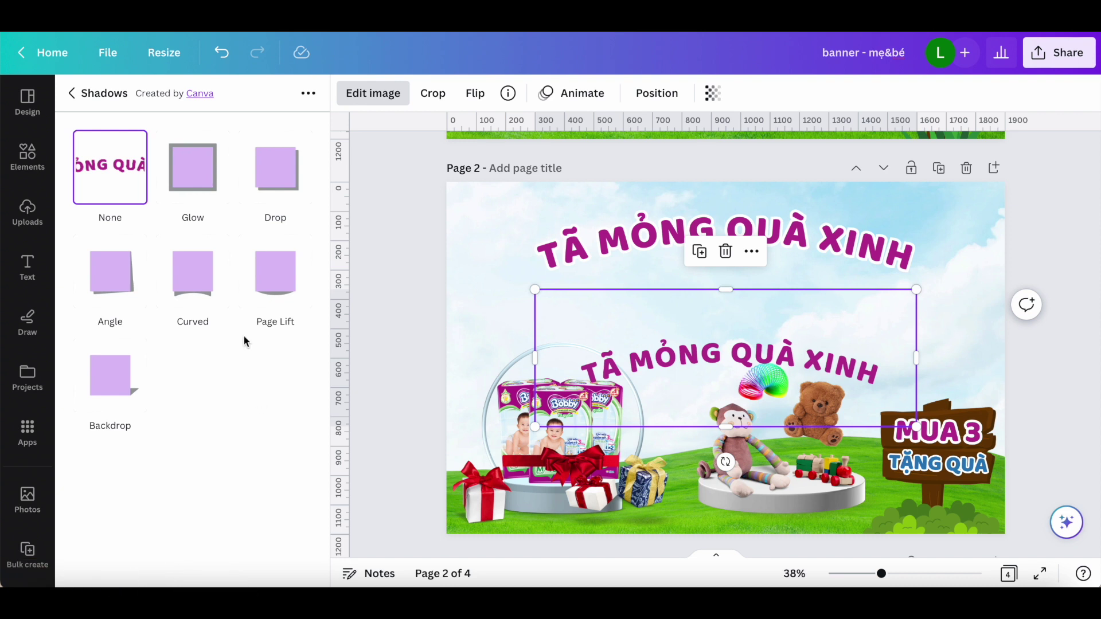
{"action": "left_click", "coordinate": [203, 189]}
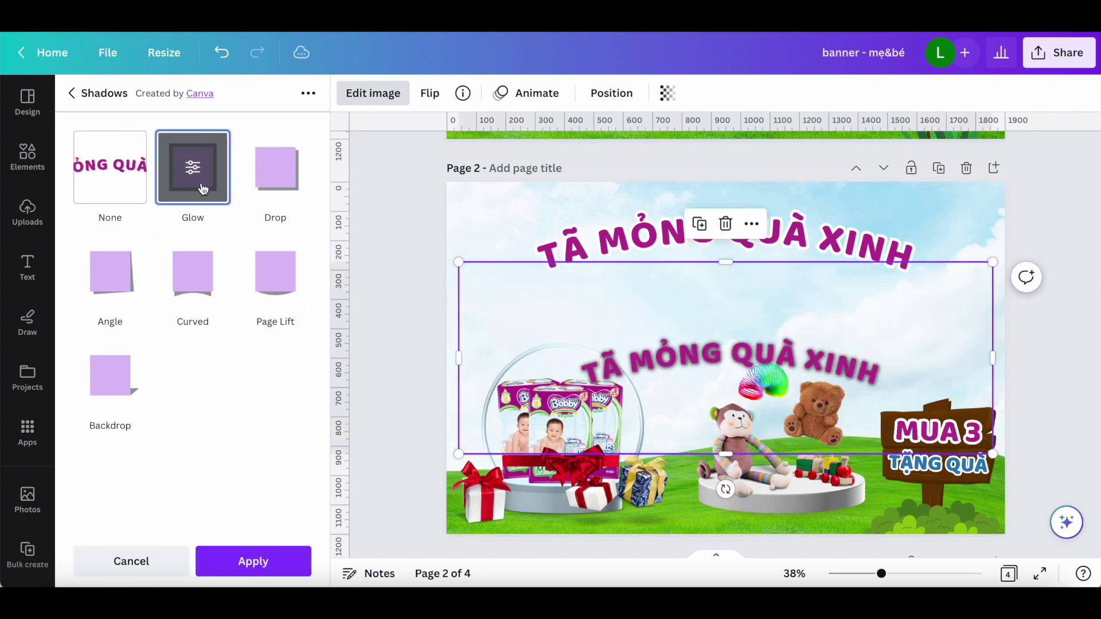
{"action": "left_click", "coordinate": [203, 189]}
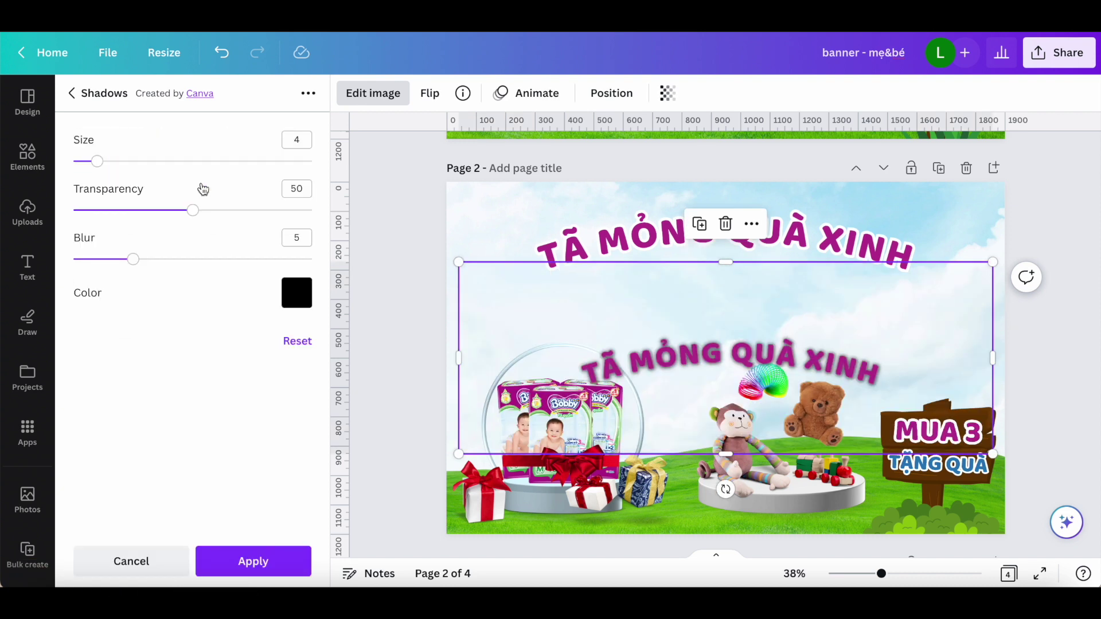
- Set the glow to blur 0, transparency 100, size 10 and white colour to form a white outline around the letters
{"action": "left_click_drag", "start_coordinate": [136, 261], "coordinate": [50, 249]}
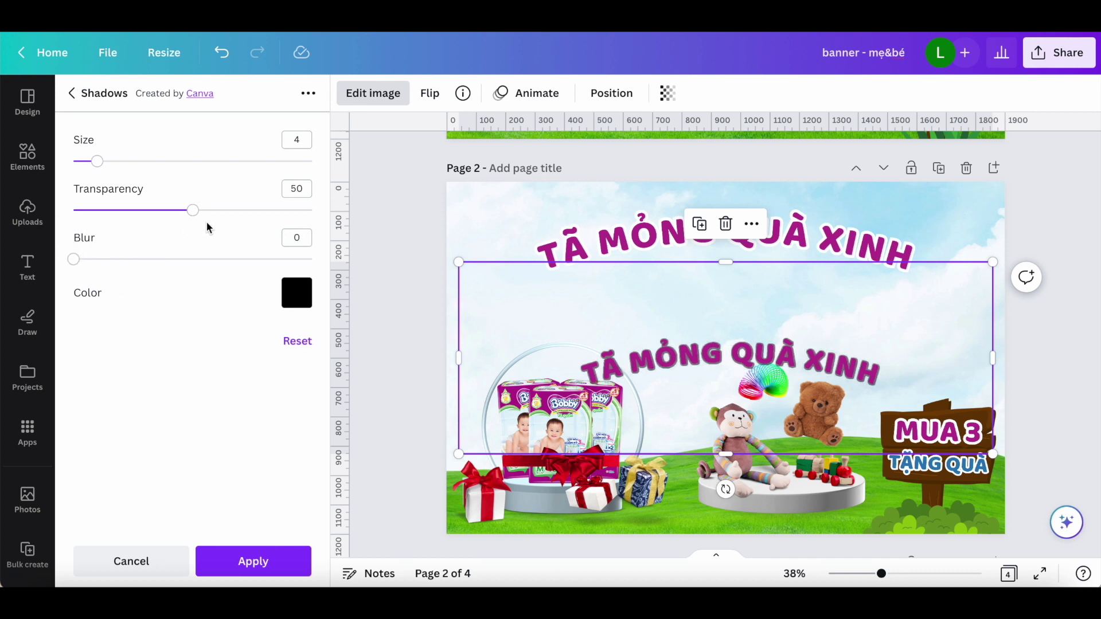
{"action": "left_click_drag", "start_coordinate": [195, 214], "coordinate": [330, 223]}
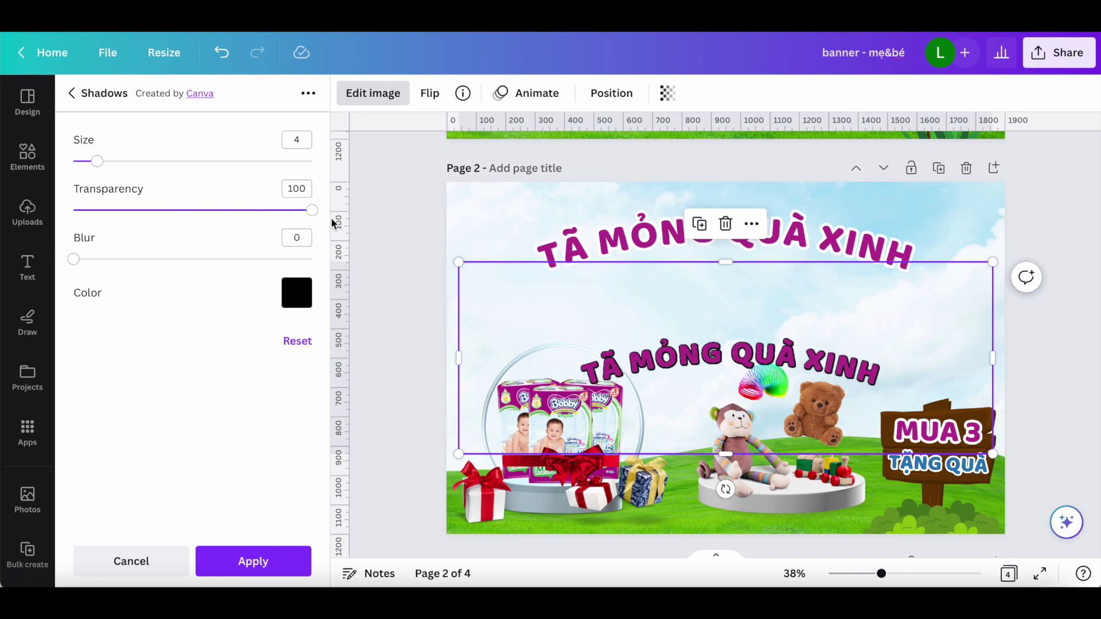
{"action": "left_click_drag", "start_coordinate": [108, 166], "coordinate": [134, 166]}
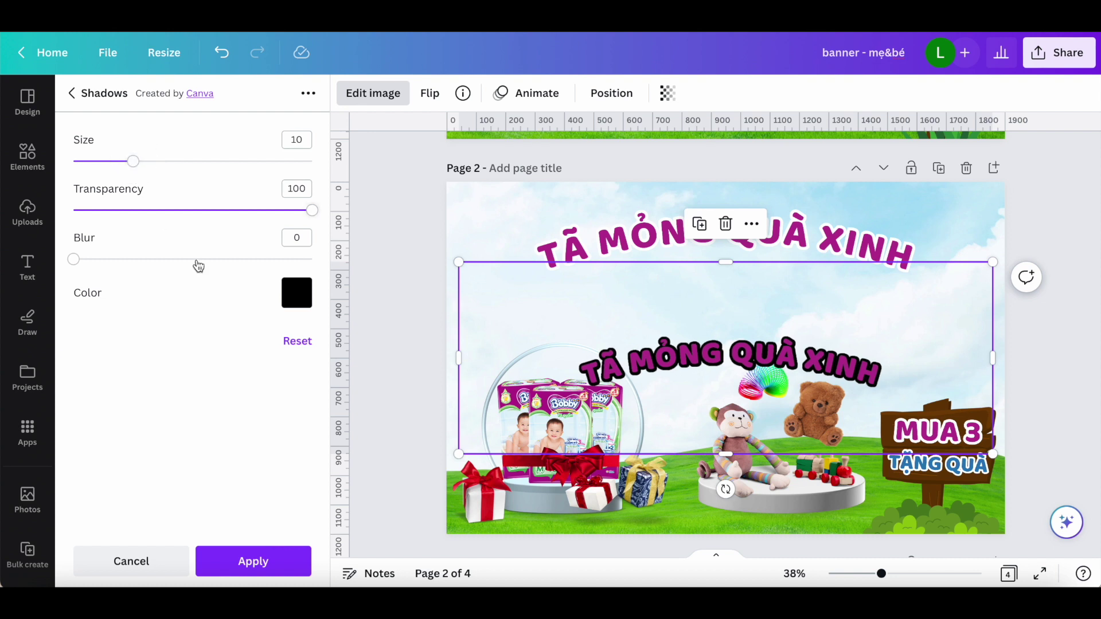
{"action": "left_click", "coordinate": [298, 293]}
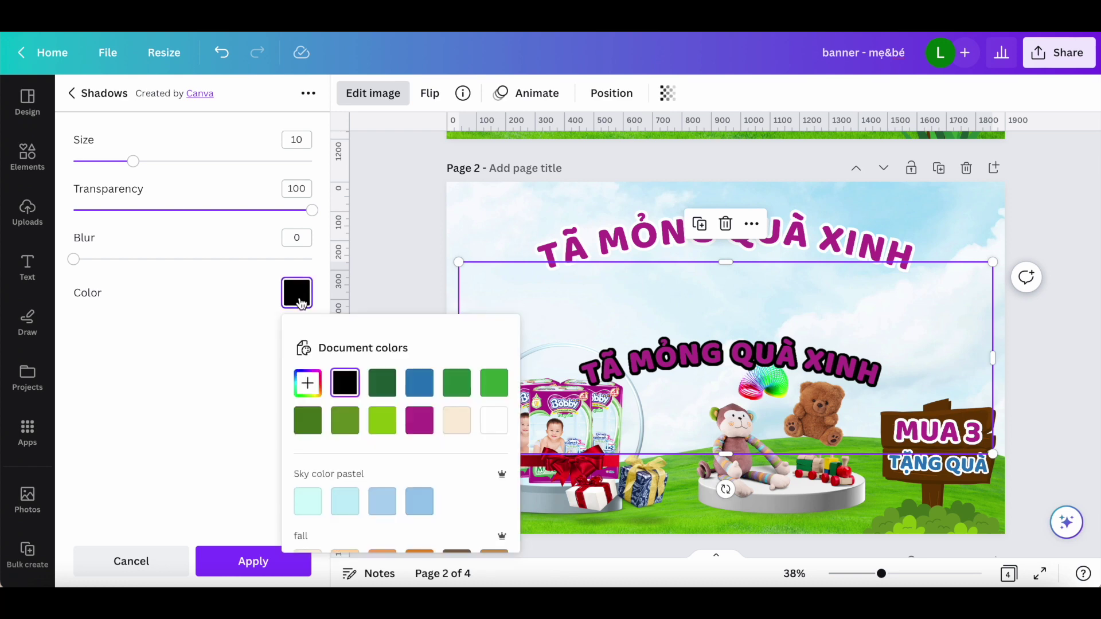
{"action": "left_click", "coordinate": [494, 422]}
{"action": "left_click", "coordinate": [408, 203]}
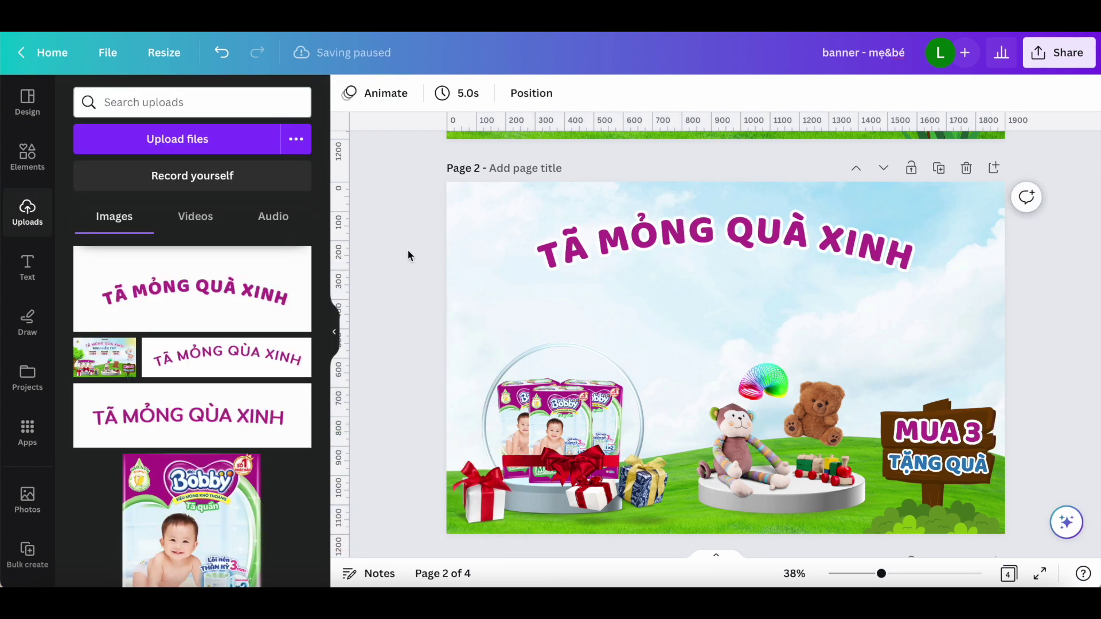
- Enlarge the outlined headline image to roughly the original headline's width and place it directly beneath that headline
{"action": "left_click", "coordinate": [669, 366]}
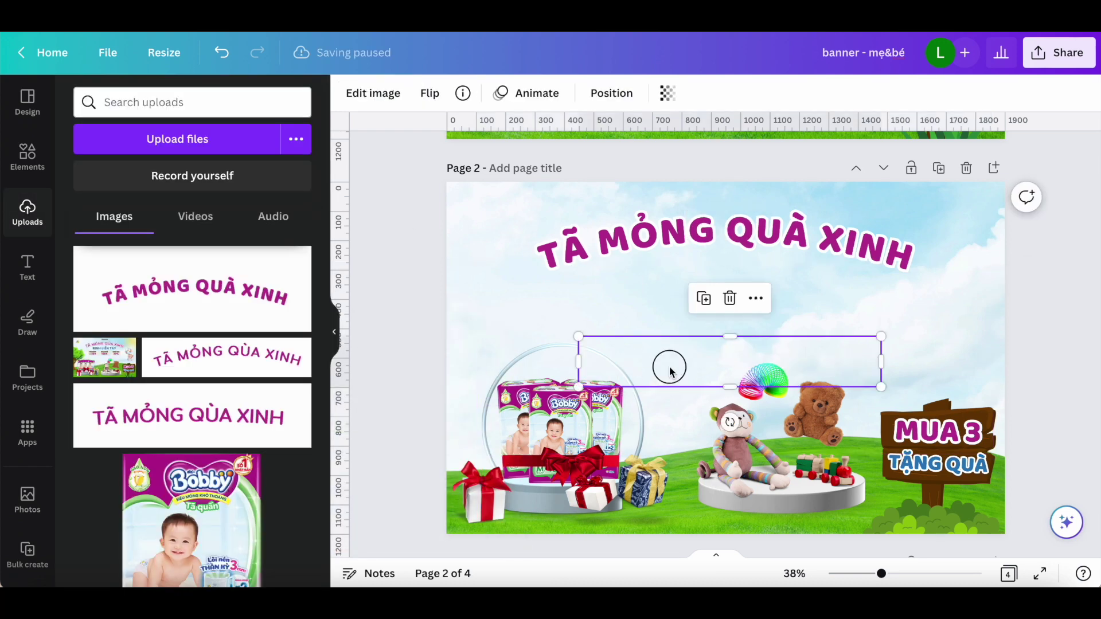
{"action": "left_click_drag", "start_coordinate": [669, 366], "coordinate": [660, 306]}
{"action": "left_click_drag", "start_coordinate": [575, 333], "coordinate": [487, 348]}
{"action": "left_click_drag", "start_coordinate": [696, 312], "coordinate": [739, 300]}
- Add a second Glow shadow to the headline image in black and set its transparency to 23
{"action": "left_click", "coordinate": [393, 102]}
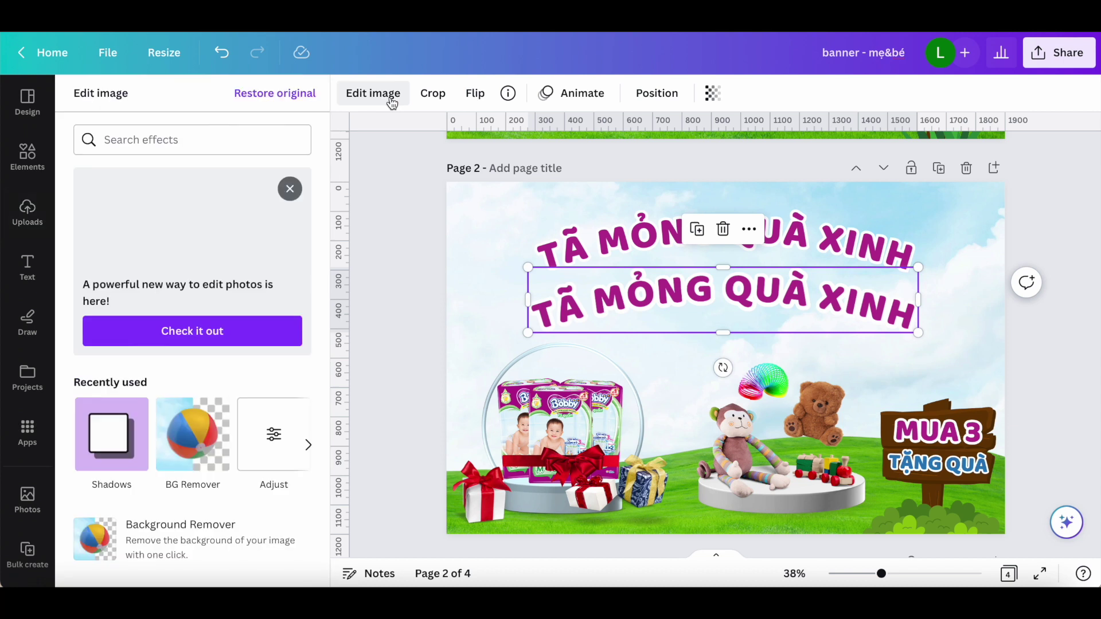
{"action": "left_click", "coordinate": [121, 446]}
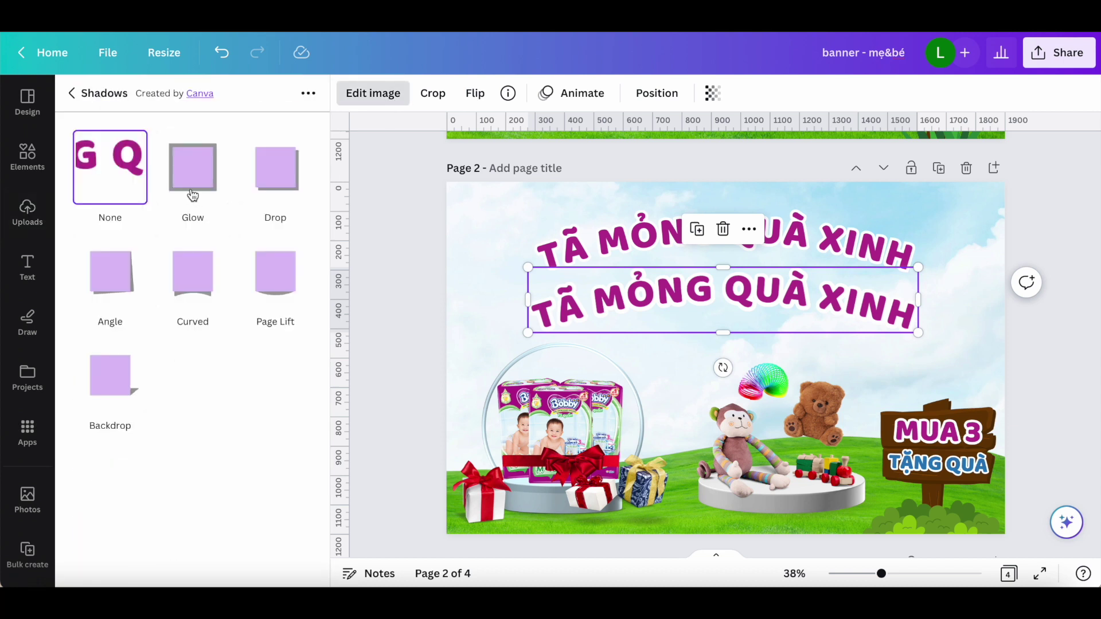
{"action": "left_click", "coordinate": [193, 191]}
{"action": "left_click", "coordinate": [193, 195]}
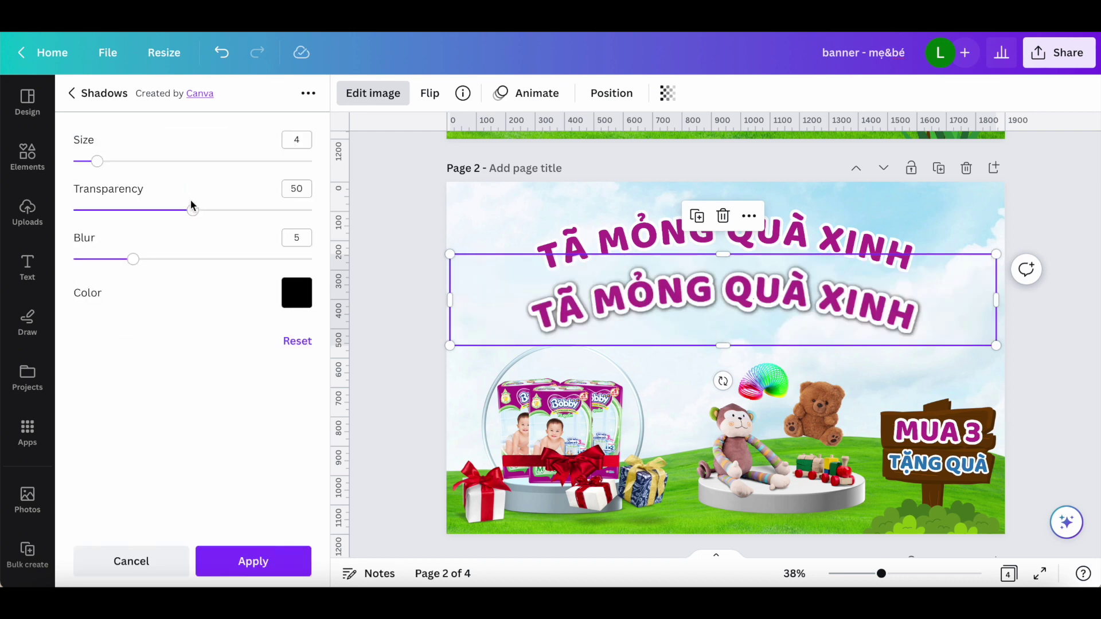
{"action": "left_click_drag", "start_coordinate": [193, 219], "coordinate": [127, 223]}
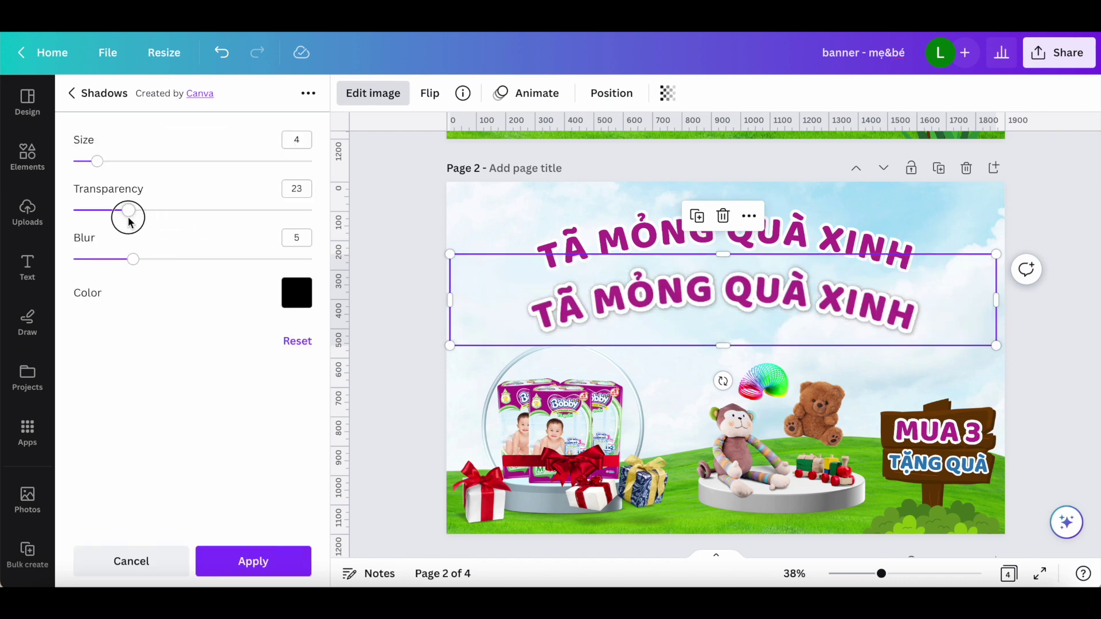
{"action": "left_click", "coordinate": [427, 221]}
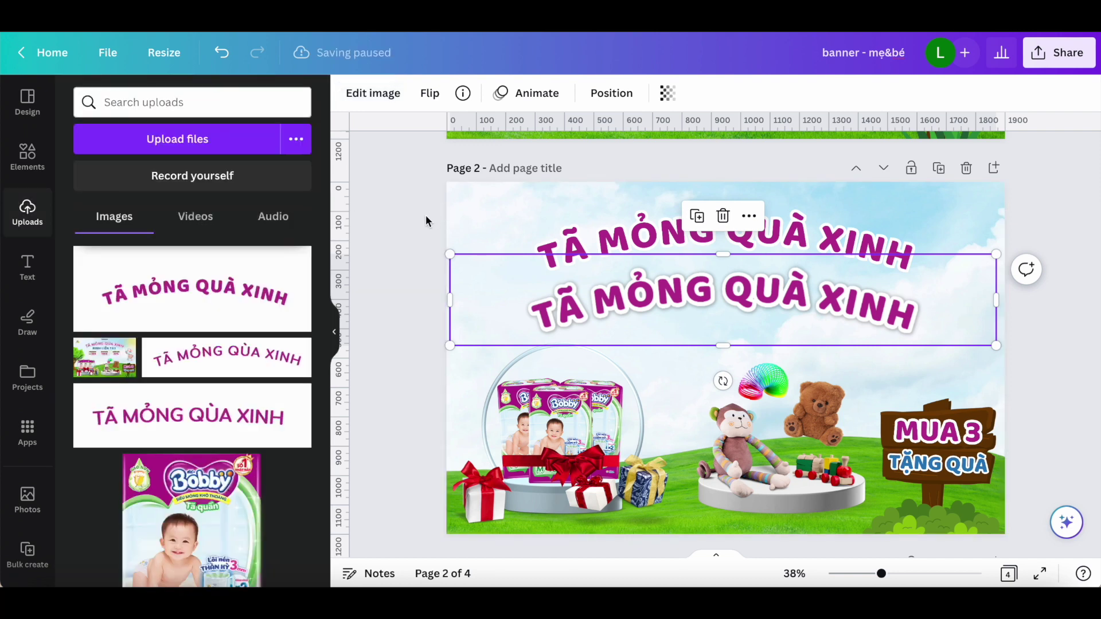
- Move the original headline text down to the middle of page 2 and place the glowing headline image at the top
{"action": "left_click", "coordinate": [668, 224]}
{"action": "left_click_drag", "start_coordinate": [668, 224], "coordinate": [671, 340]}
{"action": "left_click_drag", "start_coordinate": [682, 295], "coordinate": [658, 238]}
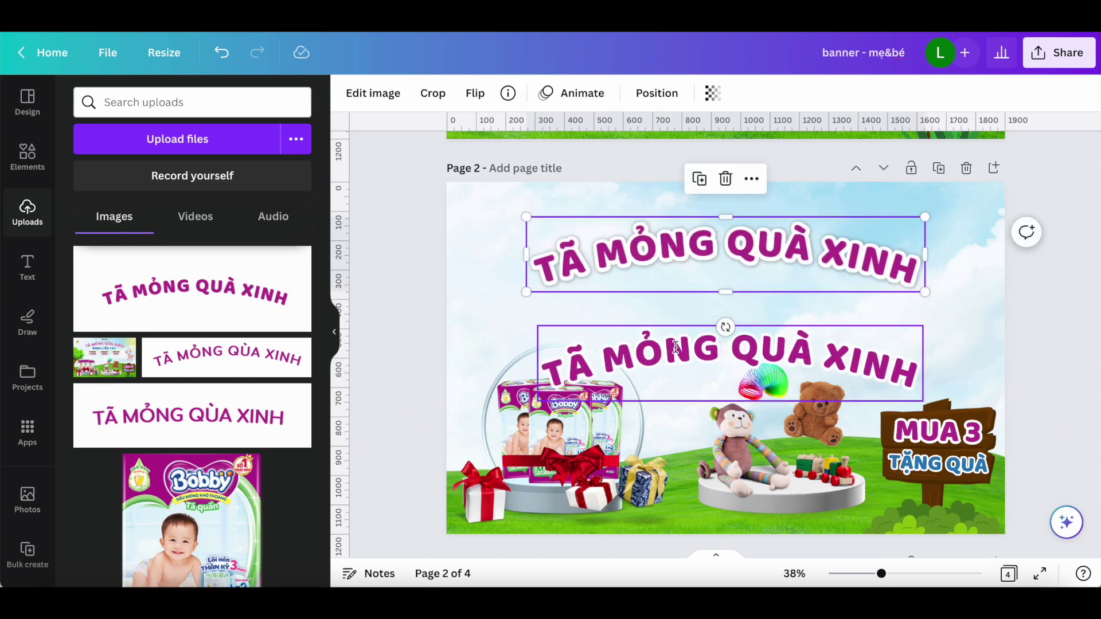
- Delete the original curved headline text from the middle of page 2
{"action": "left_click", "coordinate": [675, 347]}
{"action": "key", "text": "Delete"}
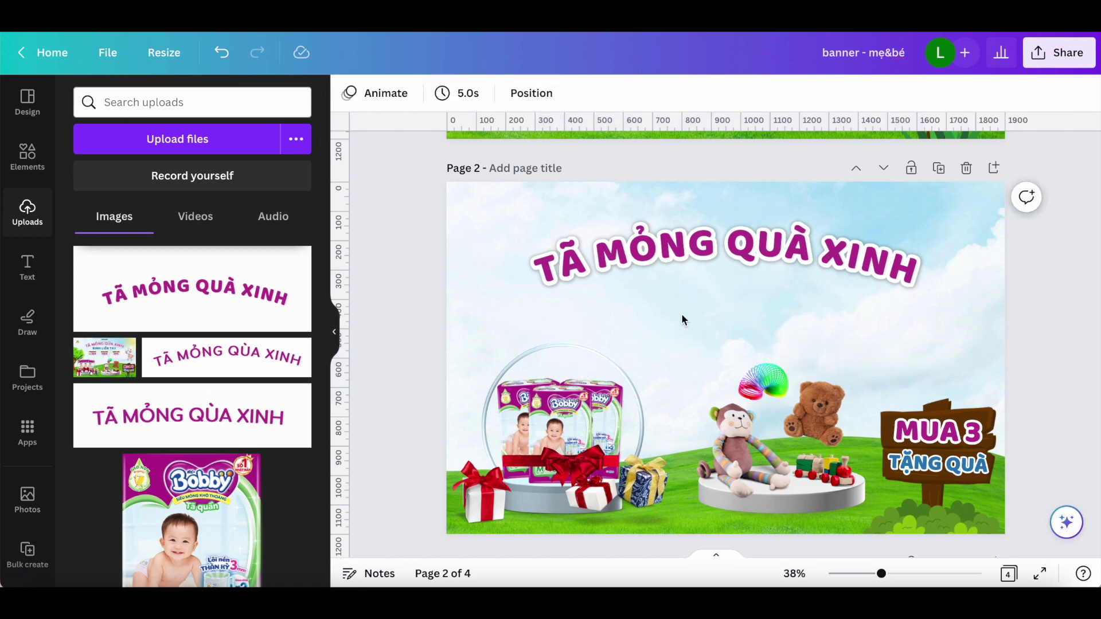
- Add the text "RINH LIỀN TAY", enlarge it to about size 69.9 and place it centred beneath the curved headline
{"action": "left_click", "coordinate": [816, 245]}
{"action": "key", "text": "t"}
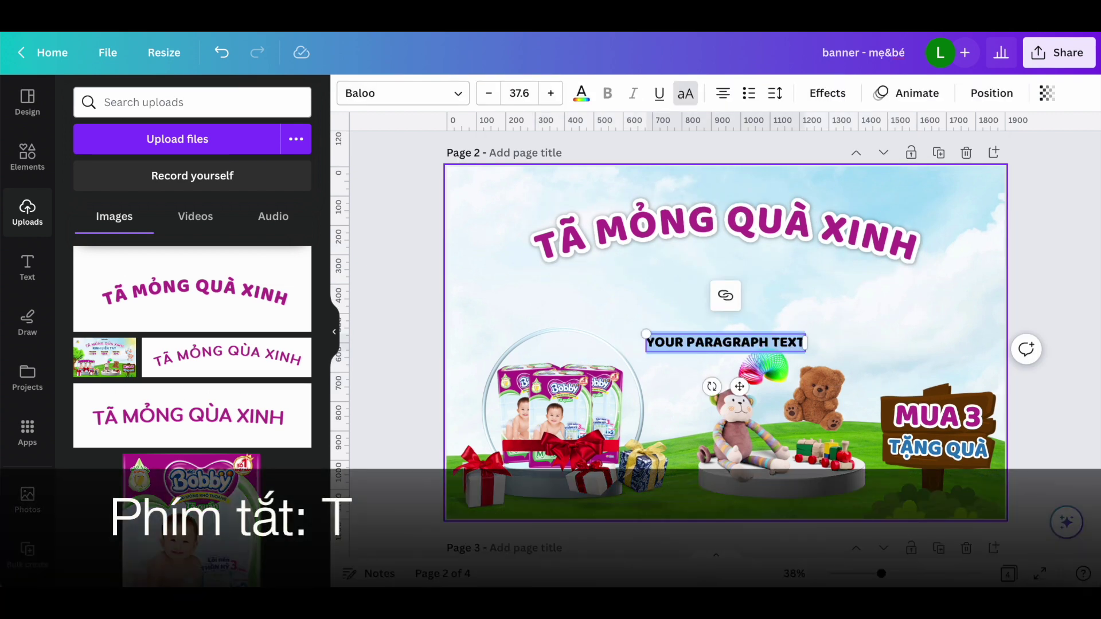
{"action": "type", "text": "RINH LIỀN TAY"}
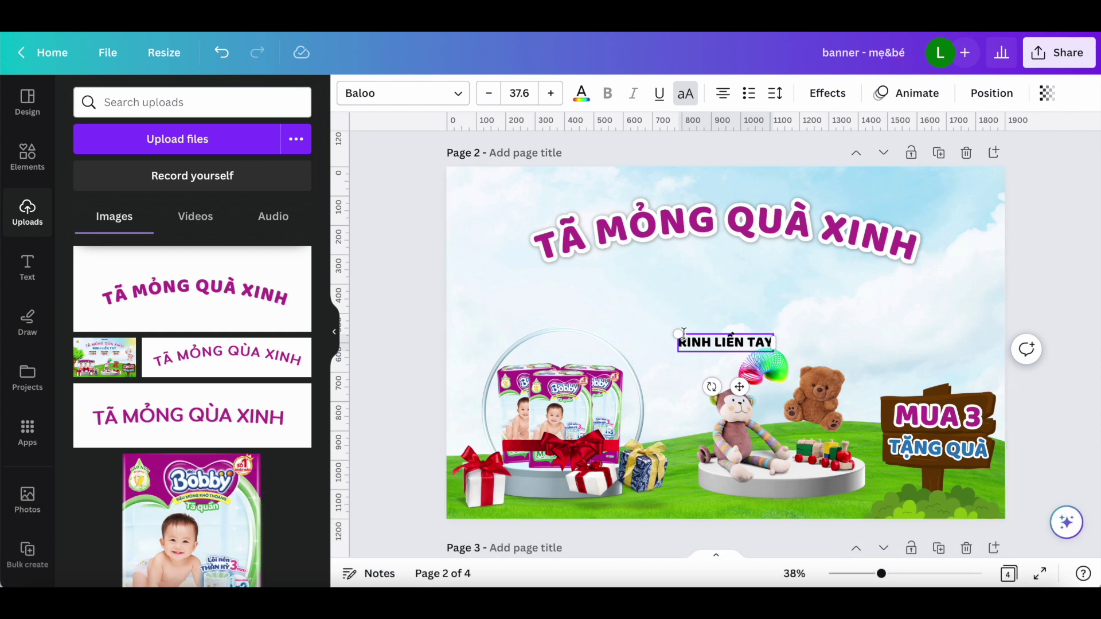
{"action": "left_click_drag", "start_coordinate": [679, 333], "coordinate": [596, 319]}
{"action": "left_click_drag", "start_coordinate": [698, 389], "coordinate": [740, 325]}
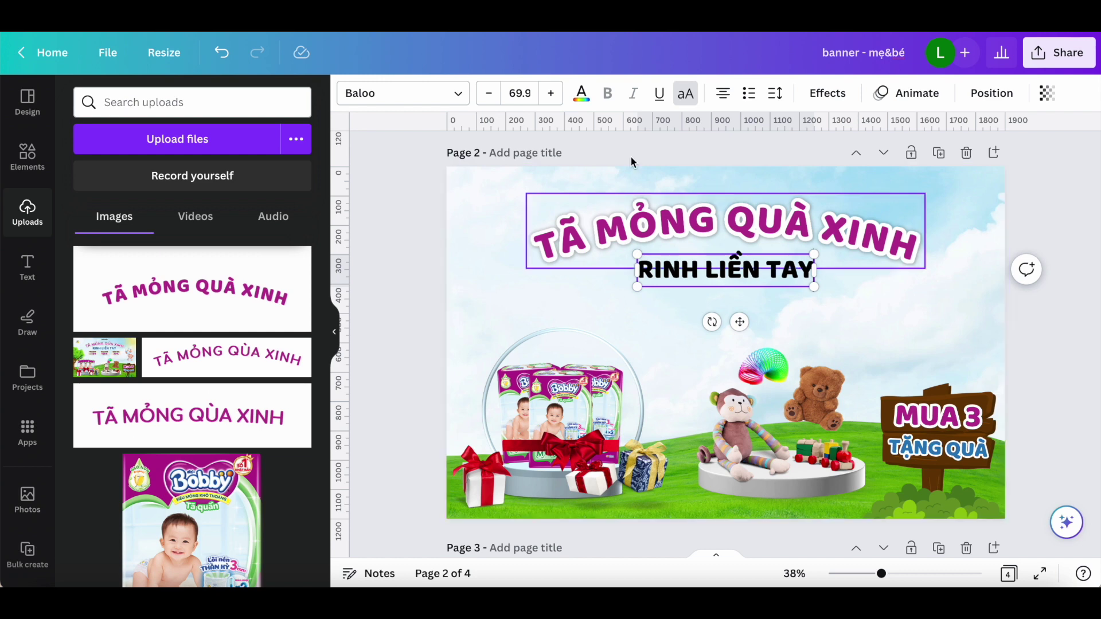
- Colour the "RINH LIỀN TAY" text with the blue from the document colours
{"action": "left_click", "coordinate": [582, 97]}
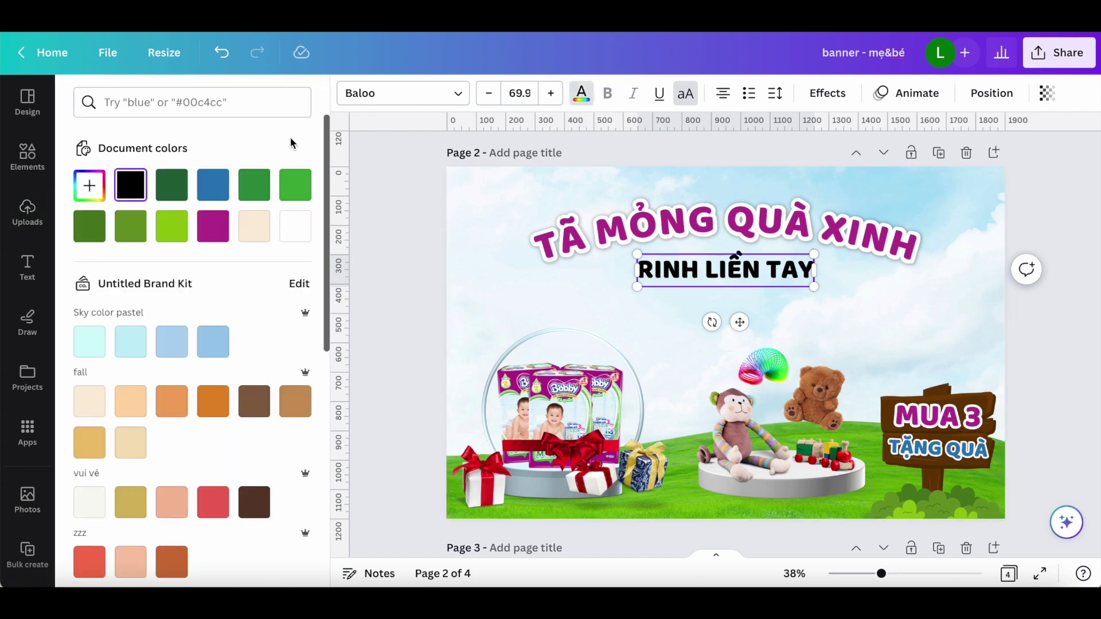
{"action": "left_click", "coordinate": [223, 189]}
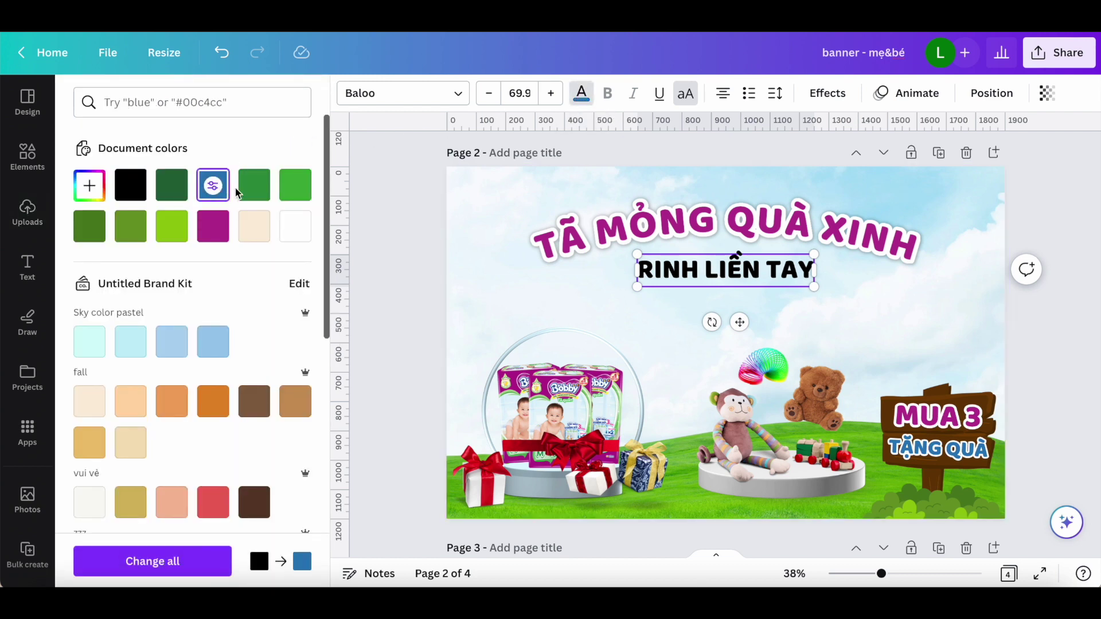
{"action": "left_click", "coordinate": [432, 274]}
{"action": "left_click", "coordinate": [710, 261]}
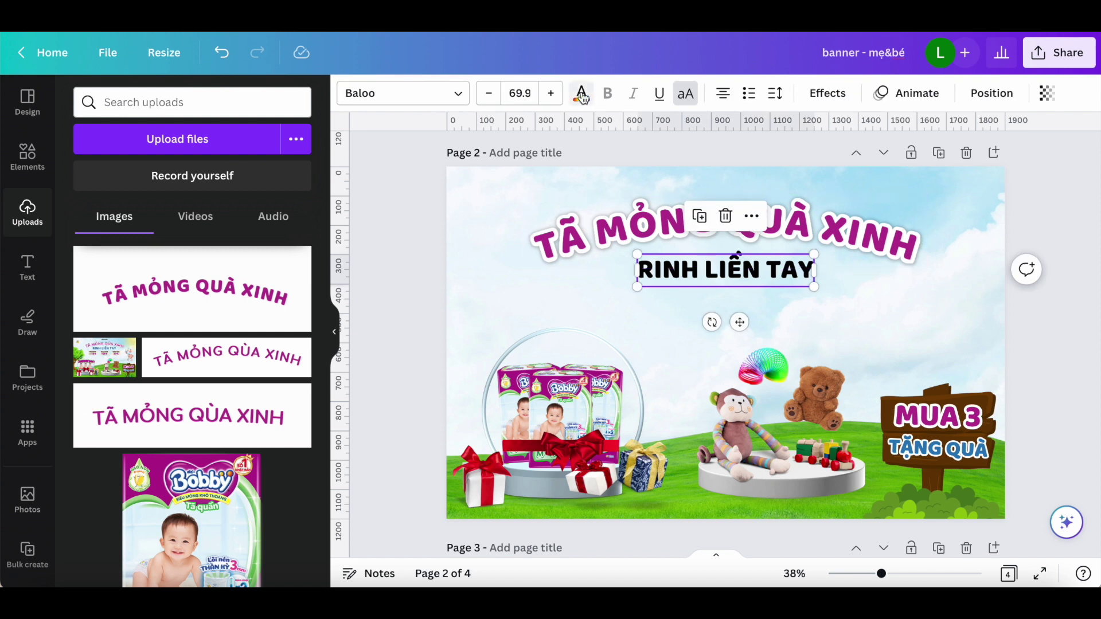
{"action": "left_click", "coordinate": [583, 97]}
{"action": "left_click", "coordinate": [220, 190]}
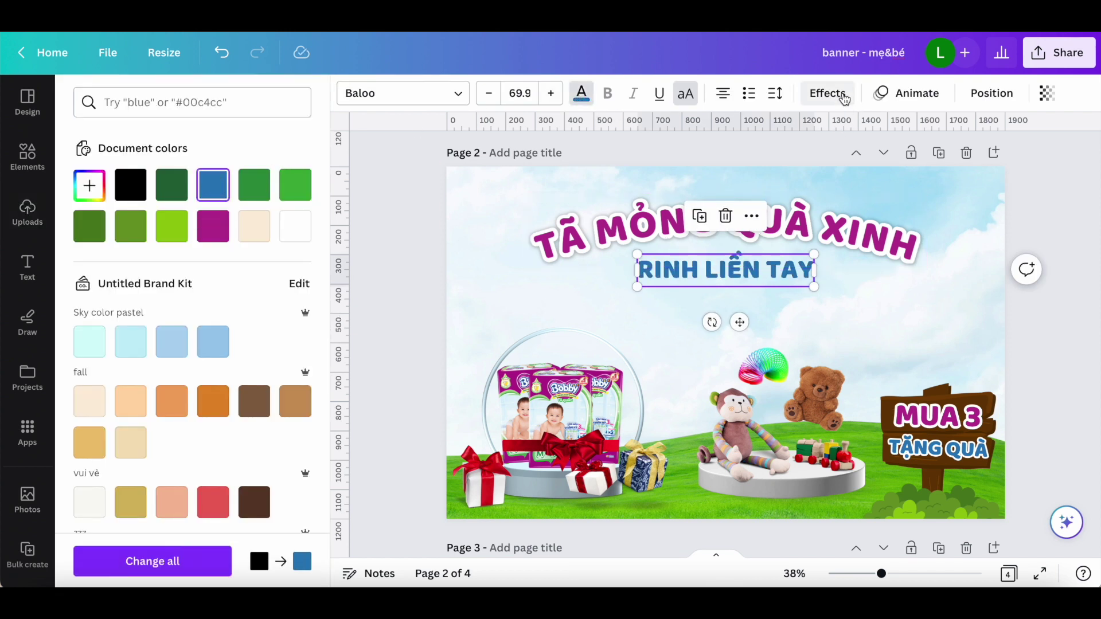
- Apply a white Outline effect with thickness about 105 to "RINH LIỀN TAY" and set its letter spacing to 59
{"action": "left_click", "coordinate": [845, 101]}
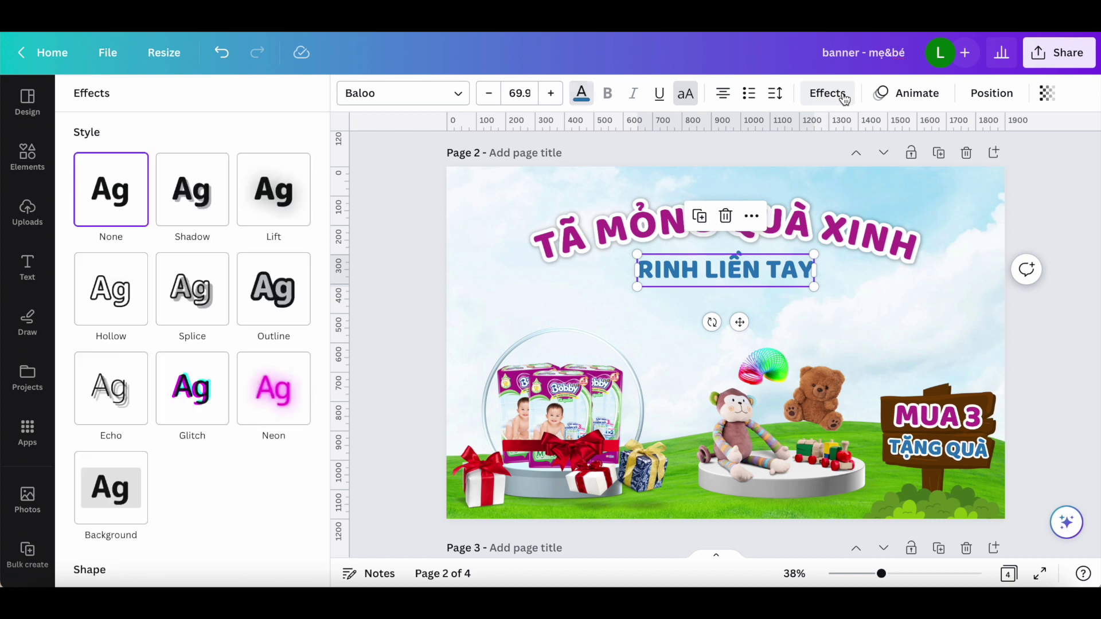
{"action": "left_click", "coordinate": [283, 303]}
{"action": "left_click_drag", "start_coordinate": [139, 393], "coordinate": [180, 393]}
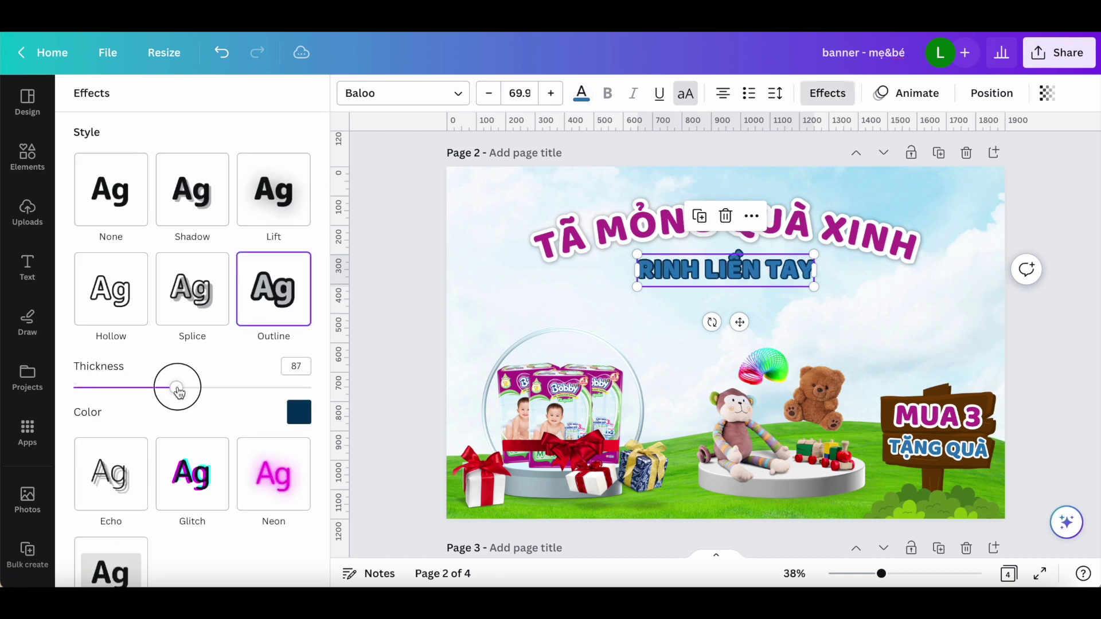
{"action": "left_click", "coordinate": [775, 92]}
{"action": "left_click_drag", "start_coordinate": [826, 161], "coordinate": [836, 164]}
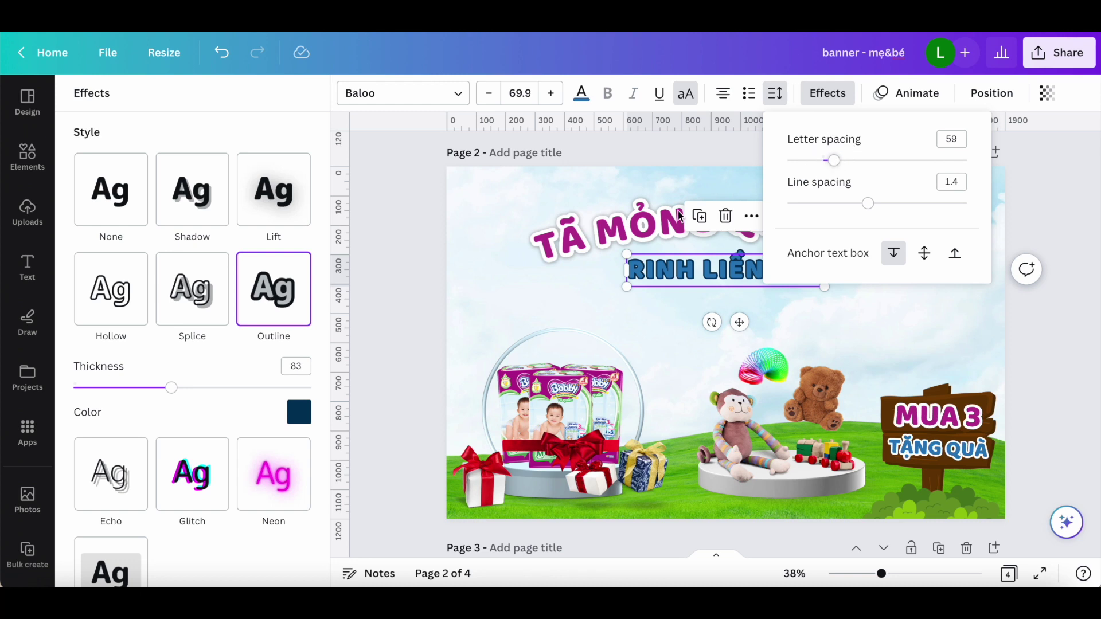
{"action": "left_click_drag", "start_coordinate": [172, 388], "coordinate": [199, 394]}
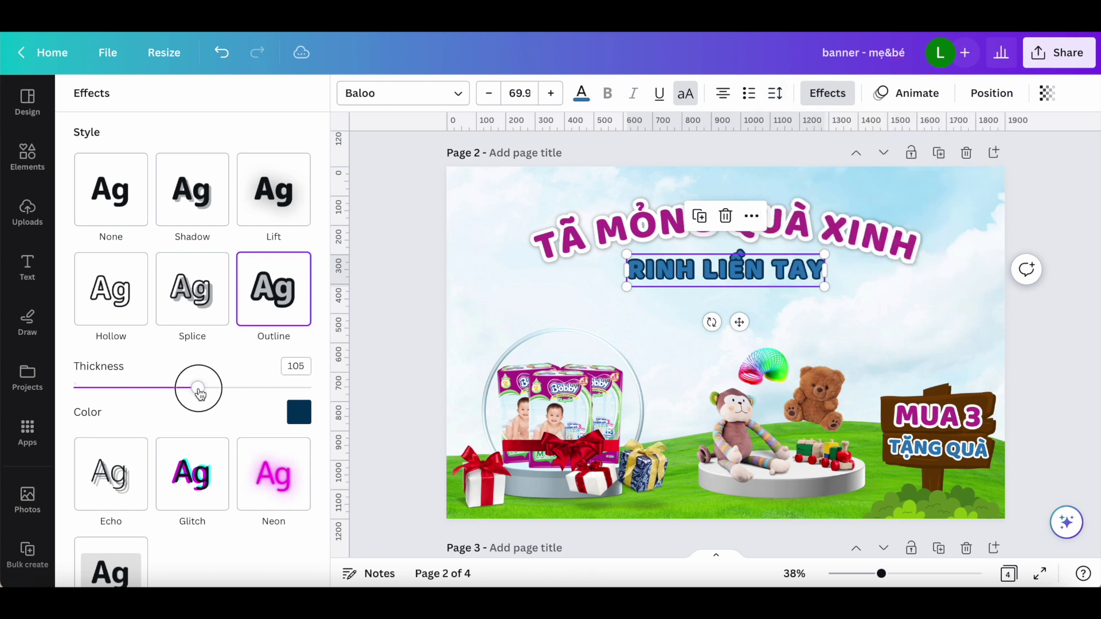
{"action": "left_click", "coordinate": [299, 412]}
{"action": "left_click", "coordinate": [285, 272]}
- Enlarge the "RINH LIỀN TAY" text to about size 78.8 and set its letter spacing to 37
{"action": "left_click", "coordinate": [628, 289]}
{"action": "mouse_move", "coordinate": [628, 294]}
{"action": "left_mouse_down"}
{"action": "mouse_move", "coordinate": [578, 306]}
{"action": "mouse_move", "coordinate": [614, 288]}
{"action": "left_mouse_up"}
{"action": "left_click", "coordinate": [776, 93]}
{"action": "left_click_drag", "start_coordinate": [835, 161], "coordinate": [826, 160]}
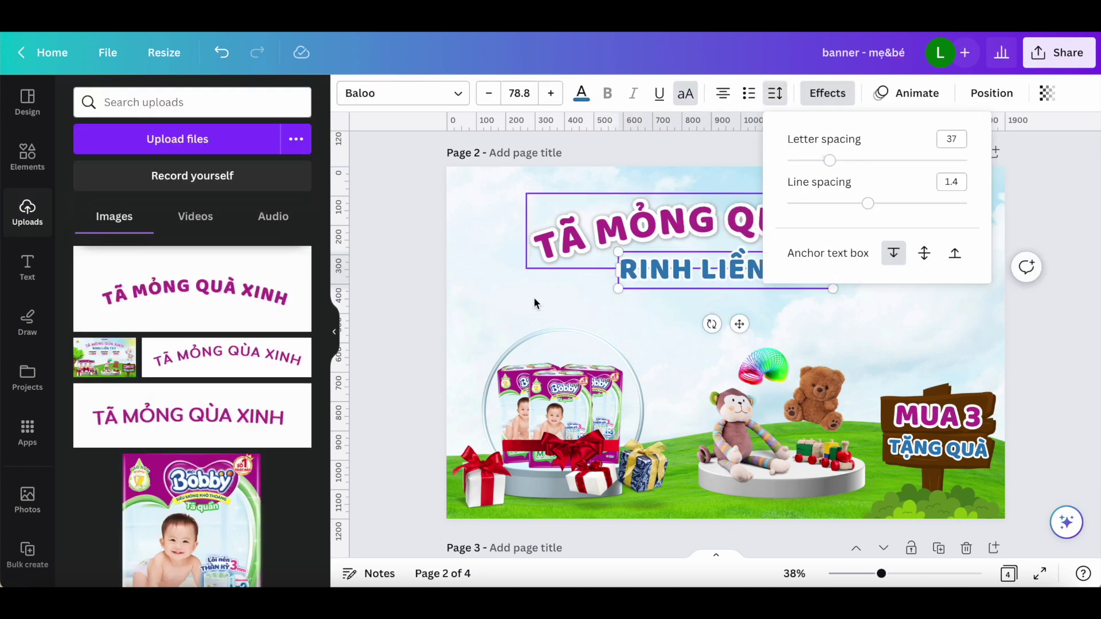
{"action": "left_click", "coordinate": [746, 332]}
- Search the elements library for "voucher" and show all matching graphics
{"action": "left_click", "coordinate": [27, 155]}
{"action": "left_click", "coordinate": [189, 102]}
{"action": "type", "text": "voucher"}
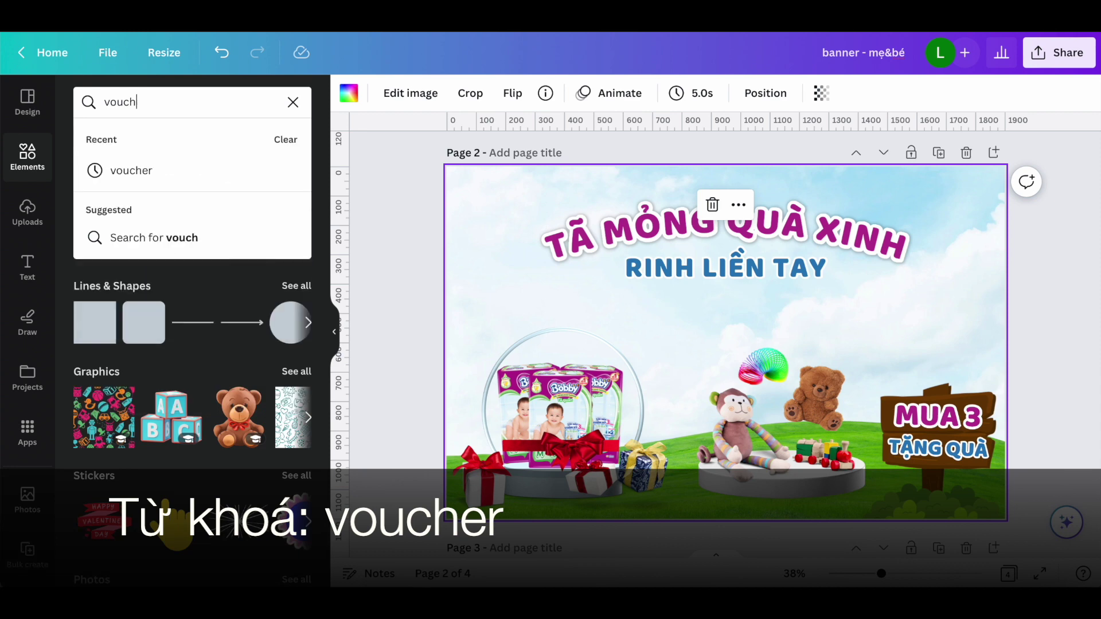
{"action": "key", "text": "Return"}
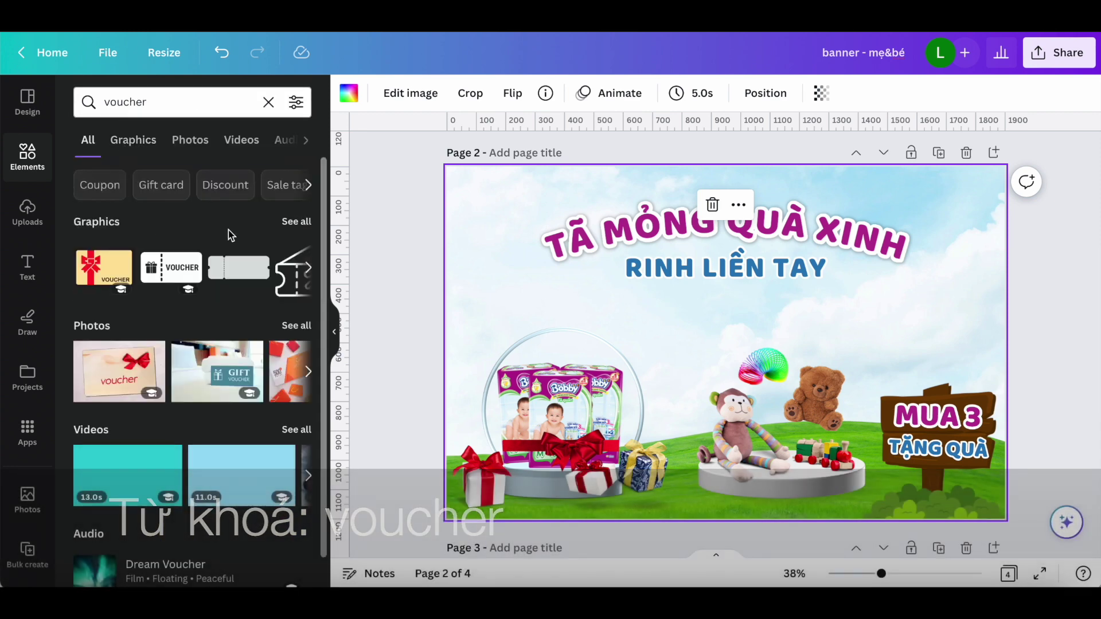
{"action": "left_click", "coordinate": [293, 222]}
- Insert the plain cream voucher ticket with notched sides and place it beneath the tagline, above the diaper packs
{"action": "scroll", "coordinate": [252, 401], "scroll_direction": "down", "scroll_amount": 3}
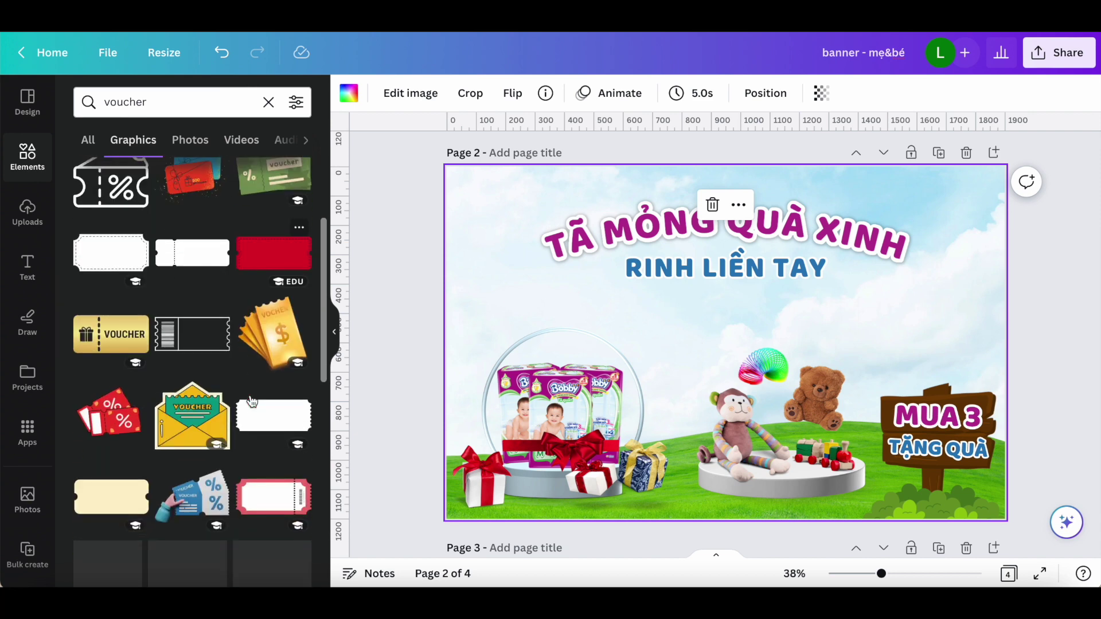
{"action": "scroll", "coordinate": [252, 401], "scroll_direction": "down", "scroll_amount": 2}
{"action": "scroll", "coordinate": [252, 401], "scroll_direction": "down", "scroll_amount": 1}
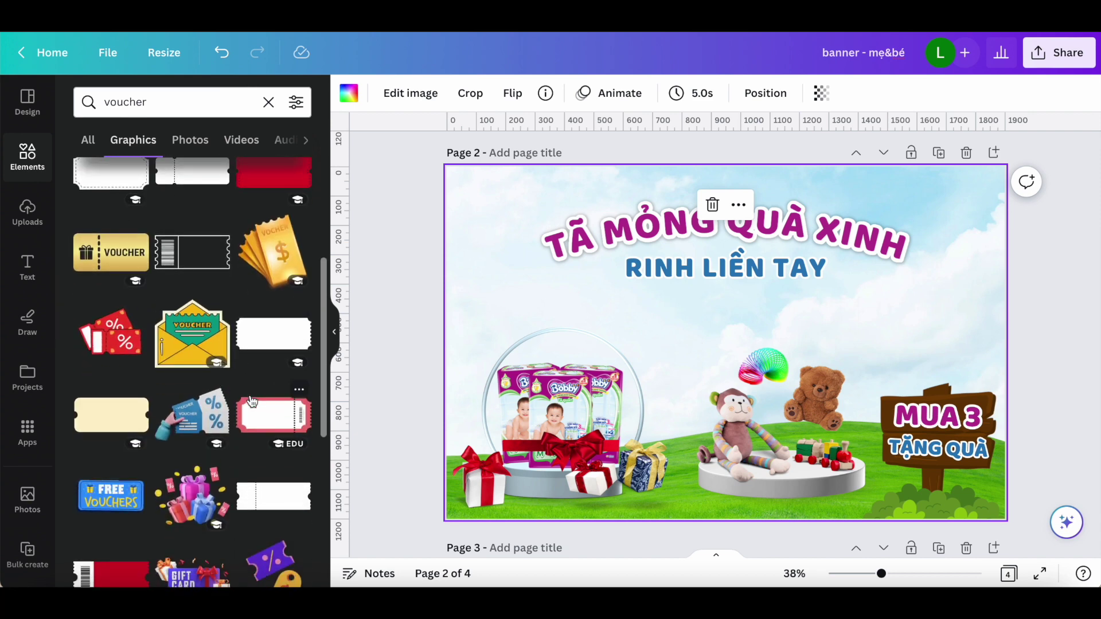
{"action": "scroll", "coordinate": [246, 386], "scroll_direction": "down", "scroll_amount": 1}
{"action": "left_click", "coordinate": [104, 411]}
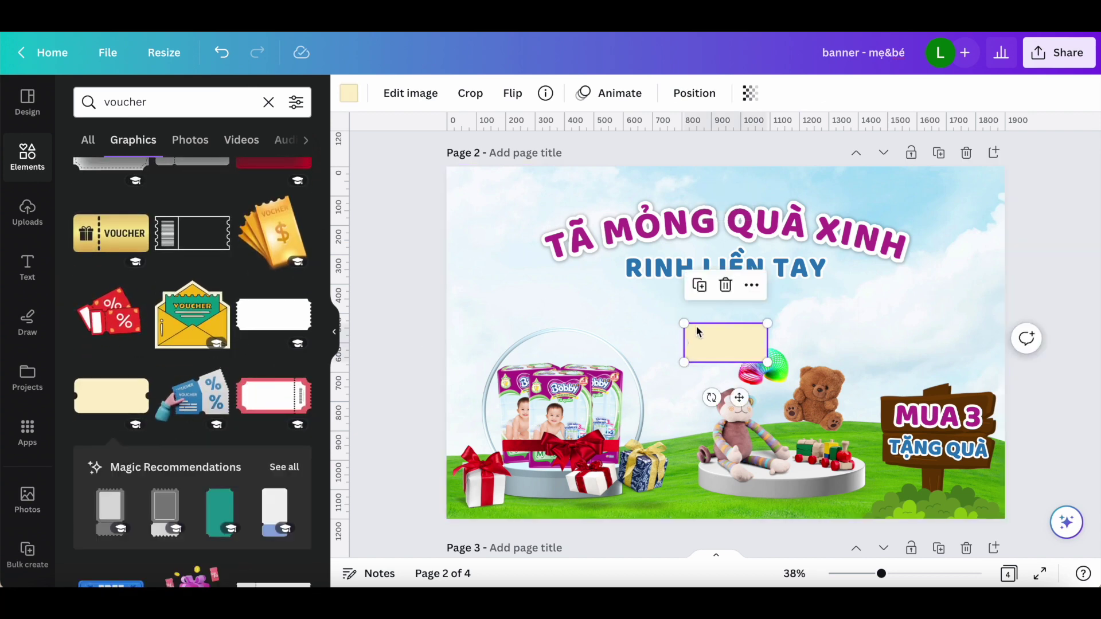
{"action": "left_click_drag", "start_coordinate": [713, 339], "coordinate": [605, 304]}
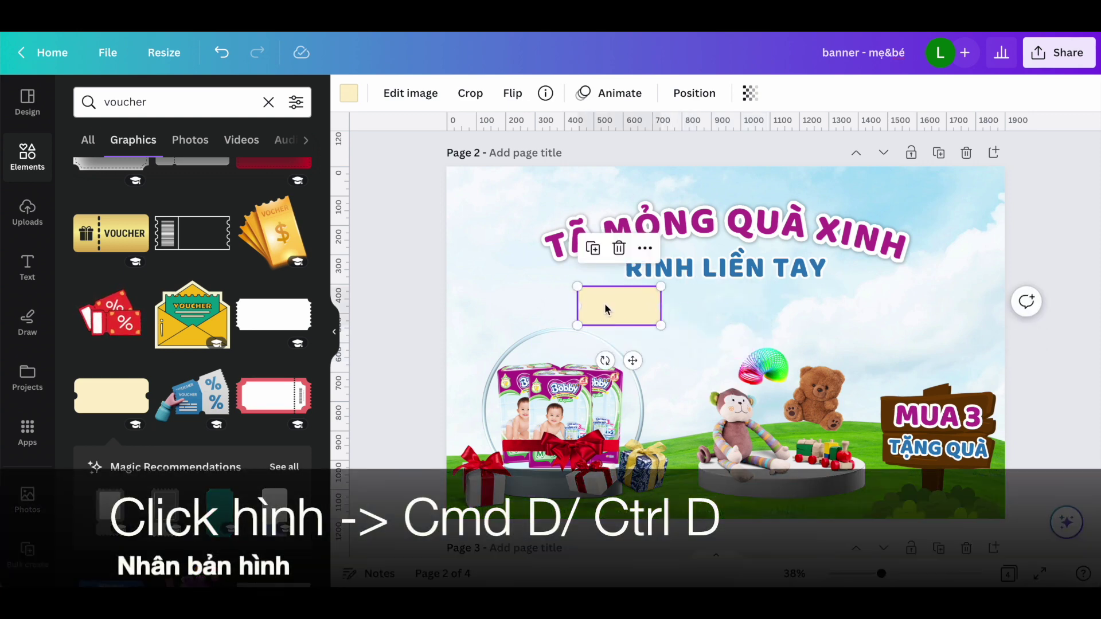
- Duplicate the cream ticket twice and spread the three tickets in a row beneath the tagline
{"action": "key", "text": "ctrl+d"}
{"action": "left_click_drag", "start_coordinate": [624, 308], "coordinate": [739, 305]}
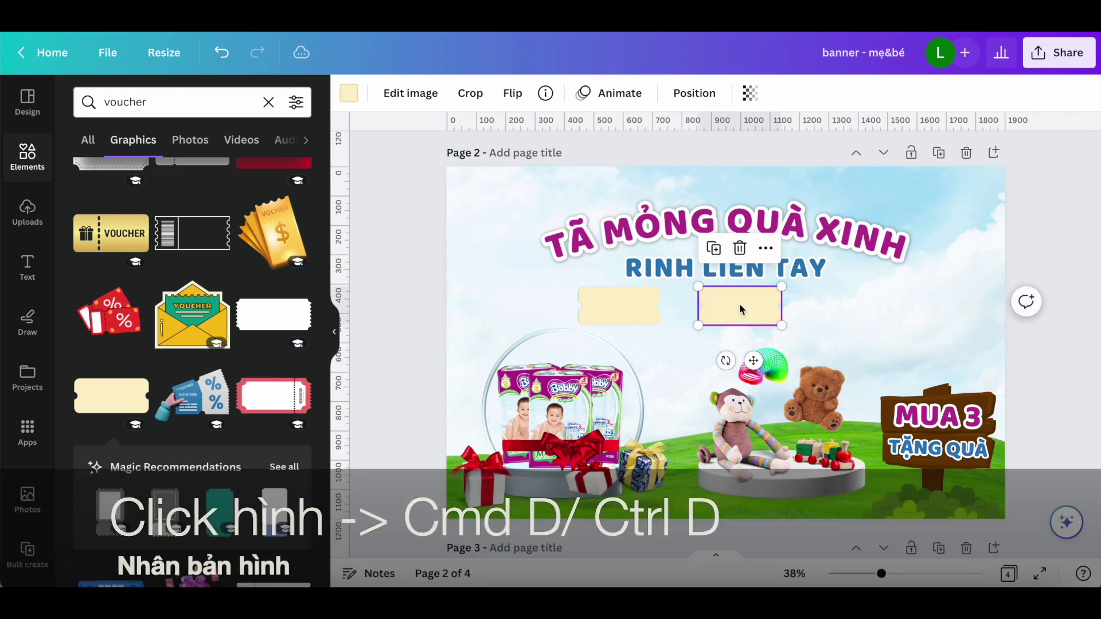
{"action": "key", "text": "ctrl+d"}
{"action": "left_click", "coordinate": [961, 315]}
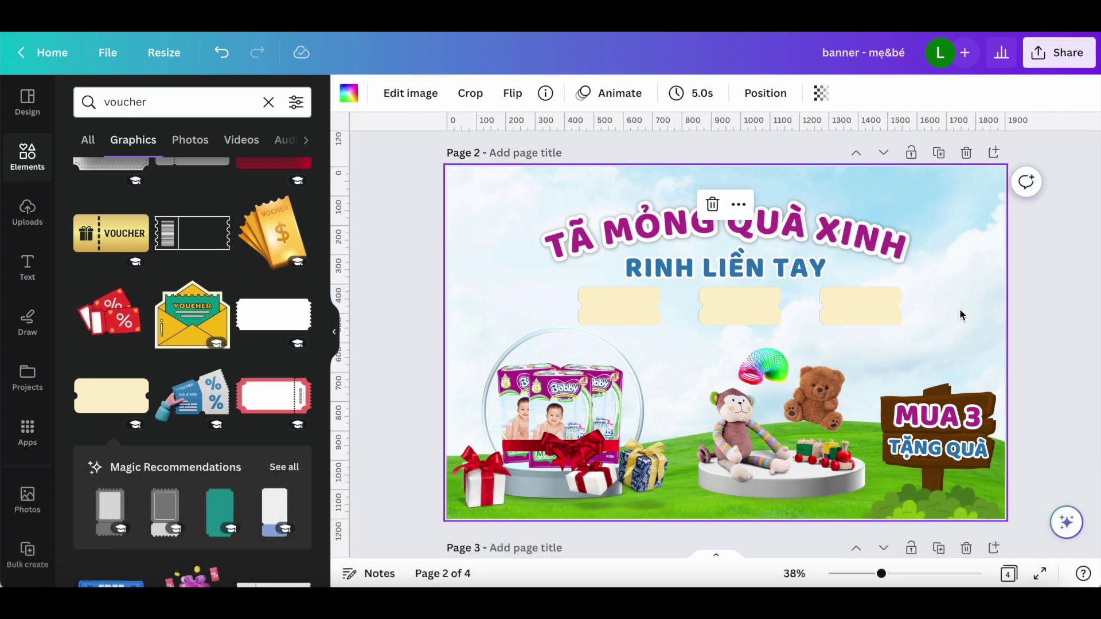
{"action": "key", "text": "Escape"}
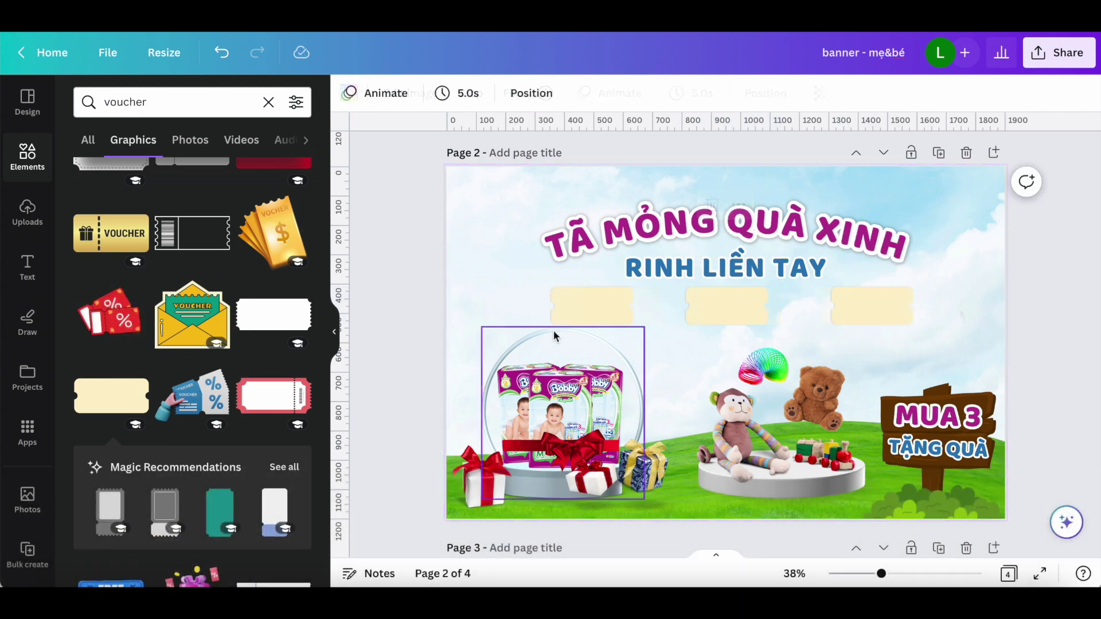
- Select the three cream tickets, tidy up their spacing so it is even, and centre the row on the page
{"action": "left_click", "coordinate": [583, 312]}
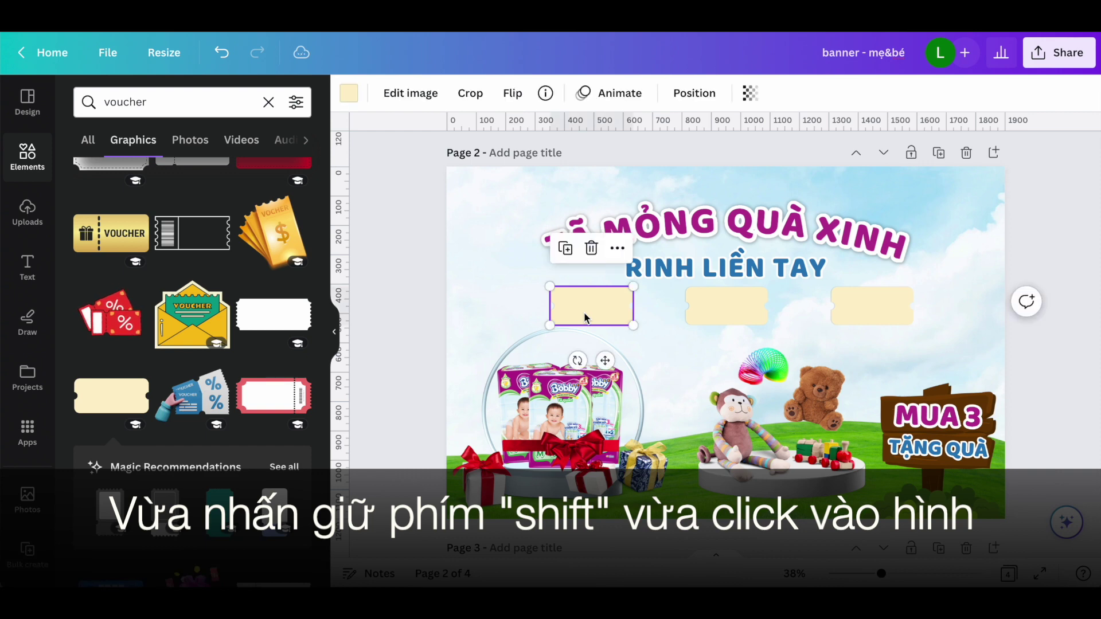
{"action": "left_click", "coordinate": [750, 305], "text": "shift"}
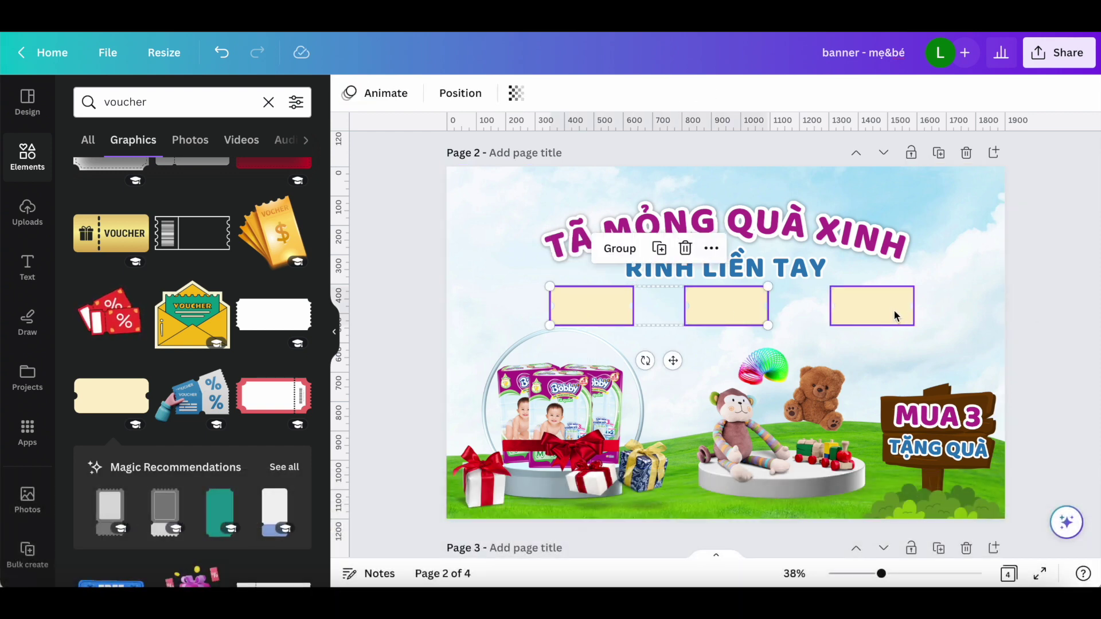
{"action": "left_click", "coordinate": [896, 316], "text": "shift"}
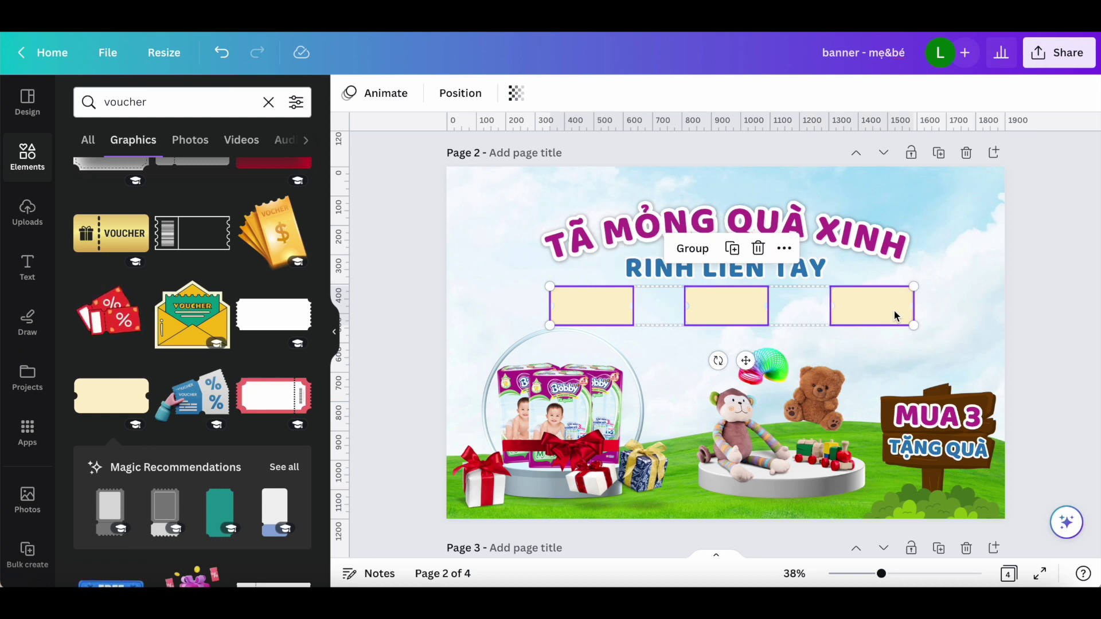
{"action": "left_click", "coordinate": [475, 101]}
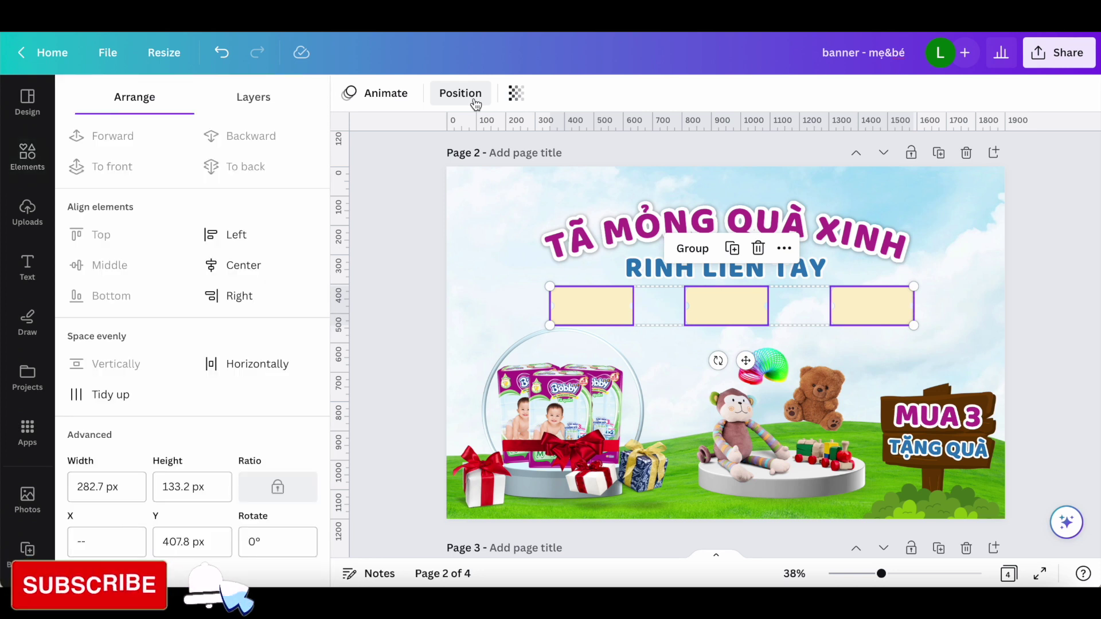
{"action": "left_click", "coordinate": [104, 398]}
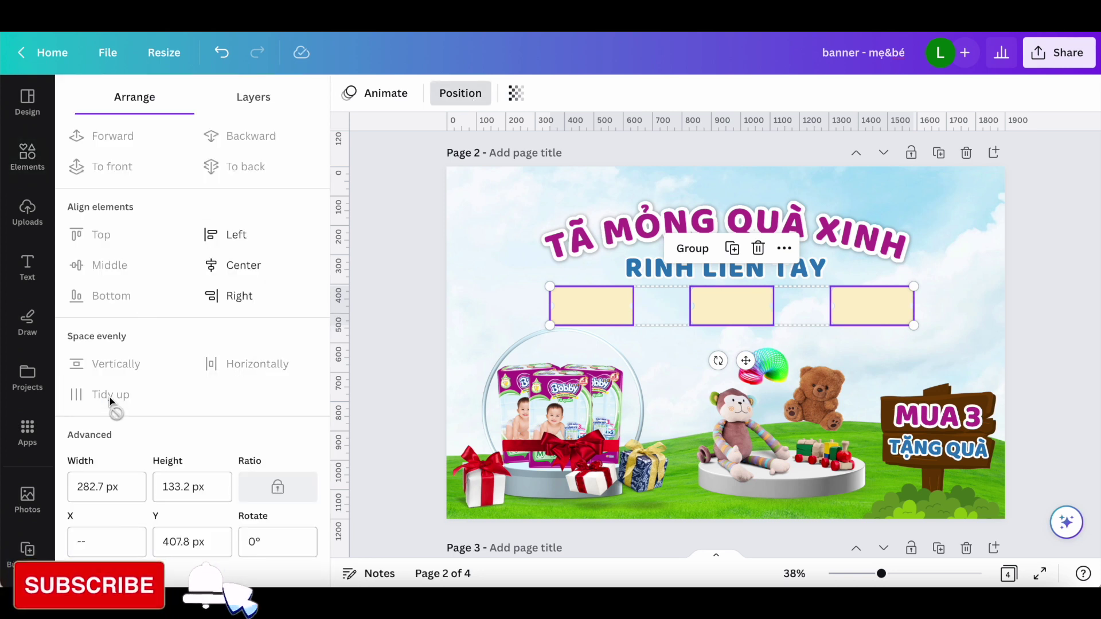
{"action": "left_click_drag", "start_coordinate": [737, 305], "coordinate": [730, 304]}
{"action": "left_click", "coordinate": [996, 266]}
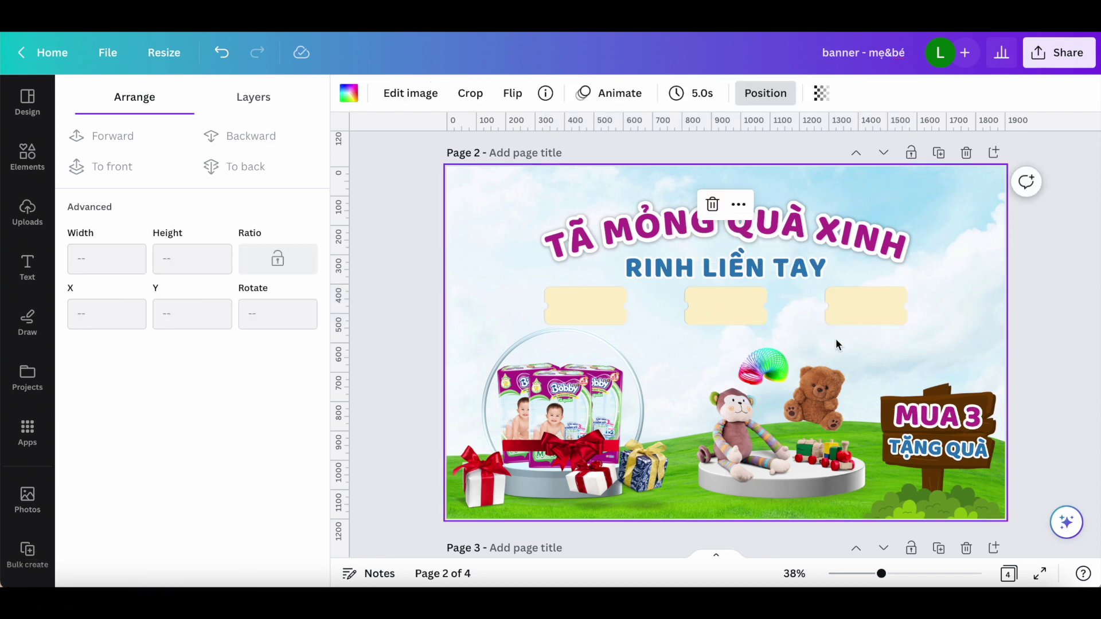
- Select the headline image, the tagline and the three tickets together and nudge them slightly upward
{"action": "left_click_drag", "start_coordinate": [519, 225], "coordinate": [905, 312]}
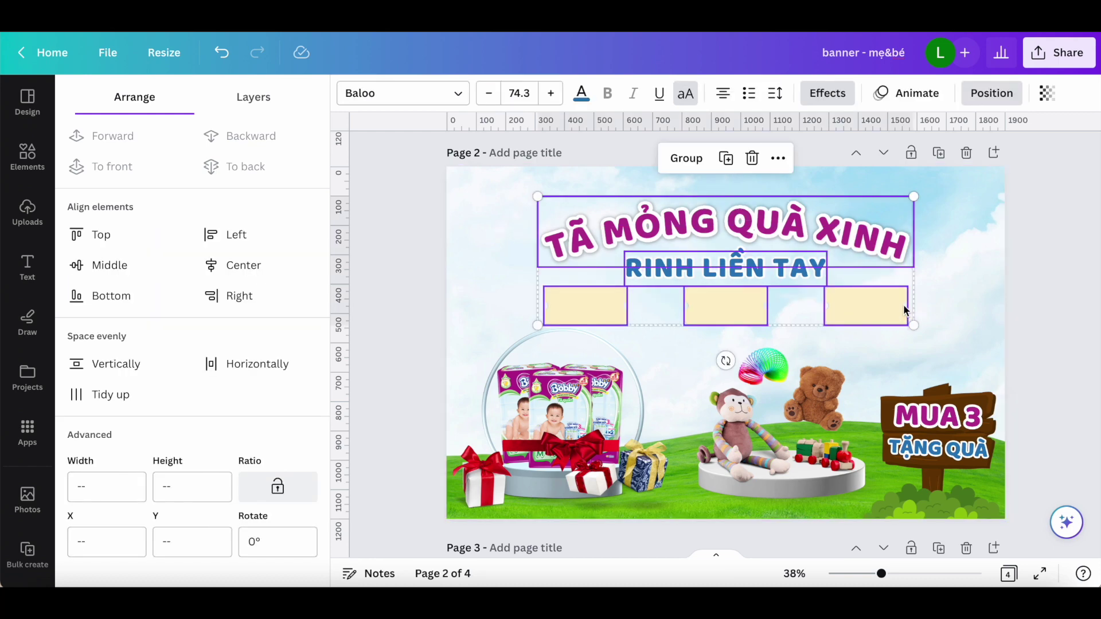
{"action": "left_click", "coordinate": [650, 354]}
- Add the text "FREESHIP" and place it on the upper half of the ticket above the diaper packs
{"action": "key", "text": "t"}
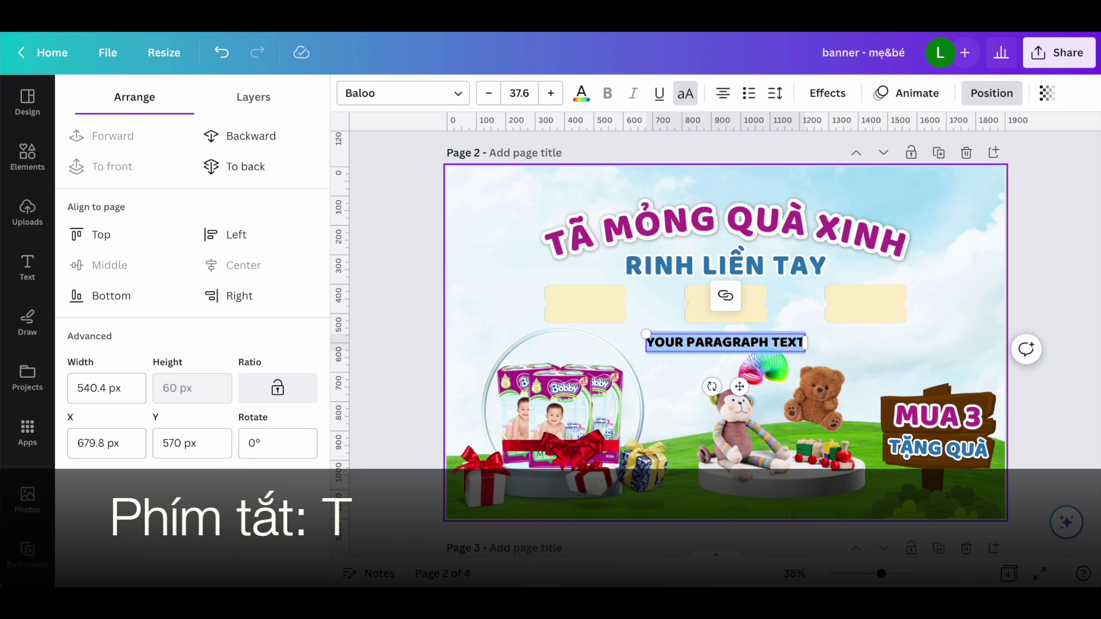
{"action": "type", "text": "FREESHIP"}
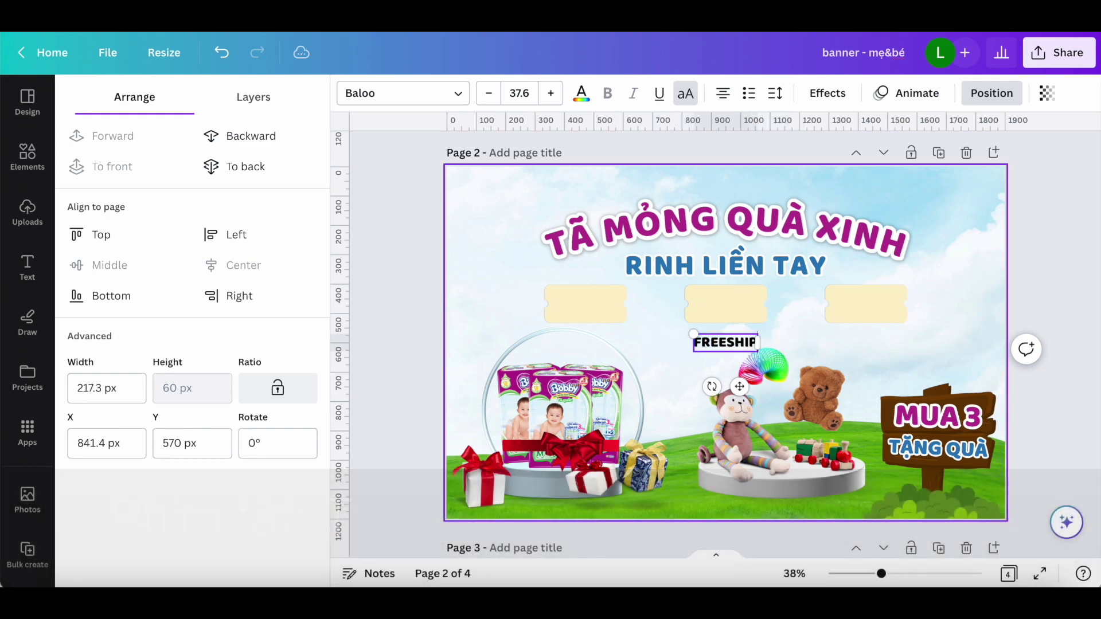
{"action": "left_click_drag", "start_coordinate": [739, 386], "coordinate": [599, 347]}
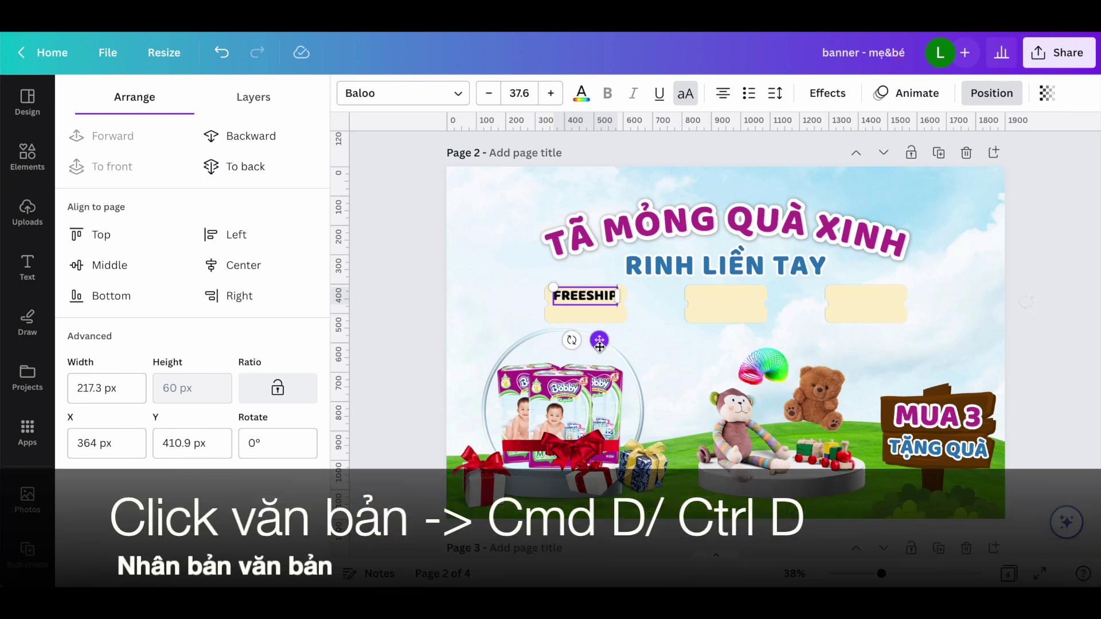
{"action": "left_click", "coordinate": [686, 352]}
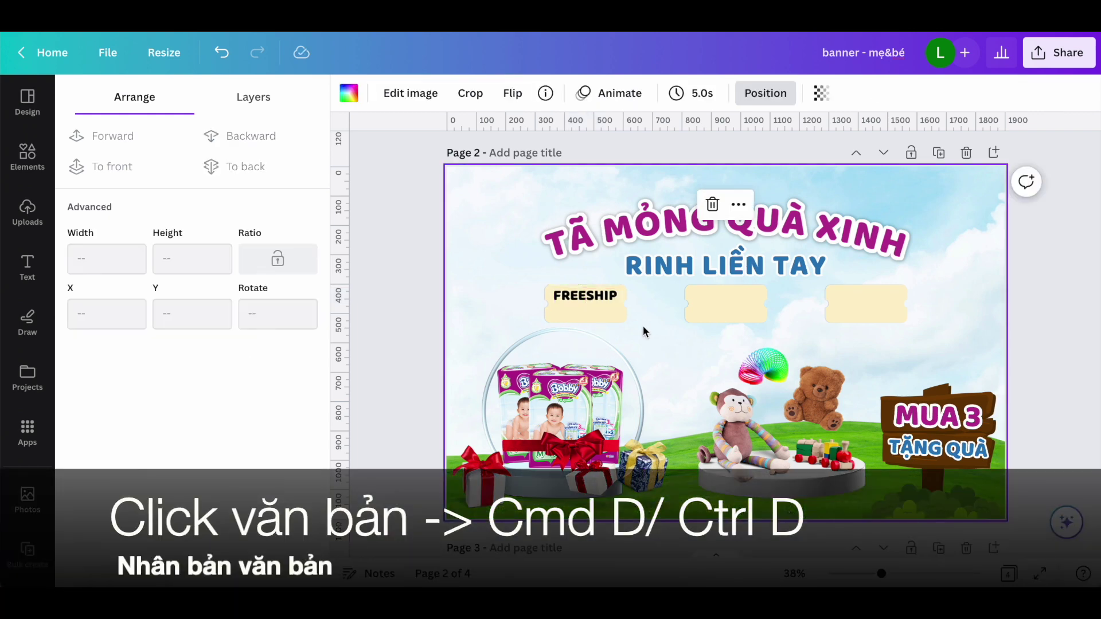
- Duplicate the "FREESHIP" text onto the upper half of the middle ticket and change the copy to "VOUCHER"
{"action": "left_click", "coordinate": [585, 295]}
{"action": "left_click_drag", "start_coordinate": [602, 340], "coordinate": [742, 341]}
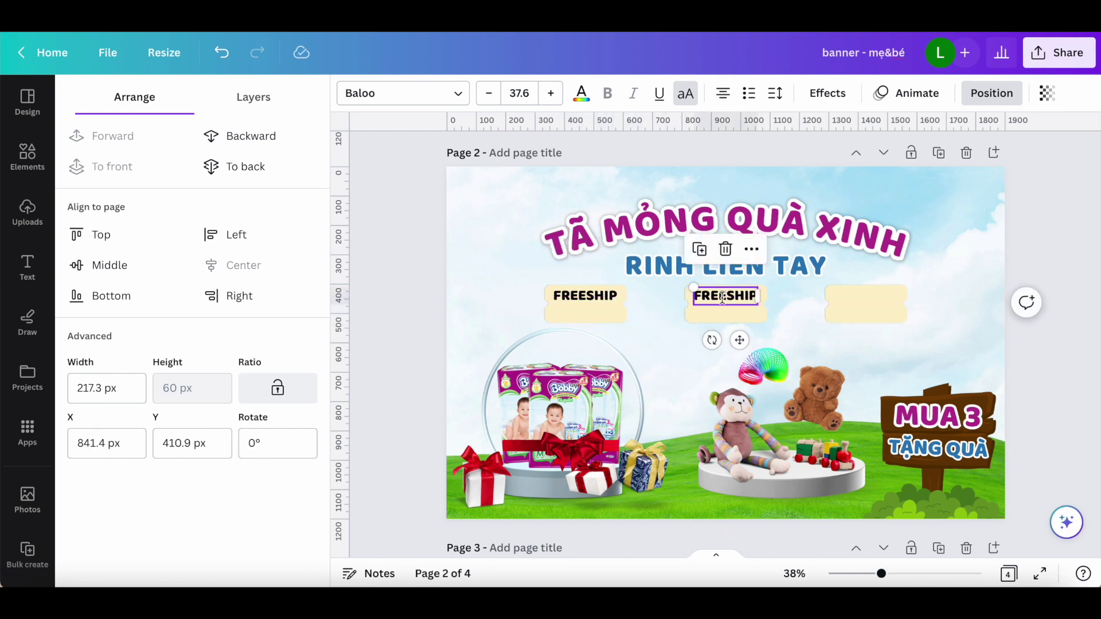
{"action": "double_click", "coordinate": [723, 297]}
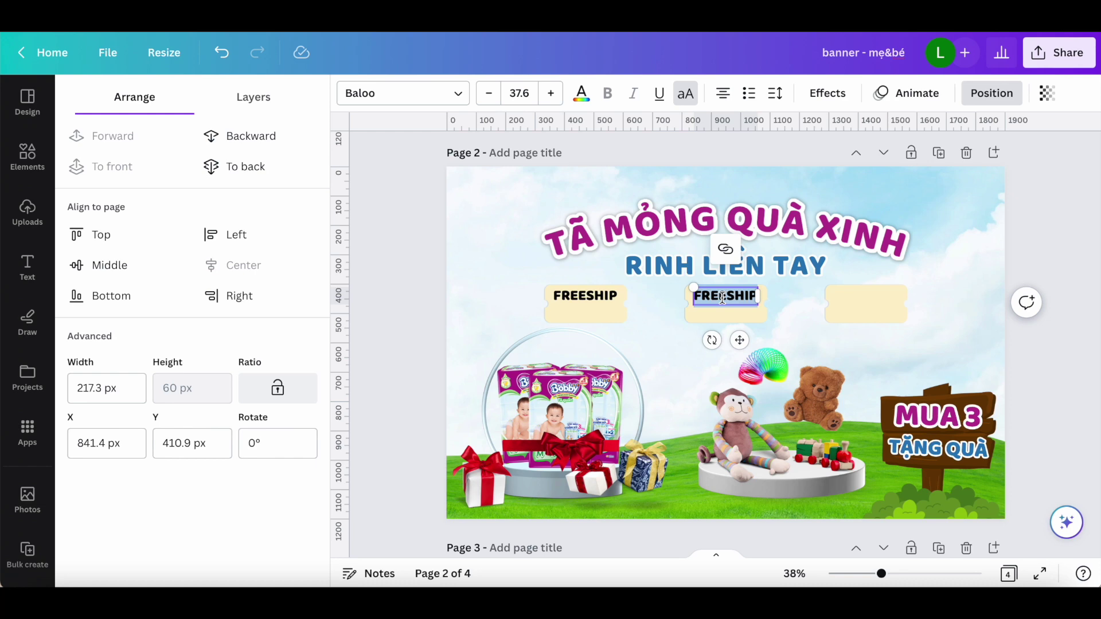
{"action": "type", "text": "VOUCHER"}
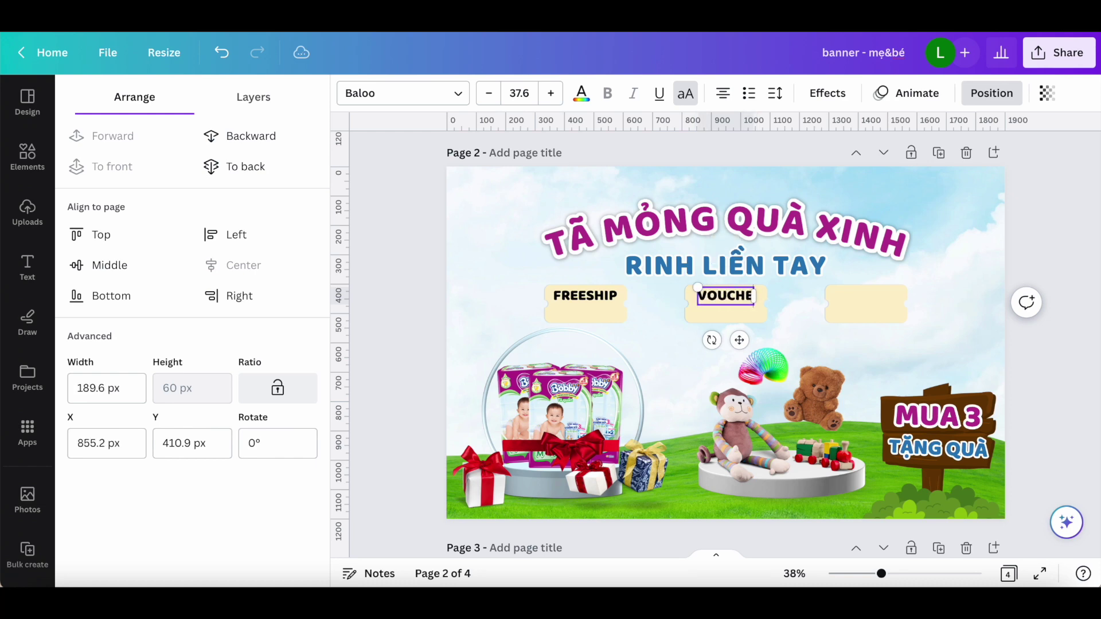
{"action": "left_click", "coordinate": [787, 315]}
- Duplicate the "VOUCHER" text onto the upper half of the ticket above the toys and change the copy to "GIẢM GIÁ"
{"action": "left_click", "coordinate": [726, 296]}
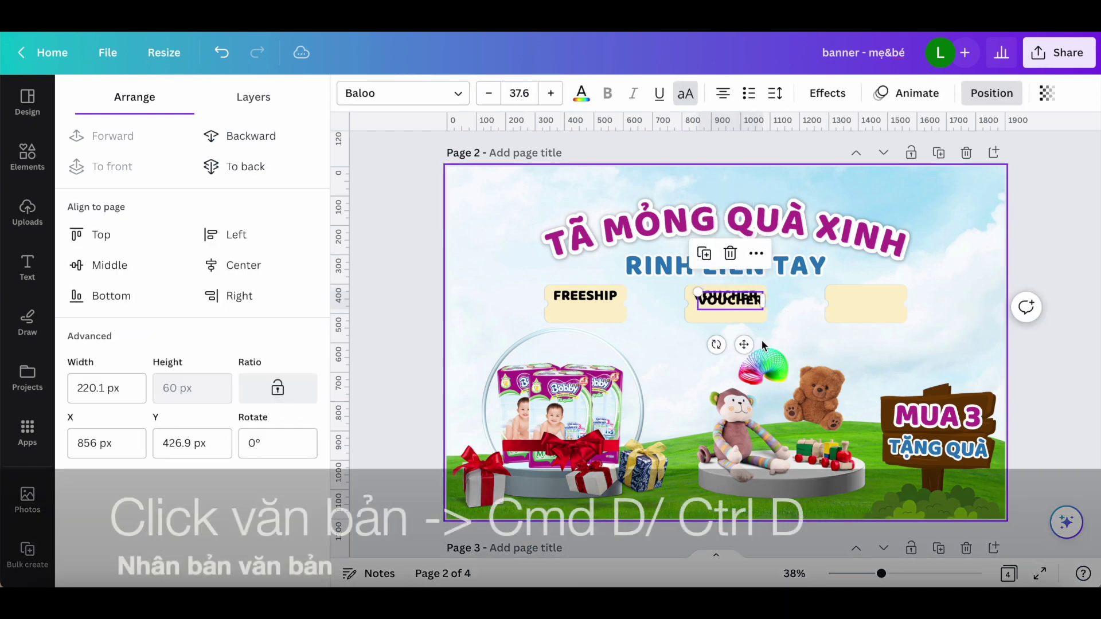
{"action": "key", "text": "ctrl+d"}
{"action": "left_click_drag", "start_coordinate": [745, 342], "coordinate": [885, 344]}
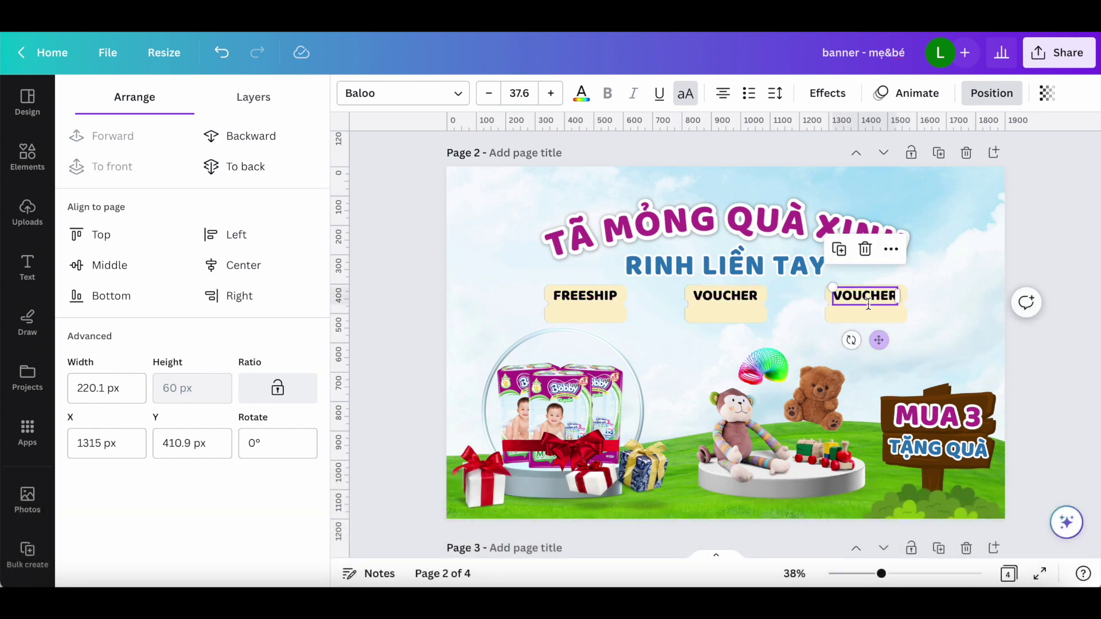
{"action": "double_click", "coordinate": [867, 304]}
{"action": "type", "text": "GIẢM GIÁ"}
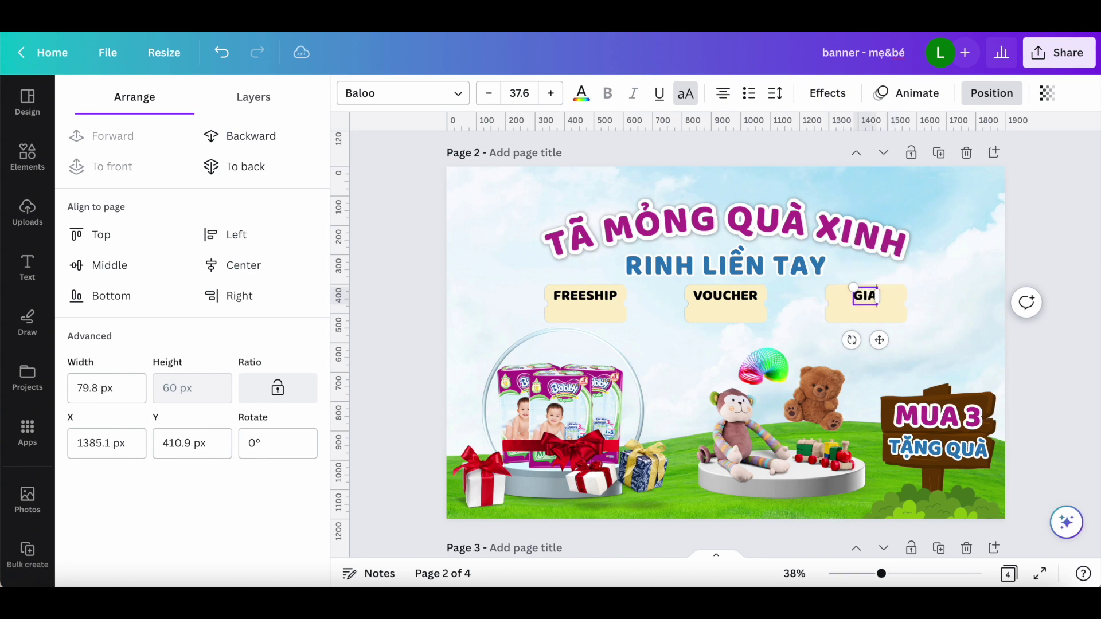
{"action": "left_click", "coordinate": [928, 340]}
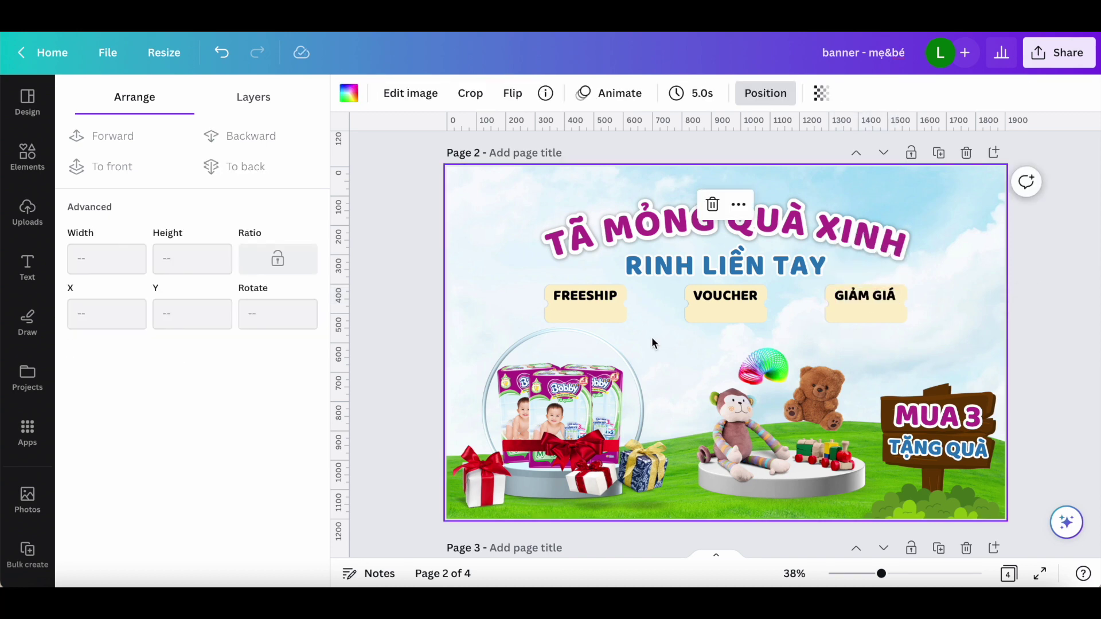
- Duplicate the "FREESHIP" text, put the copy just below its ticket and change it to "50K"
{"action": "left_click", "coordinate": [601, 303]}
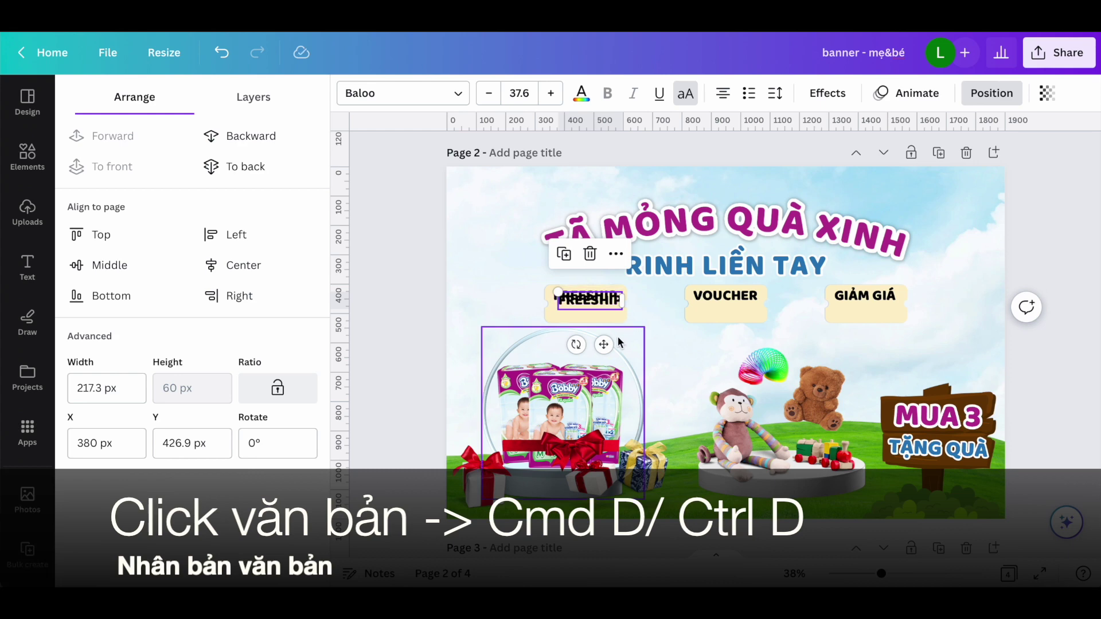
{"action": "key", "text": "ctrl+d"}
{"action": "left_click_drag", "start_coordinate": [616, 320], "coordinate": [614, 328]}
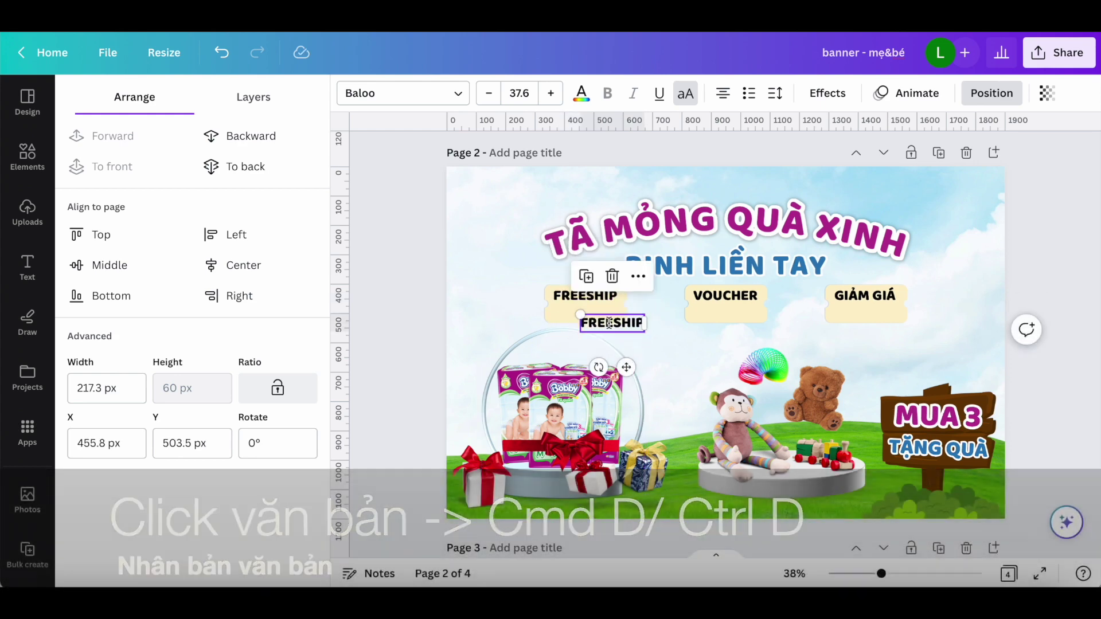
{"action": "double_click", "coordinate": [610, 323]}
{"action": "type", "text": "50K"}
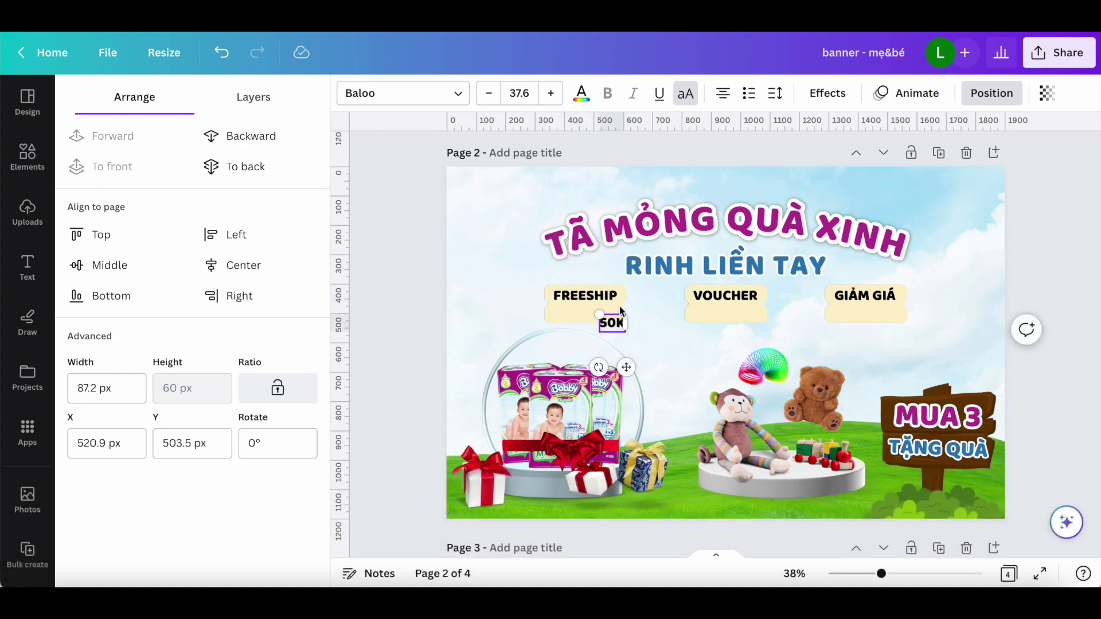
- Enlarge the "50K" text to size 52.1 and place it on the lower half of the ticket beneath "FREESHIP"
{"action": "left_click_drag", "start_coordinate": [600, 315], "coordinate": [592, 310]}
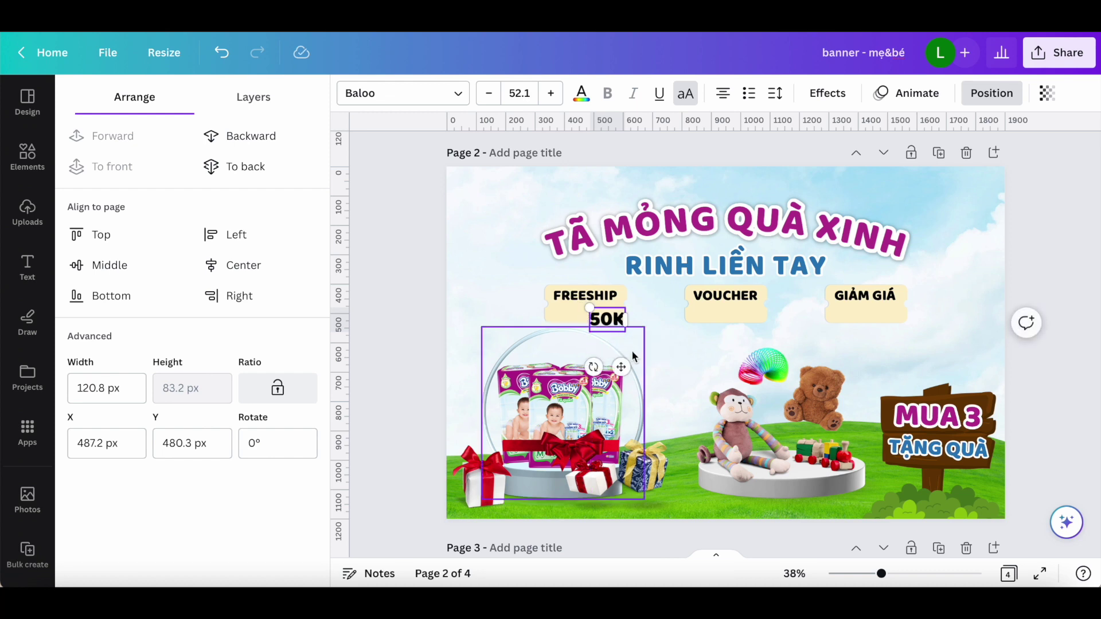
{"action": "left_click_drag", "start_coordinate": [621, 366], "coordinate": [613, 358]}
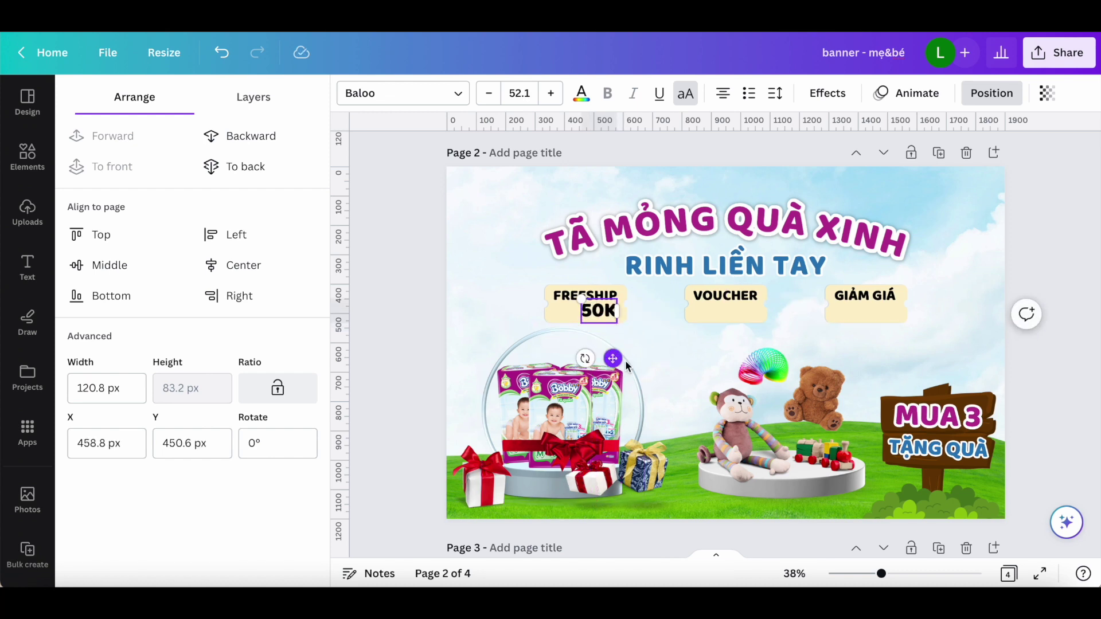
{"action": "left_click", "coordinate": [638, 347]}
{"action": "left_click", "coordinate": [599, 317]}
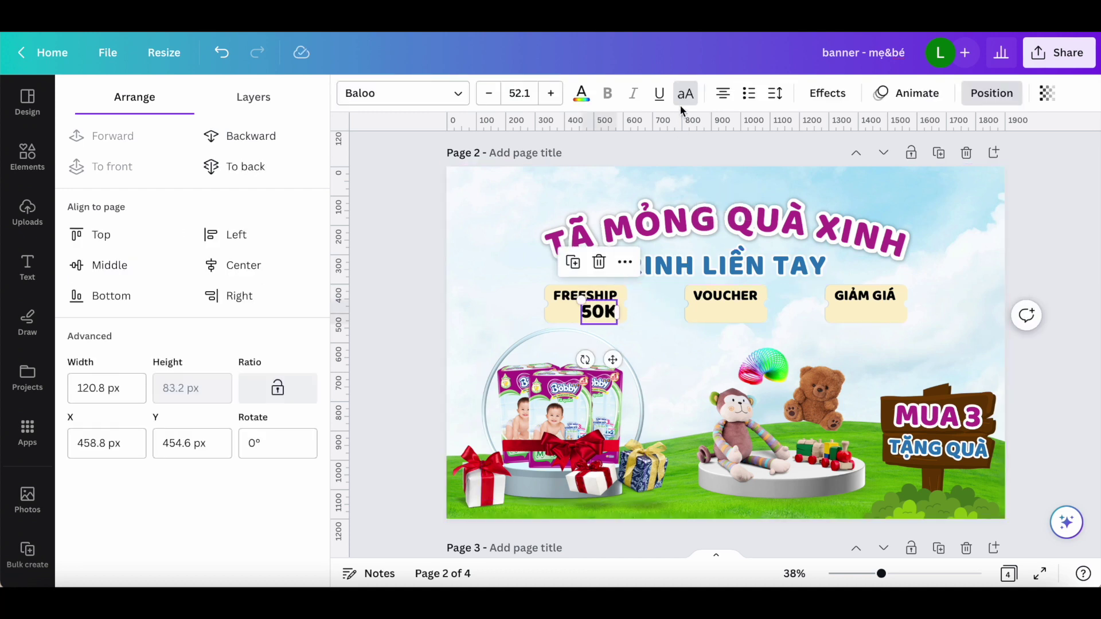
- Colour the "50K" text in the magenta of the headline
{"action": "left_click", "coordinate": [487, 224]}
{"action": "left_click", "coordinate": [599, 312]}
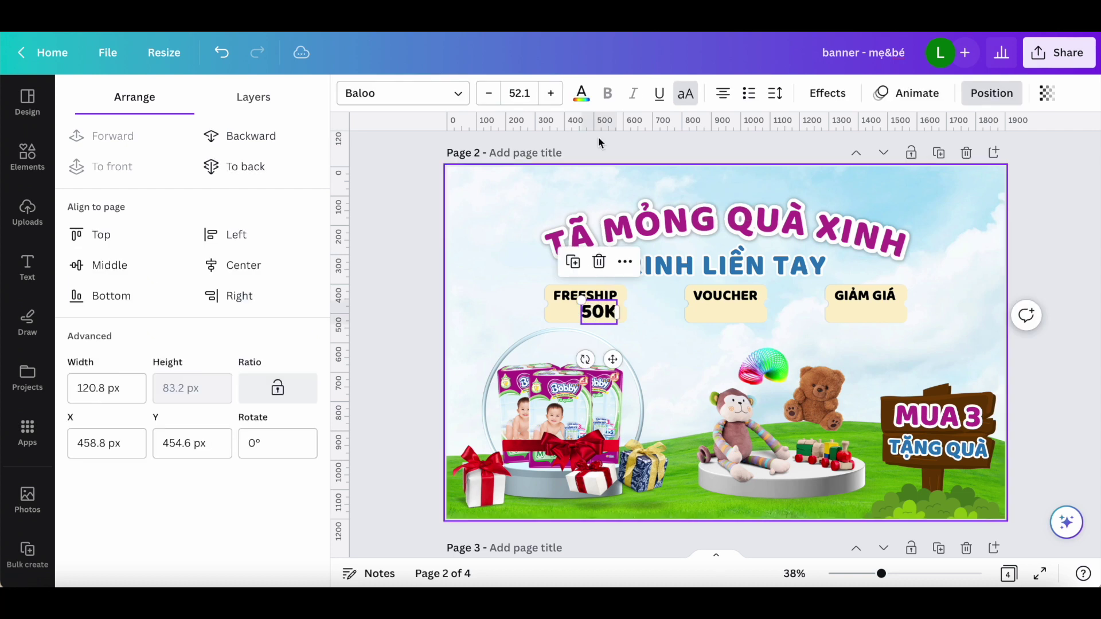
{"action": "left_click", "coordinate": [582, 94]}
{"action": "left_click", "coordinate": [212, 240]}
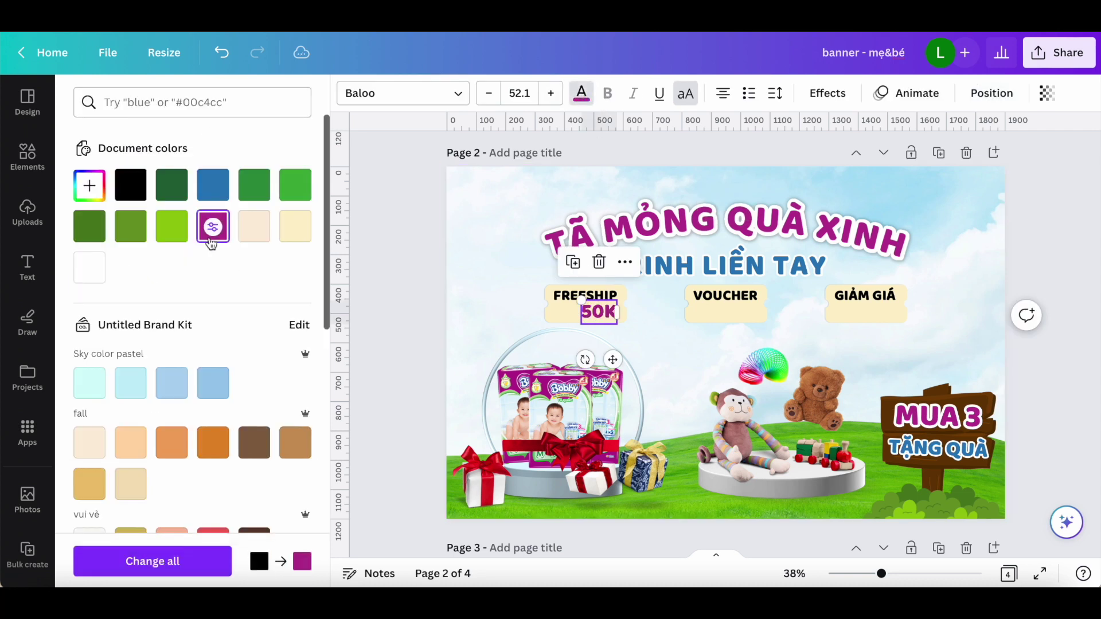
- Apply an Outline effect to the "50K" text, making the outline thicker and white
{"action": "left_click", "coordinate": [828, 93]}
{"action": "left_click", "coordinate": [285, 303]}
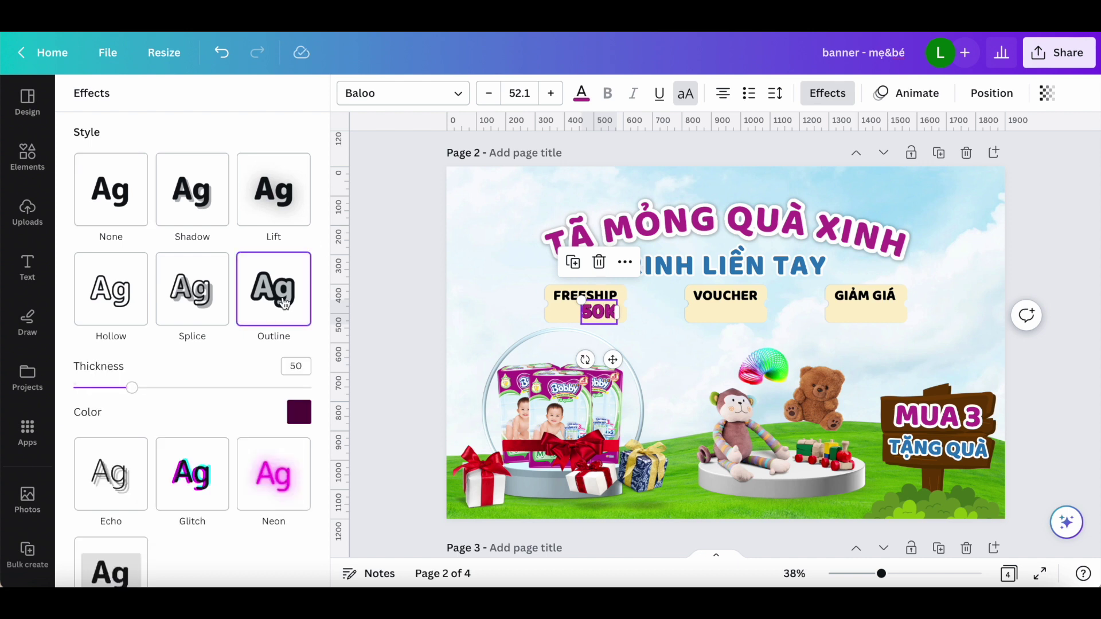
{"action": "left_click_drag", "start_coordinate": [131, 393], "coordinate": [174, 395]}
{"action": "left_click", "coordinate": [298, 415]}
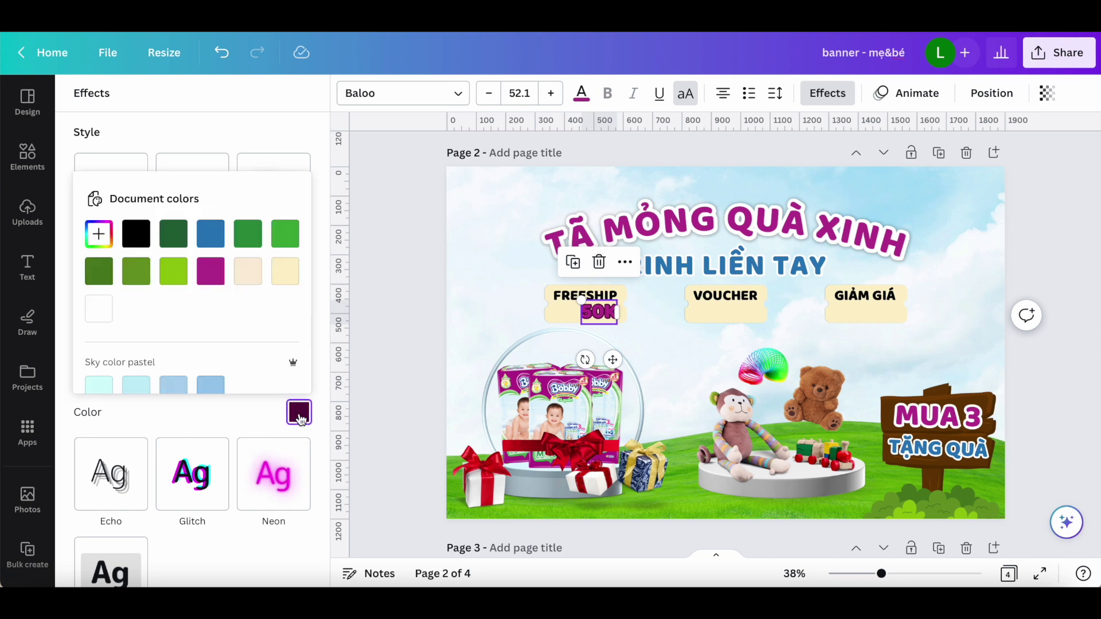
{"action": "left_click", "coordinate": [105, 317]}
{"action": "left_click", "coordinate": [376, 313]}
{"action": "left_click", "coordinate": [384, 311]}
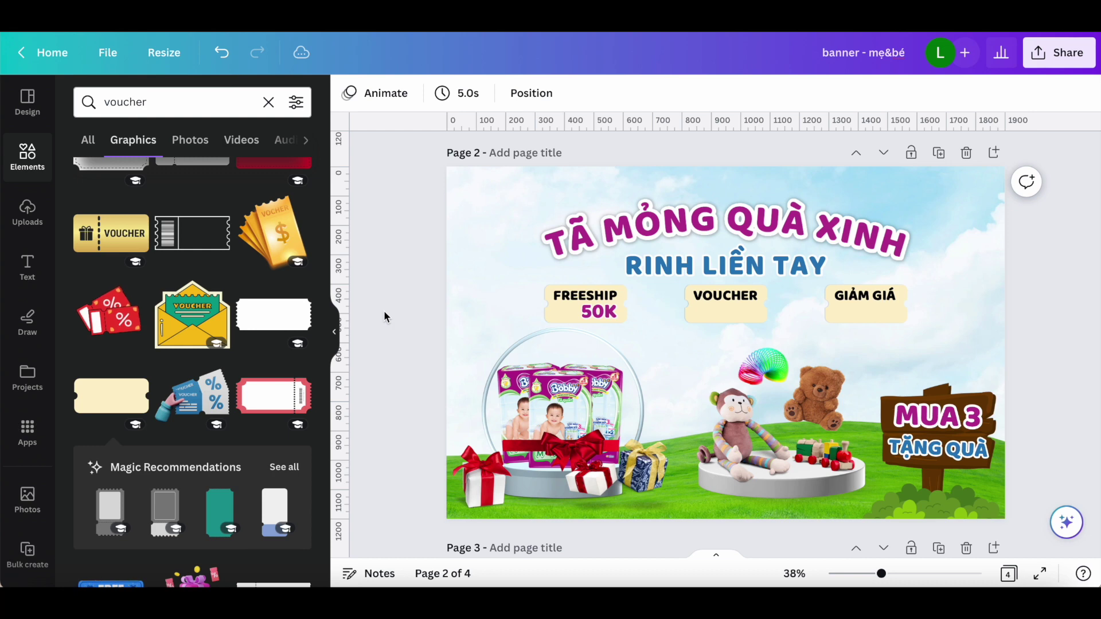
- Duplicate the "50K" text onto the lower half of the "VOUCHER" ticket and change the copy to "100K"
{"action": "left_click", "coordinate": [607, 310]}
{"action": "key", "text": "ctrl+d"}
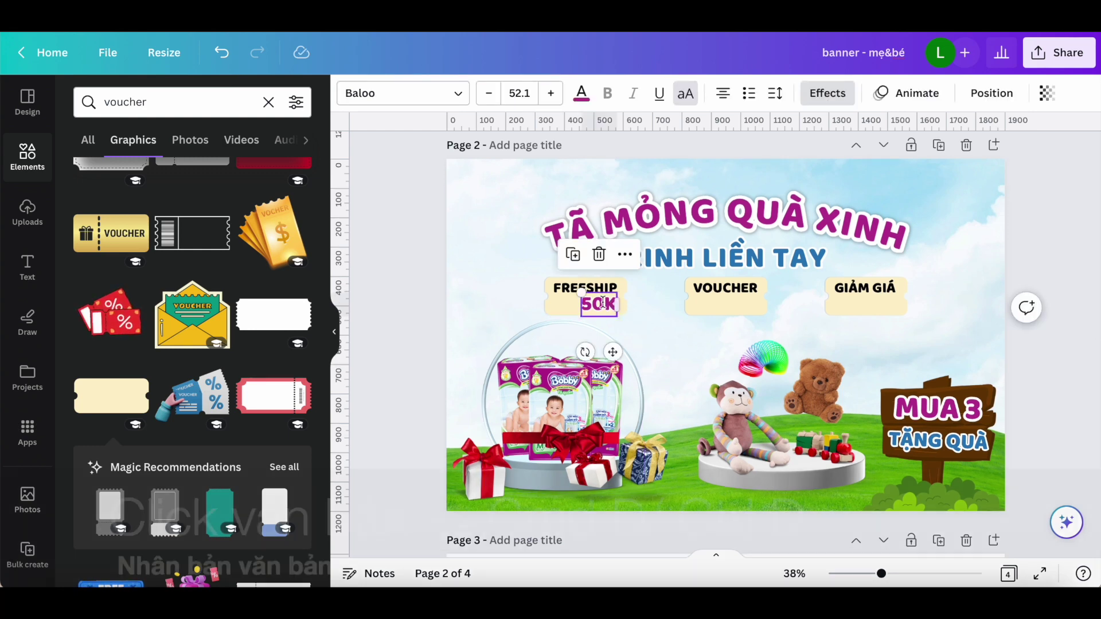
{"action": "left_click_drag", "start_coordinate": [619, 356], "coordinate": [742, 353]}
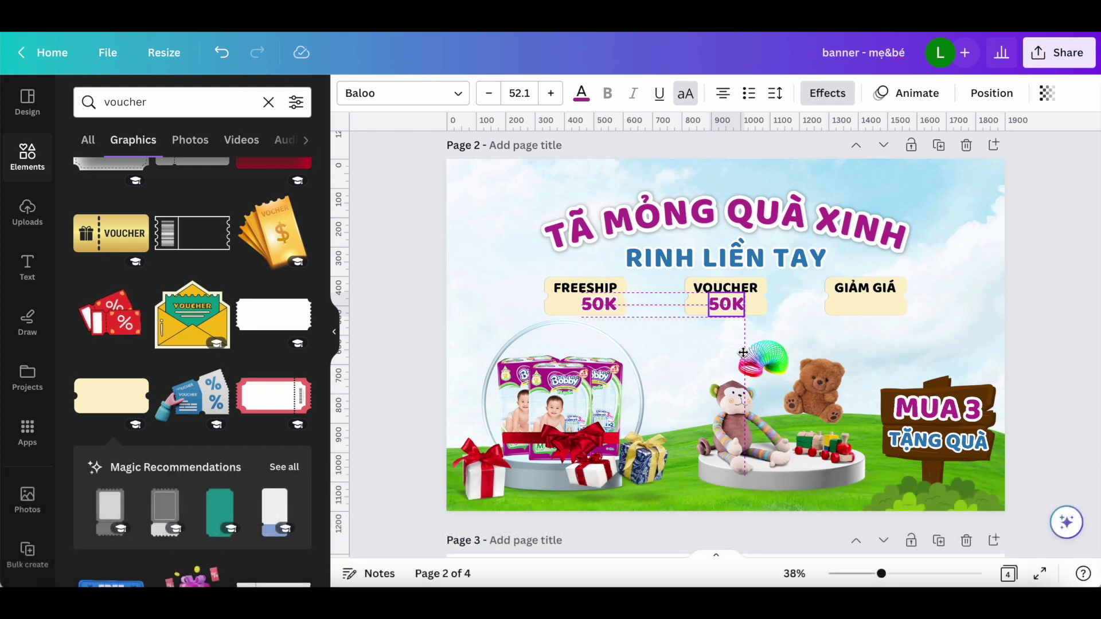
{"action": "double_click", "coordinate": [731, 311]}
{"action": "type", "text": "100"}
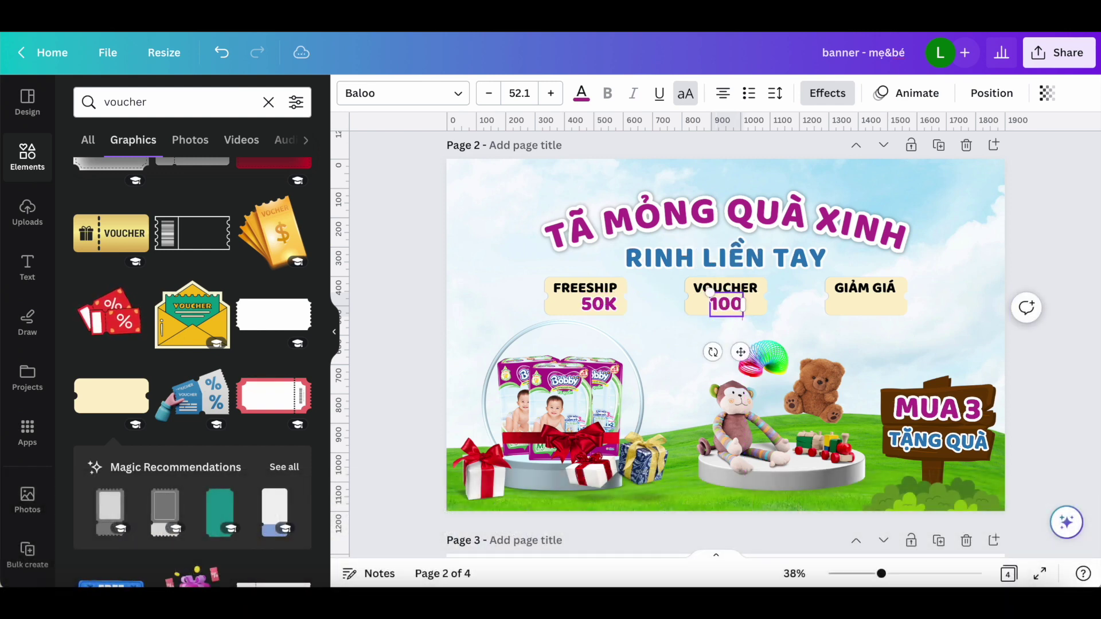
{"action": "left_click", "coordinate": [809, 317]}
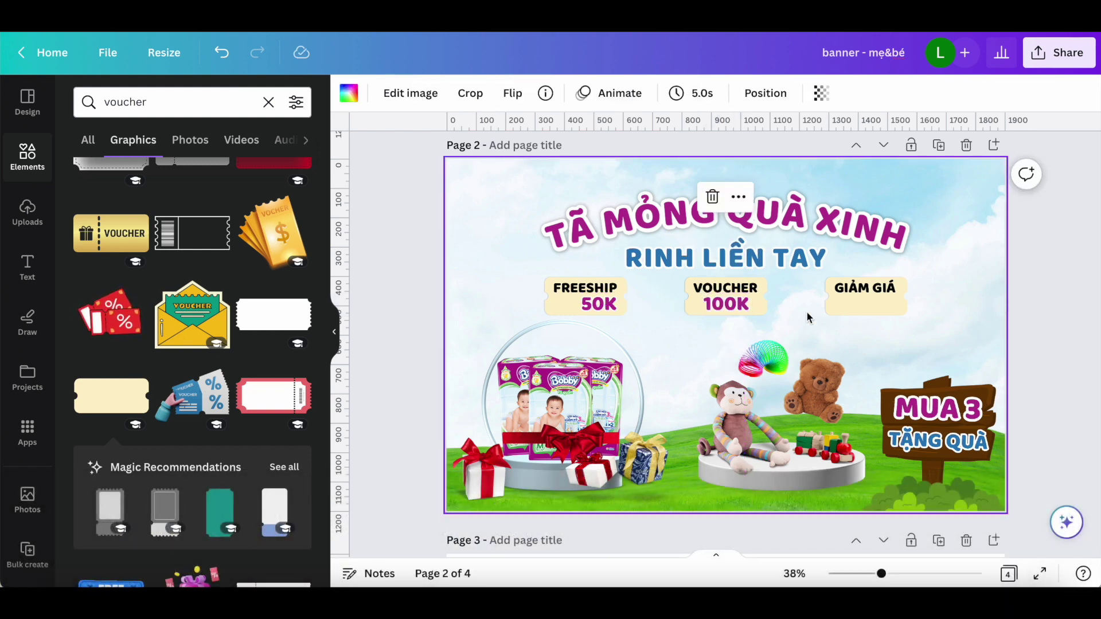
- Duplicate the "100K" text onto the lower half of the "GIẢM GIÁ" ticket, change the copy to "30%" and centre it beneath the label
{"action": "left_click", "coordinate": [744, 310]}
{"action": "key", "text": "ctrl+d"}
{"action": "left_click_drag", "start_coordinate": [744, 309], "coordinate": [880, 350]}
{"action": "double_click", "coordinate": [871, 304]}
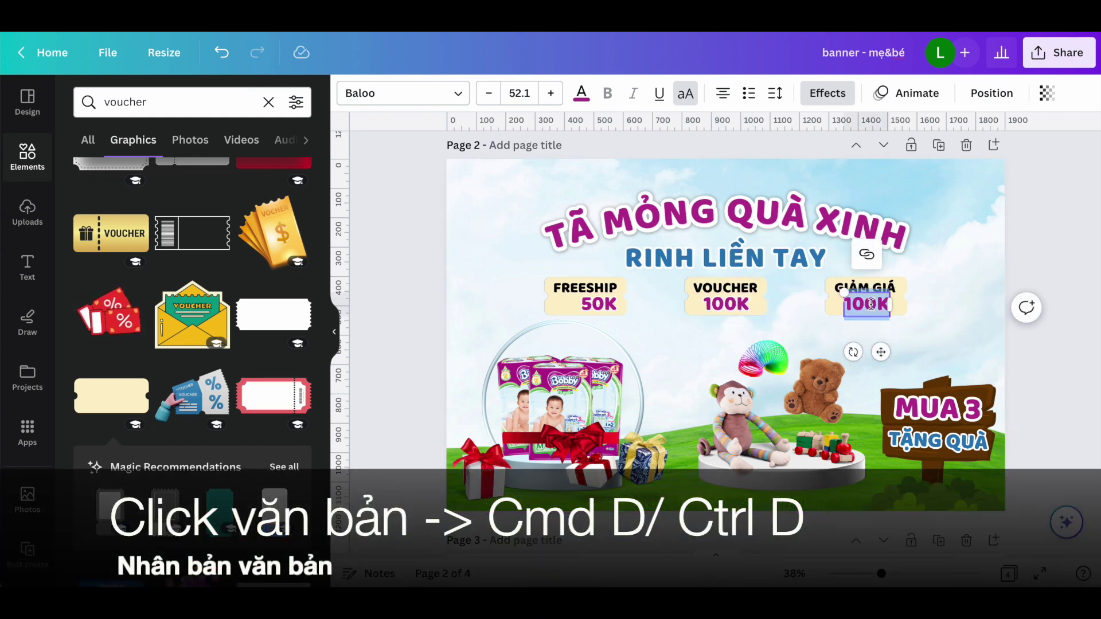
{"action": "type", "text": "30%"}
{"action": "left_click", "coordinate": [895, 324]}
{"action": "left_click_drag", "start_coordinate": [874, 310], "coordinate": [875, 314]}
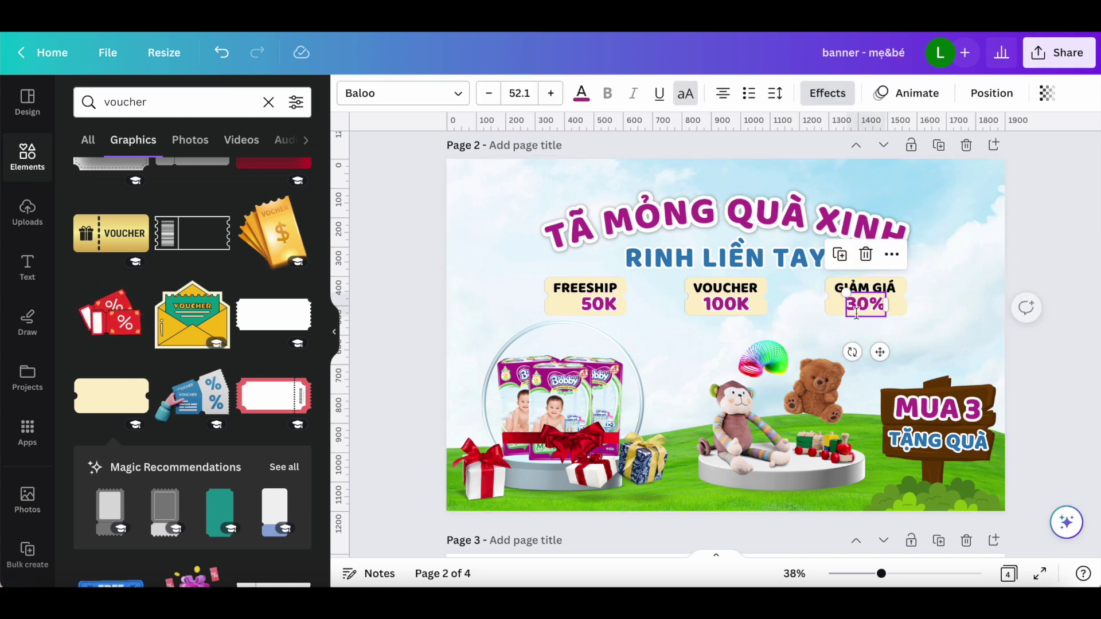
{"action": "left_click", "coordinate": [727, 343]}
- Duplicate the "FREESHIP" text, change the copy to "TỪ", scale it down to size 36.1 and place it just before "50K"
{"action": "left_click", "coordinate": [587, 283]}
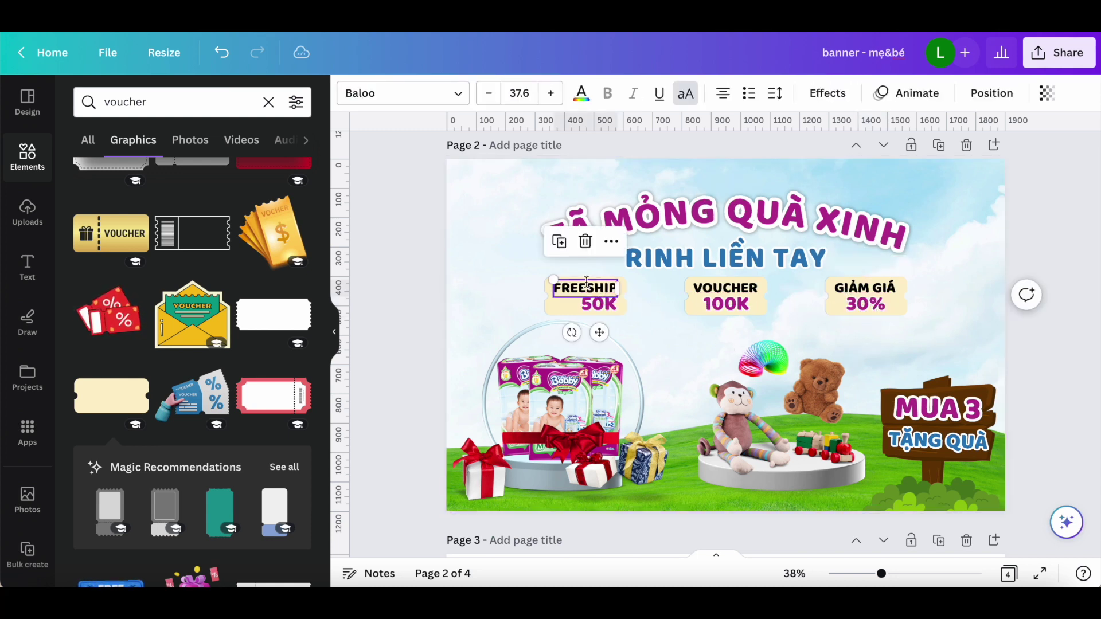
{"action": "left_click_drag", "start_coordinate": [586, 282], "coordinate": [591, 287]}
{"action": "left_click_drag", "start_coordinate": [606, 334], "coordinate": [676, 370]}
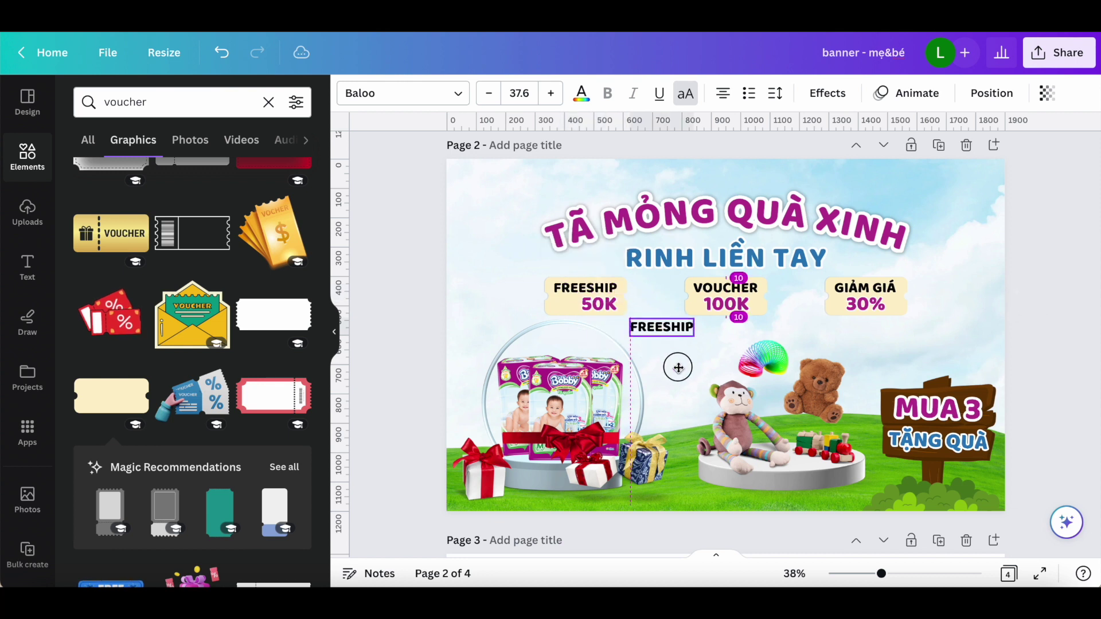
{"action": "type", "text": "TU"}
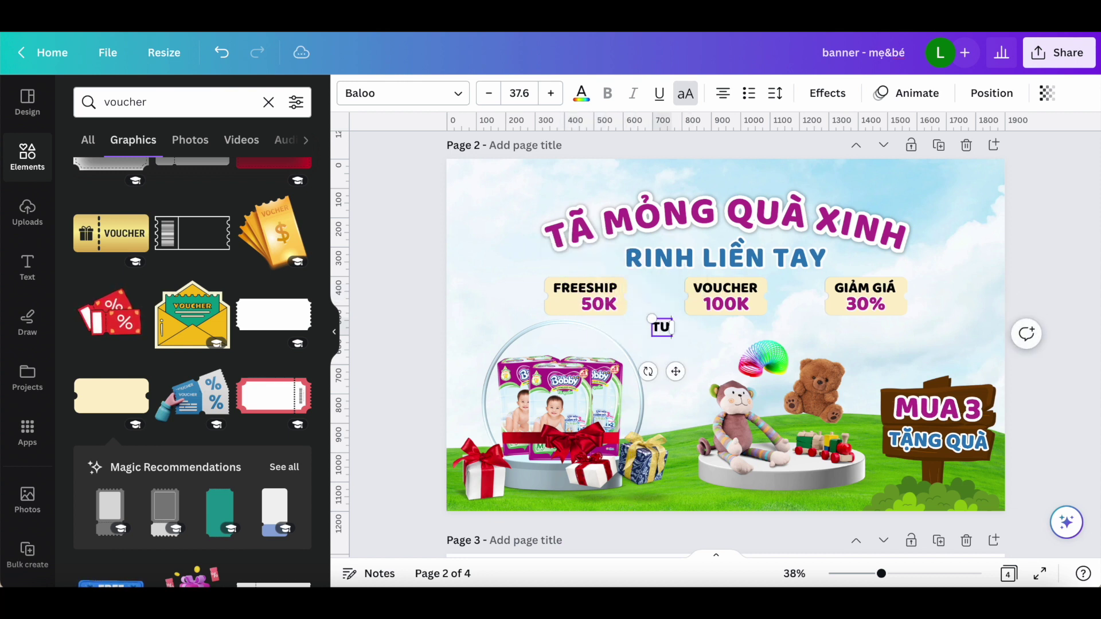
{"action": "left_click_drag", "start_coordinate": [652, 319], "coordinate": [559, 307]}
{"action": "left_click", "coordinate": [400, 274]}
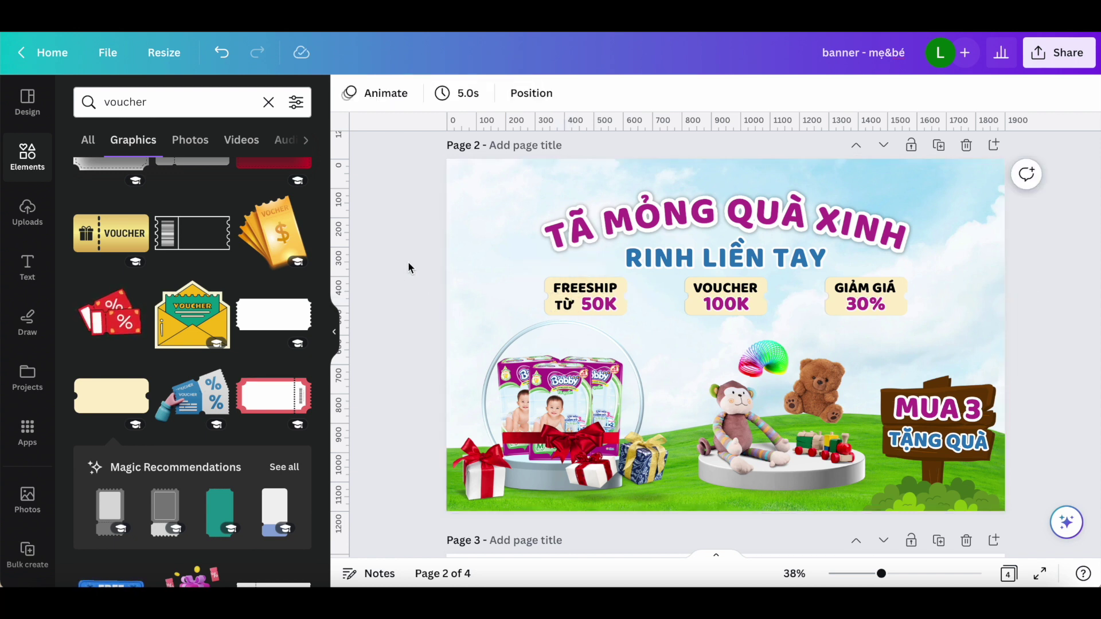
- Check that rulers and guides are shown, and add a horizontal guide along the base of the tickets' lower text line
{"action": "left_click", "coordinate": [110, 57]}
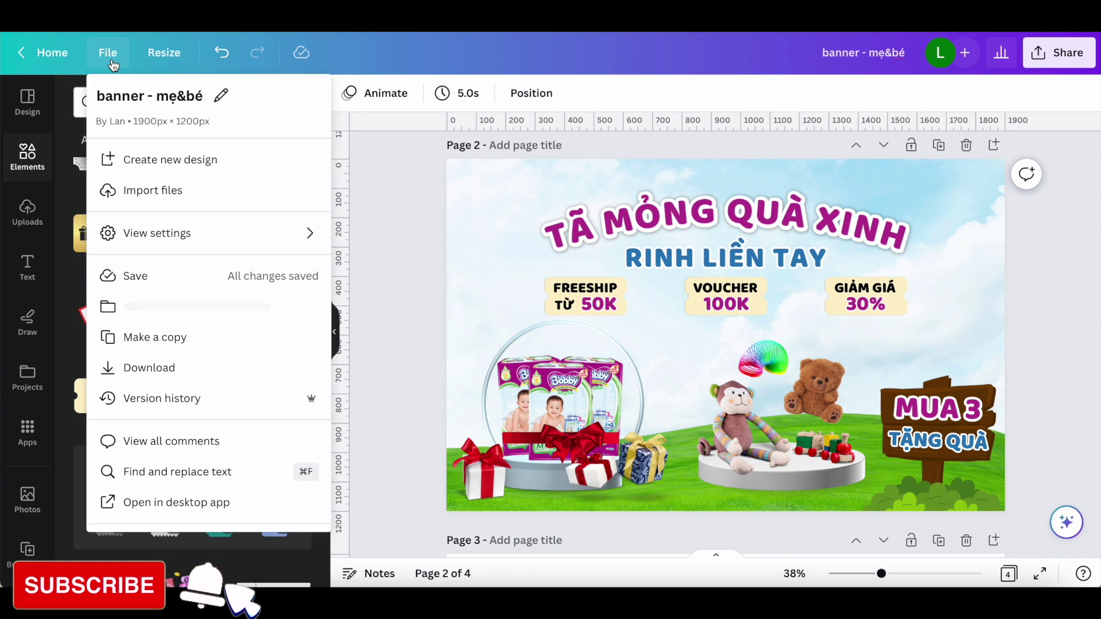
{"action": "mouse_move", "coordinate": [254, 241]}
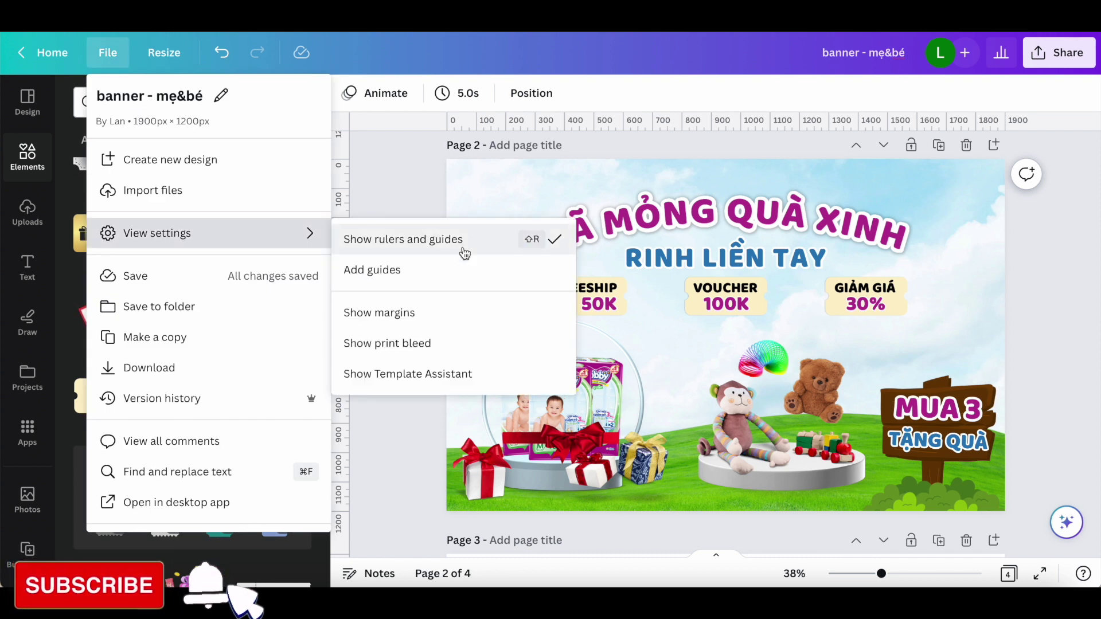
{"action": "left_click", "coordinate": [410, 162]}
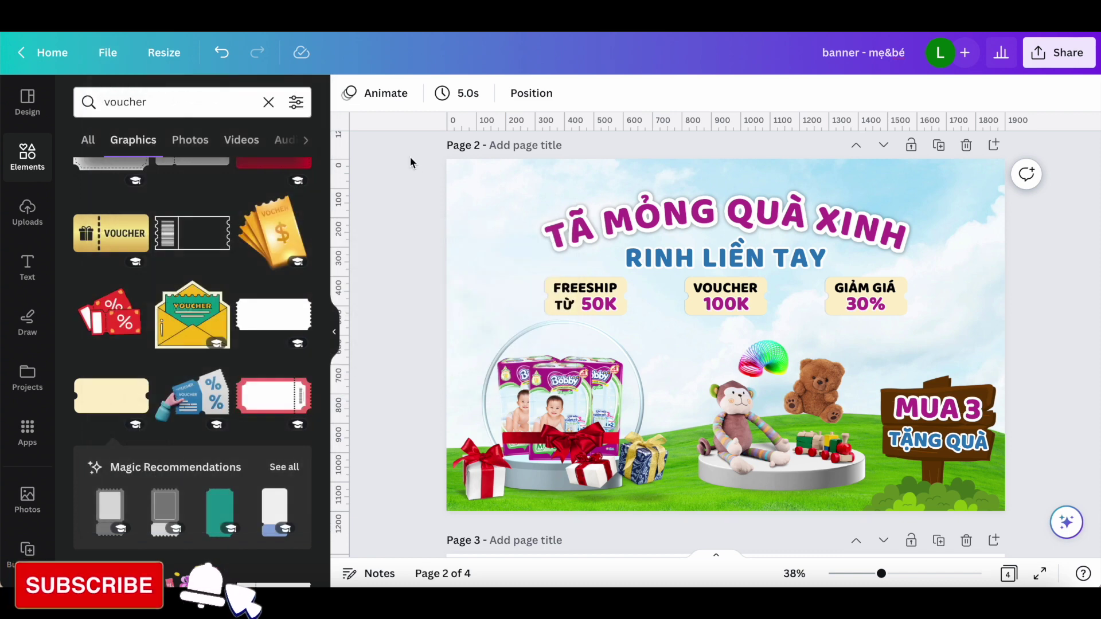
{"action": "left_click_drag", "start_coordinate": [505, 123], "coordinate": [513, 307]}
{"action": "left_click_drag", "start_coordinate": [886, 576], "coordinate": [903, 575]}
{"action": "left_click_drag", "start_coordinate": [620, 279], "coordinate": [621, 289]}
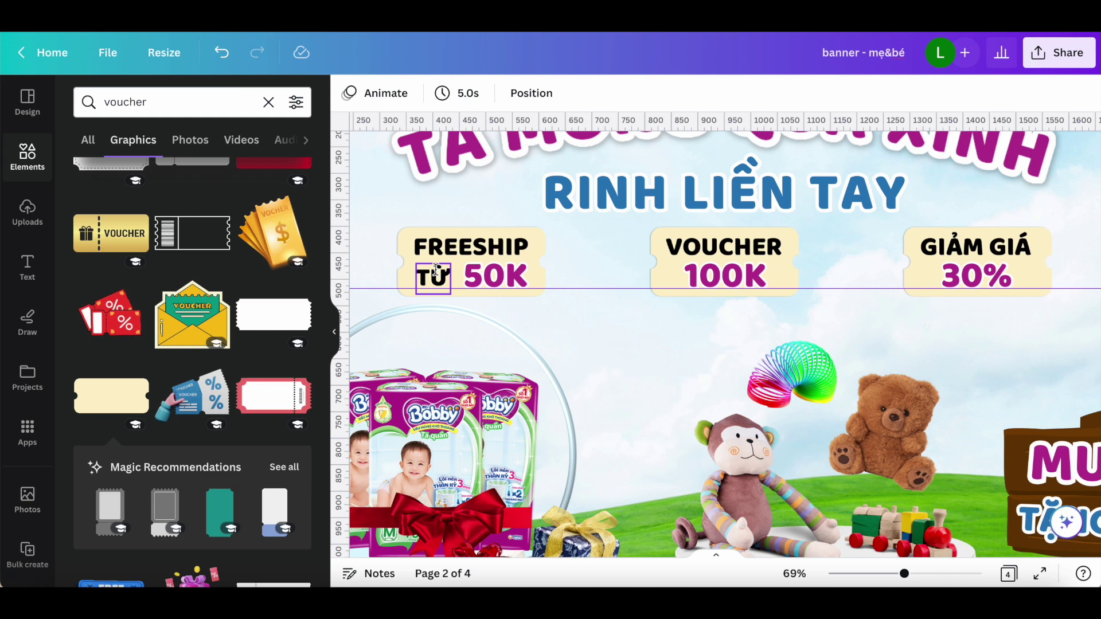
- Nudge the "TỪ" text so its base lines up with "50K" on the horizontal guide
{"action": "left_click", "coordinate": [436, 269]}
{"action": "key", "text": "Escape"}
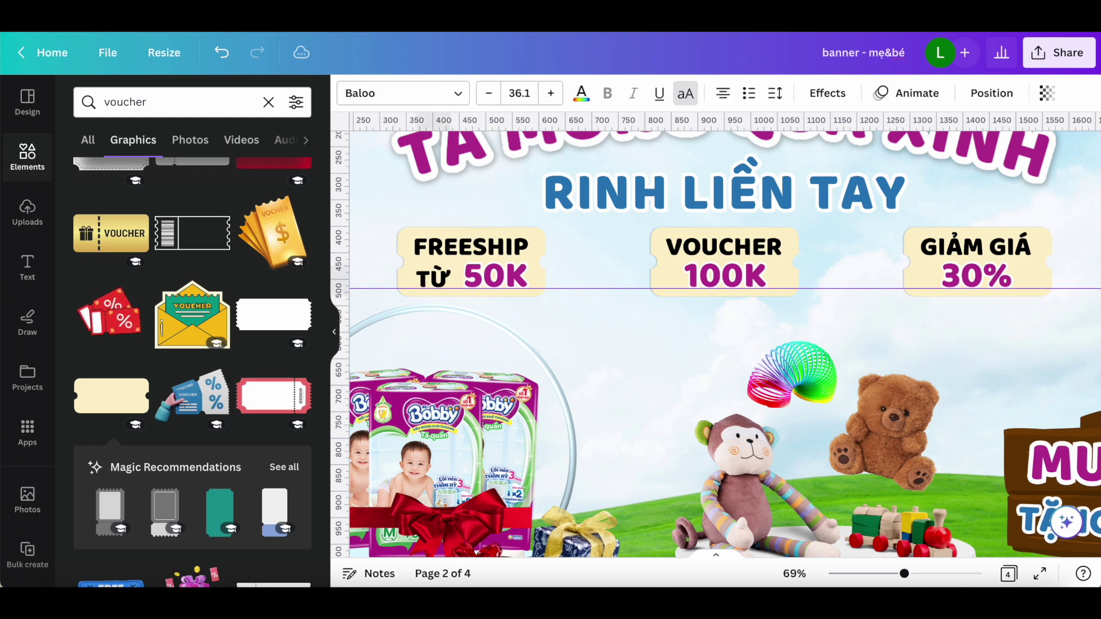
{"action": "left_click", "coordinate": [636, 306]}
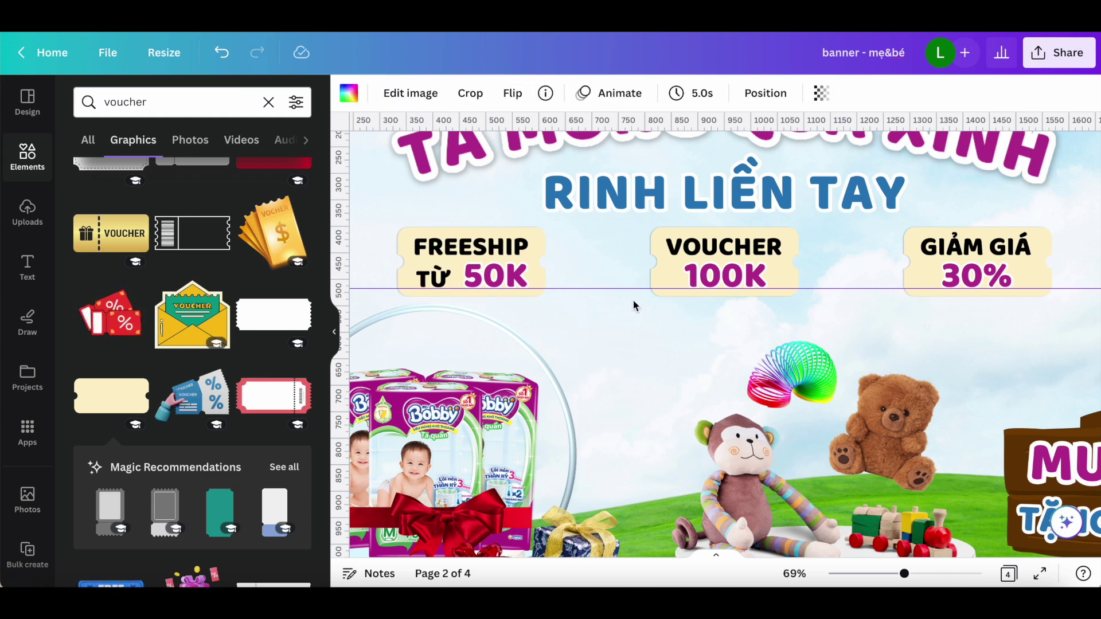
{"action": "left_click_drag", "start_coordinate": [905, 576], "coordinate": [889, 573]}
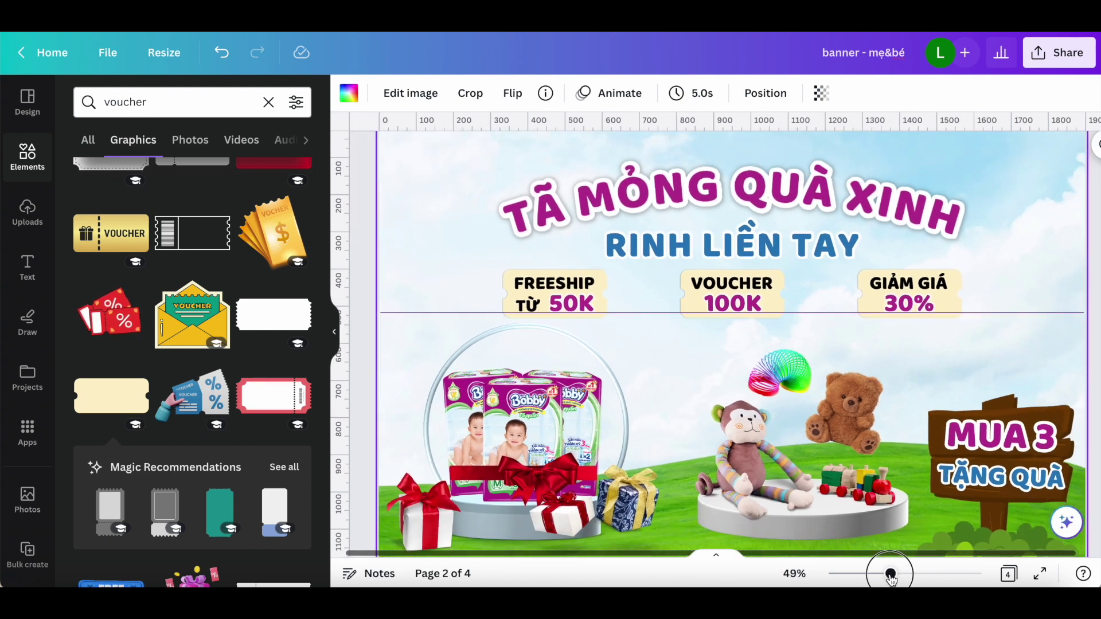
- Remove the horizontal guide, then select the headline, tagline and tickets together and nudge them slightly upward
{"action": "left_click", "coordinate": [1070, 373]}
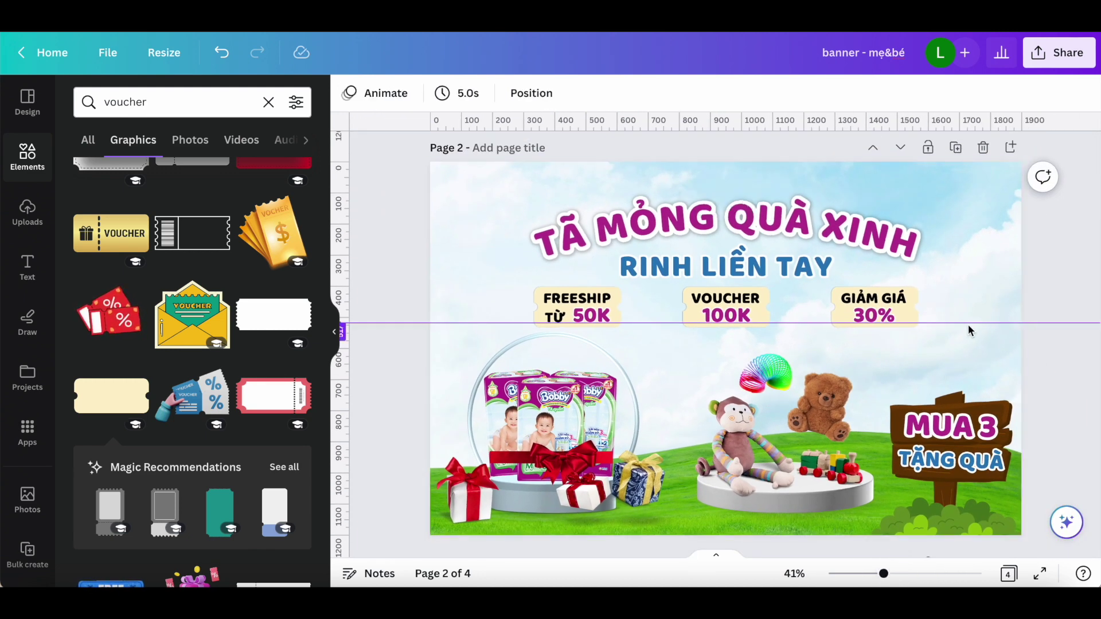
{"action": "left_click_drag", "start_coordinate": [492, 184], "coordinate": [929, 318]}
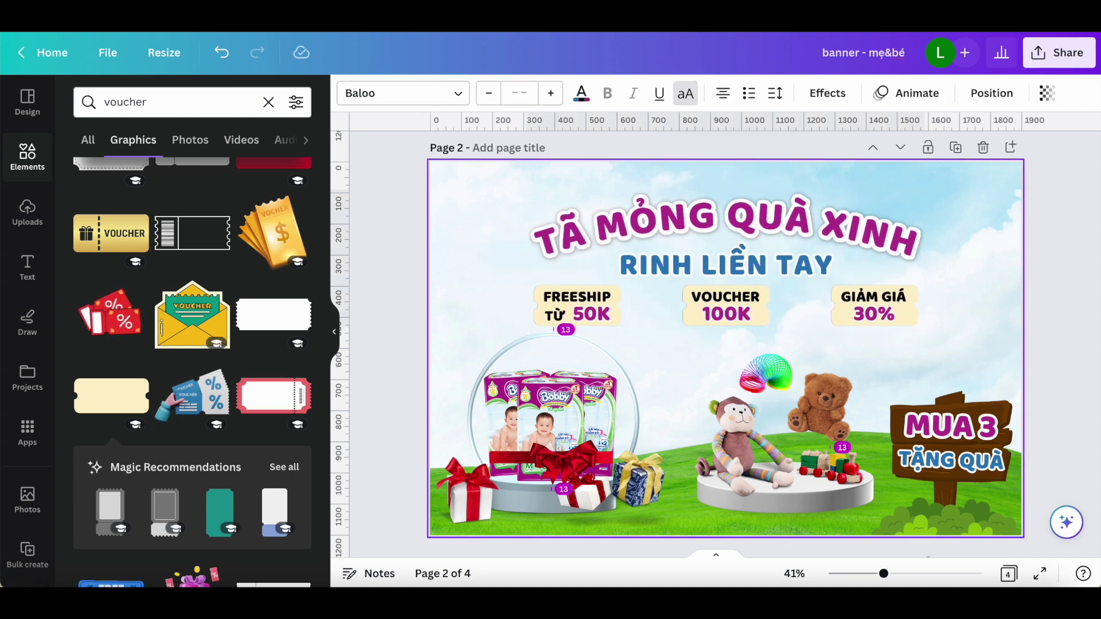
{"action": "left_click", "coordinate": [1077, 333]}
- Search graphics for "shadow", place a small thin shadow along the base of the "FREESHIP" ticket and set its transparency to 28
{"action": "left_click", "coordinate": [34, 158]}
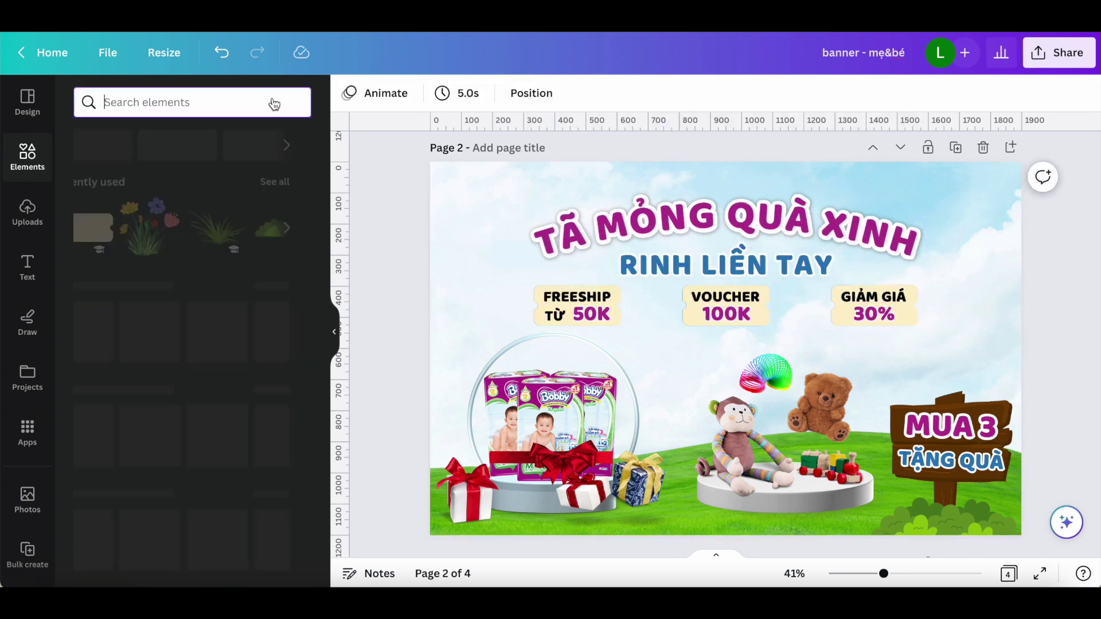
{"action": "type", "text": "shadow"}
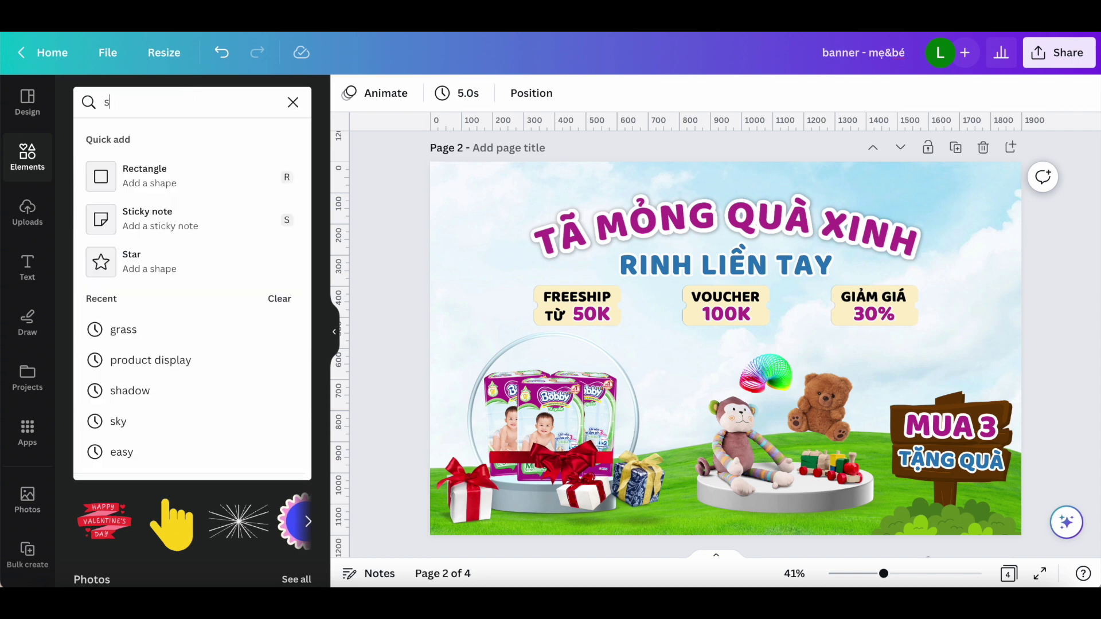
{"action": "key", "text": "Return"}
{"action": "left_click", "coordinate": [149, 148]}
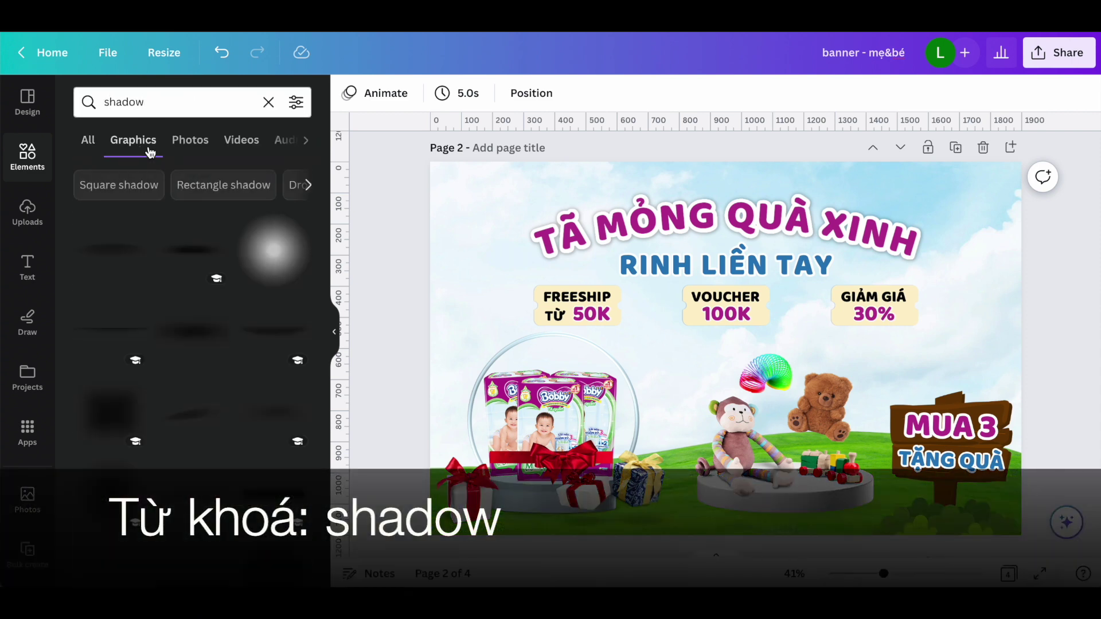
{"action": "left_click", "coordinate": [291, 338]}
{"action": "left_click_drag", "start_coordinate": [803, 339], "coordinate": [720, 351]}
{"action": "left_click_drag", "start_coordinate": [703, 396], "coordinate": [594, 368]}
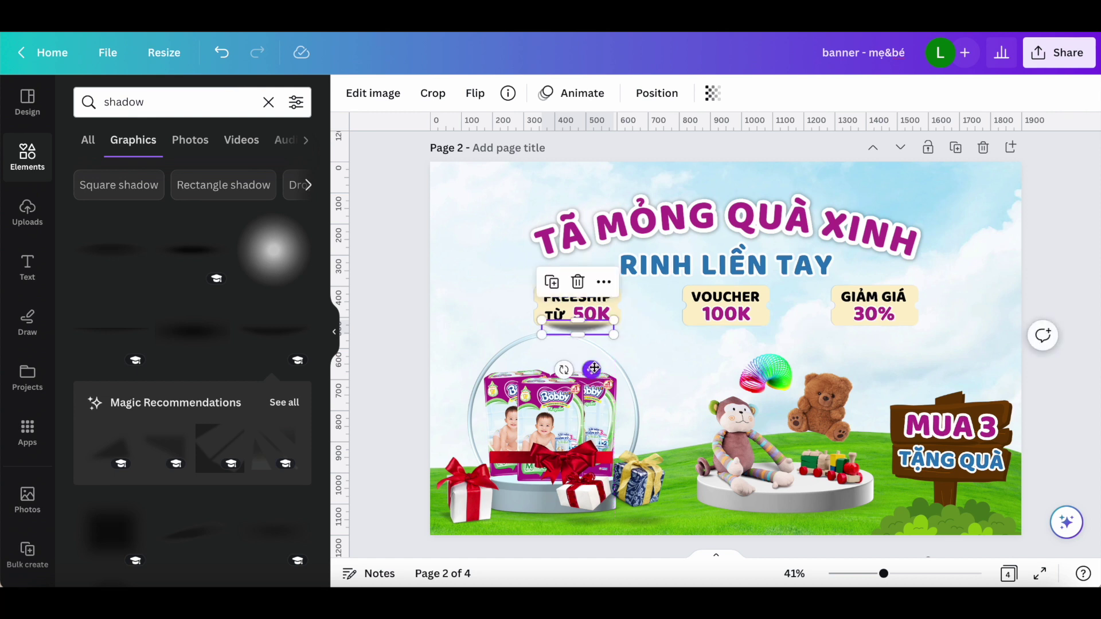
{"action": "left_click", "coordinate": [714, 92]}
{"action": "left_click_drag", "start_coordinate": [713, 163], "coordinate": [622, 161]}
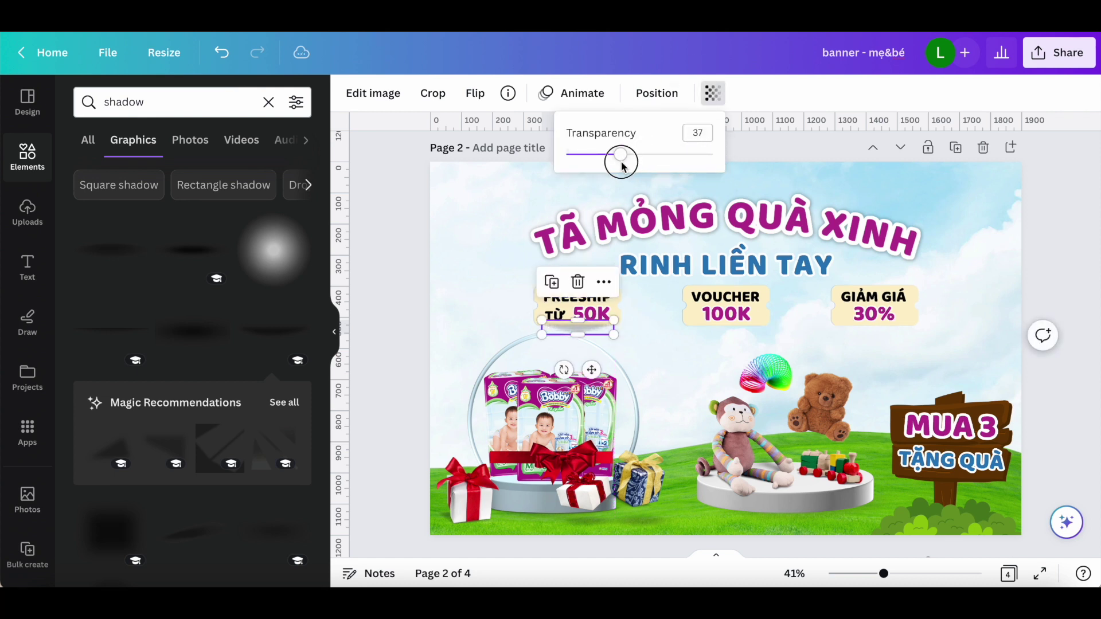
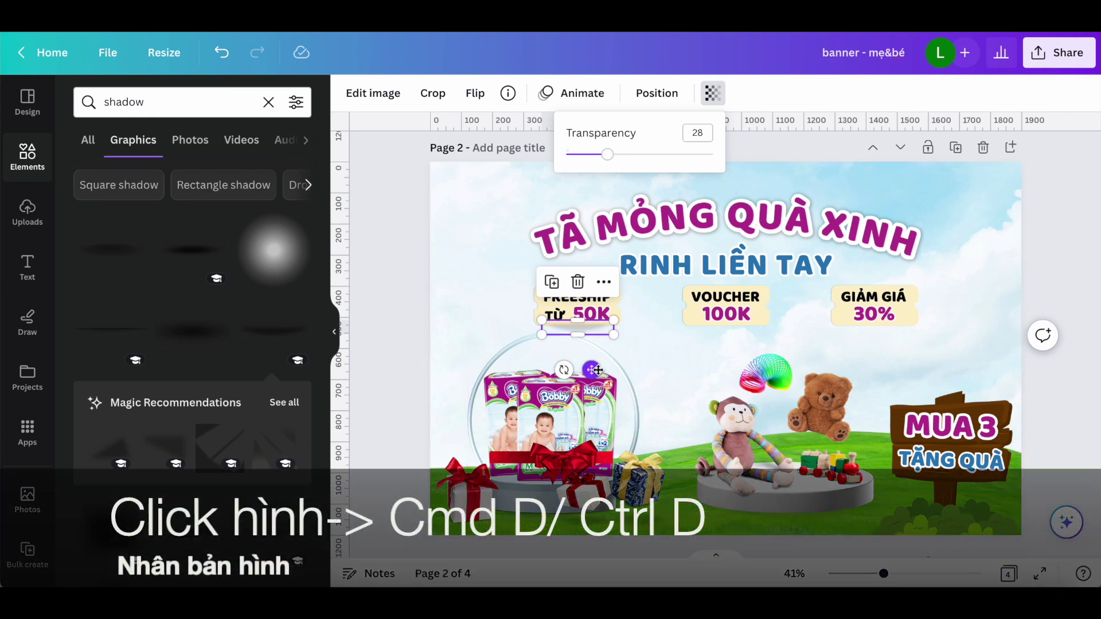
- Duplicate the shadow twice, aligning one copy under the "VOUCHER" ticket and the other under the "GIẢM GIÁ" ticket
{"action": "key", "text": "ctrl+d"}
{"action": "left_click_drag", "start_coordinate": [599, 378], "coordinate": [743, 372]}
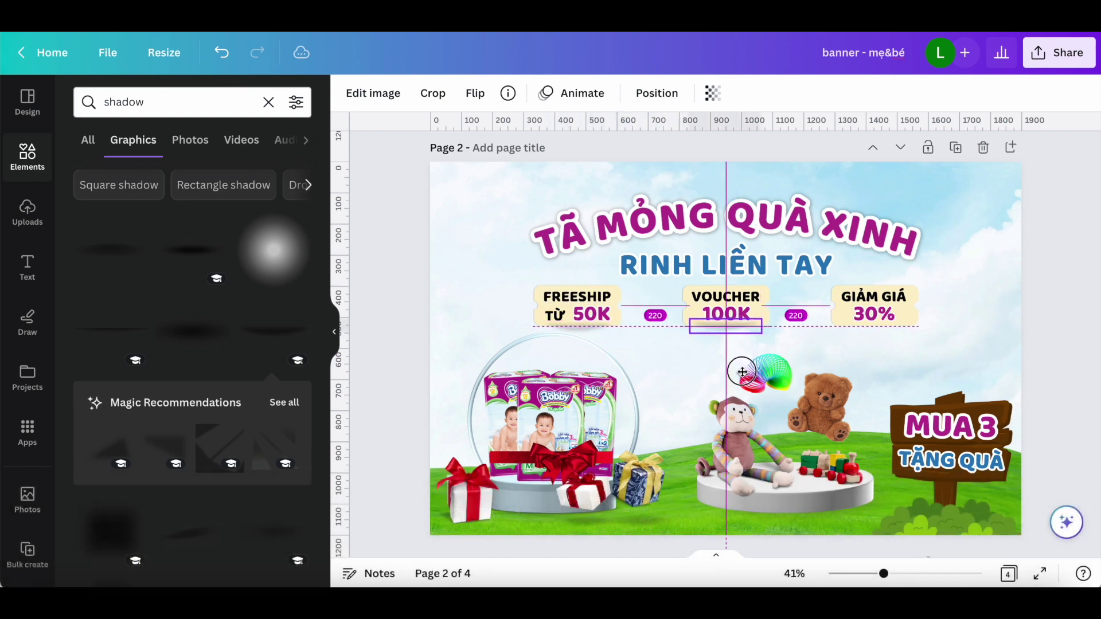
{"action": "key", "text": "ctrl+d"}
{"action": "left_click_drag", "start_coordinate": [741, 371], "coordinate": [888, 369]}
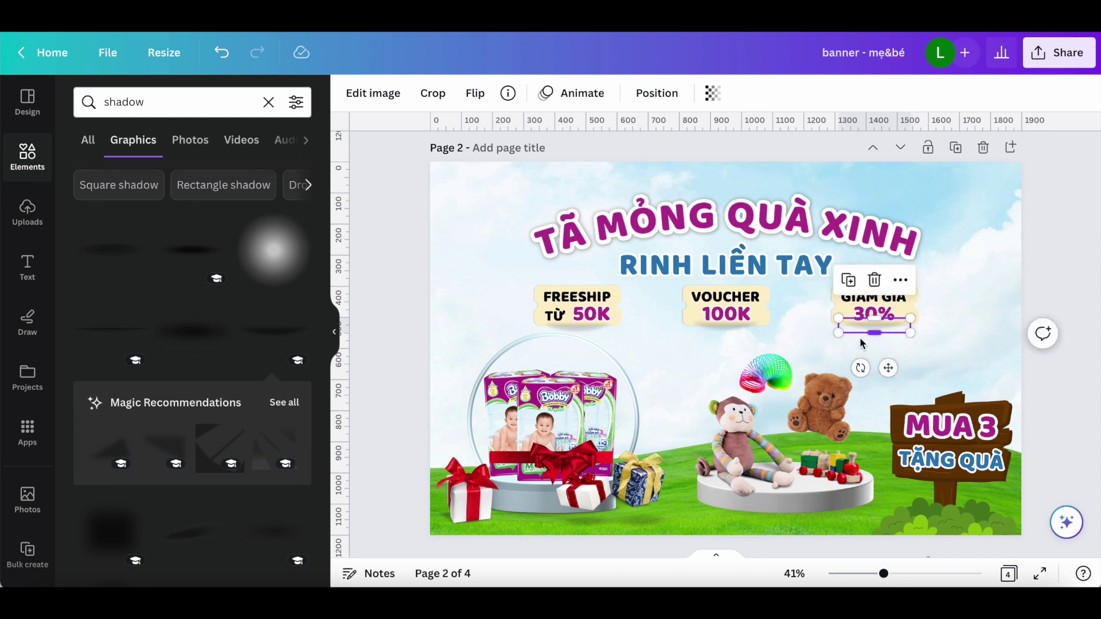
- Send the shadows of all three tickets to the back so they sit behind the tickets
{"action": "left_click", "coordinate": [657, 94]}
{"action": "left_click", "coordinate": [270, 163]}
{"action": "left_click", "coordinate": [721, 333]}
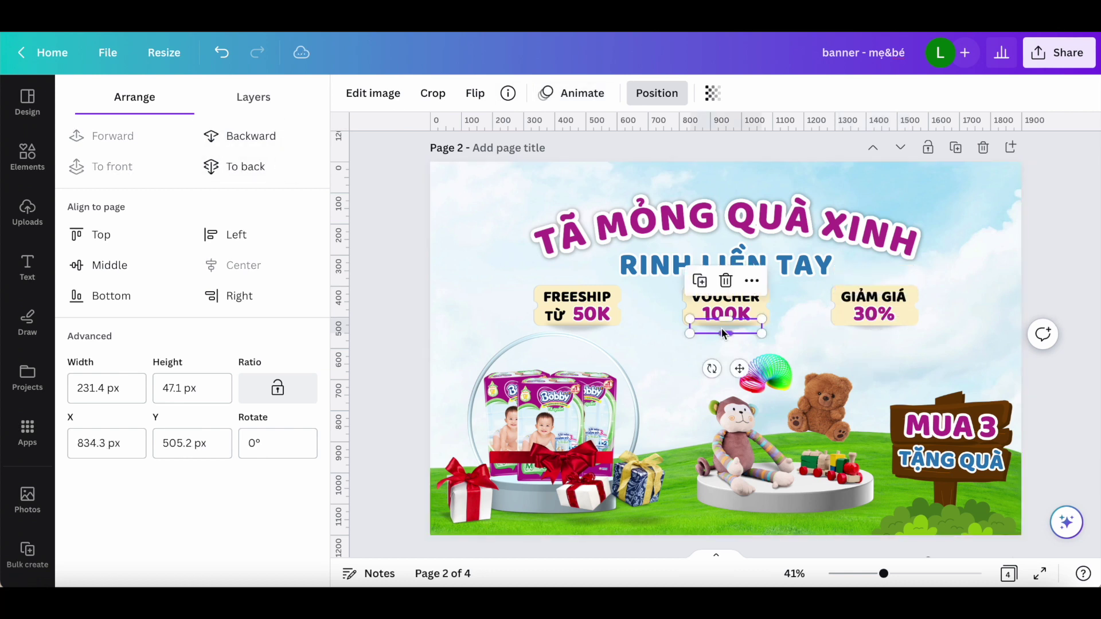
{"action": "left_click", "coordinate": [275, 147]}
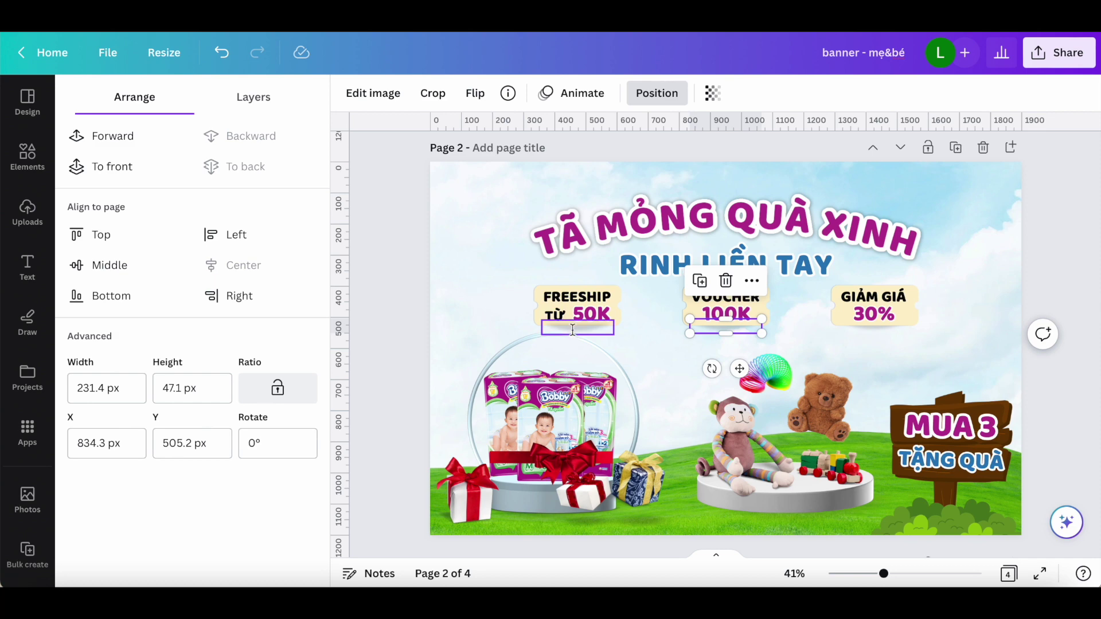
{"action": "left_click", "coordinate": [572, 329]}
{"action": "left_click", "coordinate": [563, 337]}
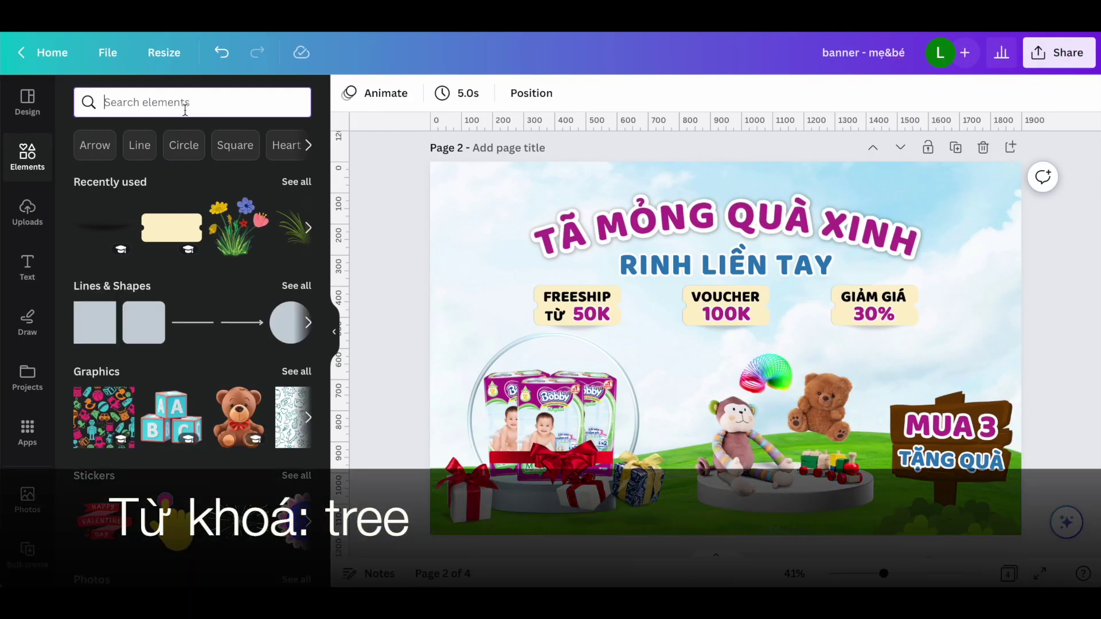
- Search graphics for "tree", add the bright green leafy tree and place it partly beyond the banner's left edge beside the diapers
{"action": "left_click", "coordinate": [132, 102]}
{"action": "type", "text": "tree"}
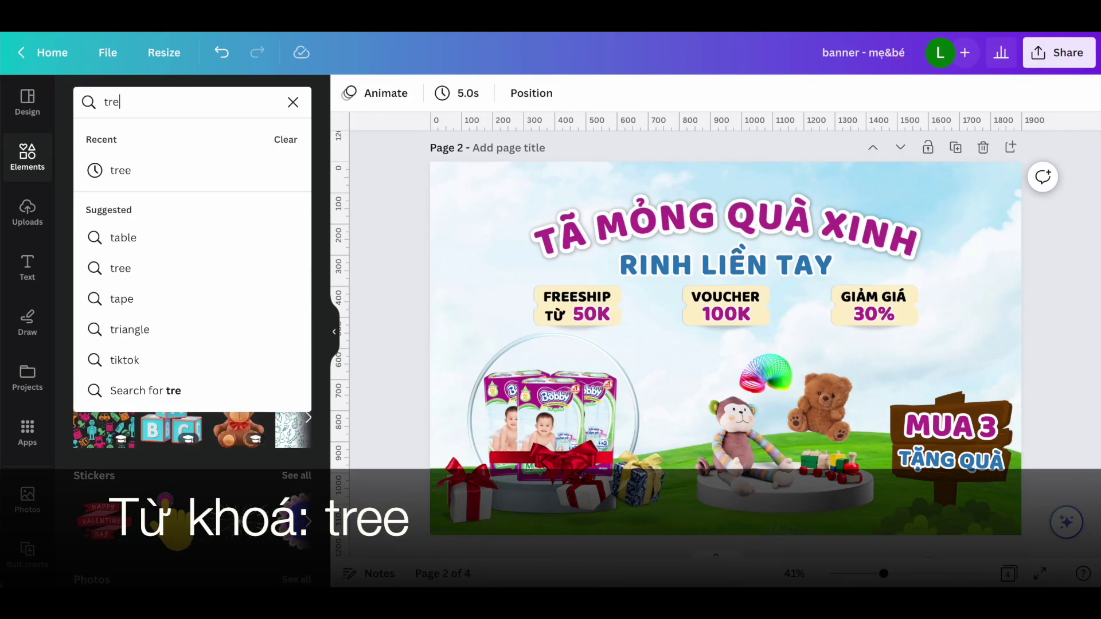
{"action": "left_click", "coordinate": [131, 172]}
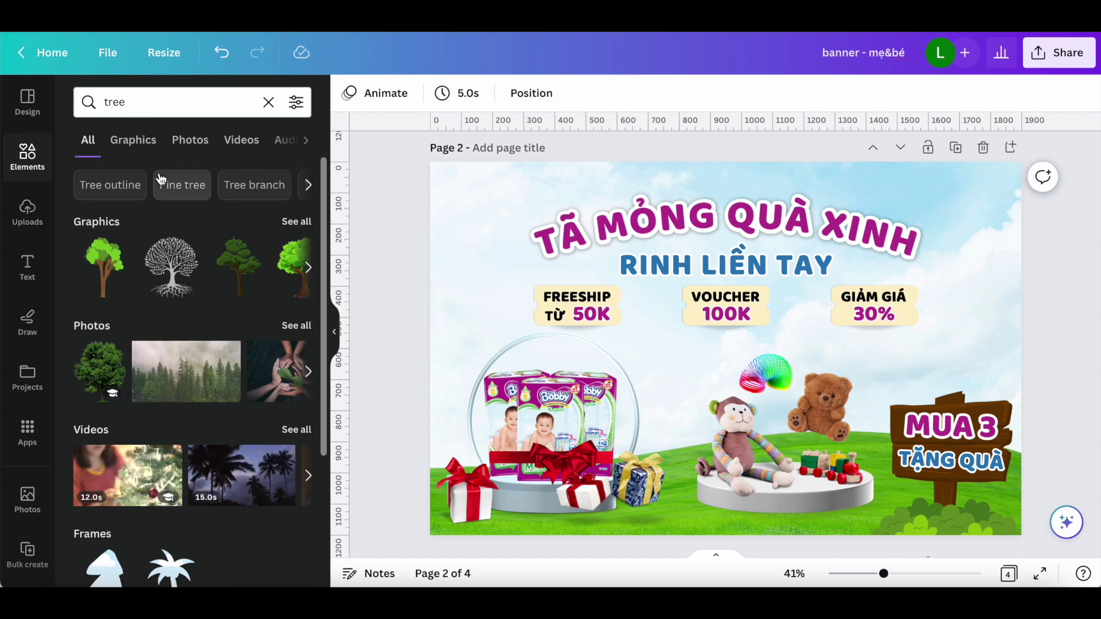
{"action": "left_click", "coordinate": [137, 152]}
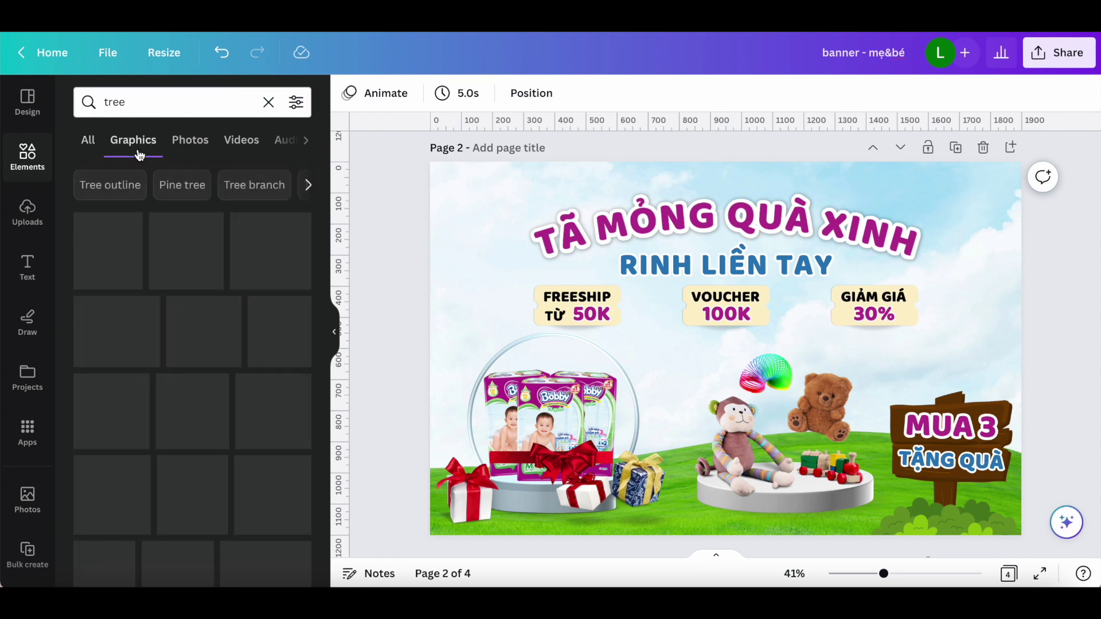
{"action": "scroll", "coordinate": [217, 361], "scroll_direction": "down", "scroll_amount": 1}
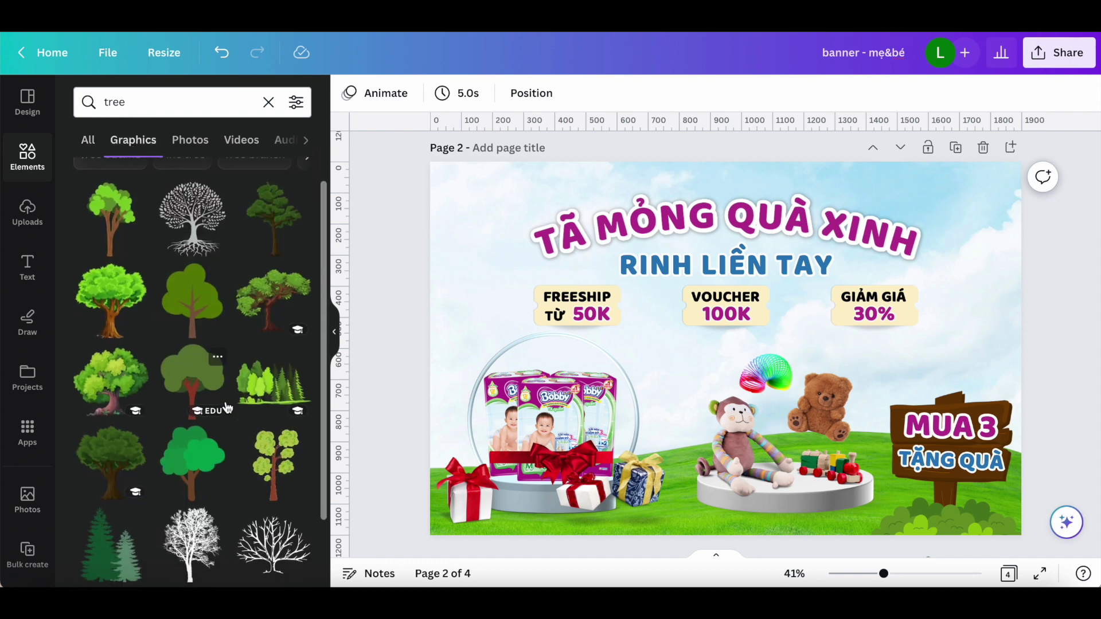
{"action": "left_click", "coordinate": [112, 301]}
{"action": "left_click_drag", "start_coordinate": [691, 391], "coordinate": [454, 393]}
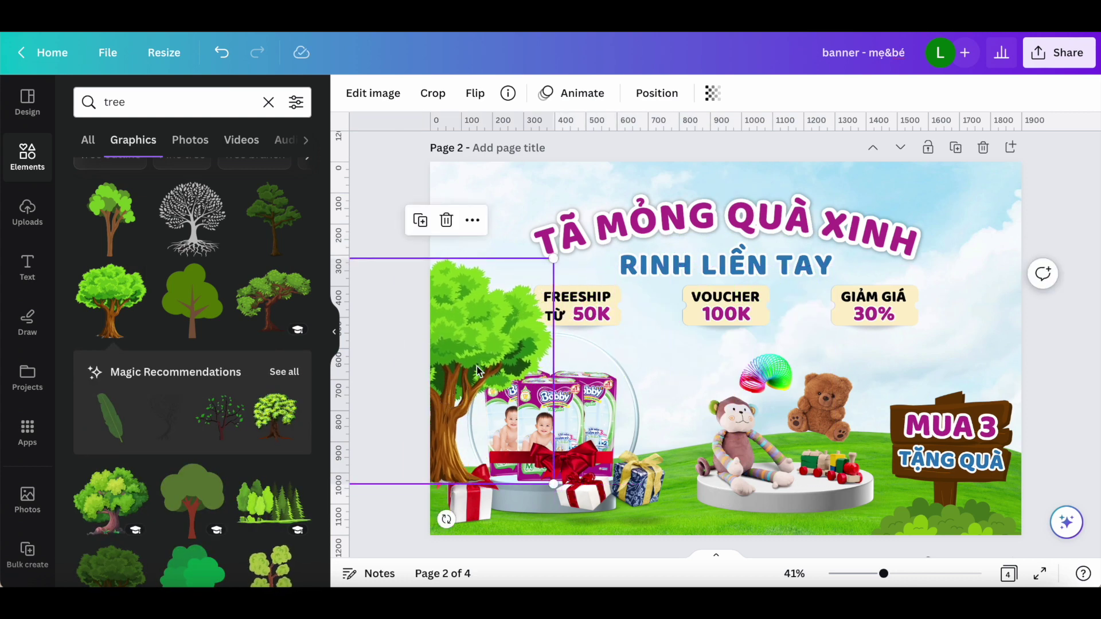
{"action": "left_click_drag", "start_coordinate": [486, 340], "coordinate": [476, 336]}
- Send the tree to the back, bring it forward one level, and shift it slightly further past the banner's left edge
{"action": "left_click", "coordinate": [672, 95]}
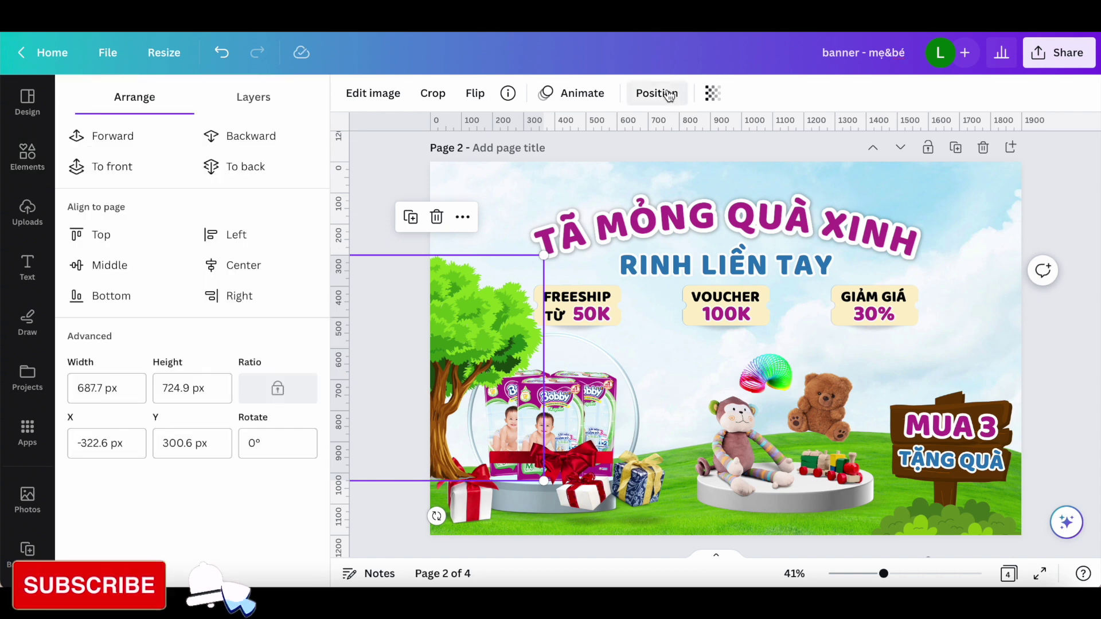
{"action": "left_click", "coordinate": [238, 167]}
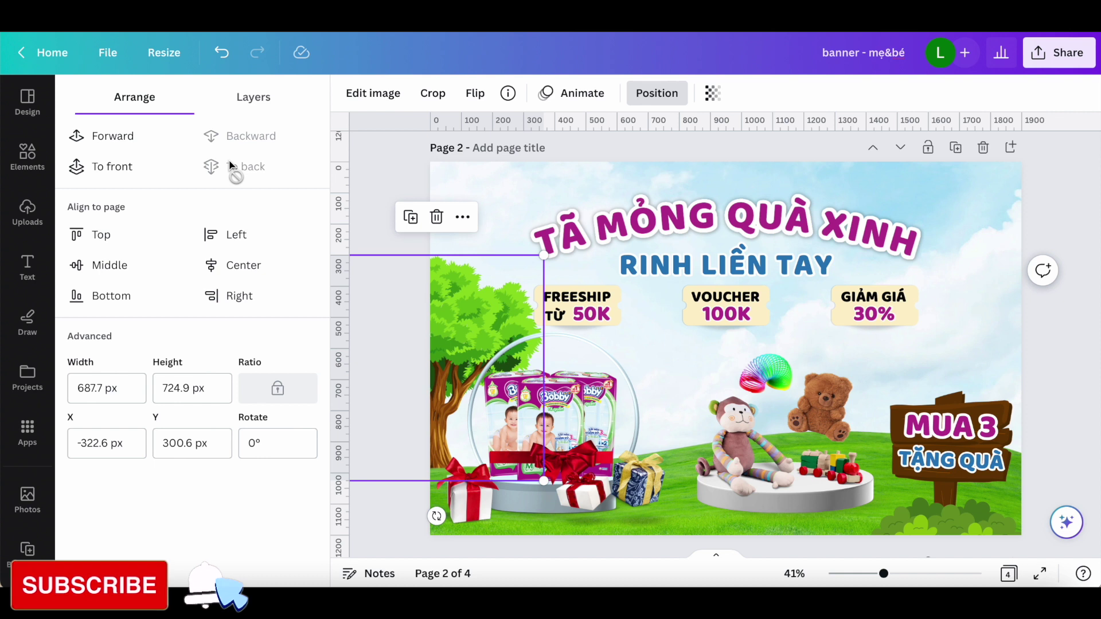
{"action": "left_click", "coordinate": [129, 139]}
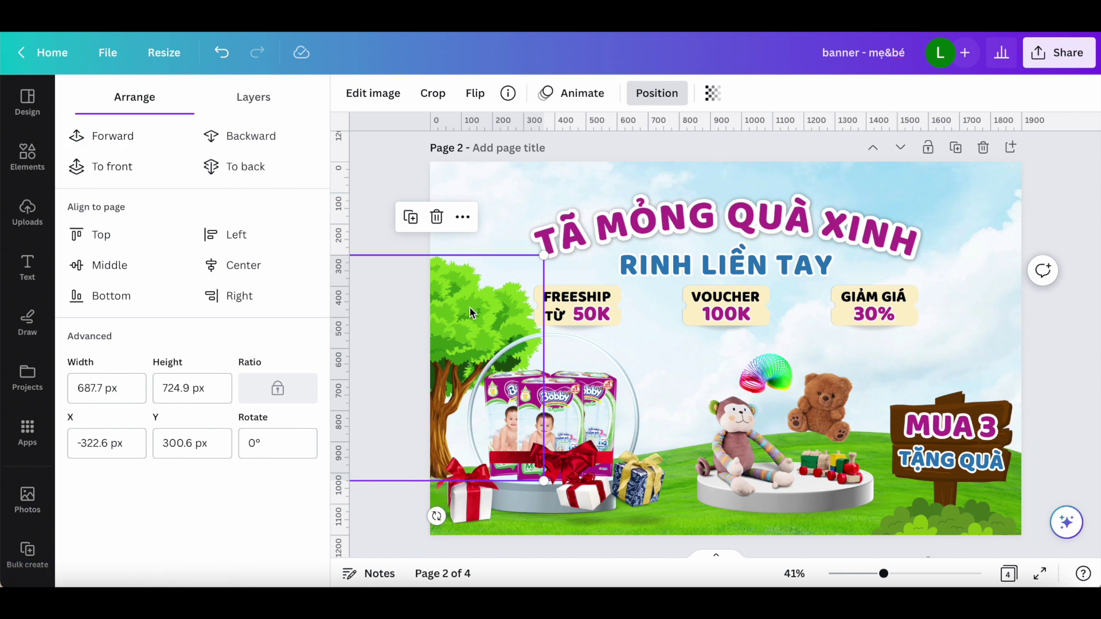
{"action": "left_click_drag", "start_coordinate": [470, 313], "coordinate": [469, 305]}
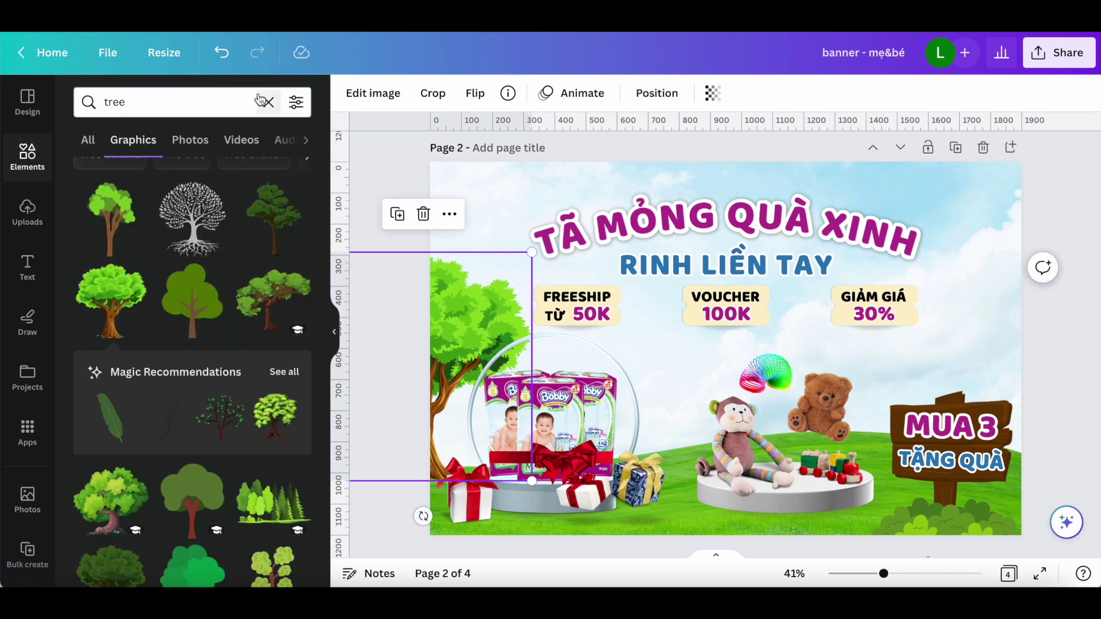
- Search graphics for "bear", add the teddy bear holding balloons, scale it down above the wooden sign and tilt it about 6°
{"action": "left_click", "coordinate": [260, 101]}
{"action": "type", "text": "bear"}
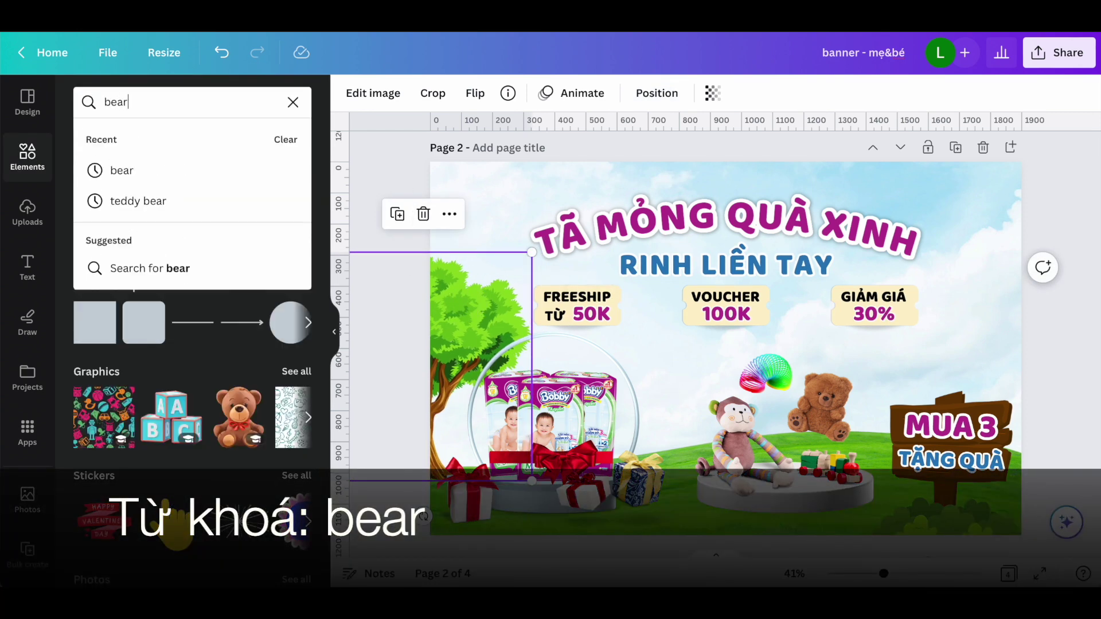
{"action": "key", "text": "Return"}
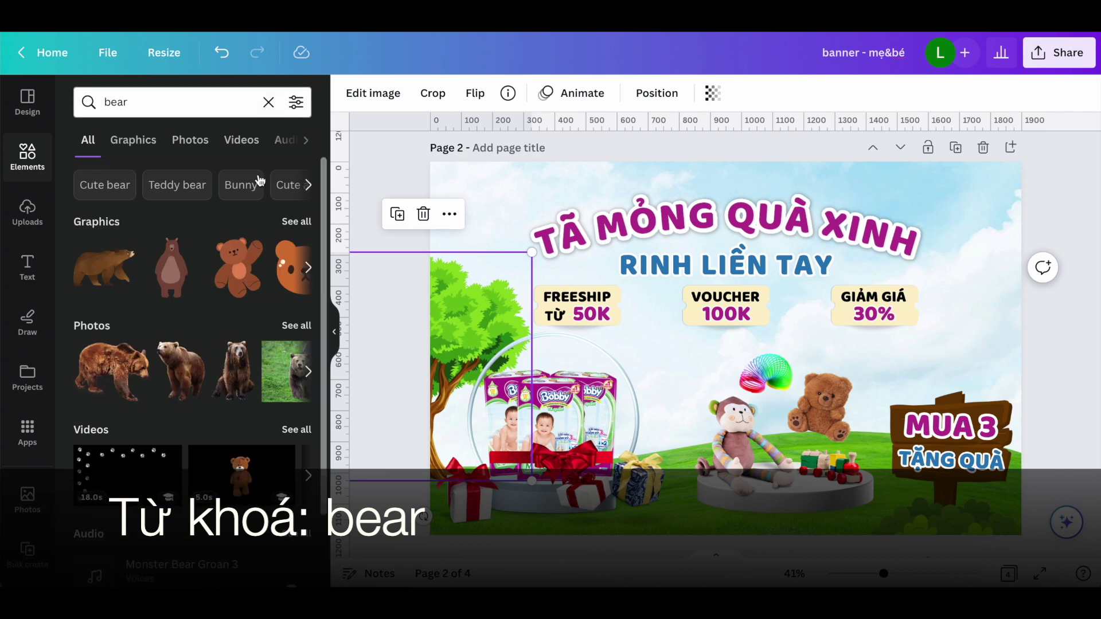
{"action": "left_click", "coordinate": [143, 147]}
{"action": "scroll", "coordinate": [207, 447], "scroll_direction": "down", "scroll_amount": 10}
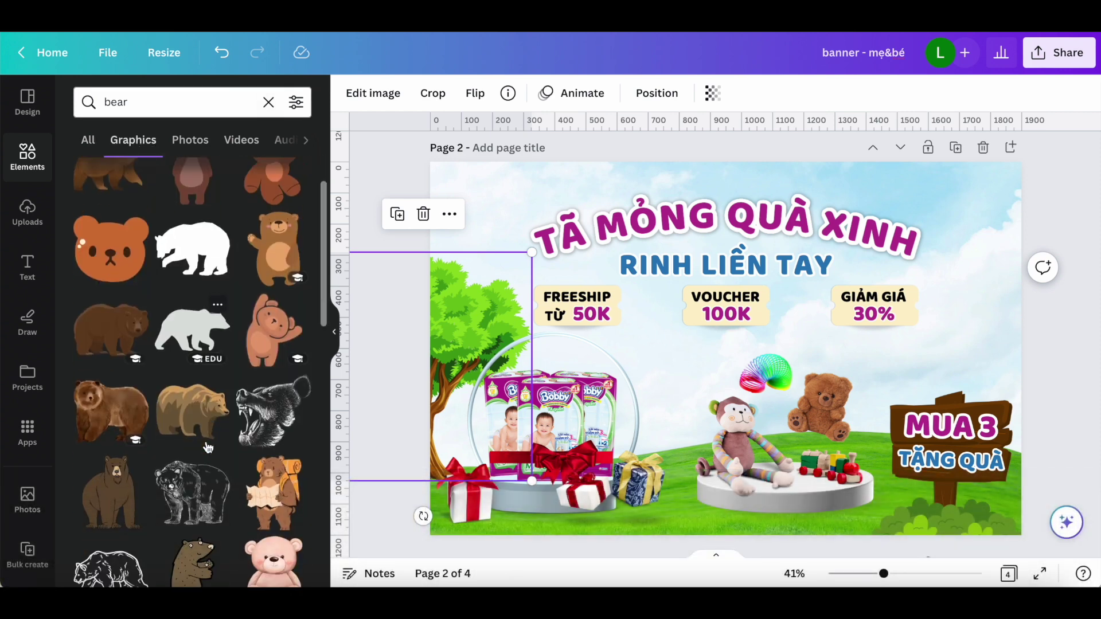
{"action": "scroll", "coordinate": [207, 447], "scroll_direction": "down", "scroll_amount": 6}
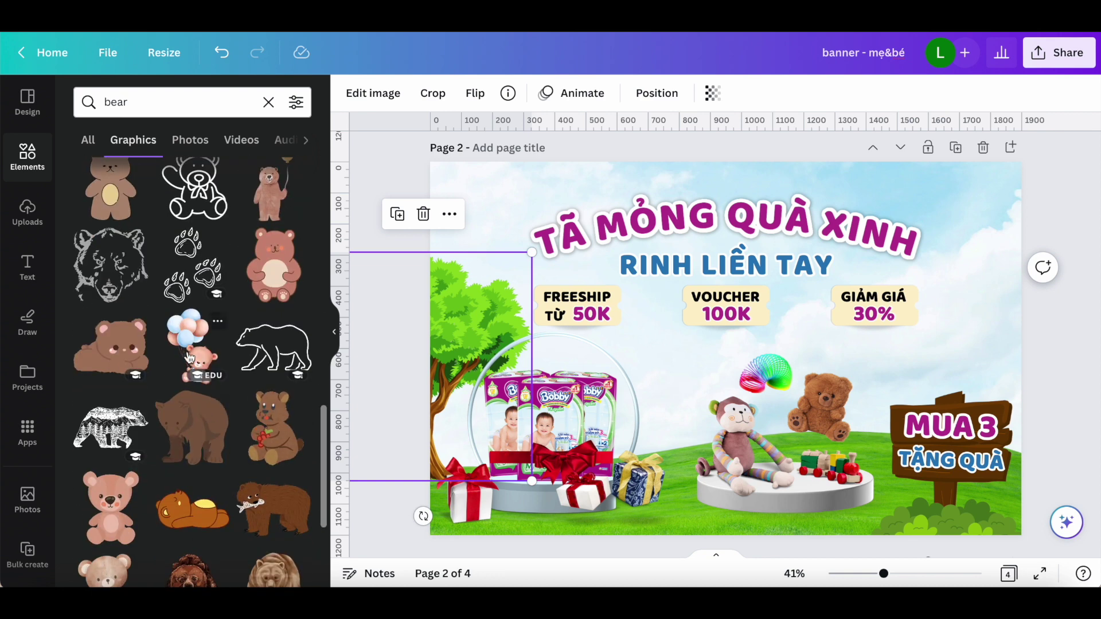
{"action": "left_click", "coordinate": [188, 360]}
{"action": "left_click_drag", "start_coordinate": [743, 365], "coordinate": [989, 327]}
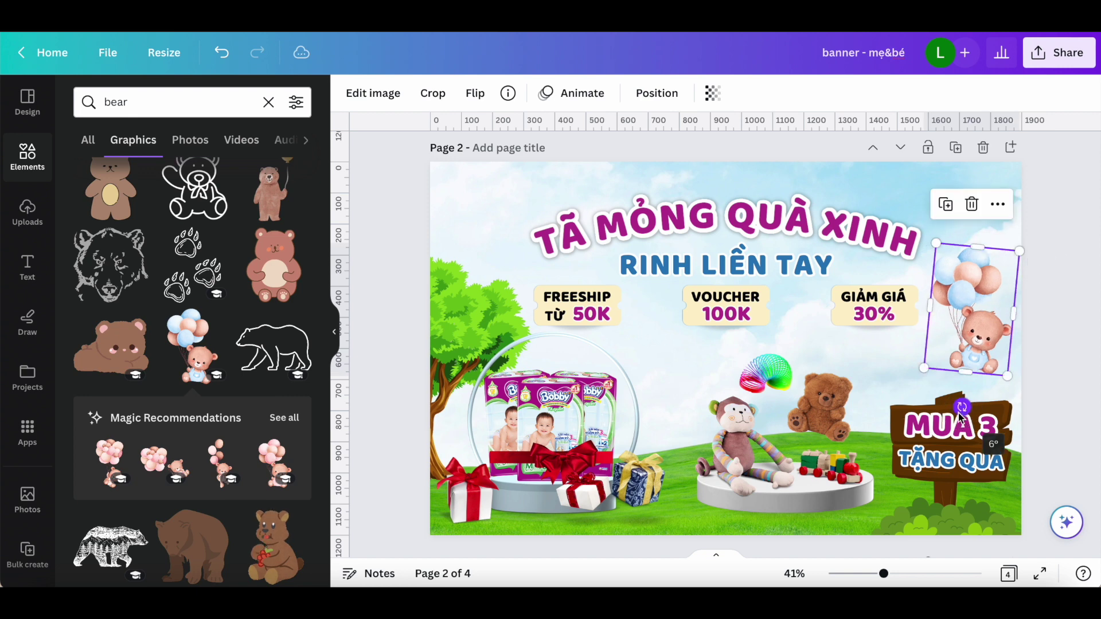
{"action": "left_click", "coordinate": [1056, 390]}
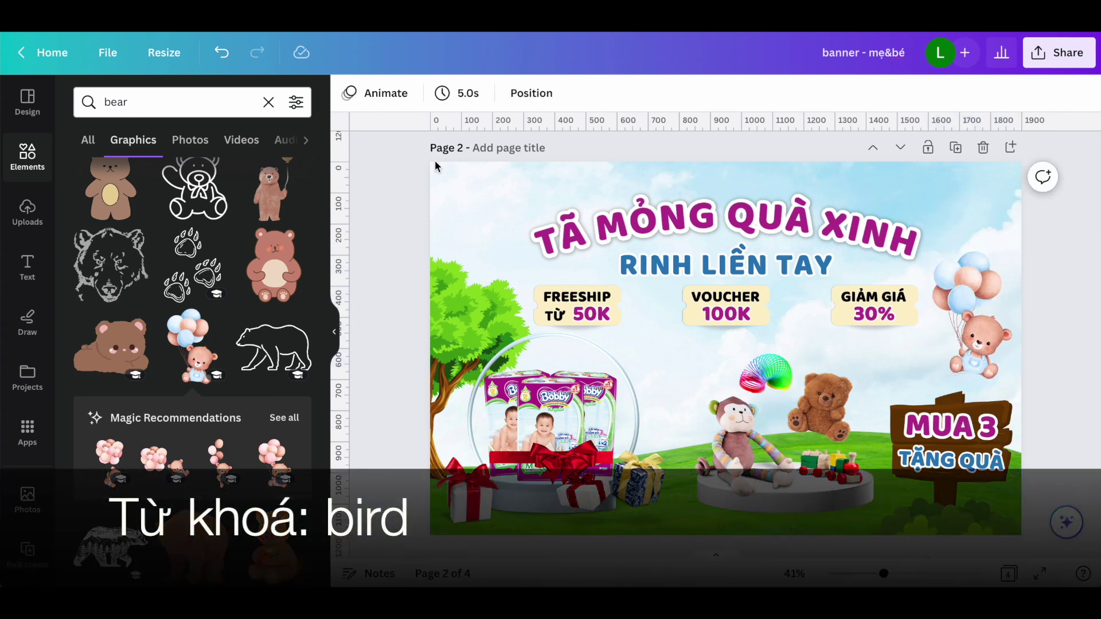
- Search graphics for "bird", add the yellow flying bird, shrink it and place it in the sky near the banner's upper-left corner
{"action": "left_click", "coordinate": [268, 102]}
{"action": "type", "text": "bird"}
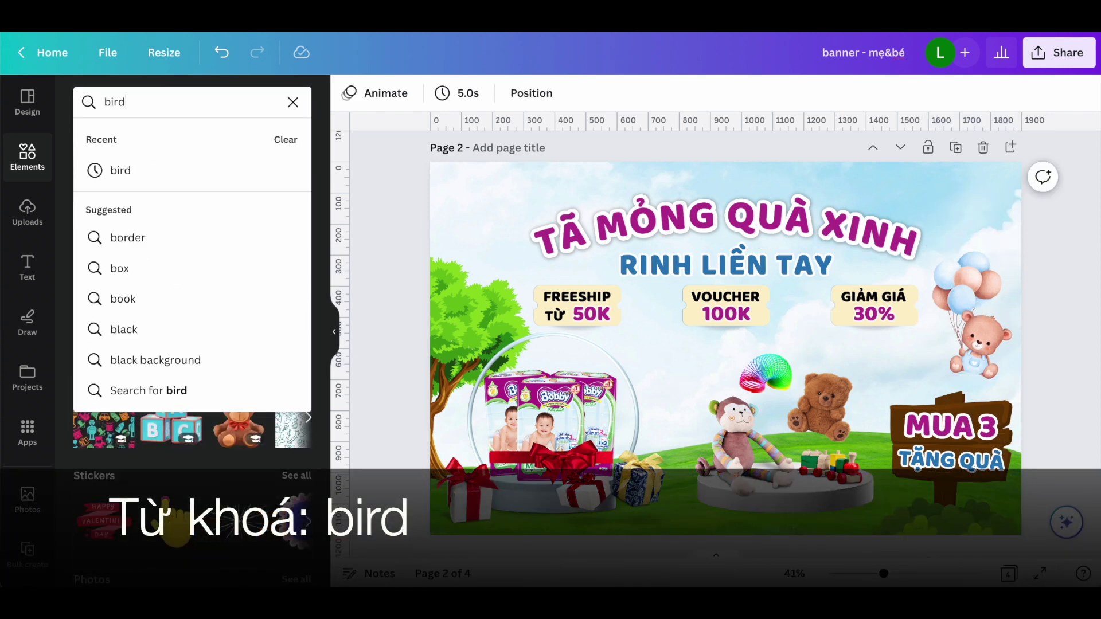
{"action": "key", "text": "Return"}
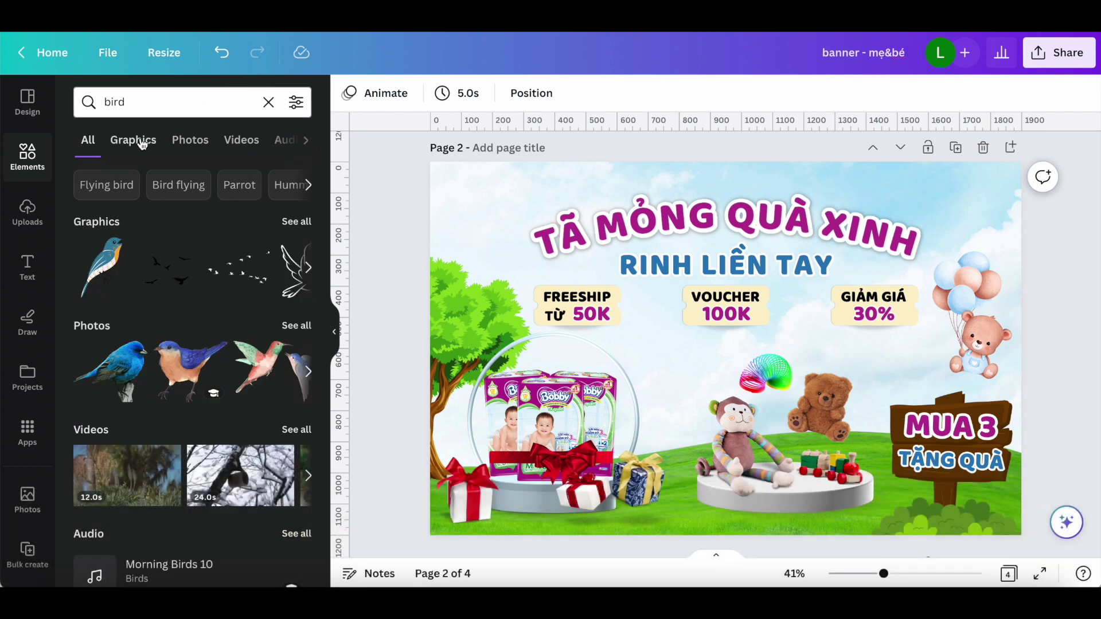
{"action": "left_click", "coordinate": [134, 140]}
{"action": "scroll", "coordinate": [220, 390], "scroll_direction": "down", "scroll_amount": 2}
{"action": "scroll", "coordinate": [219, 390], "scroll_direction": "down", "scroll_amount": 2}
{"action": "left_click", "coordinate": [117, 333]}
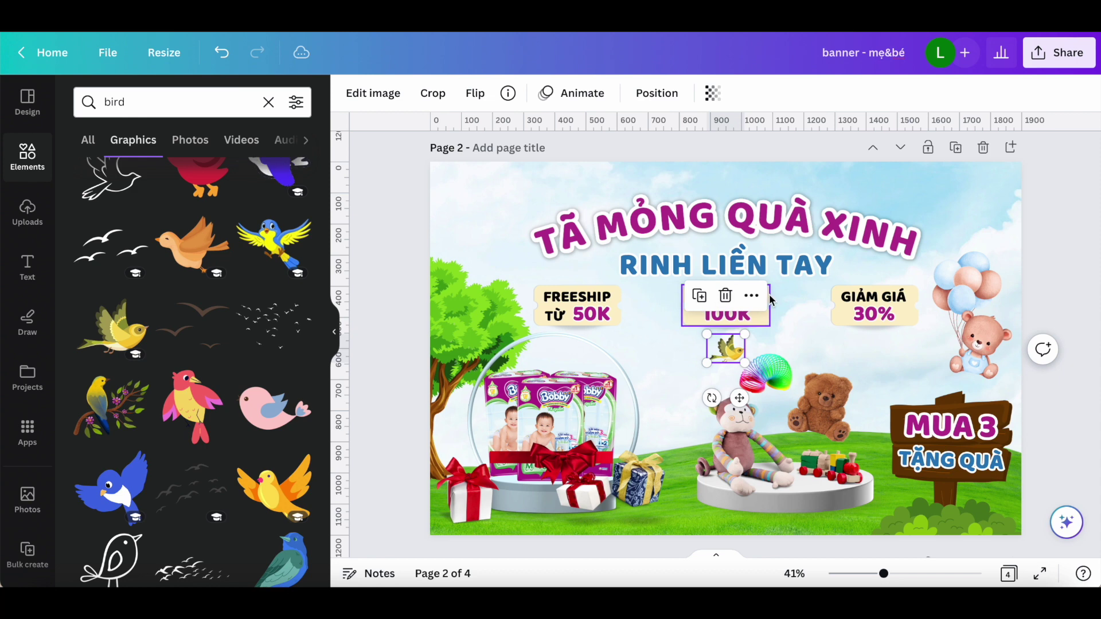
{"action": "left_click_drag", "start_coordinate": [699, 354], "coordinate": [487, 248]}
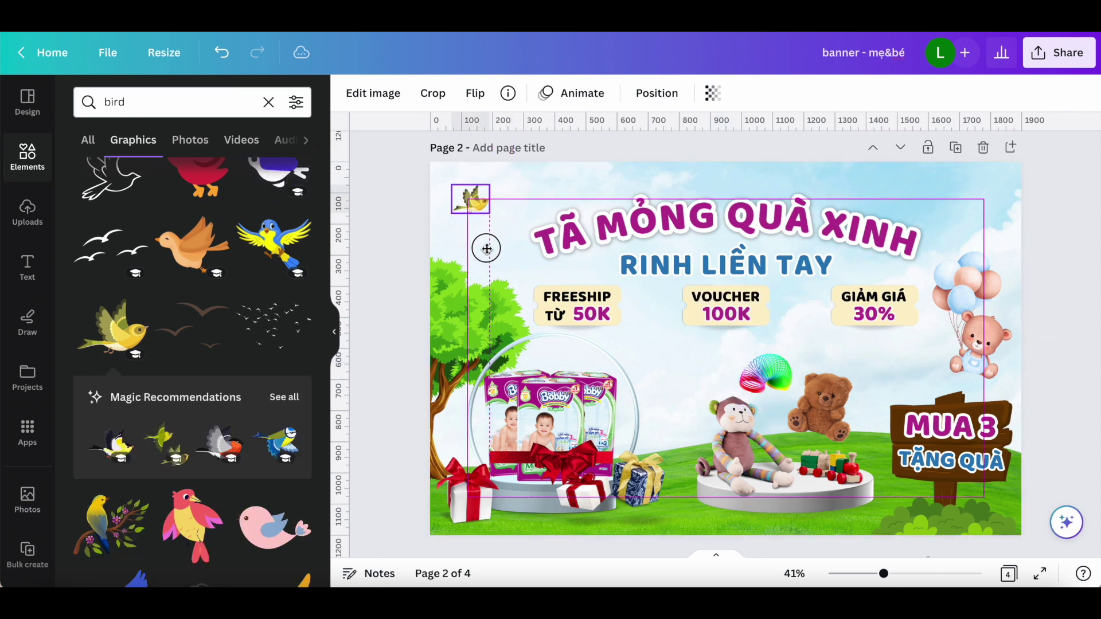
- Add the standing blue-and-white cartoon bird from the bird graphics, shrink it and place it above the wooden sign
{"action": "scroll", "coordinate": [243, 430], "scroll_direction": "down", "scroll_amount": 4}
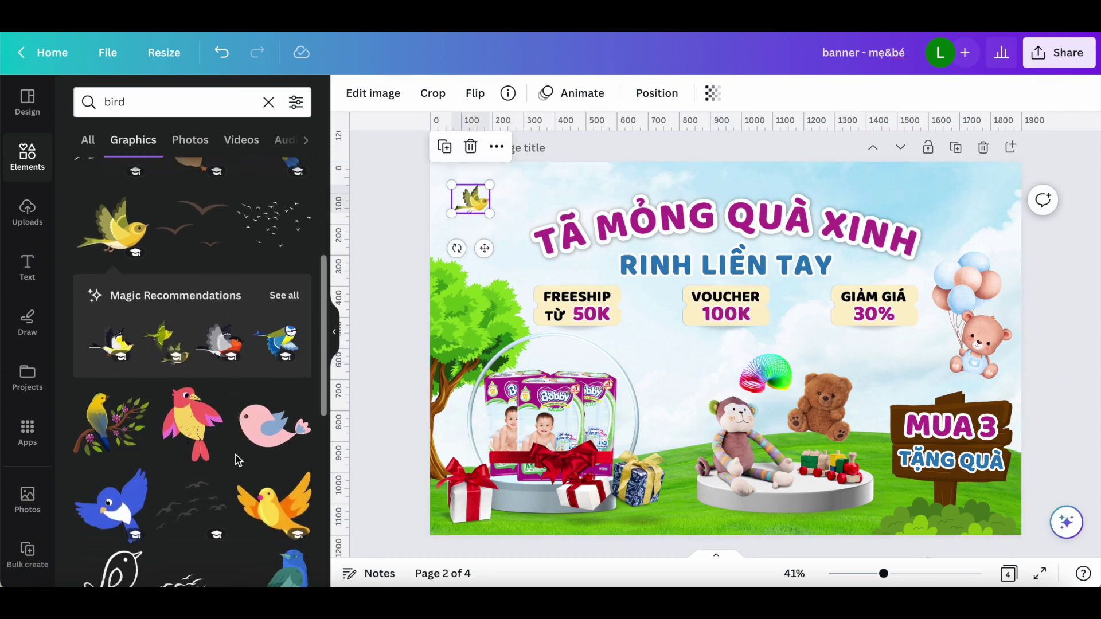
{"action": "scroll", "coordinate": [239, 460], "scroll_direction": "down", "scroll_amount": 5}
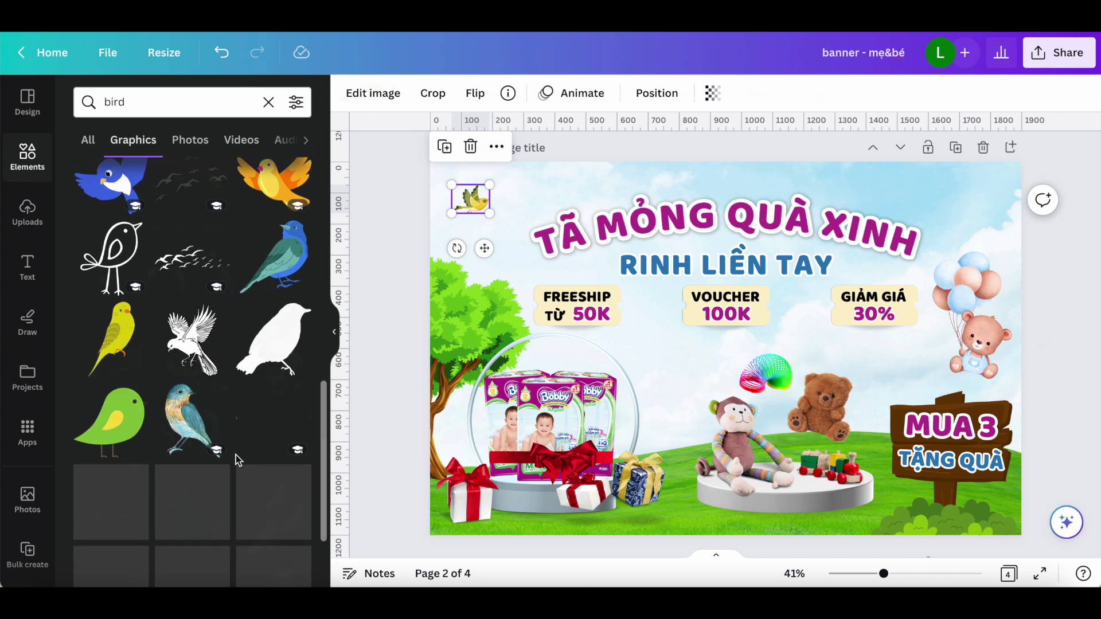
{"action": "scroll", "coordinate": [238, 460], "scroll_direction": "down", "scroll_amount": 5}
{"action": "left_click", "coordinate": [275, 353]}
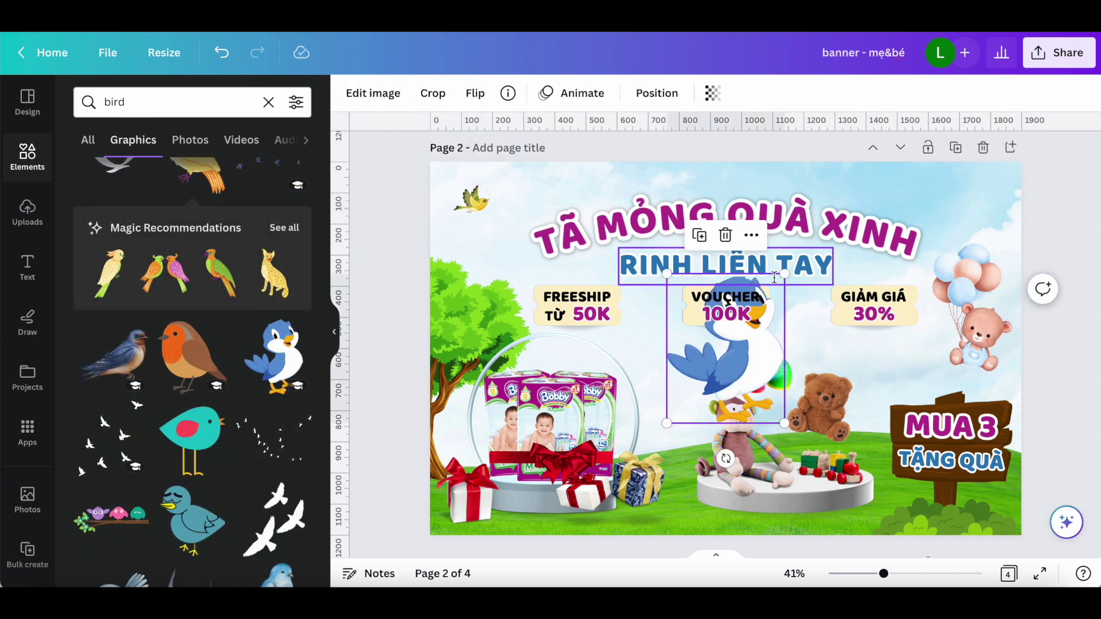
{"action": "left_click_drag", "start_coordinate": [786, 277], "coordinate": [703, 377]}
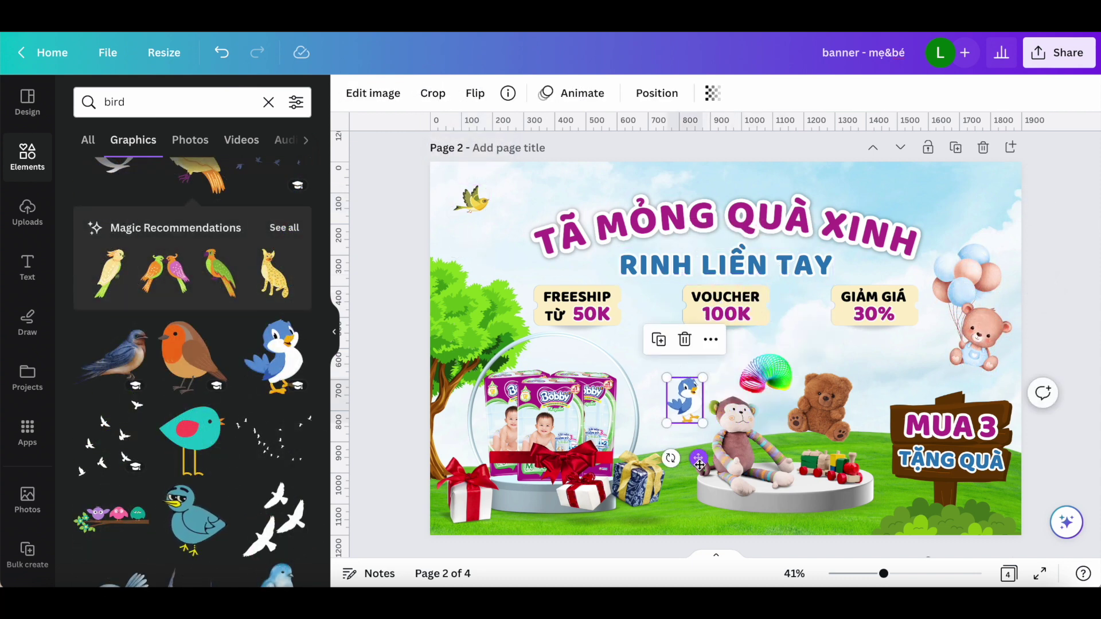
{"action": "left_click_drag", "start_coordinate": [698, 466], "coordinate": [960, 452]}
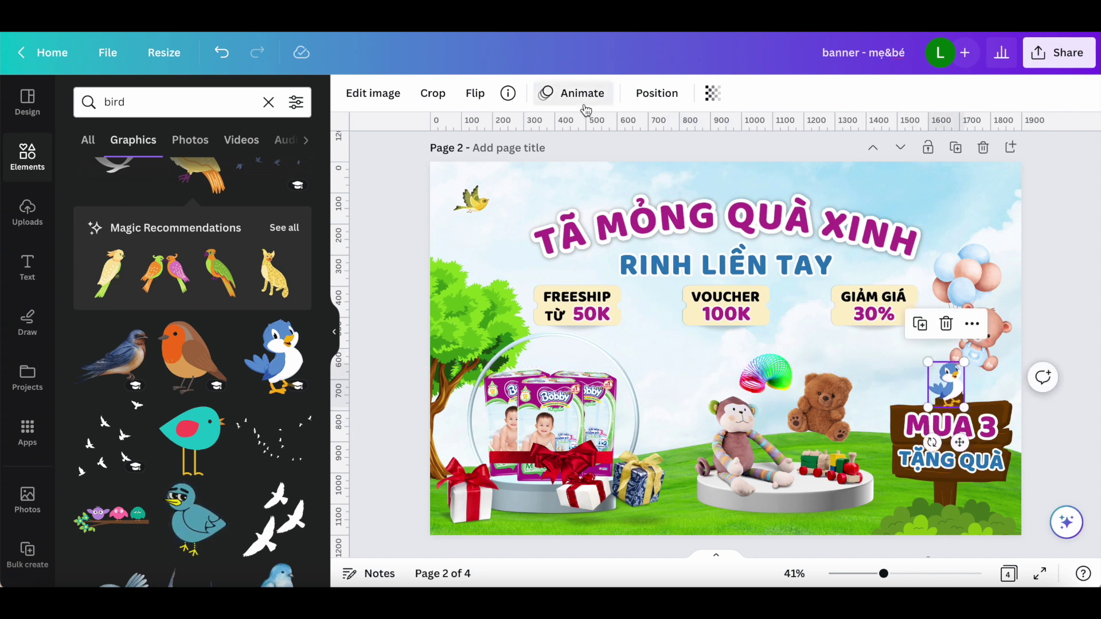
- Flip the blue bird horizontally and make it smaller so it perches on the top edge of the wooden sign
{"action": "left_click", "coordinate": [476, 94]}
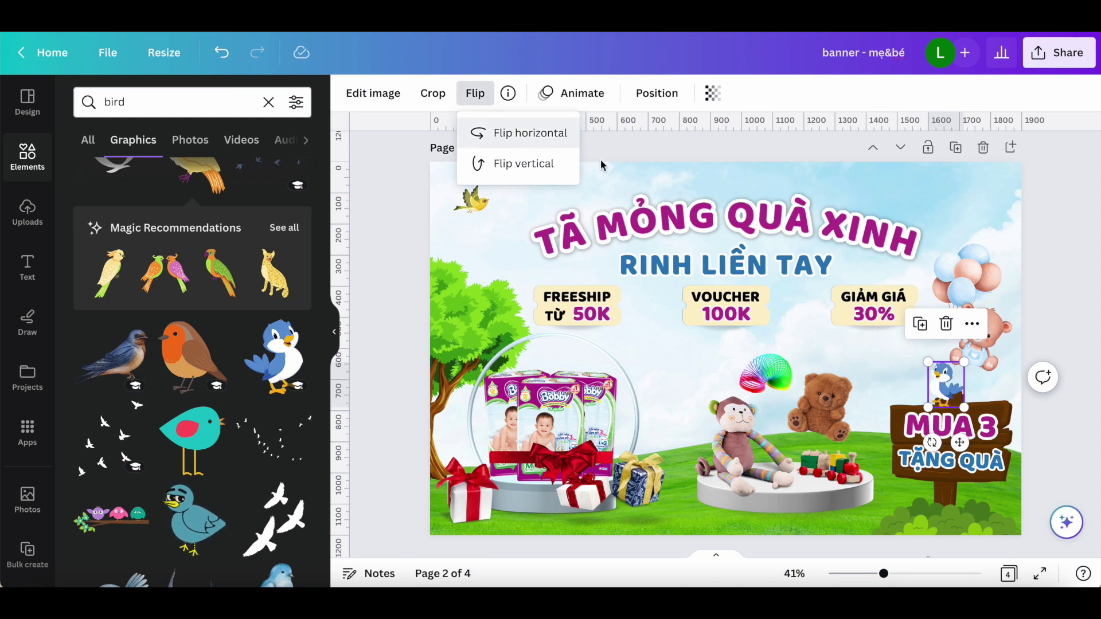
{"action": "left_click", "coordinate": [869, 187]}
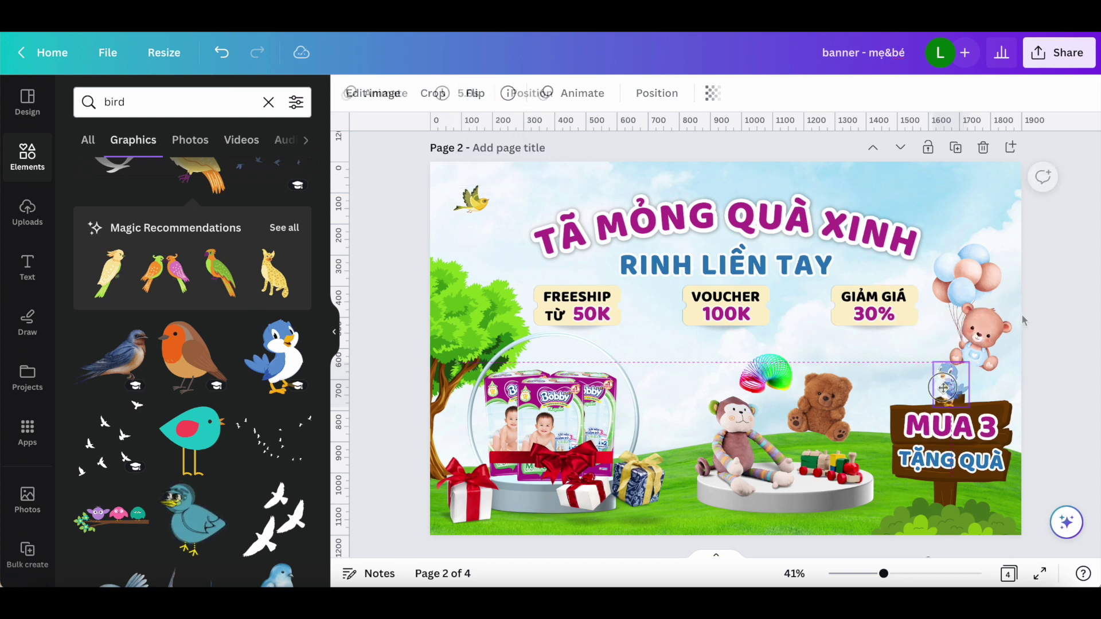
{"action": "left_click", "coordinate": [869, 188]}
- Search graphics for "sun", add the soft glowing sun and place it enlarged, partly beyond the banner's upper-right corner
{"action": "left_click", "coordinate": [280, 103]}
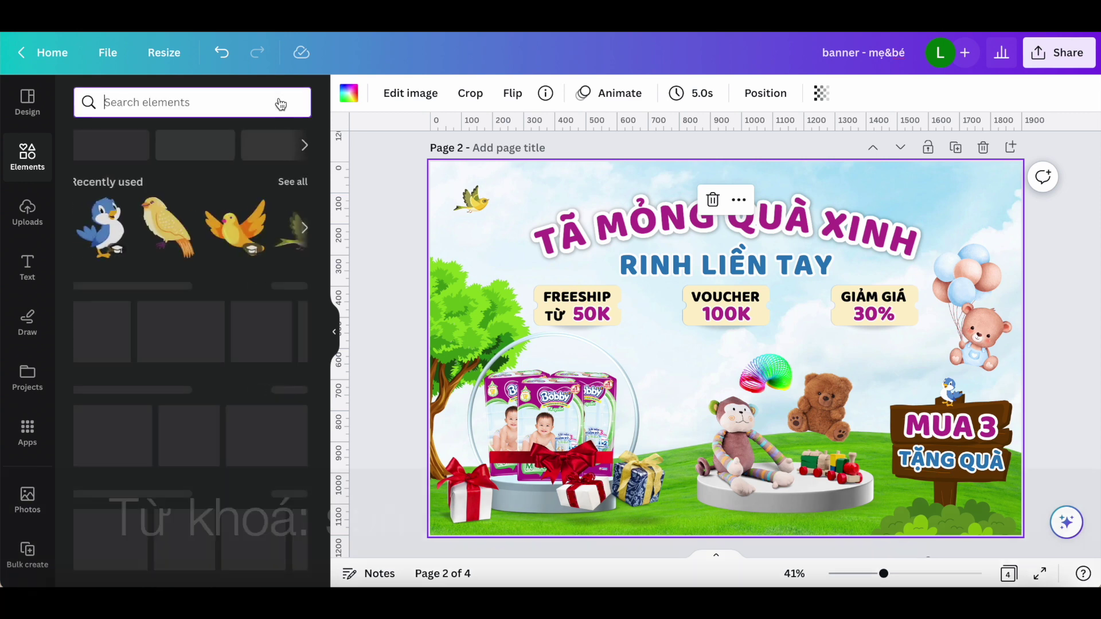
{"action": "type", "text": "sun"}
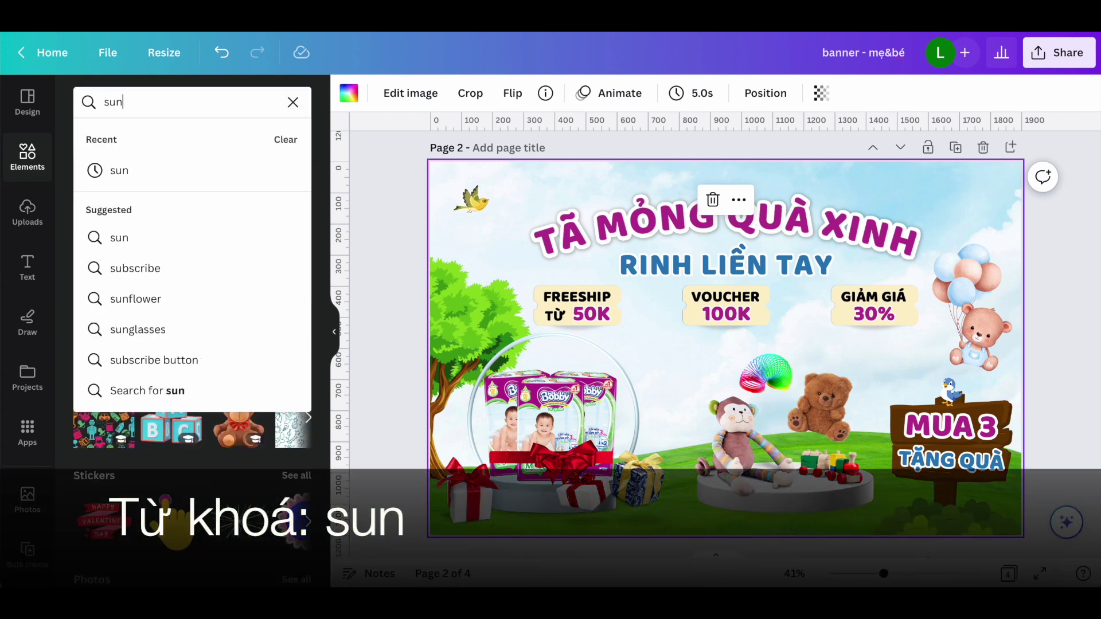
{"action": "key", "text": "Return"}
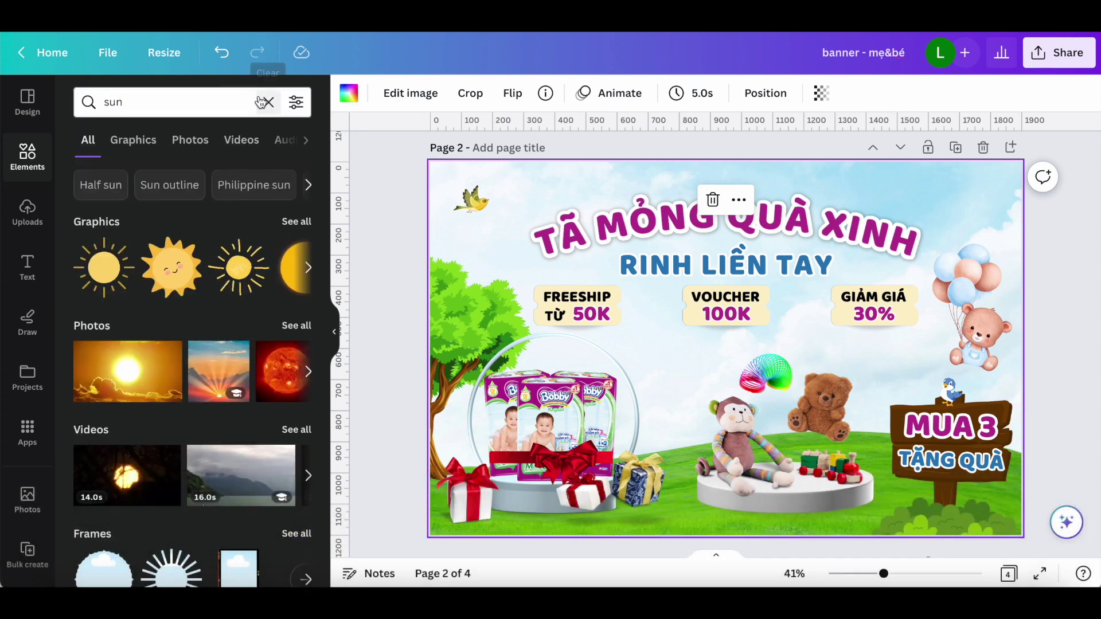
{"action": "left_click", "coordinate": [137, 141]}
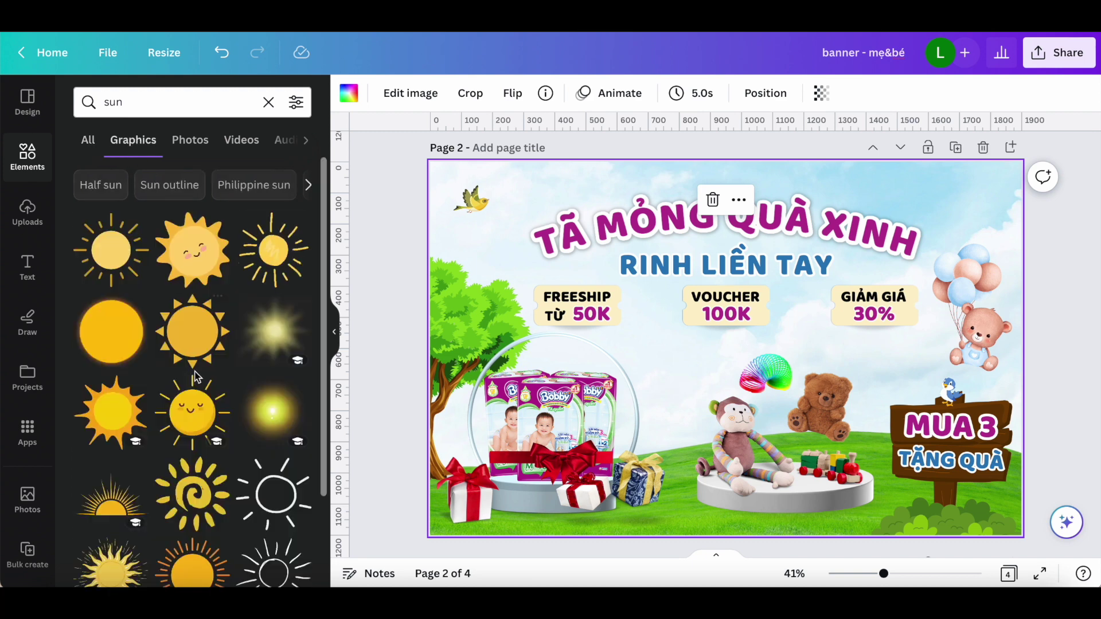
{"action": "scroll", "coordinate": [195, 378], "scroll_direction": "down", "scroll_amount": 2}
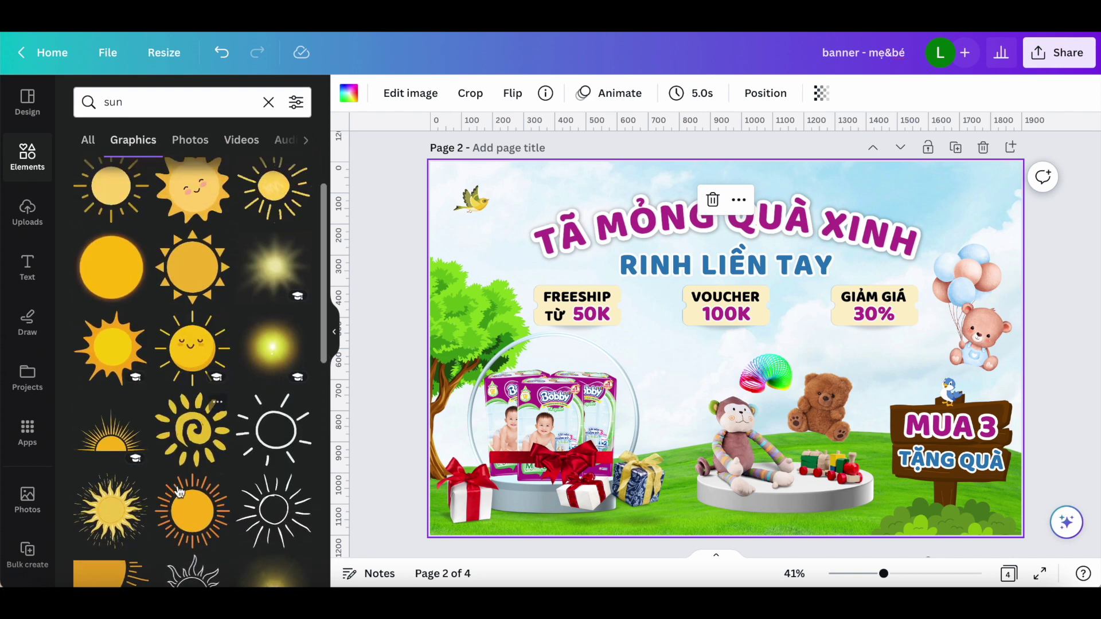
{"action": "left_click", "coordinate": [268, 296]}
{"action": "left_click_drag", "start_coordinate": [730, 344], "coordinate": [1047, 129]}
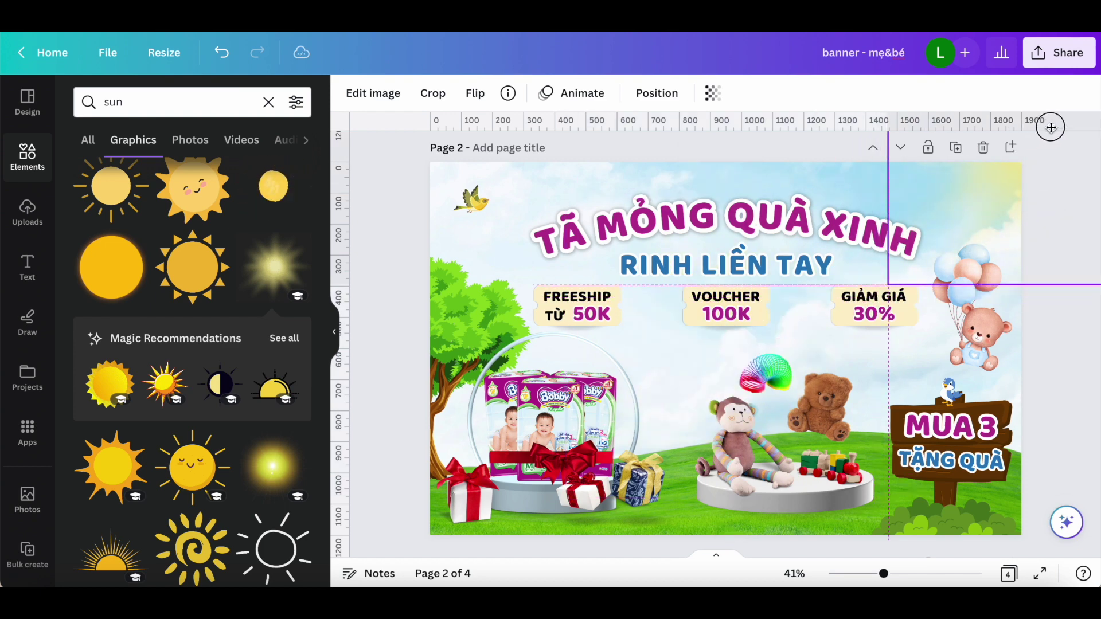
{"action": "left_click_drag", "start_coordinate": [1052, 130], "coordinate": [1047, 133]}
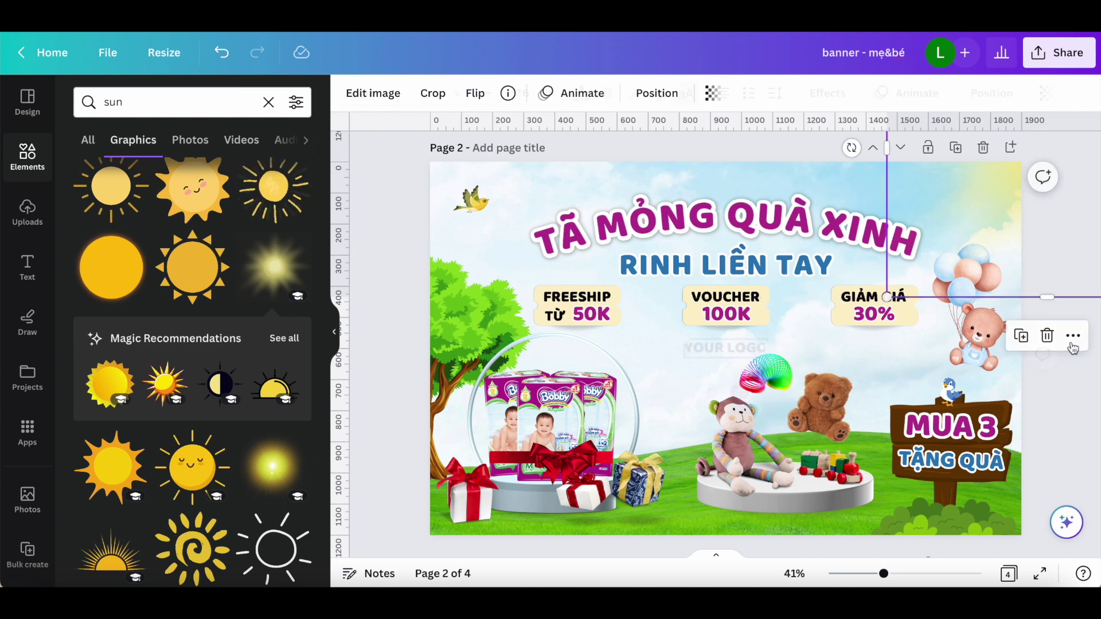
- Add the text "YOUR LOGO" and centre it above the curved headline near the banner's upper edge
{"action": "left_click_drag", "start_coordinate": [739, 394], "coordinate": [740, 224]}
{"action": "left_click", "coordinate": [874, 189]}
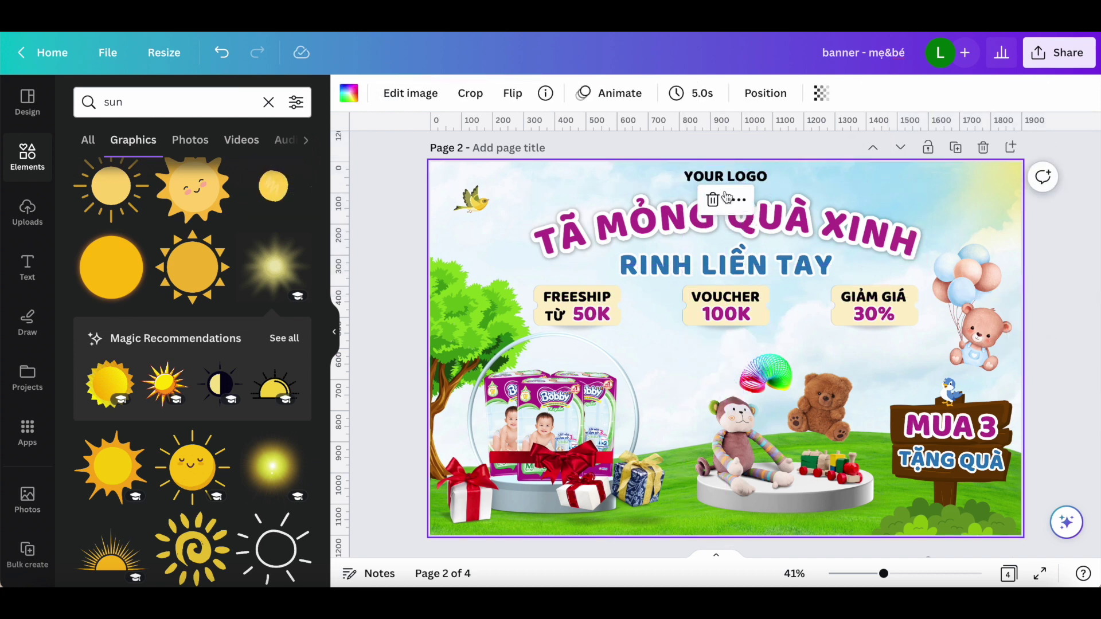
{"action": "left_click", "coordinate": [1063, 427]}
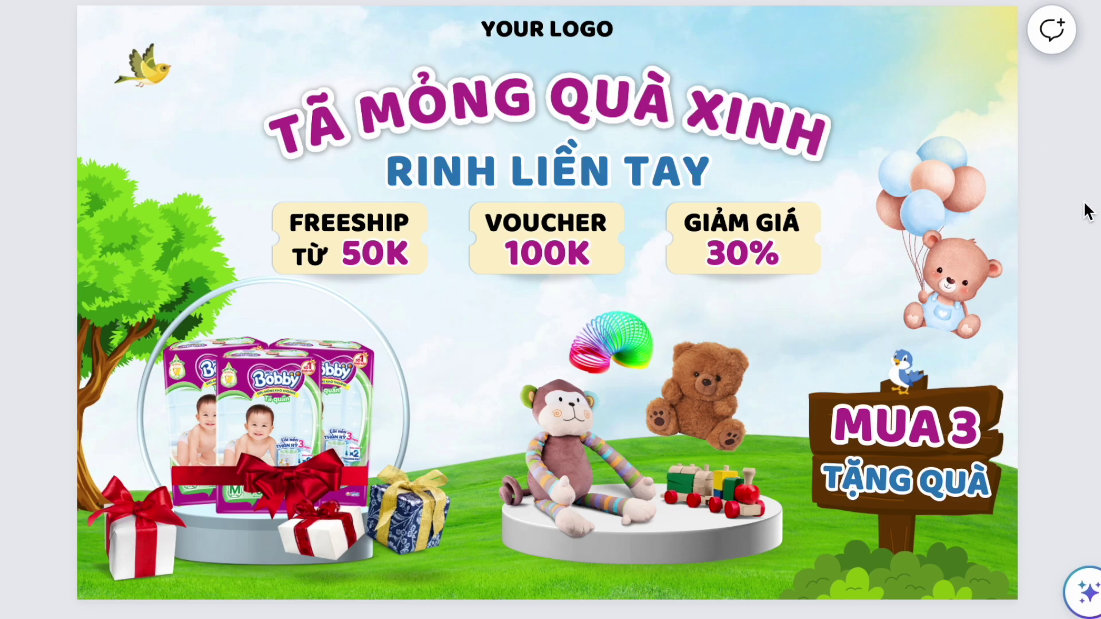
{"action": "scroll", "coordinate": [1086, 228], "scroll_direction": "up", "scroll_amount": 10}
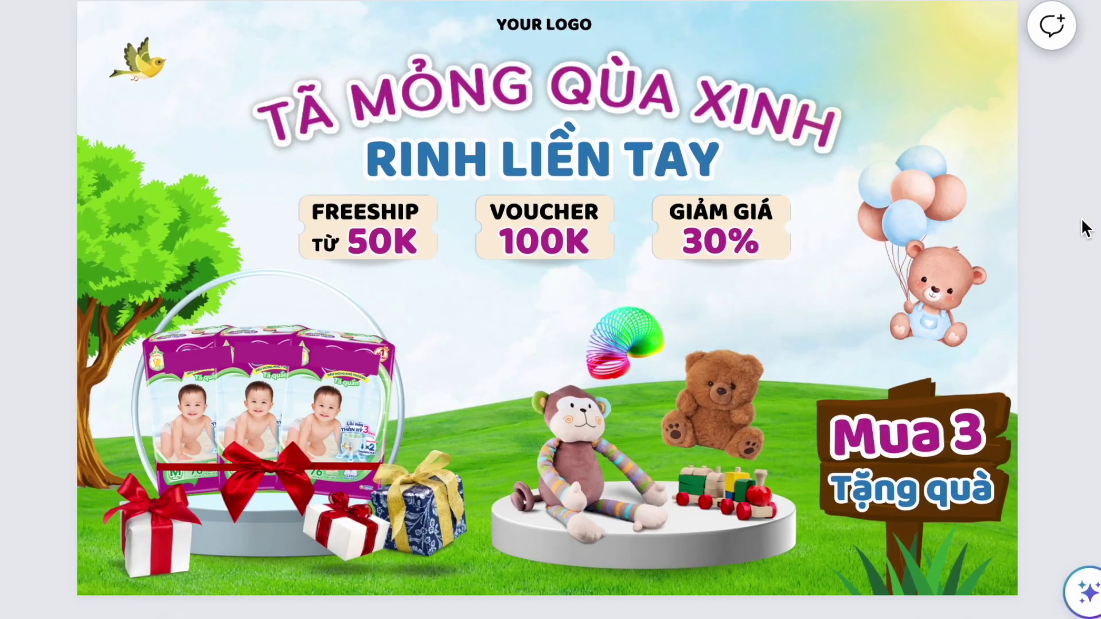